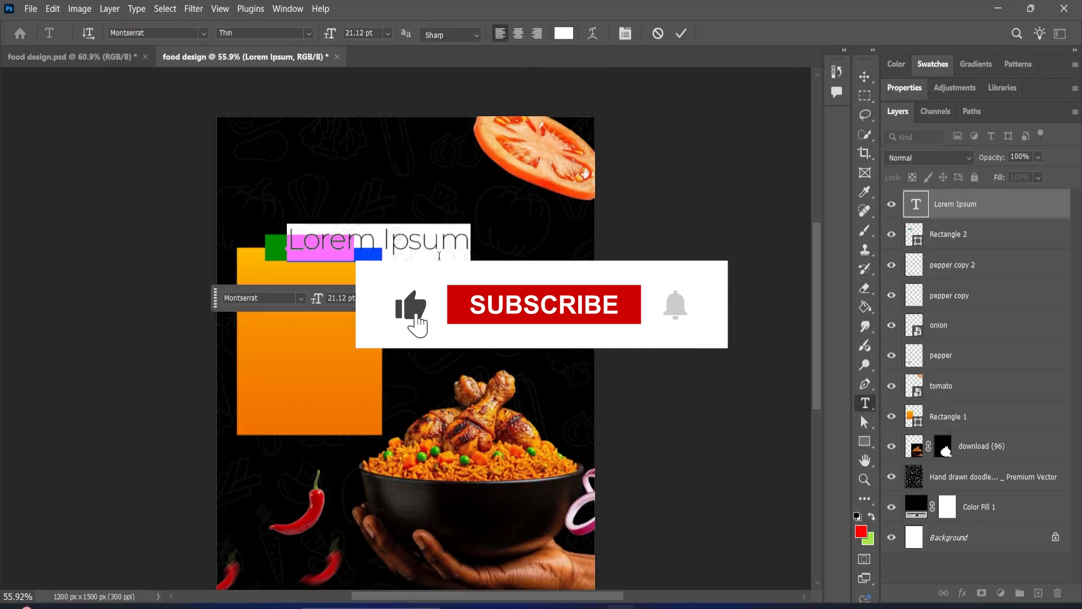
pyautogui.hotkey('ctrl', 'j')
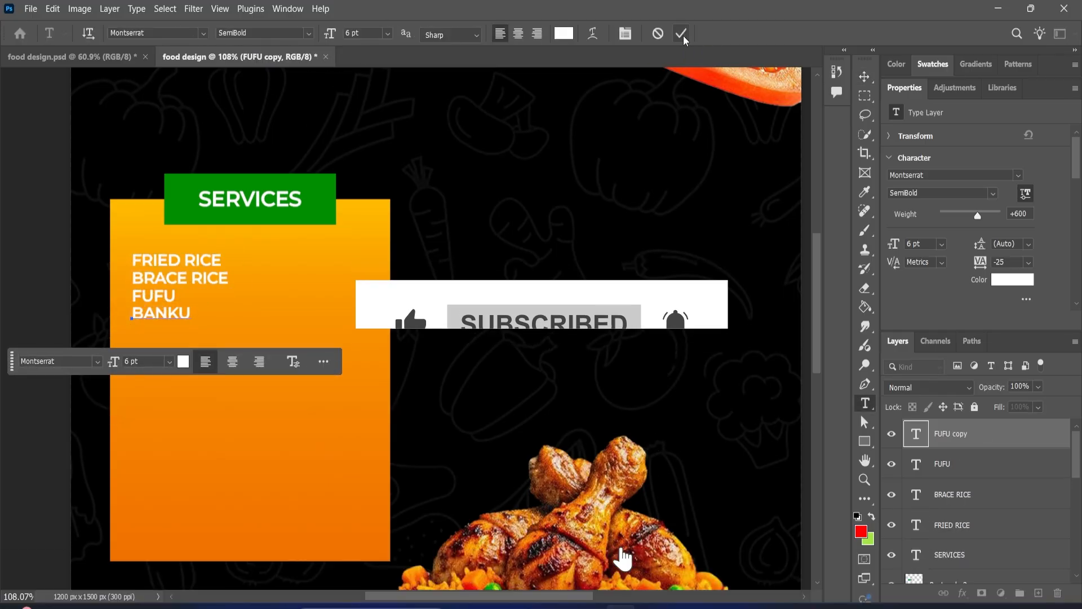
pyautogui.click(684, 35)
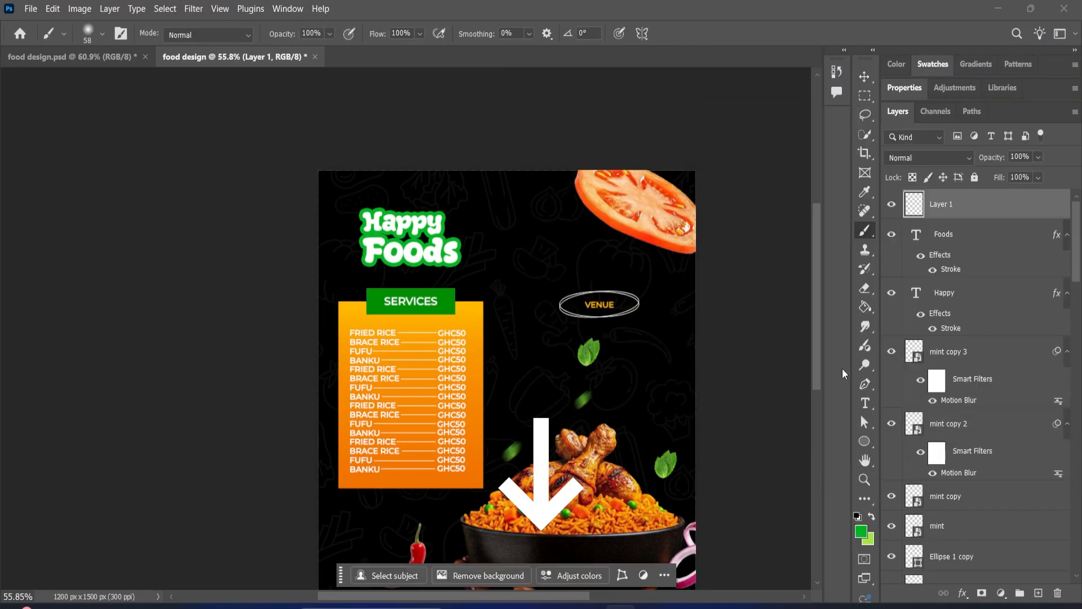
pyautogui.hotkey('ctrl', 'z')
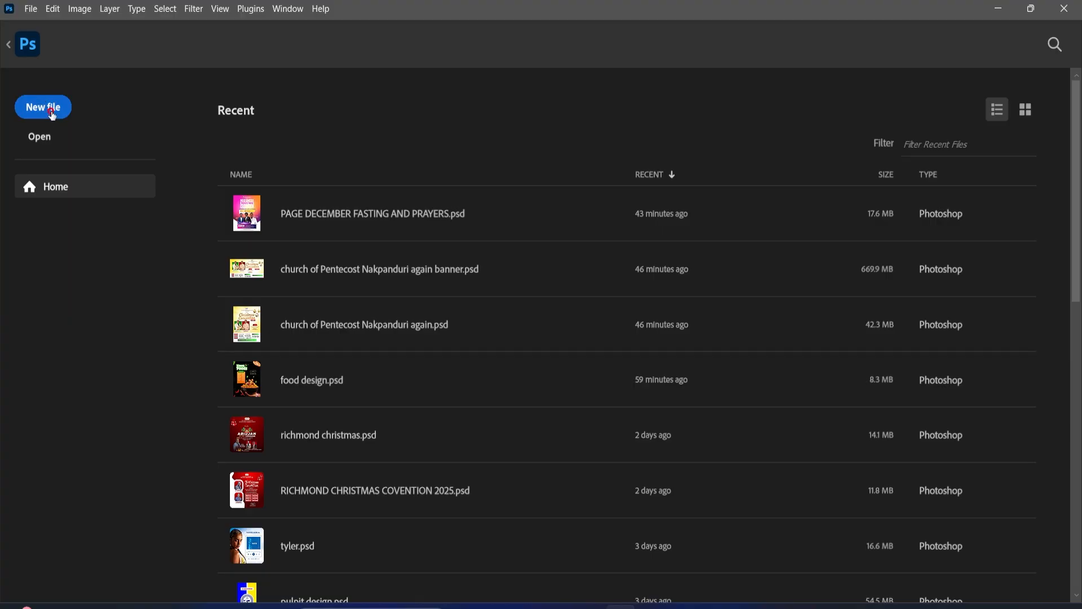
# Create a new 4 x 5 inch RGB document named "food design" at 300 pixels/inch with a white background
pyautogui.click(53, 115)
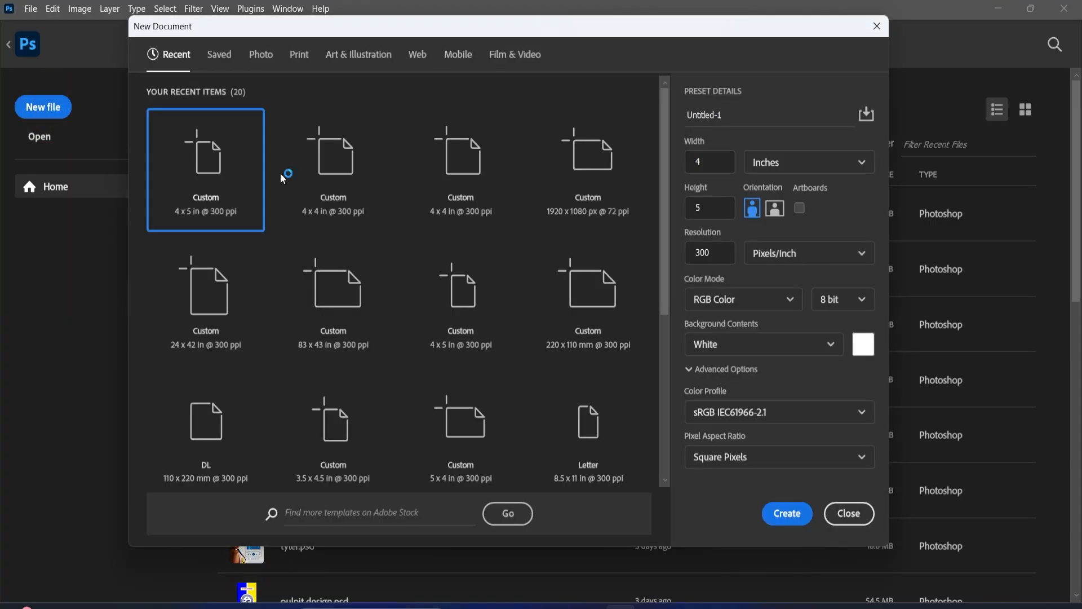
pyautogui.click(695, 116)
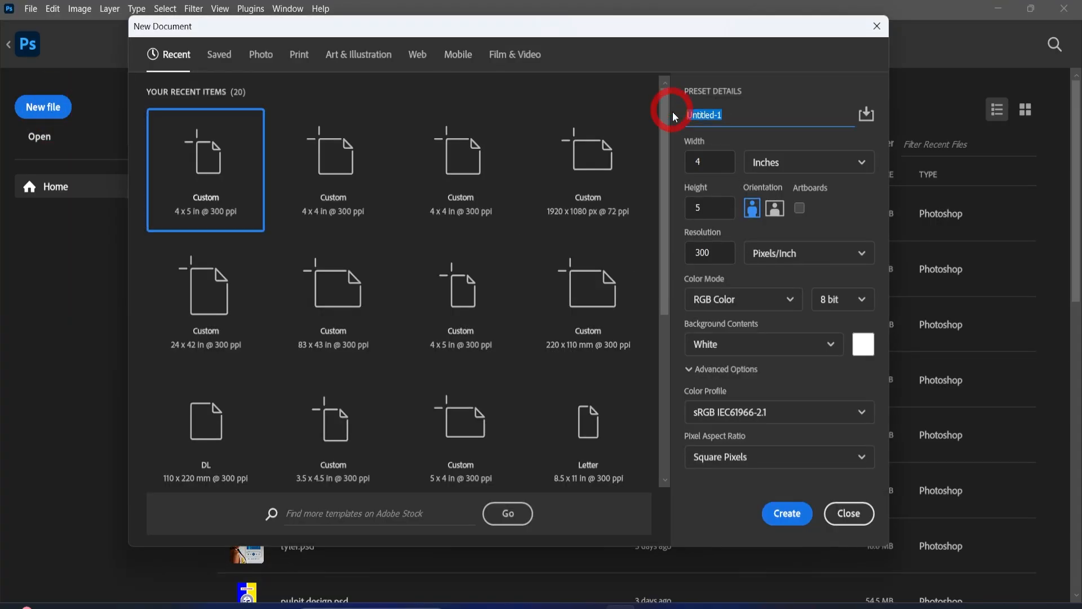
pyautogui.write('food design')
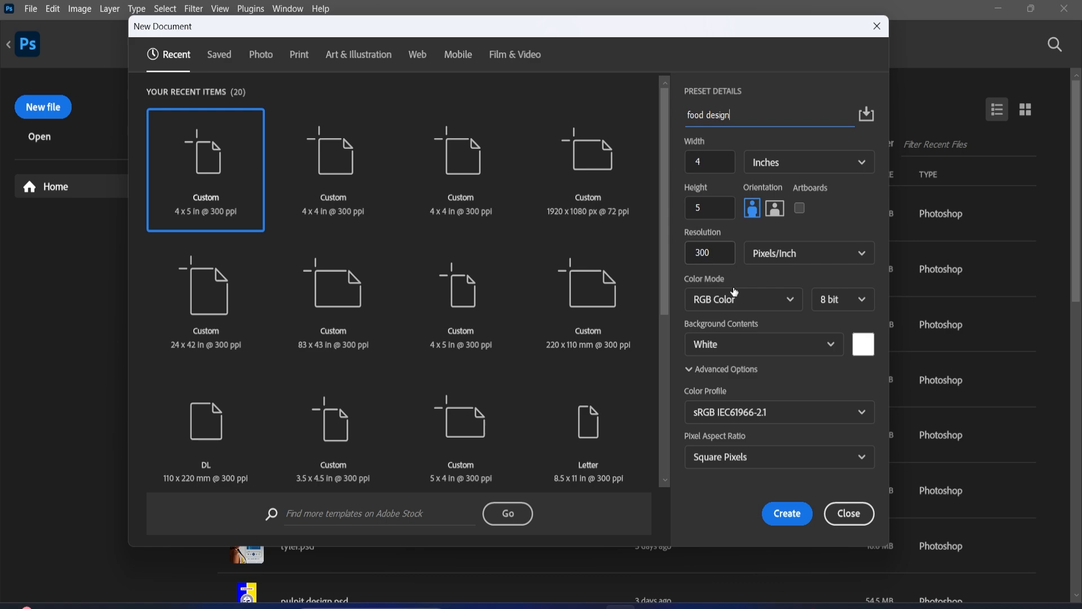
pyautogui.click(789, 515)
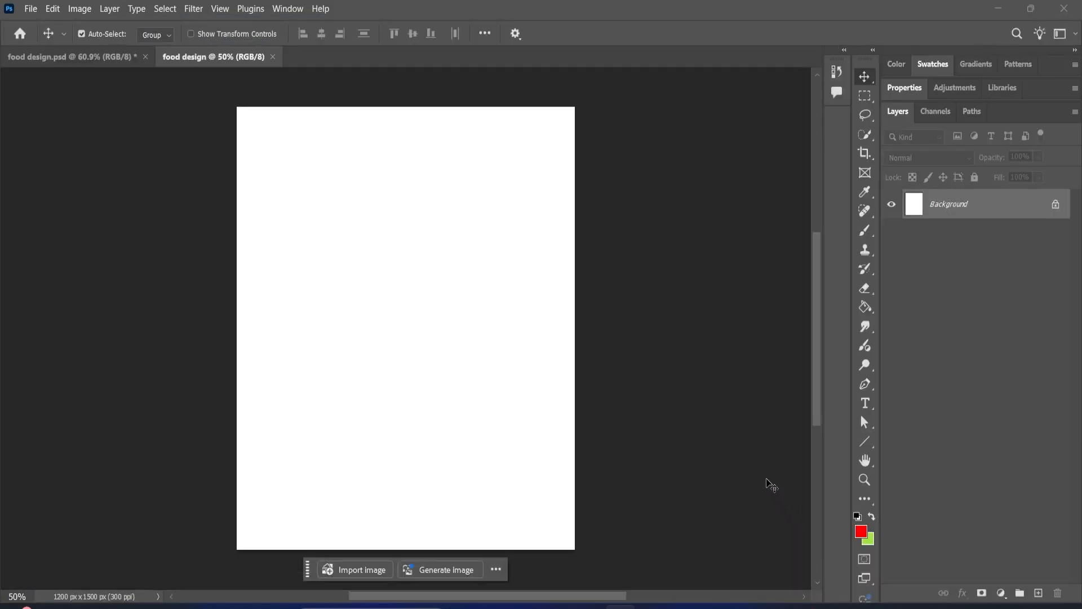
# Add a solid color fill layer in black (#000000) above the background
pyautogui.click(1003, 595)
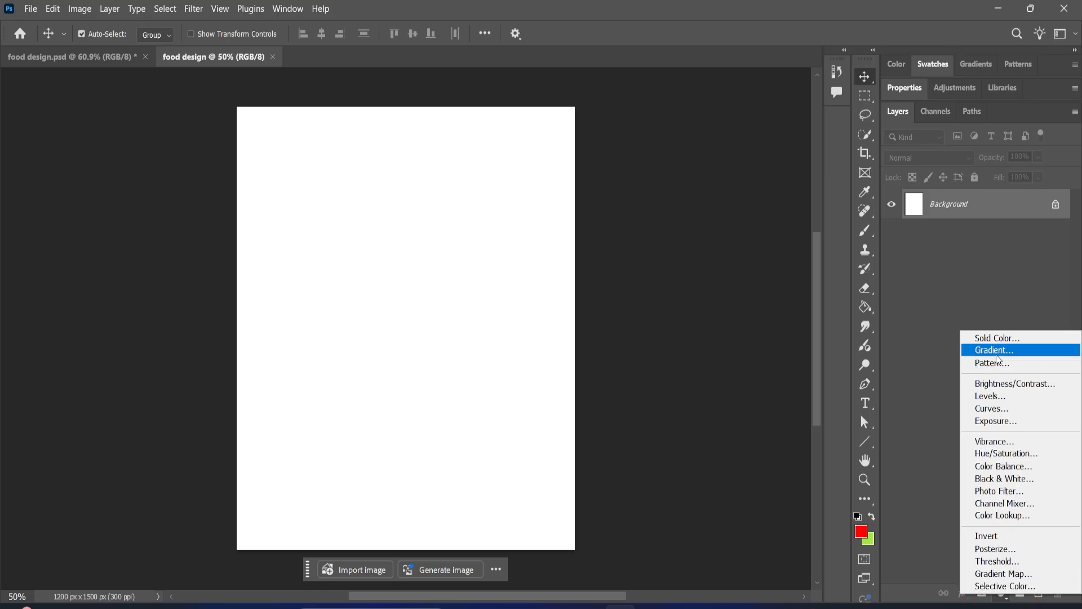
pyautogui.click(993, 339)
pyautogui.moveTo(834, 254); pyautogui.dragTo(902, 372)
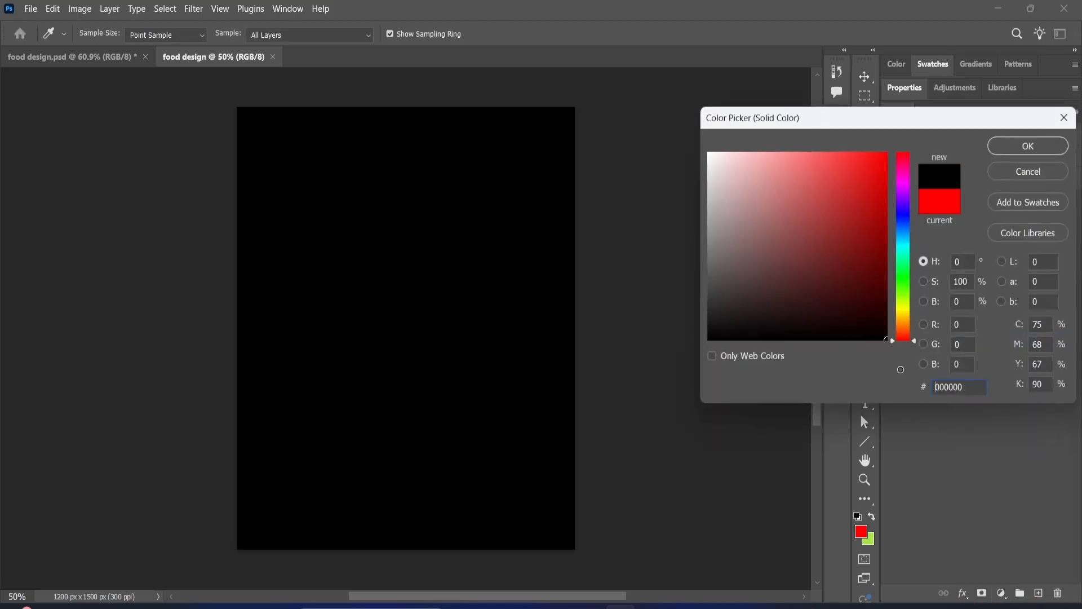
pyautogui.click(1004, 147)
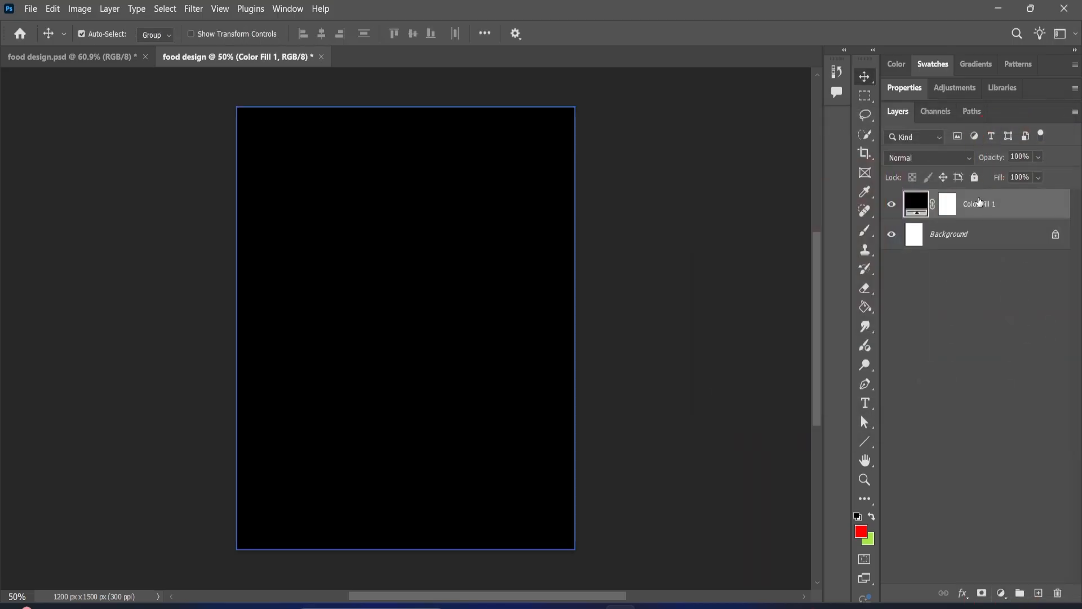
# Place the image "Hand drawn doodle vegetable collection _ Premium Vector" as an embedded object above the black fill
pyautogui.click(31, 10)
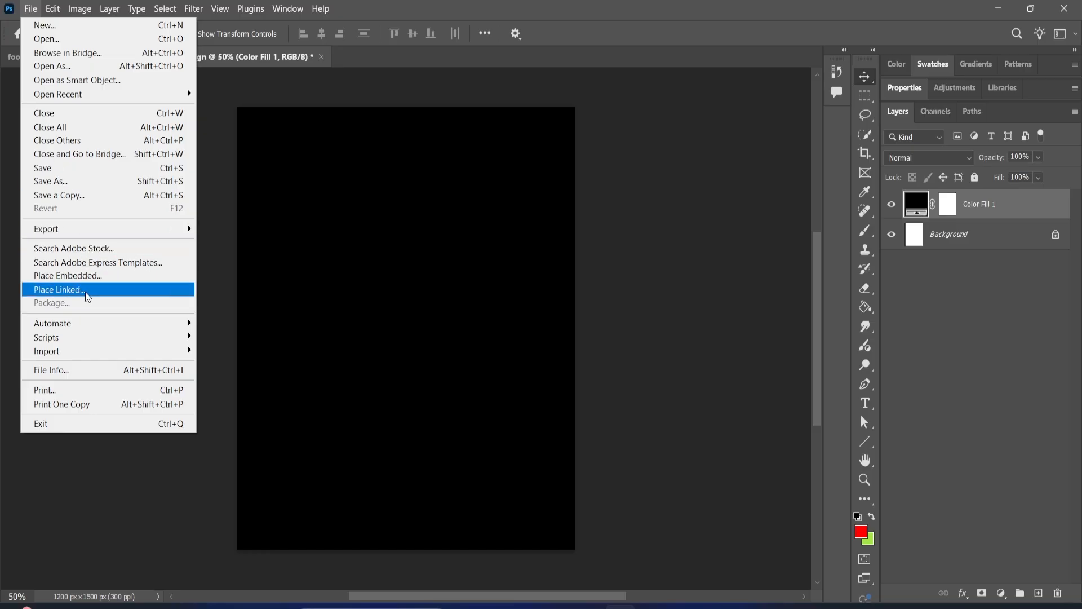
pyautogui.click(71, 276)
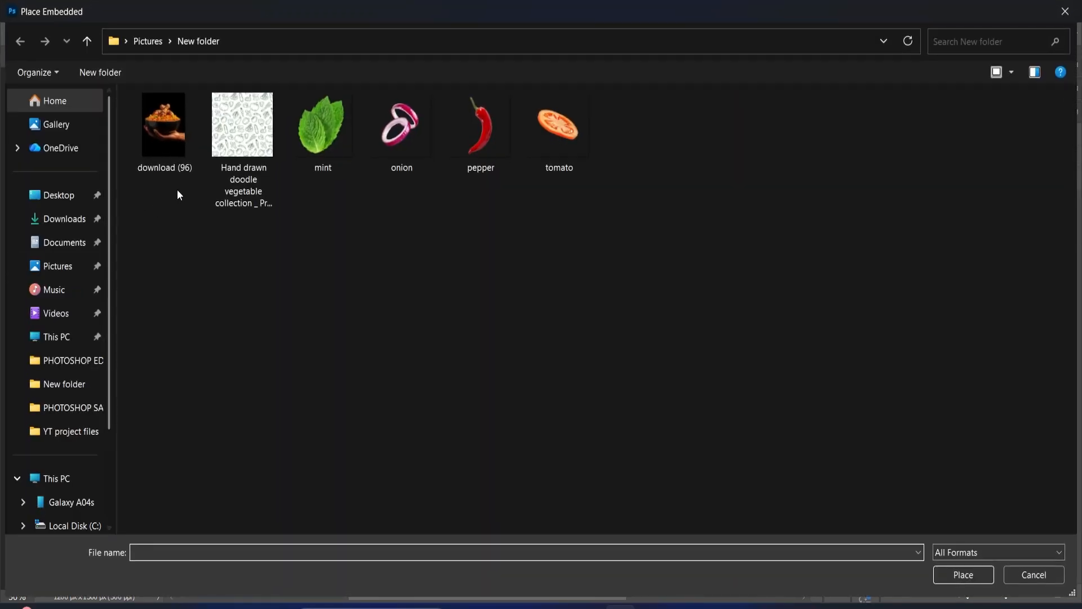
pyautogui.click(239, 135)
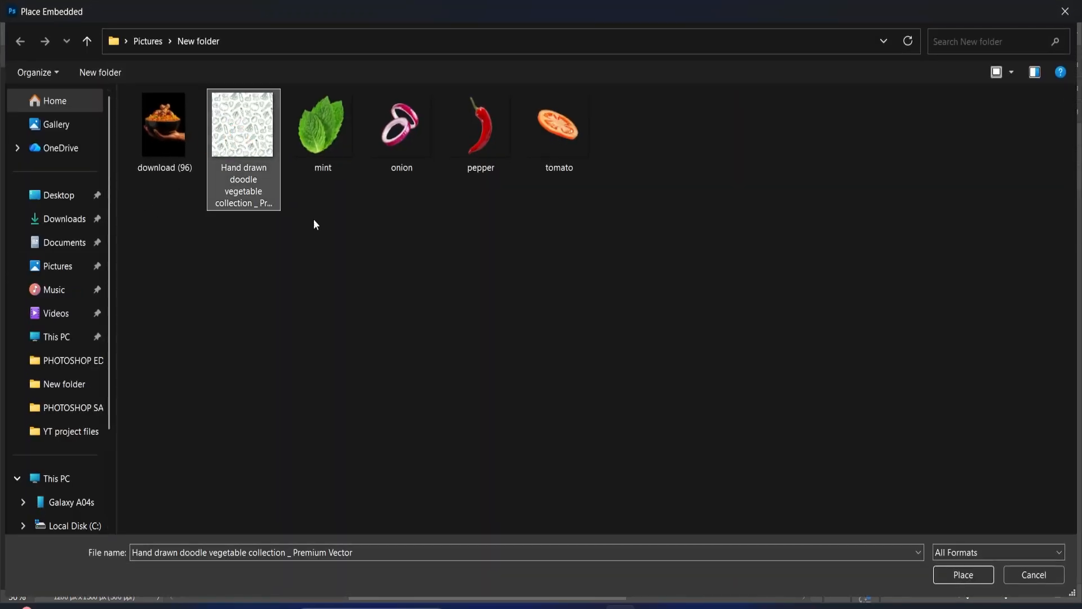
pyautogui.click(971, 575)
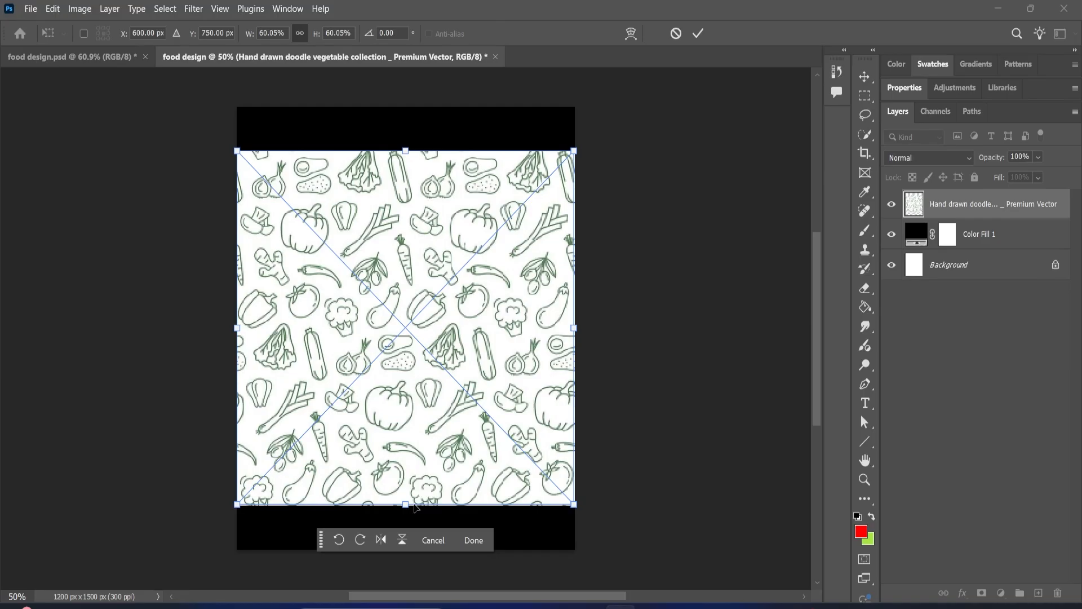
# Scale the placed doodle pattern proportionally to about 84.57% so it covers the whole canvas, and commit the transform
pyautogui.moveTo(407, 504); pyautogui.dragTo(406, 549)
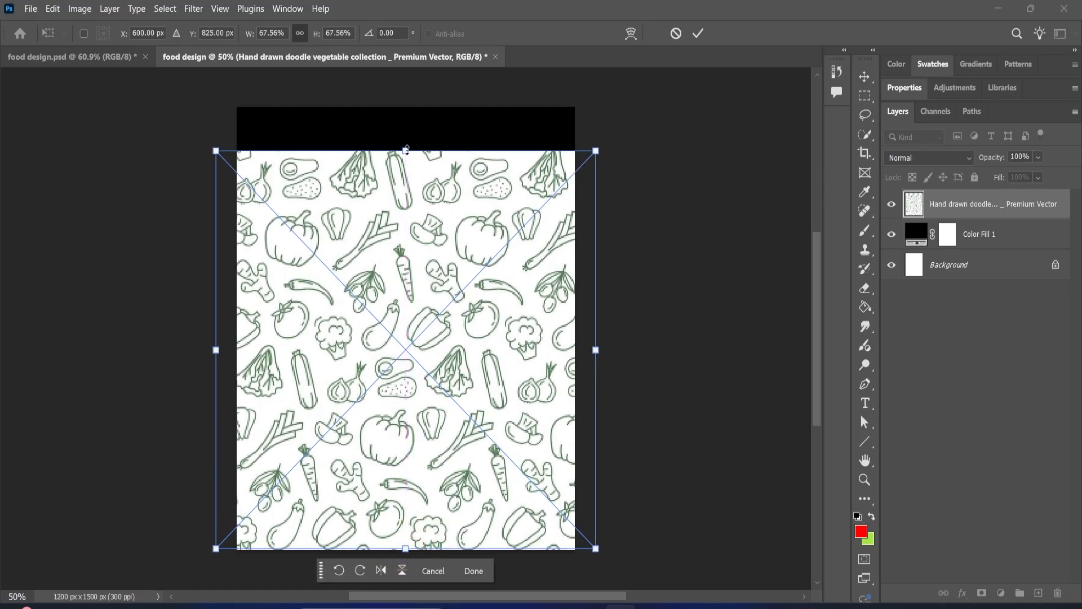
pyautogui.moveTo(406, 149); pyautogui.dragTo(405, 87)
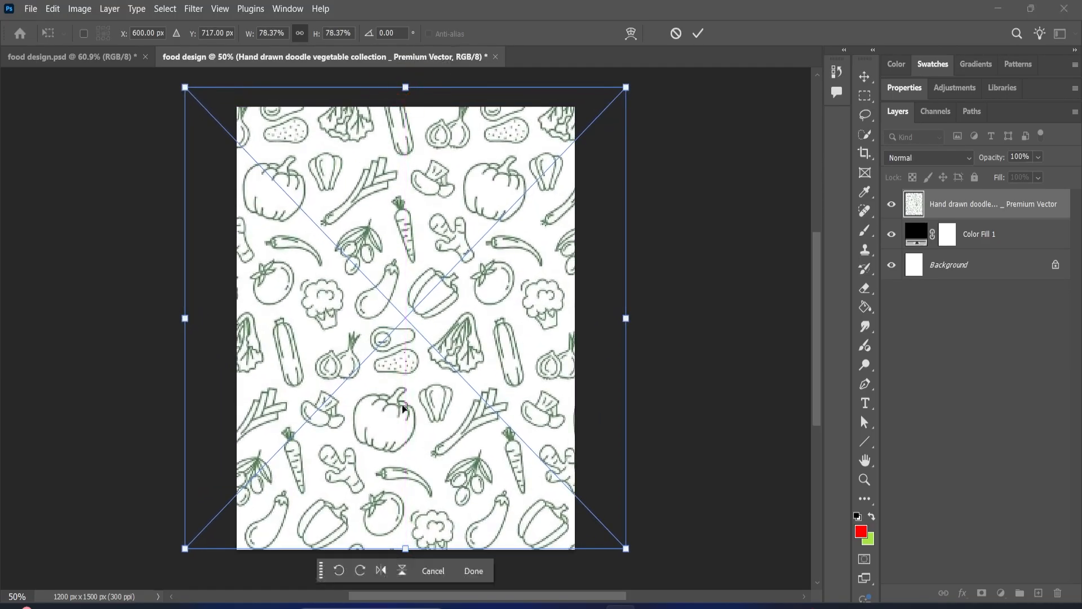
pyautogui.scroll(-2, 404, 408)
pyautogui.moveTo(405, 452); pyautogui.dragTo(406, 491)
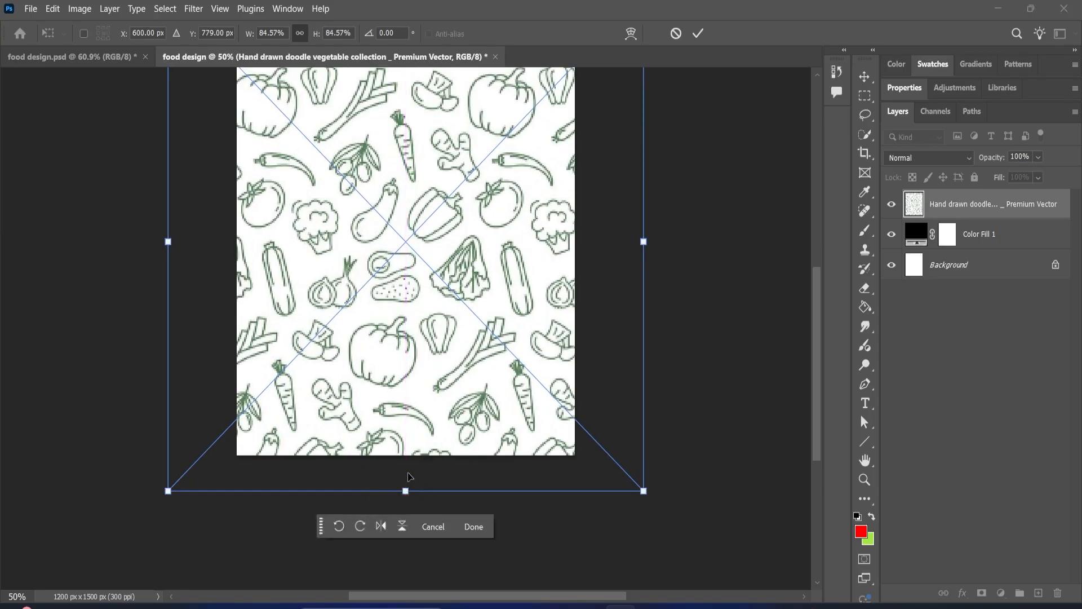
pyautogui.scroll(2, 409, 476)
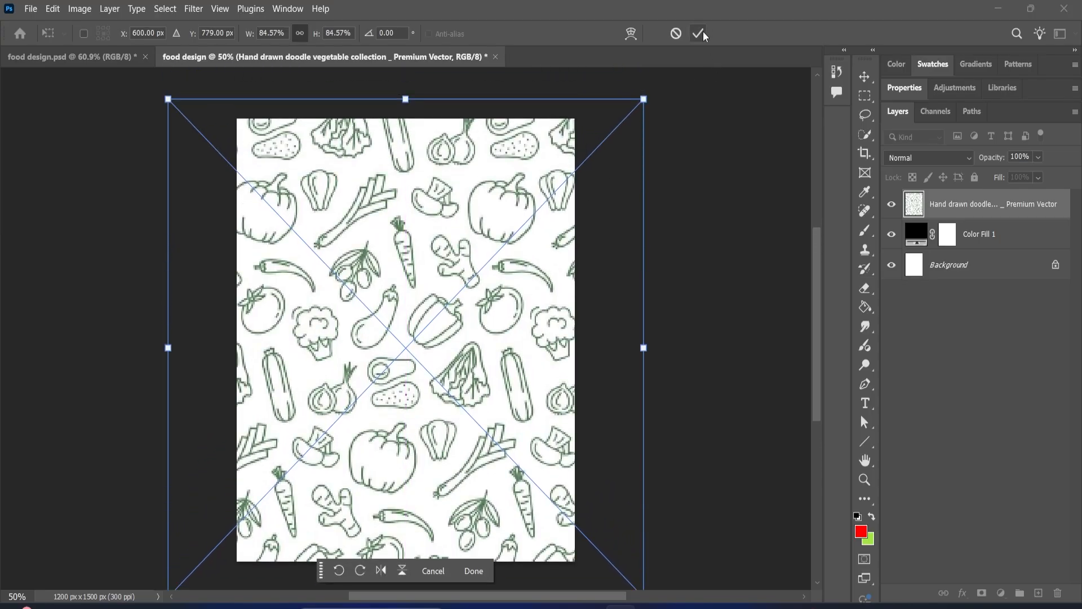
pyautogui.click(699, 33)
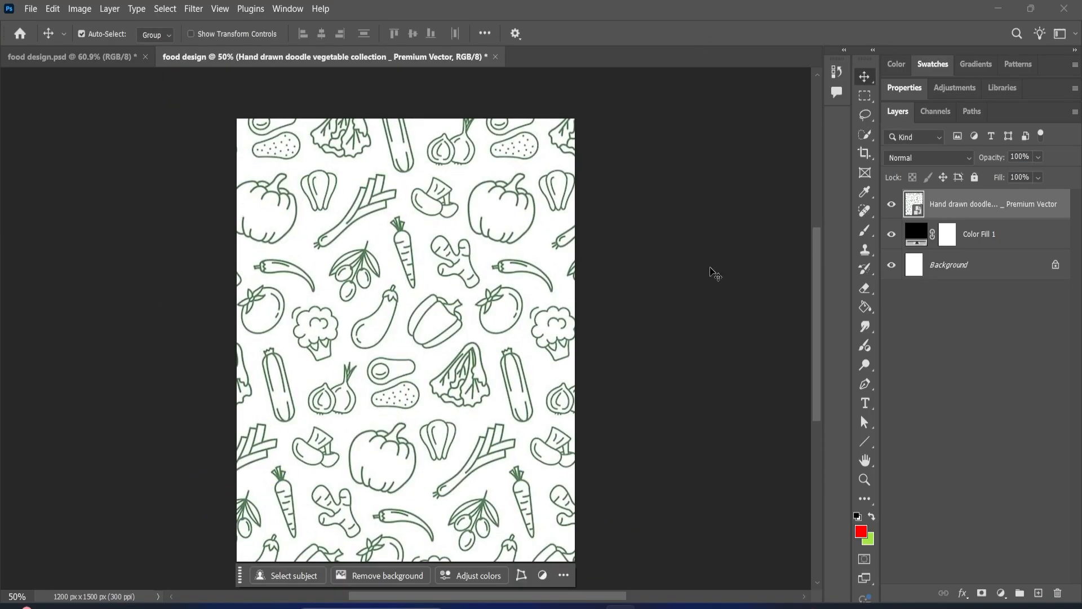
# Rasterize the doodle pattern layer and desaturate it
pyautogui.rightClick(1047, 204)
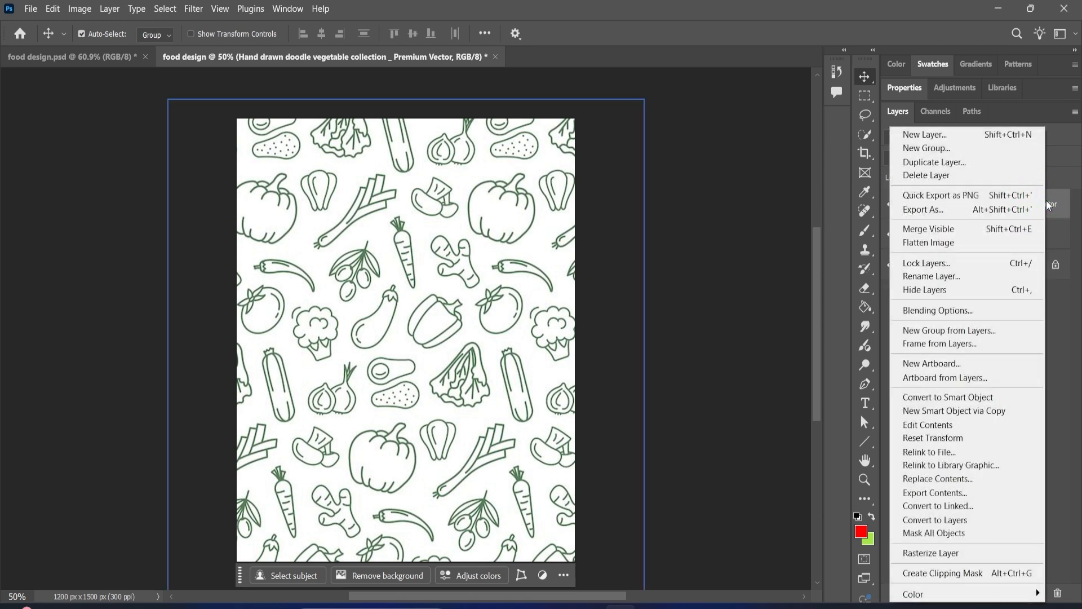
pyautogui.click(957, 554)
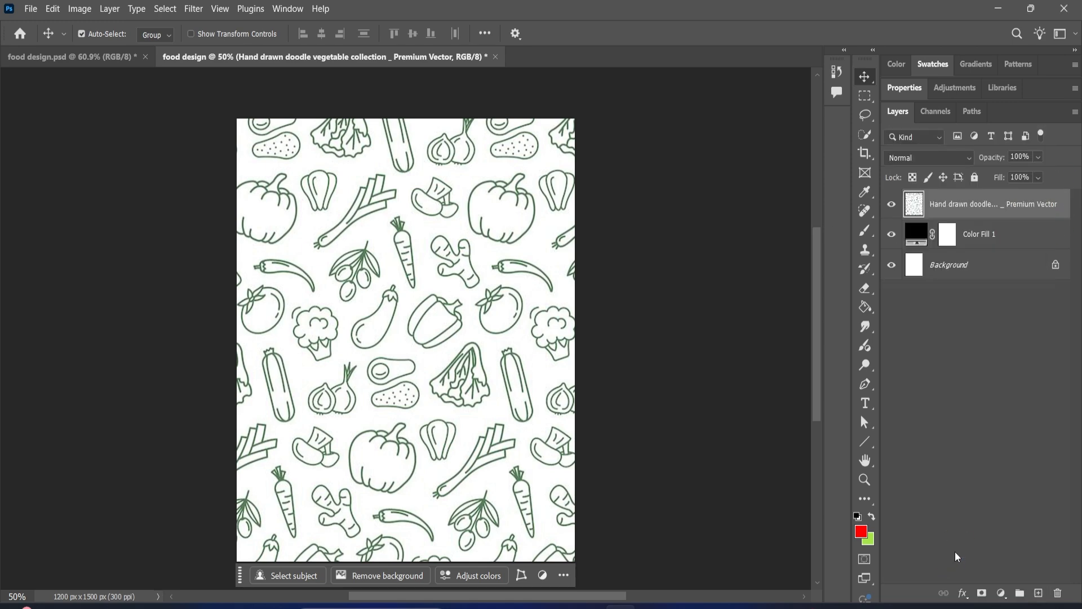
pyautogui.click(80, 8)
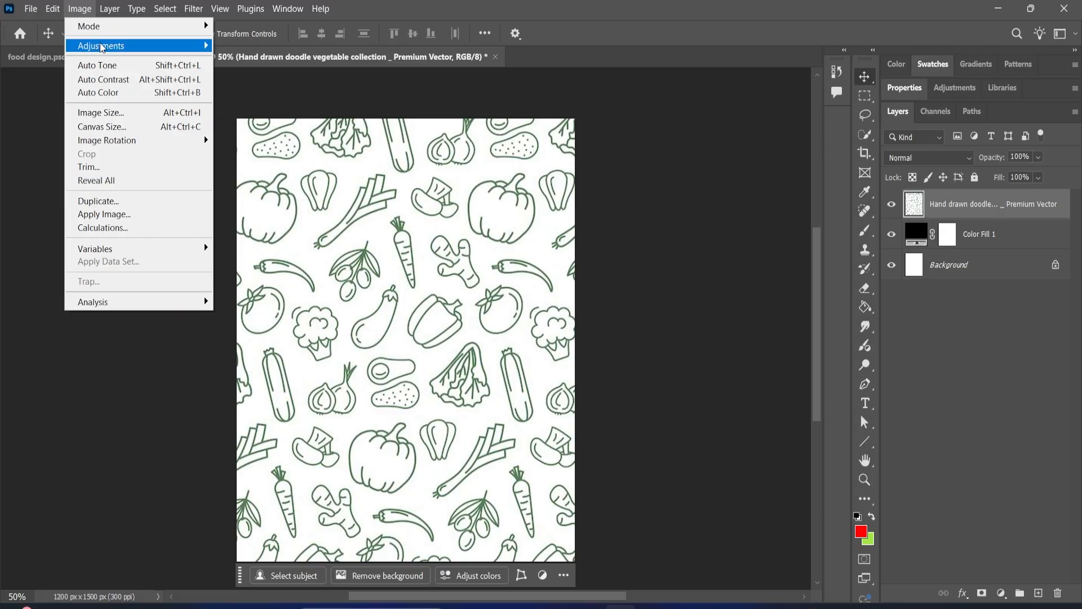
pyautogui.moveTo(102, 47)
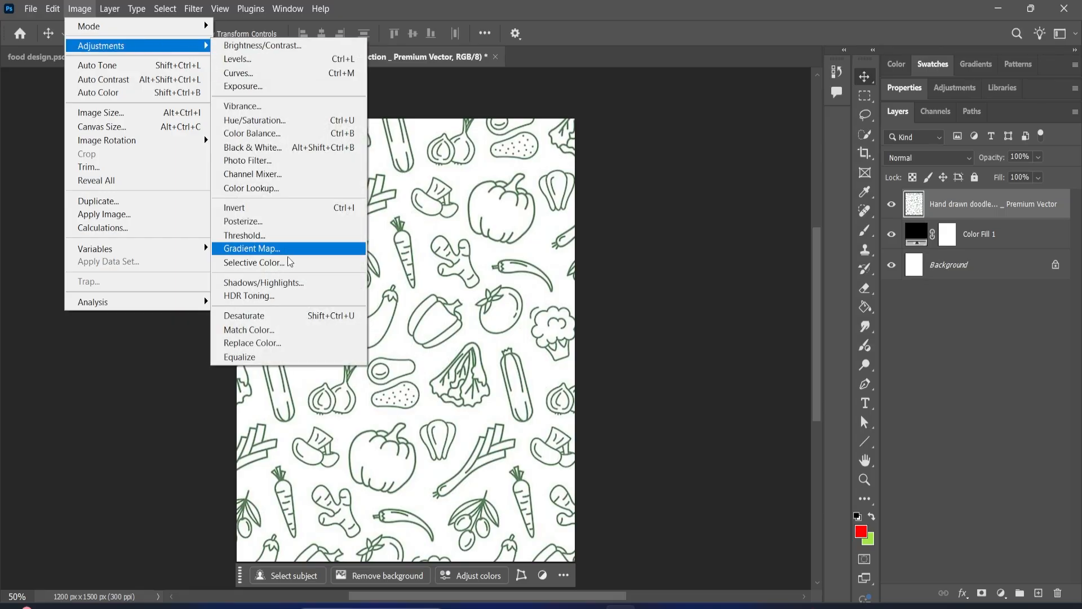
pyautogui.click(276, 315)
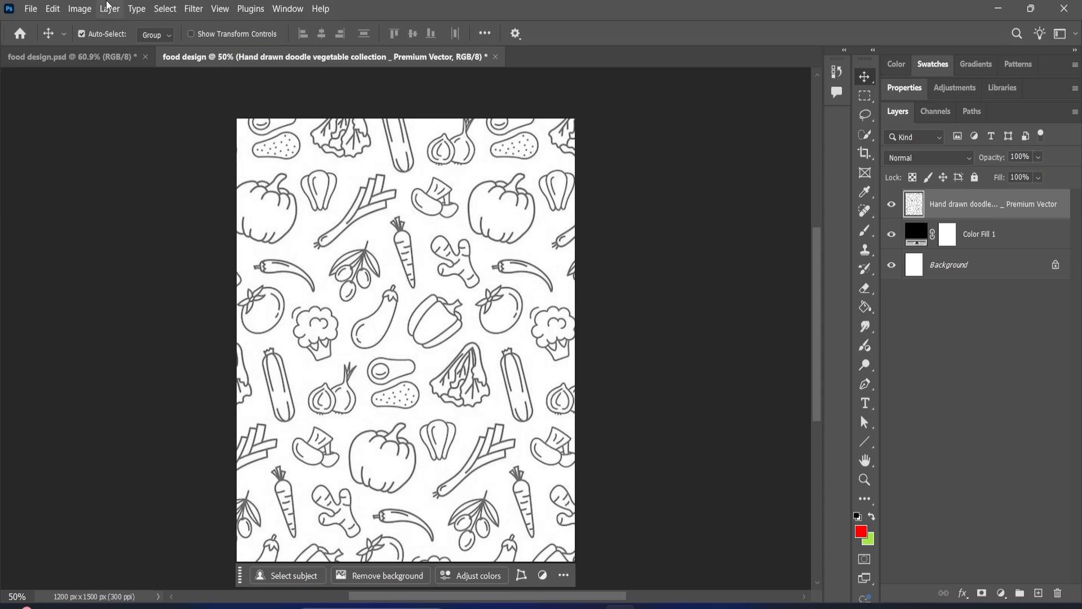
# Increase the doodle pattern's contrast with an S-shaped Curves adjustment, lowering the shadows and raising the highlights point to about input 159, output 193
pyautogui.click(80, 8)
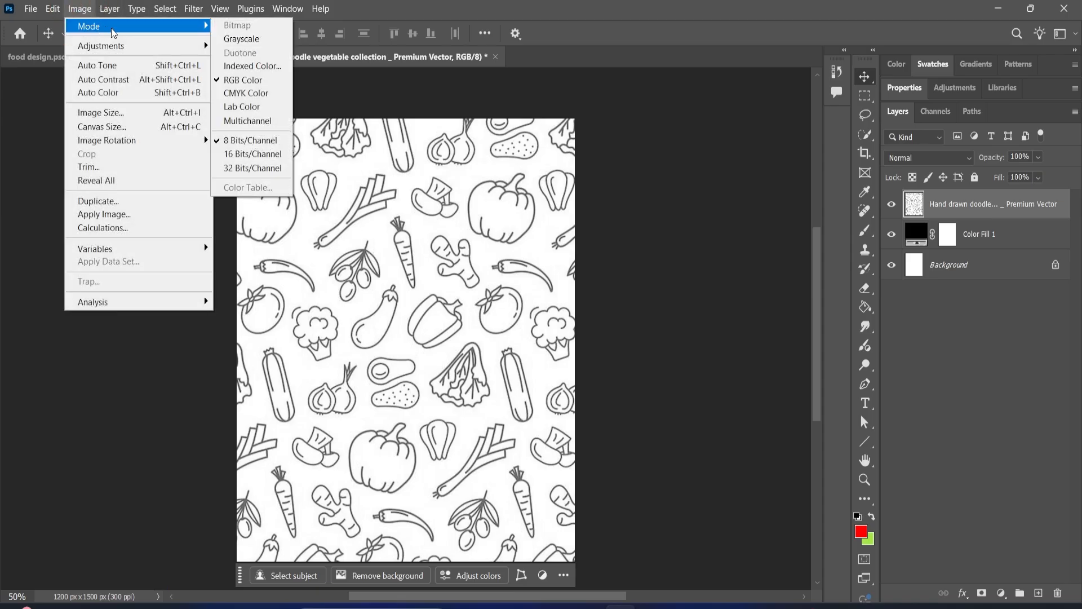
pyautogui.moveTo(120, 46)
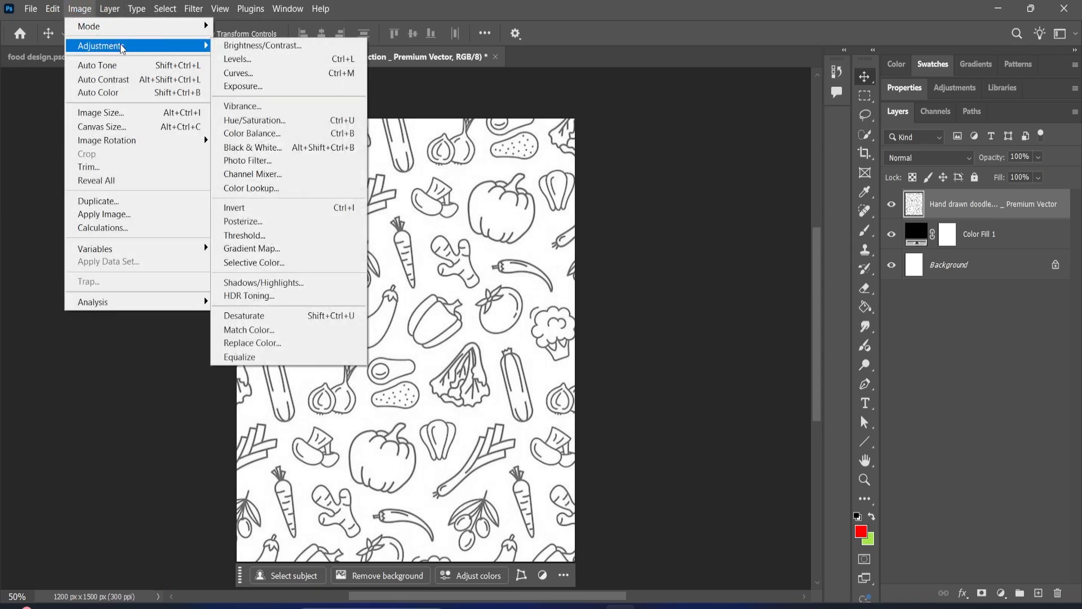
pyautogui.click(241, 78)
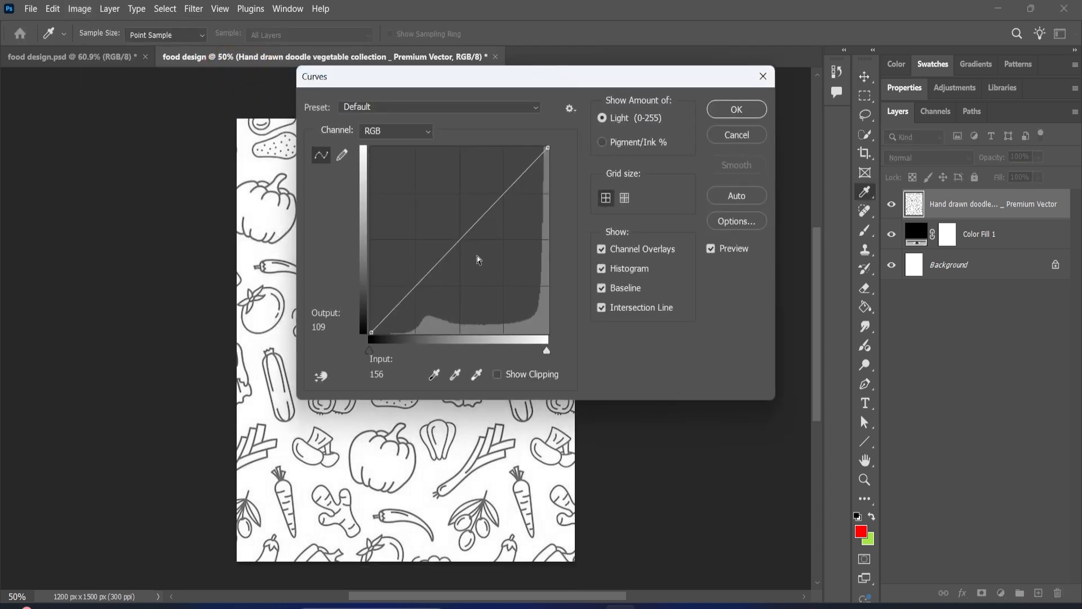
pyautogui.click(419, 288)
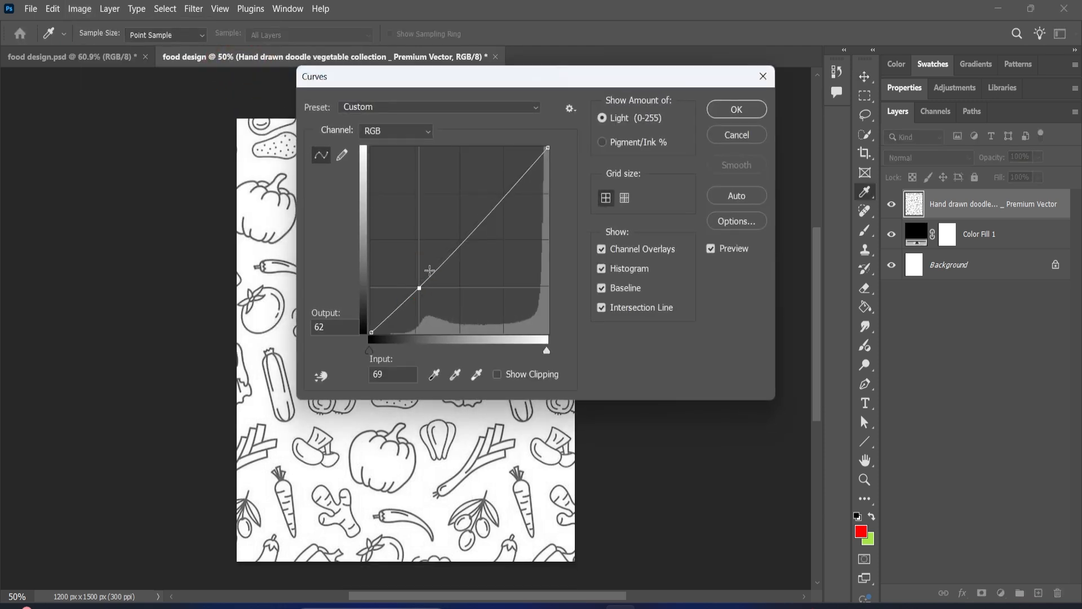
pyautogui.click(504, 199)
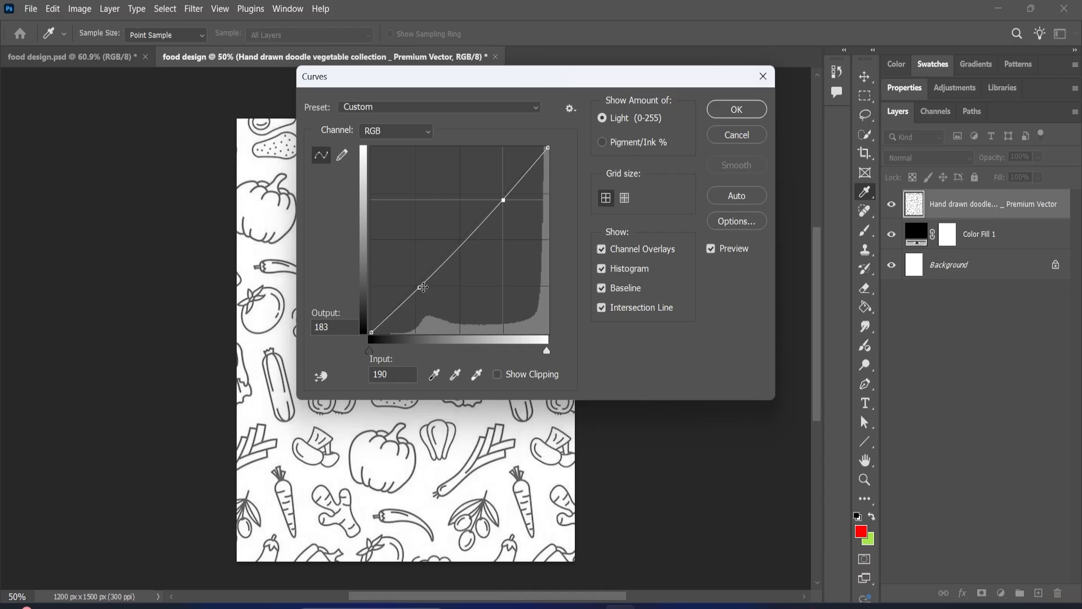
pyautogui.moveTo(418, 287); pyautogui.dragTo(428, 300)
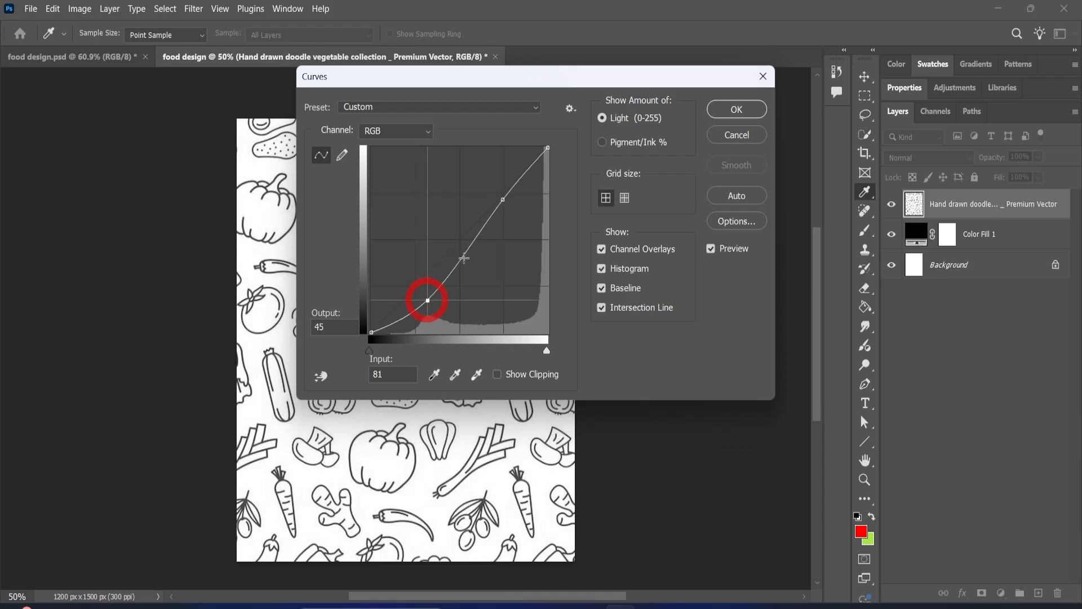
pyautogui.moveTo(499, 199)
pyautogui.mouseDown()
pyautogui.moveTo(483, 180)
pyautogui.moveTo(482, 192)
pyautogui.mouseUp()
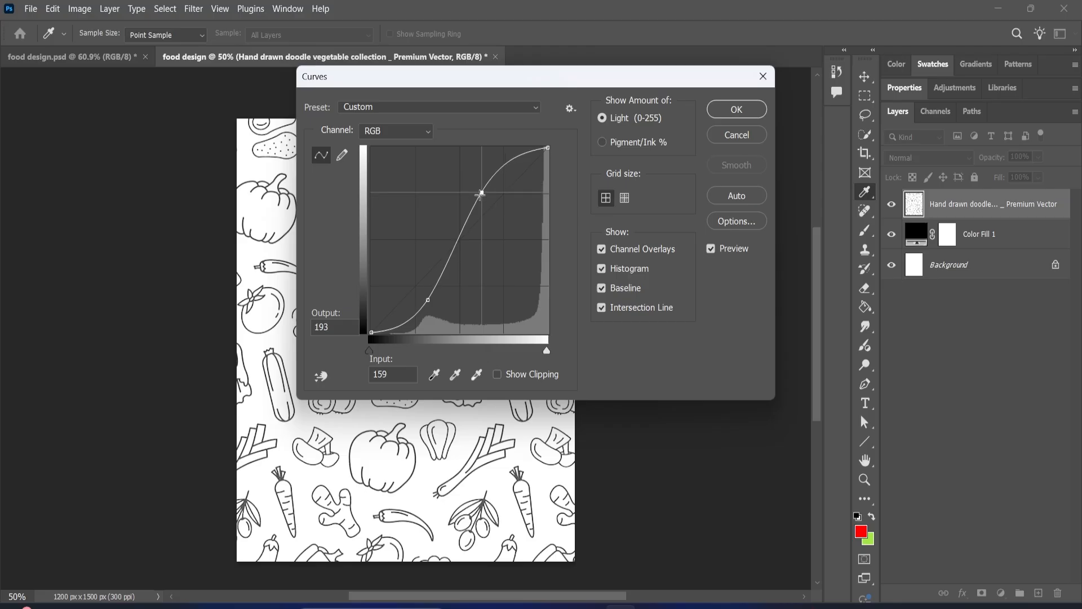
pyautogui.moveTo(431, 292); pyautogui.dragTo(433, 296)
pyautogui.click(724, 116)
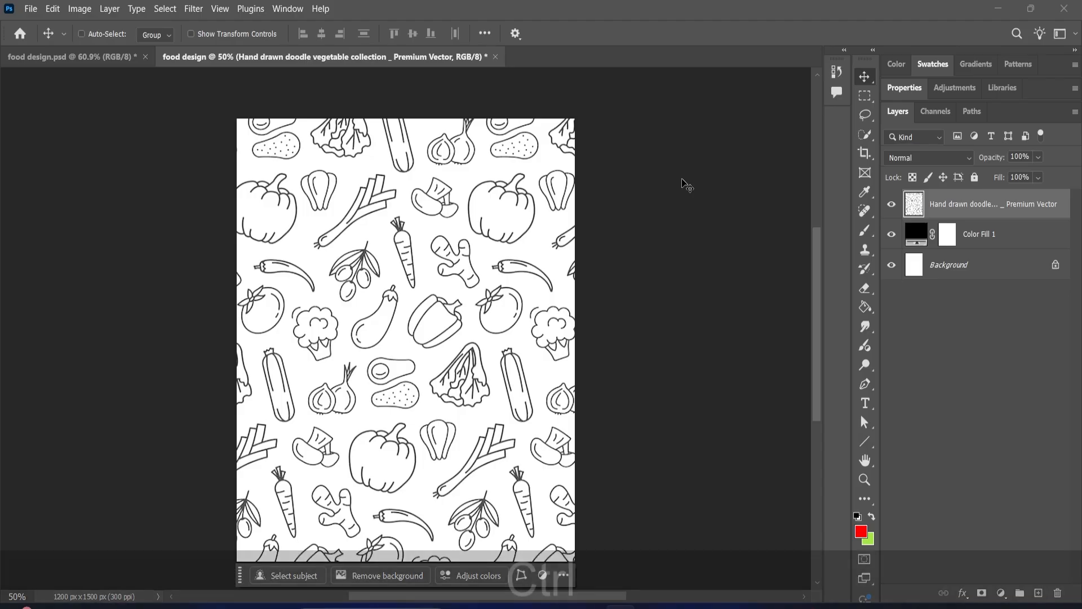
# Invert the doodle pattern to white lines on black and lower its layer opacity to 10%
pyautogui.hotkey('ctrl', 'i')
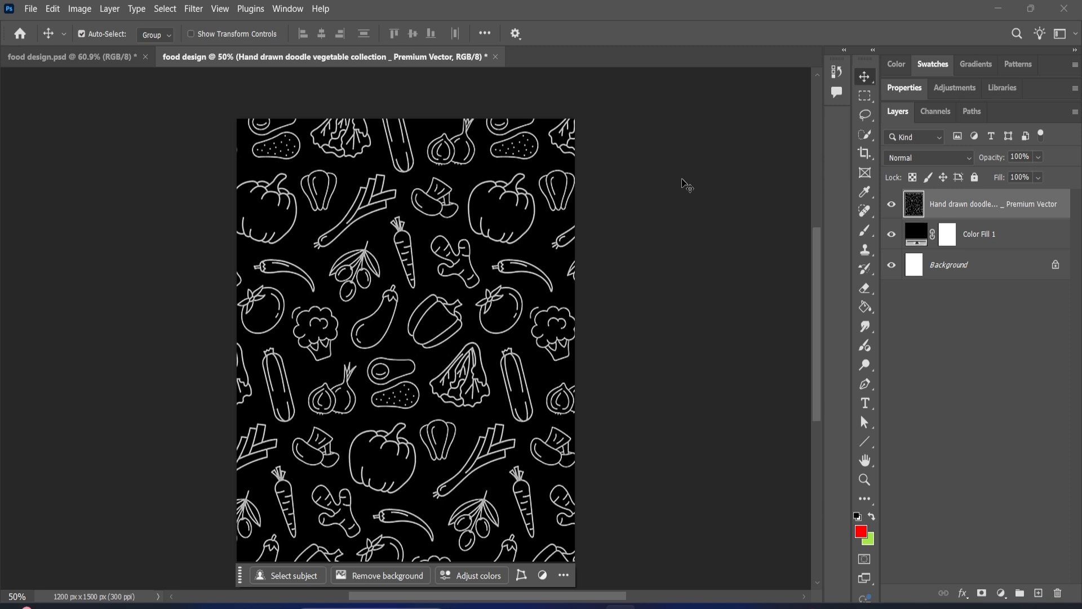
pyautogui.click(1039, 157)
pyautogui.click(996, 175)
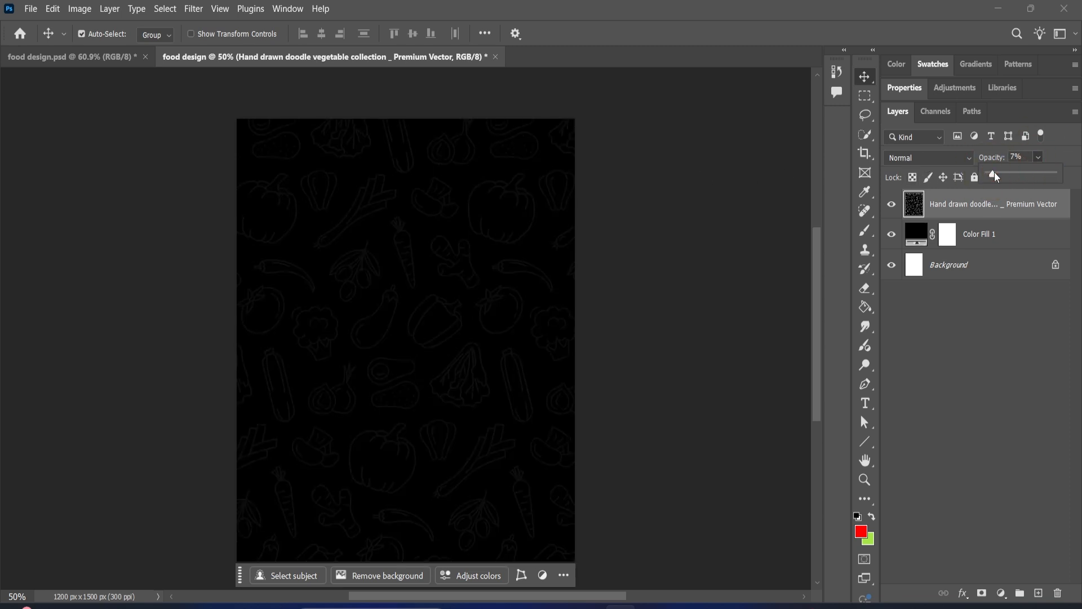
pyautogui.click(1010, 158)
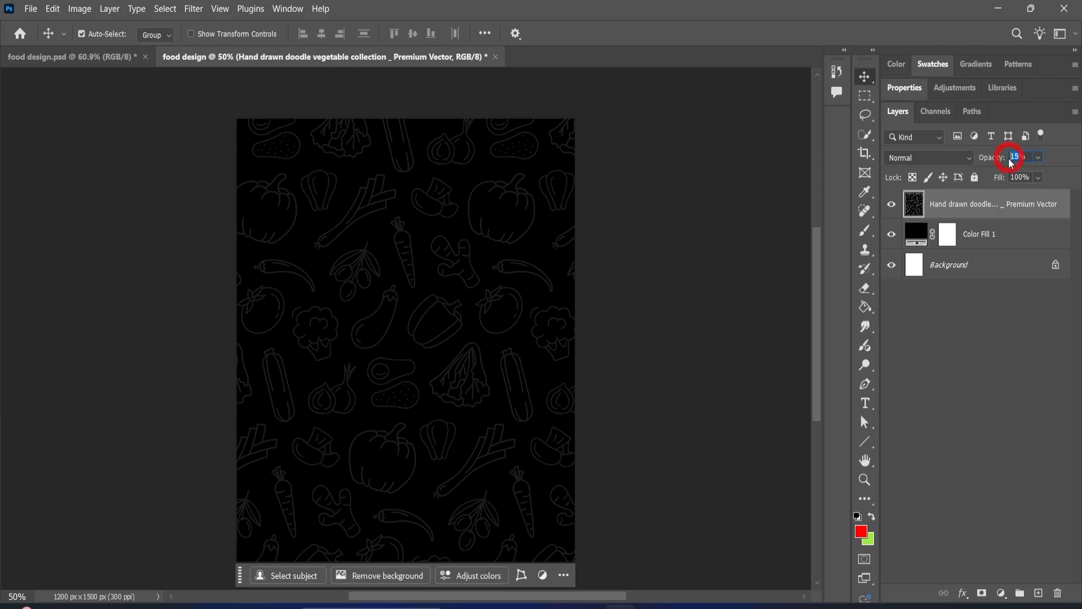
pyautogui.write('1')
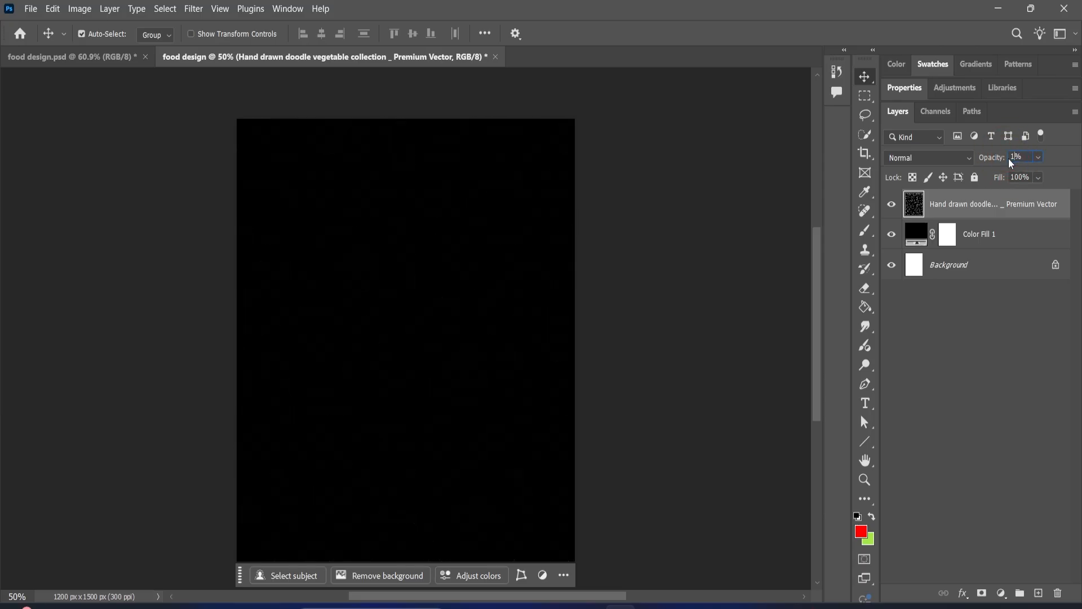
pyautogui.write('0')
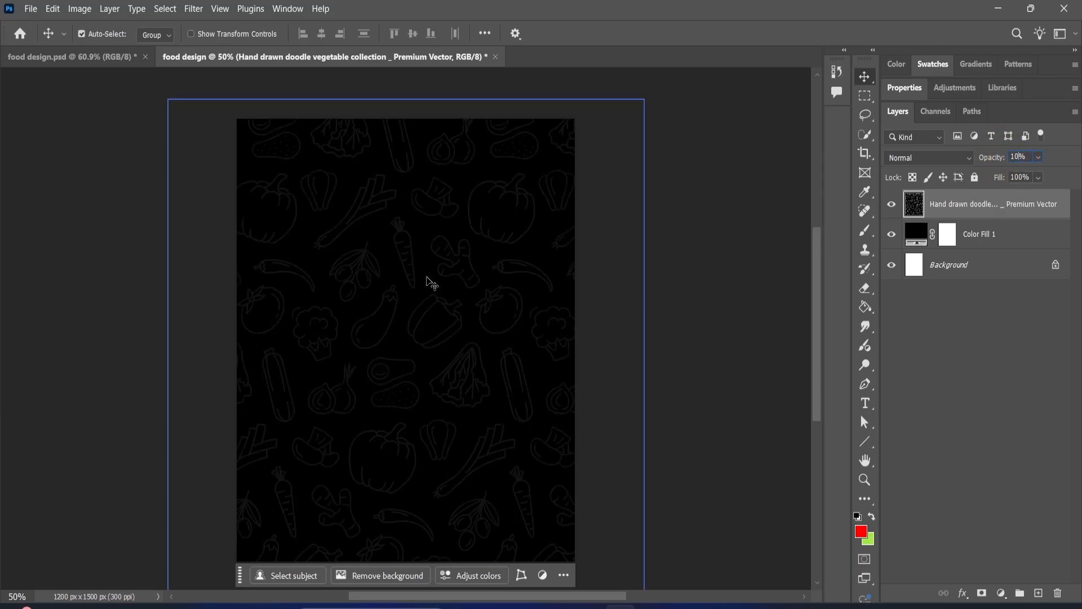
# Check the pattern's visibility up close and reduce the doodle layer's opacity to 5%
pyautogui.press('alt')
pyautogui.click(582, 293)
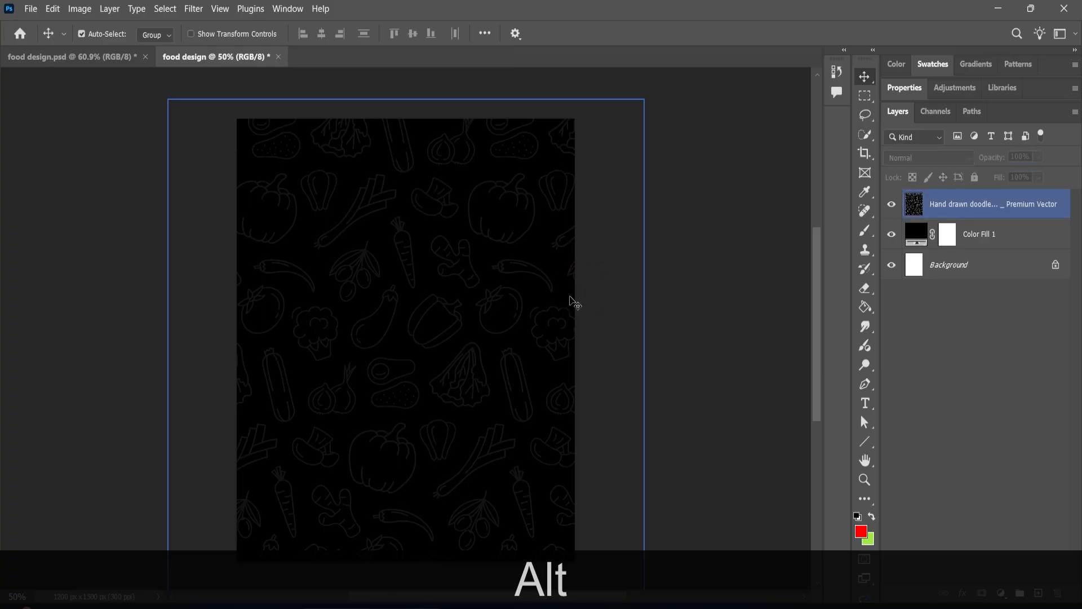
pyautogui.scroll(3, 468, 303)
pyautogui.scroll(5, 472, 307)
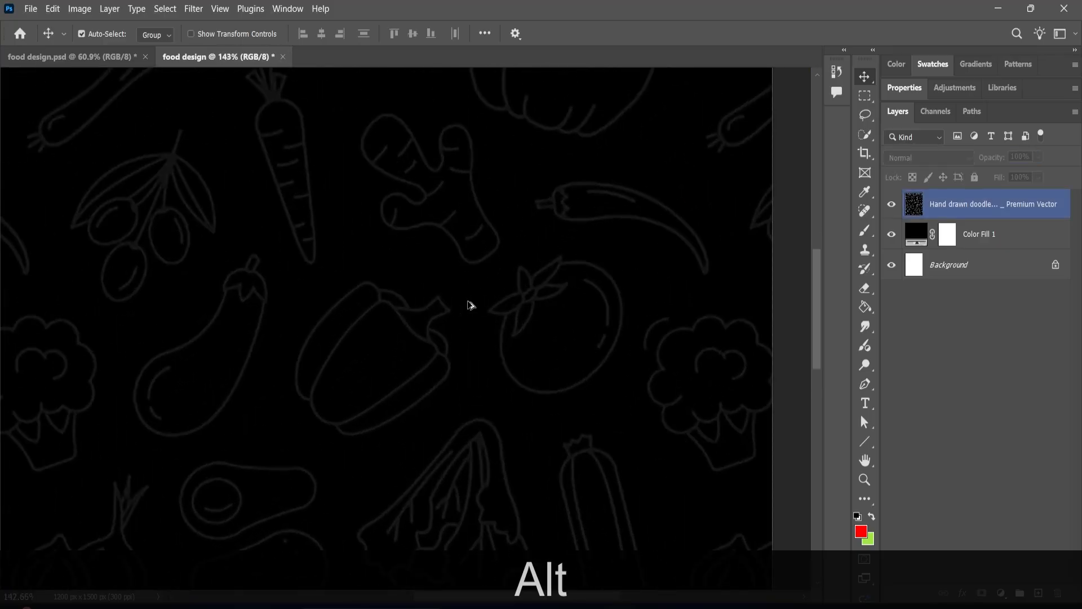
pyautogui.scroll(-5, 471, 304)
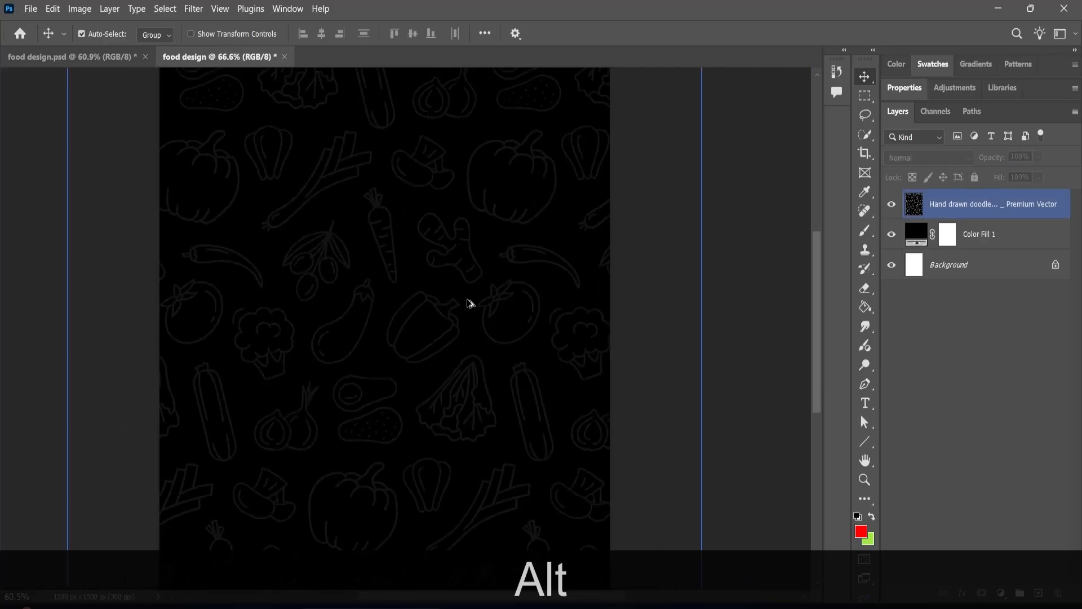
pyautogui.click(975, 210)
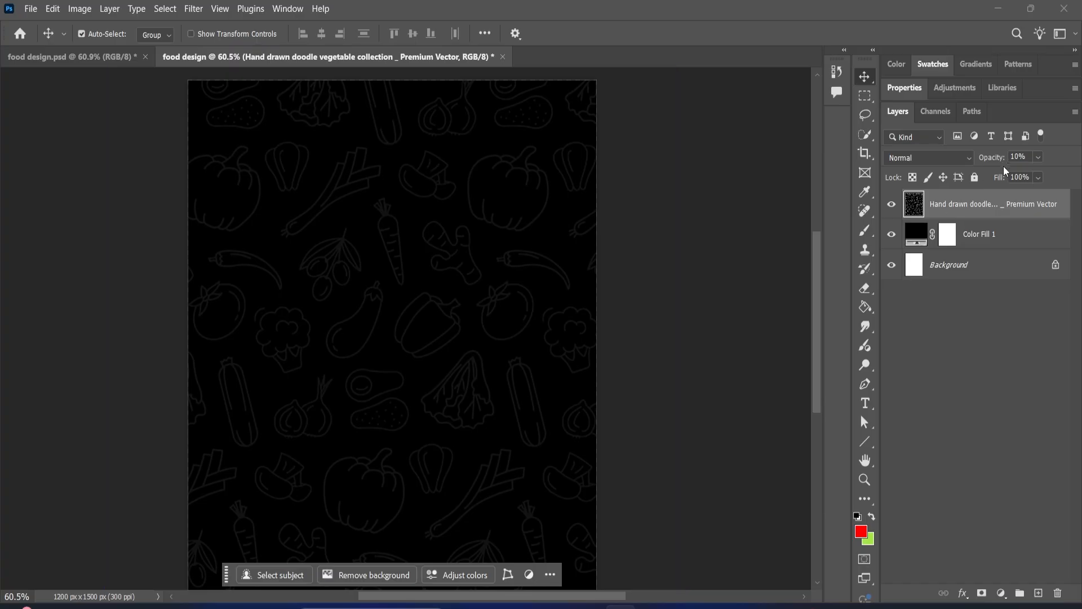
pyautogui.doubleClick(1013, 157)
pyautogui.write('5')
pyautogui.press('Return')
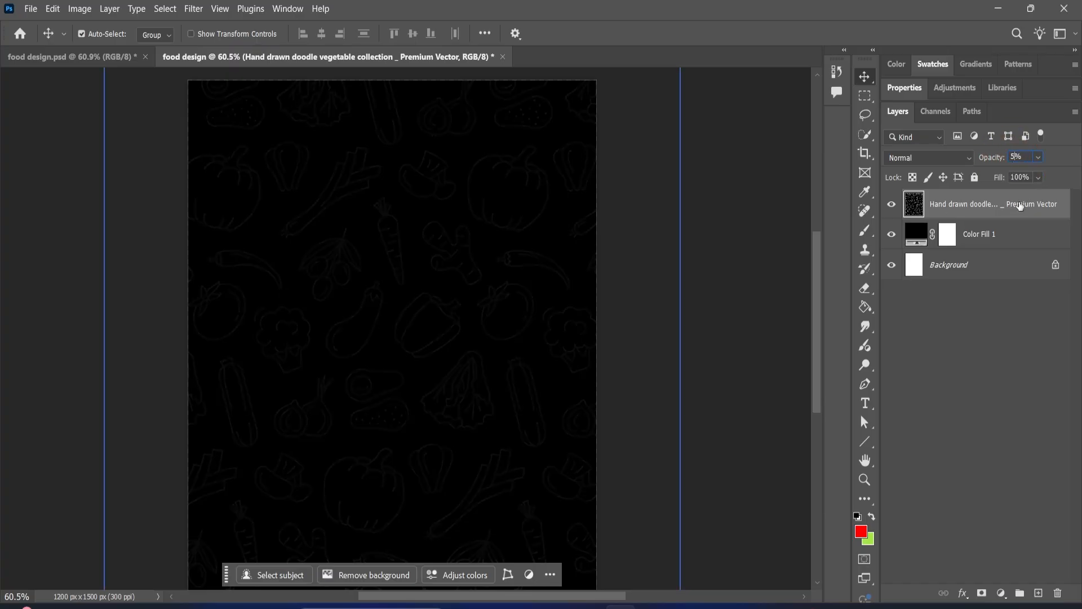
# Inspect the doodle lines closely and set the pattern layer's opacity to 7%
pyautogui.press('alt')
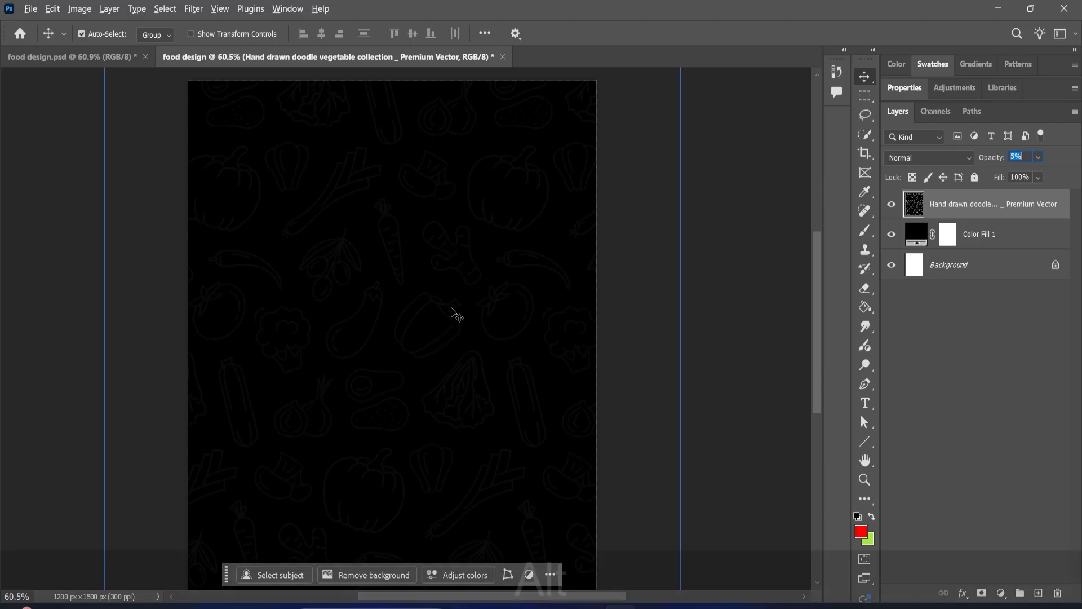
pyautogui.press('alt')
pyautogui.click(618, 296)
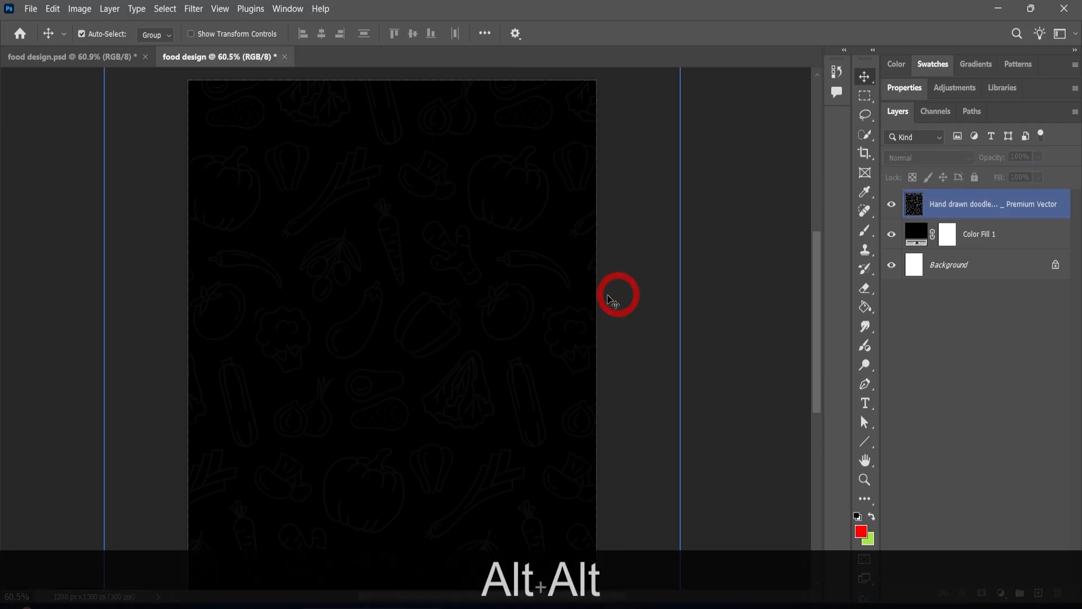
pyautogui.scroll(8, 489, 312)
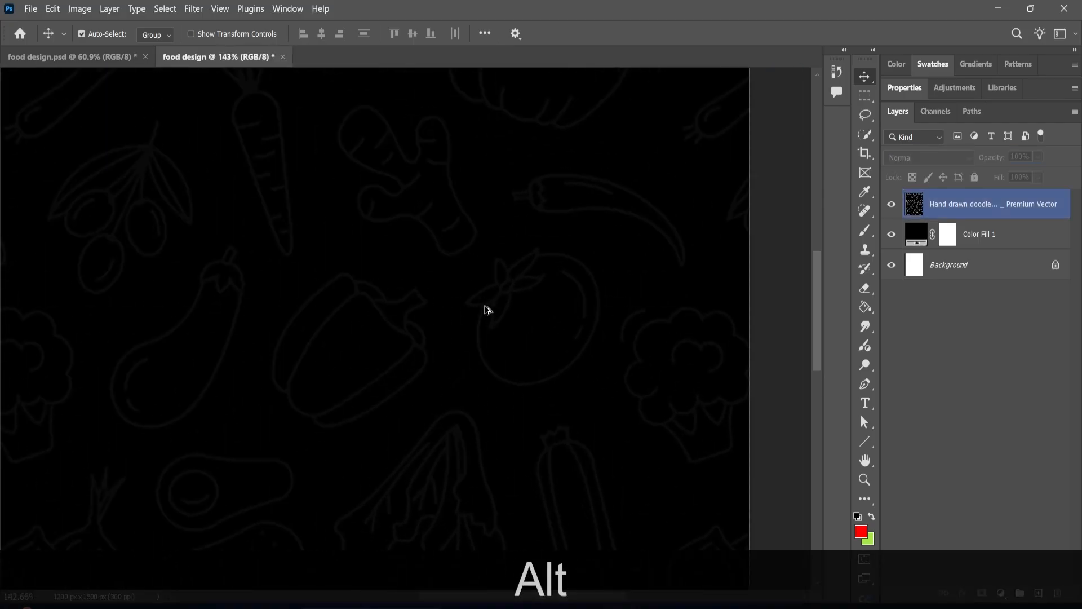
pyautogui.scroll(2, 488, 310)
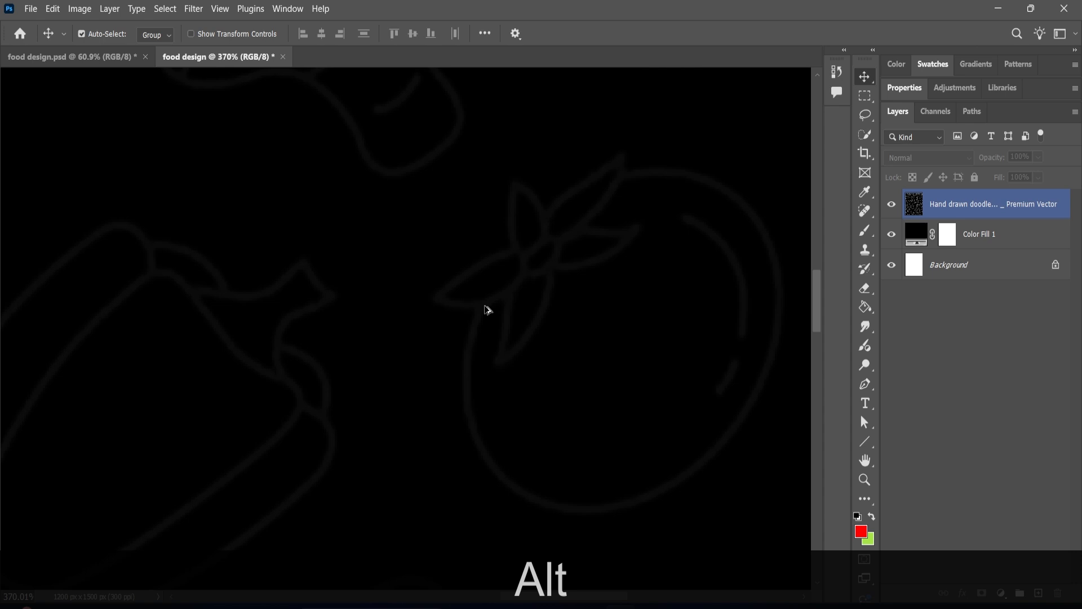
pyautogui.scroll(-9, 489, 310)
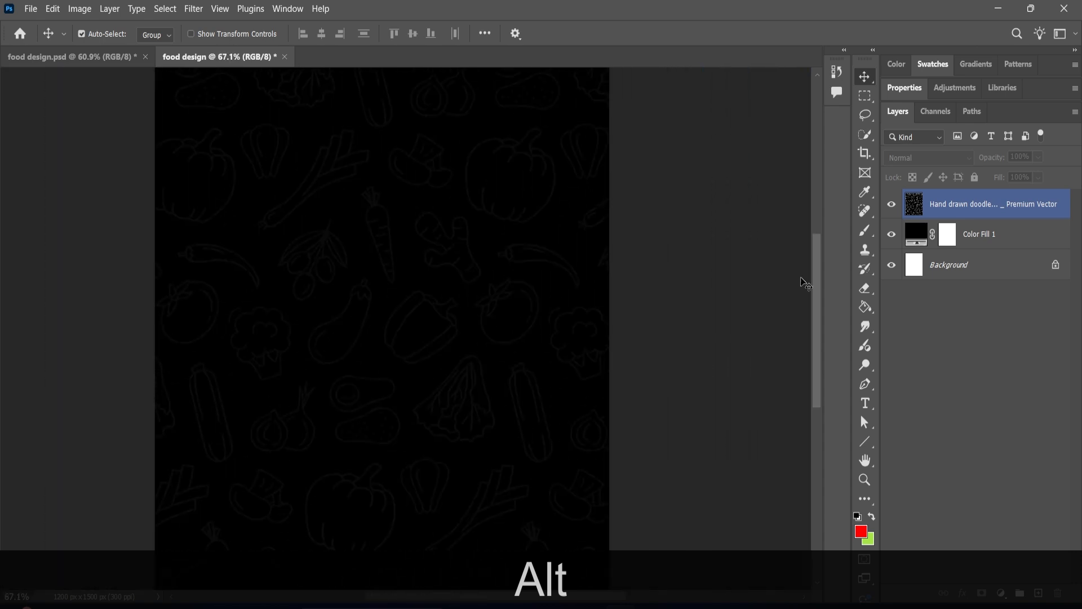
pyautogui.click(991, 198)
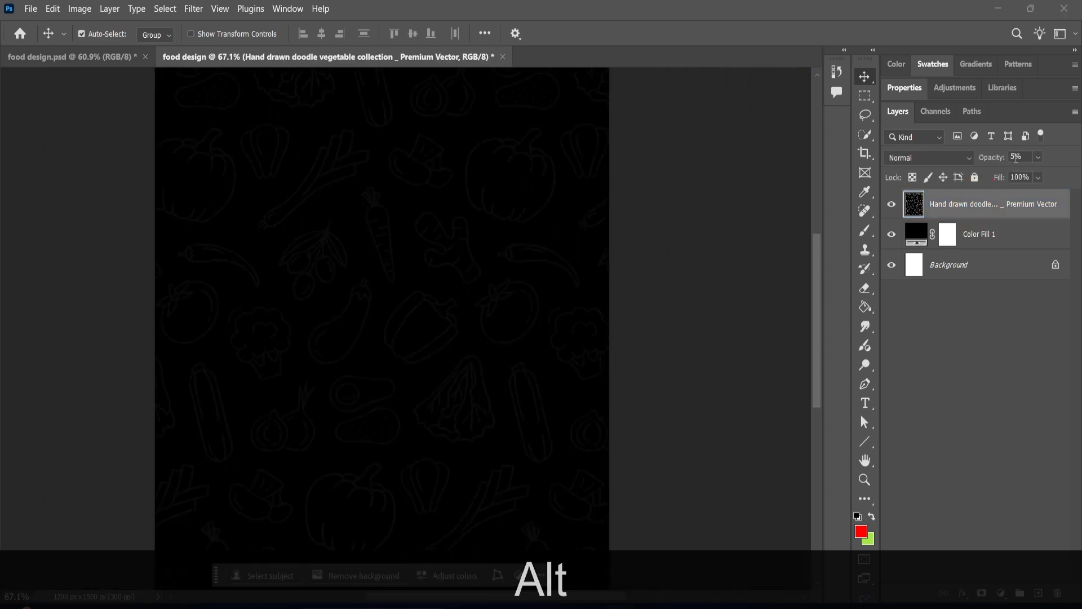
pyautogui.click(1016, 158)
pyautogui.write('7')
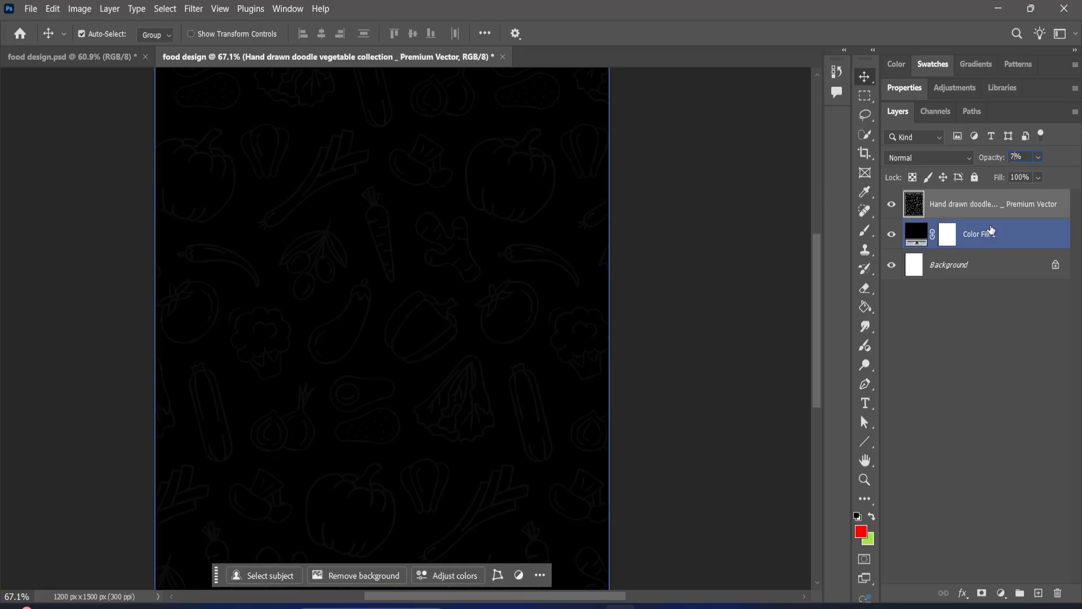
pyautogui.press('Return')
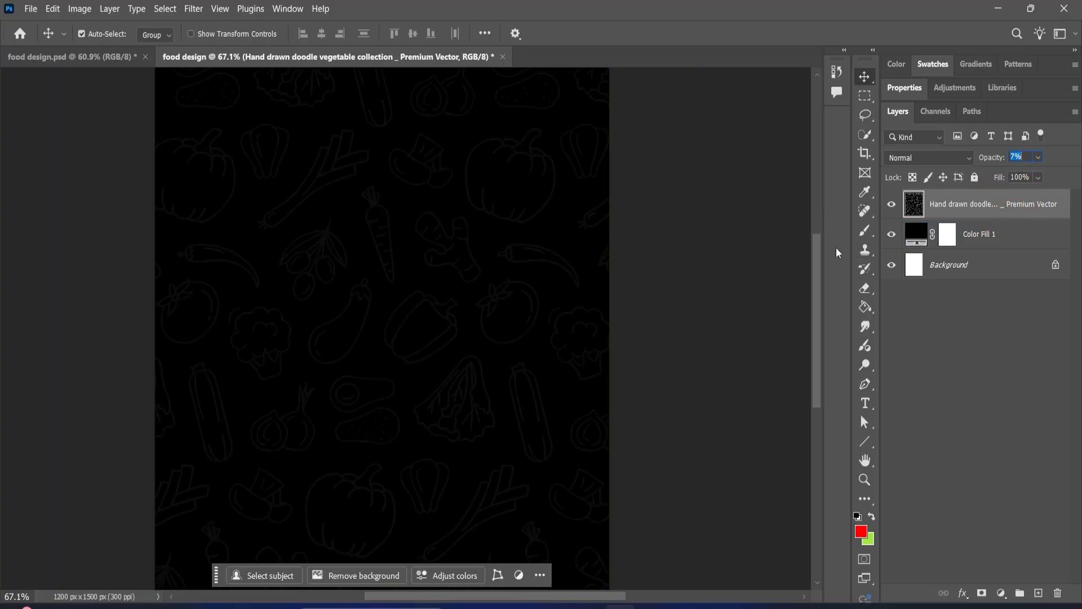
# Examine how faint the doodle lines look against the black fill, both up close and across the whole canvas
pyautogui.click(652, 263)
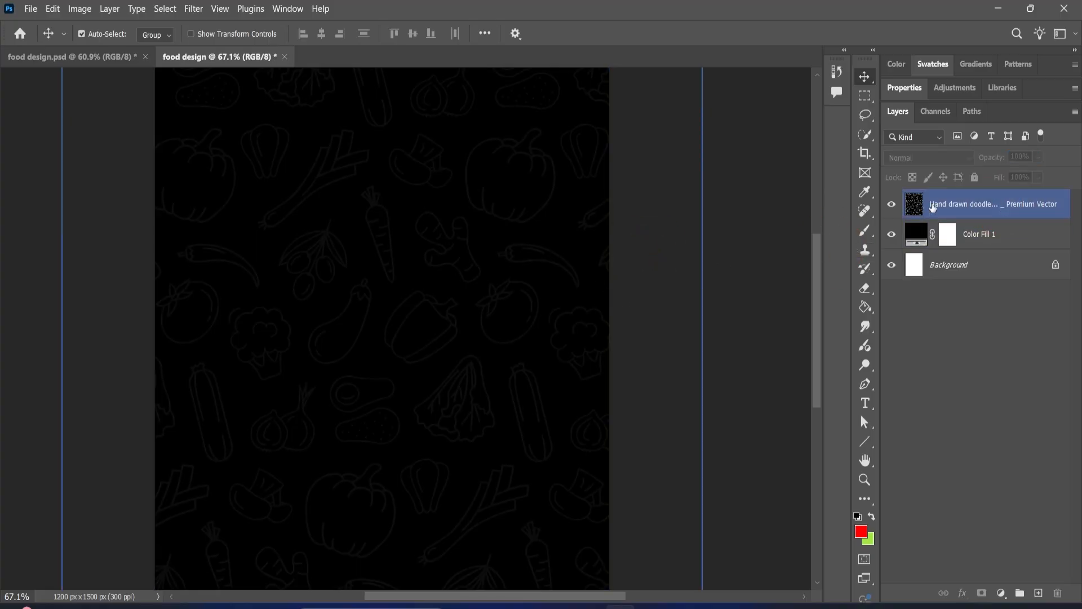
pyautogui.click(474, 297)
pyautogui.scroll(1, 477, 298)
pyautogui.scroll(3, 473, 297)
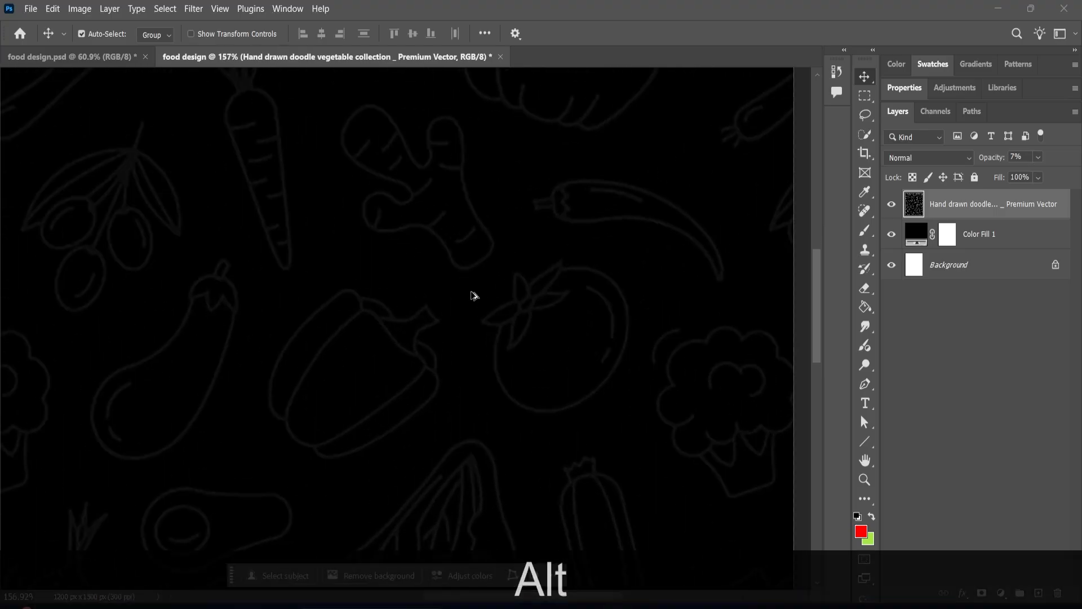
pyautogui.scroll(-4, 473, 296)
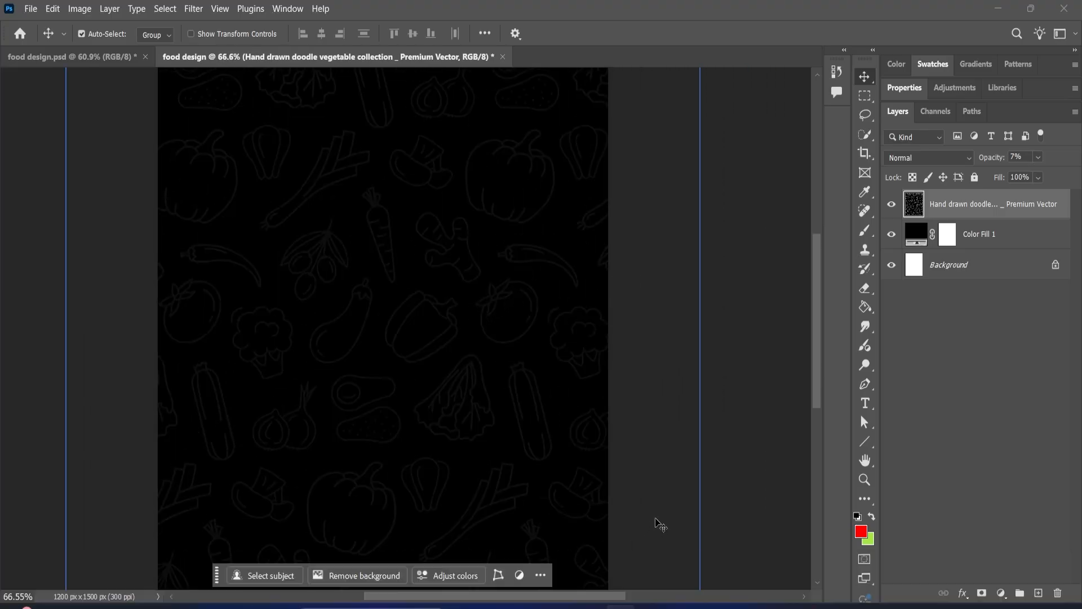
pyautogui.moveTo(504, 598); pyautogui.dragTo(473, 599)
pyautogui.scroll(-1, 485, 500)
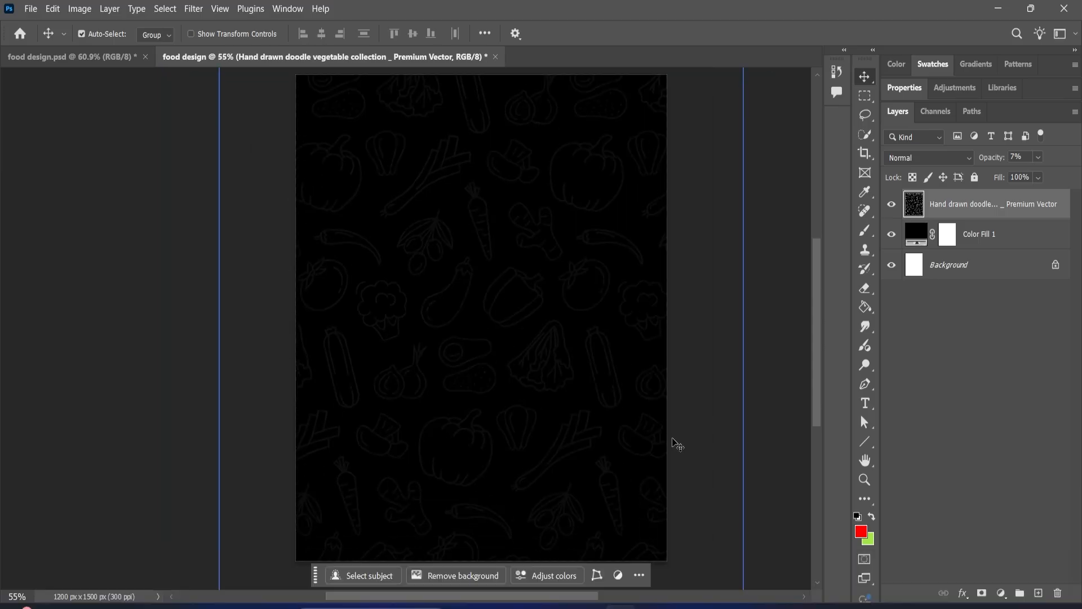
# Place the food bowl image "download (96)" as an embedded object, shift it flush with the canvas's right edge, and commit it
pyautogui.click(30, 9)
pyautogui.click(99, 279)
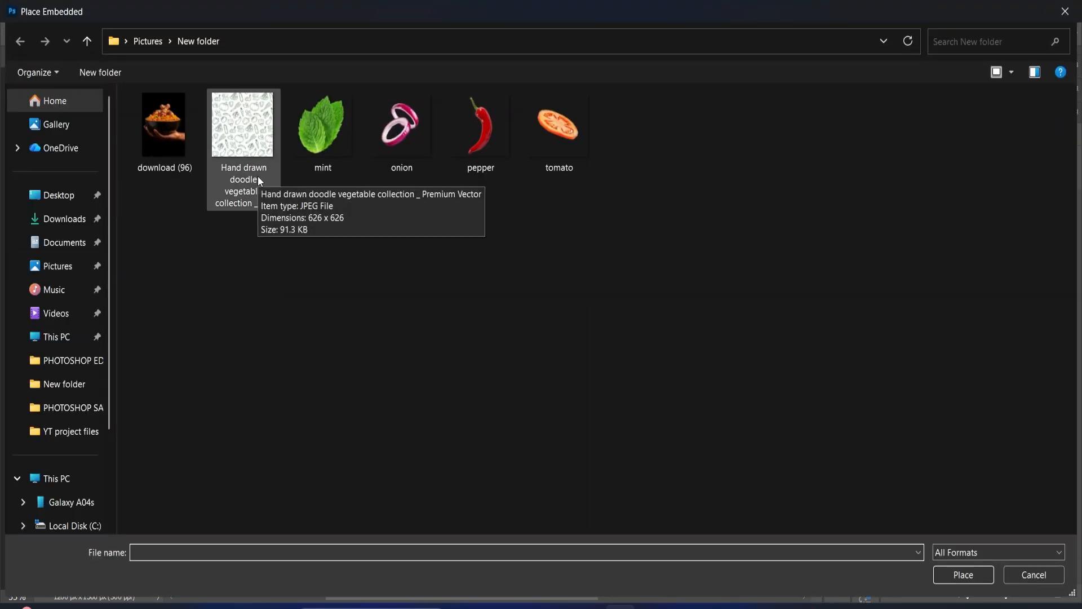
pyautogui.click(165, 125)
pyautogui.click(946, 573)
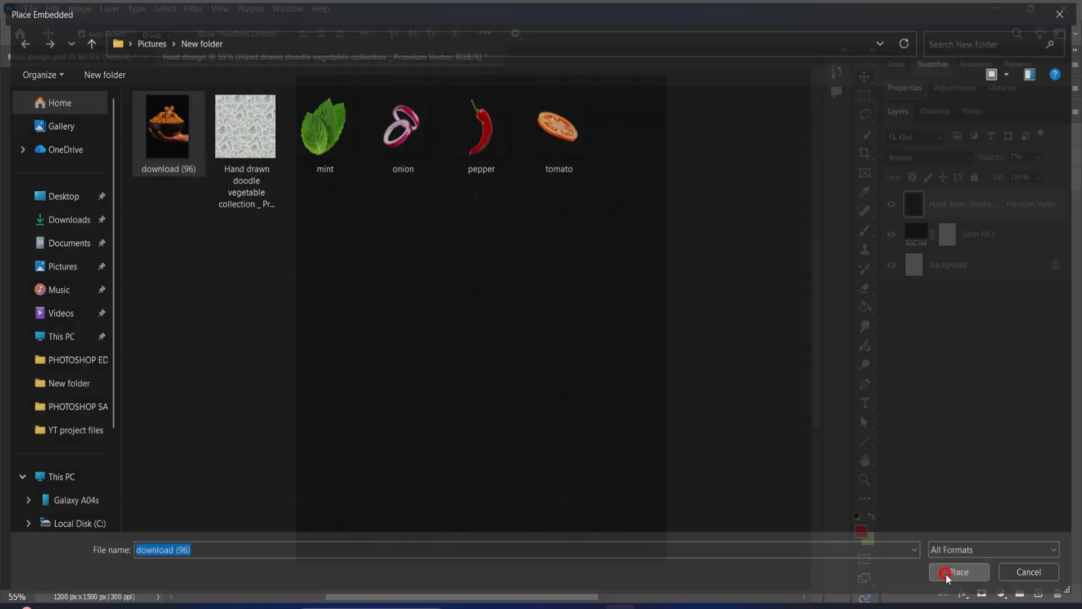
pyautogui.moveTo(644, 319); pyautogui.dragTo(667, 320)
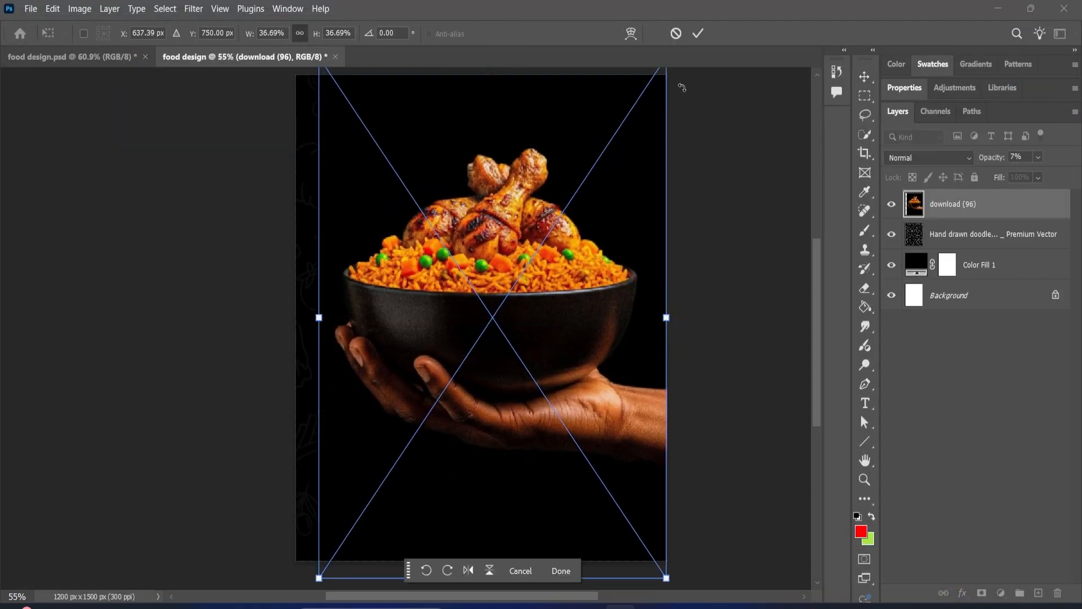
pyautogui.click(698, 35)
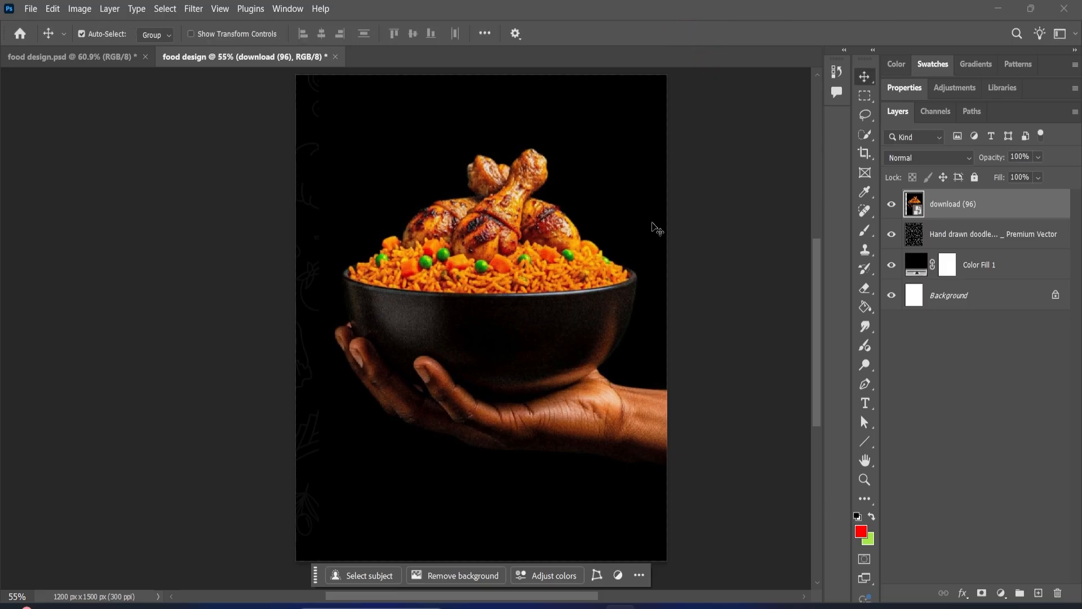
pyautogui.click(891, 204)
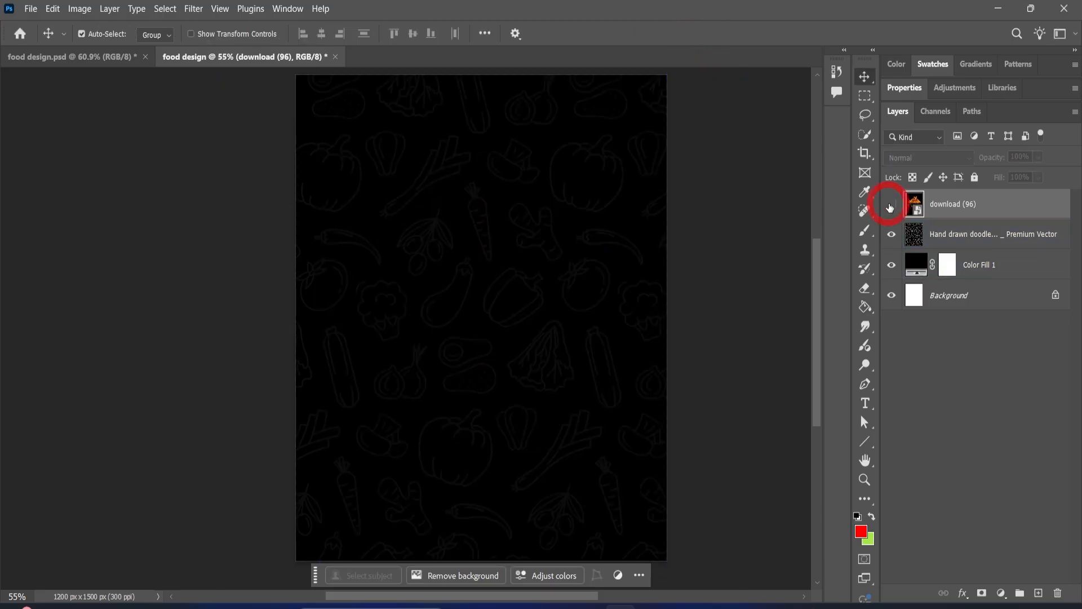
pyautogui.click(891, 204)
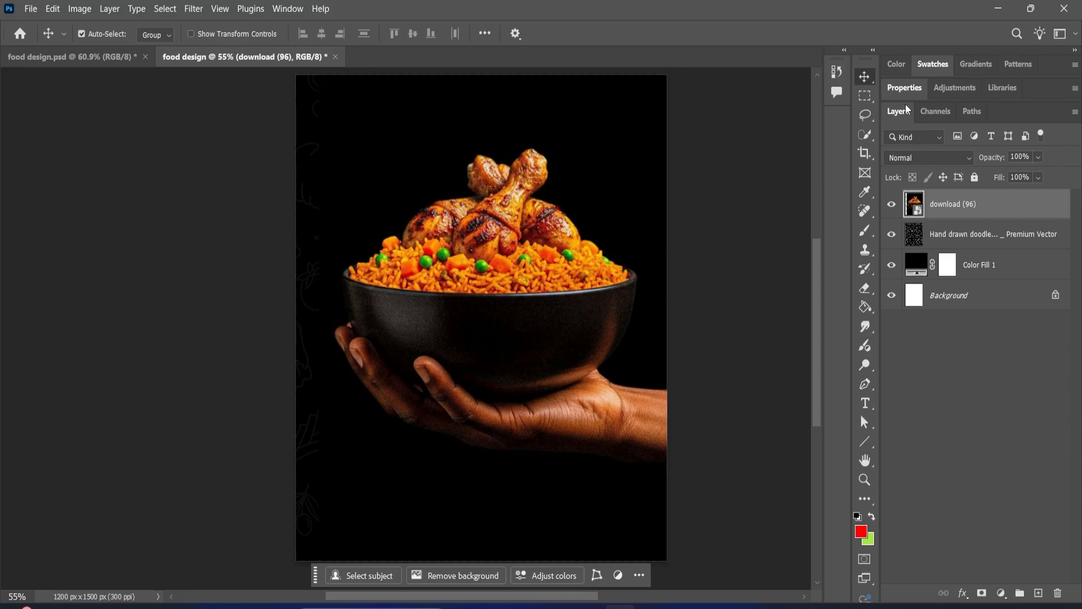
# Convert the placed food bowl smart object to a regular pixel layer and remove its background
pyautogui.click(907, 89)
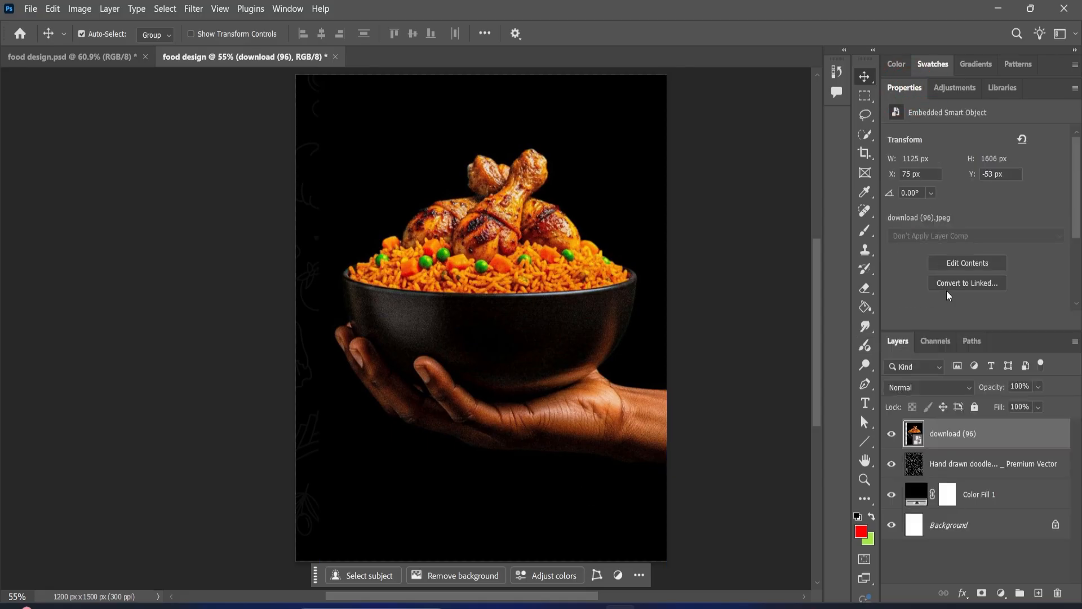
pyautogui.scroll(-2, 951, 314)
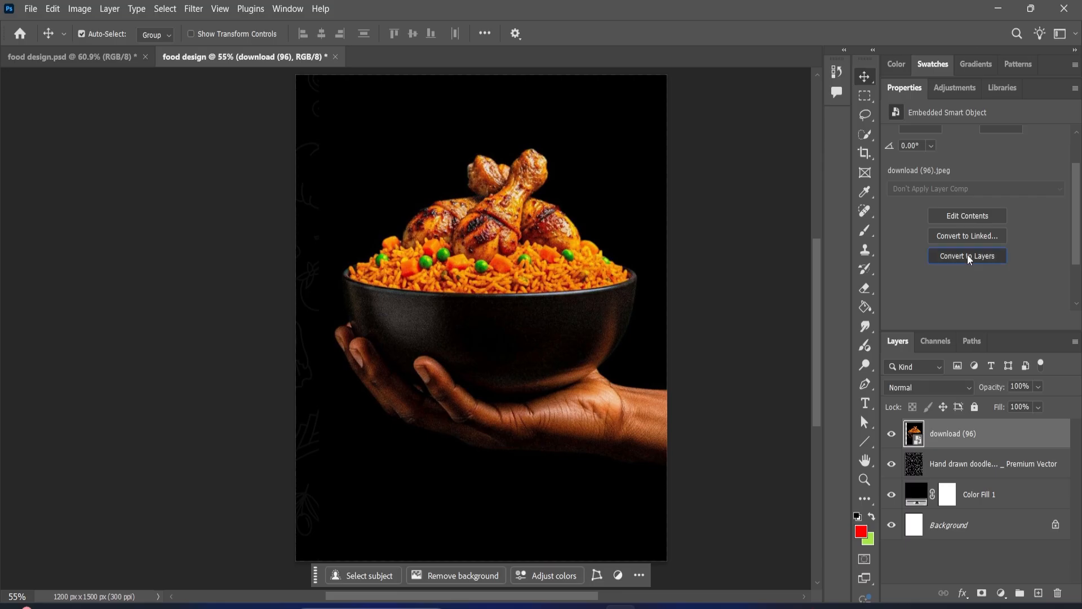
pyautogui.click(967, 255)
pyautogui.click(510, 242)
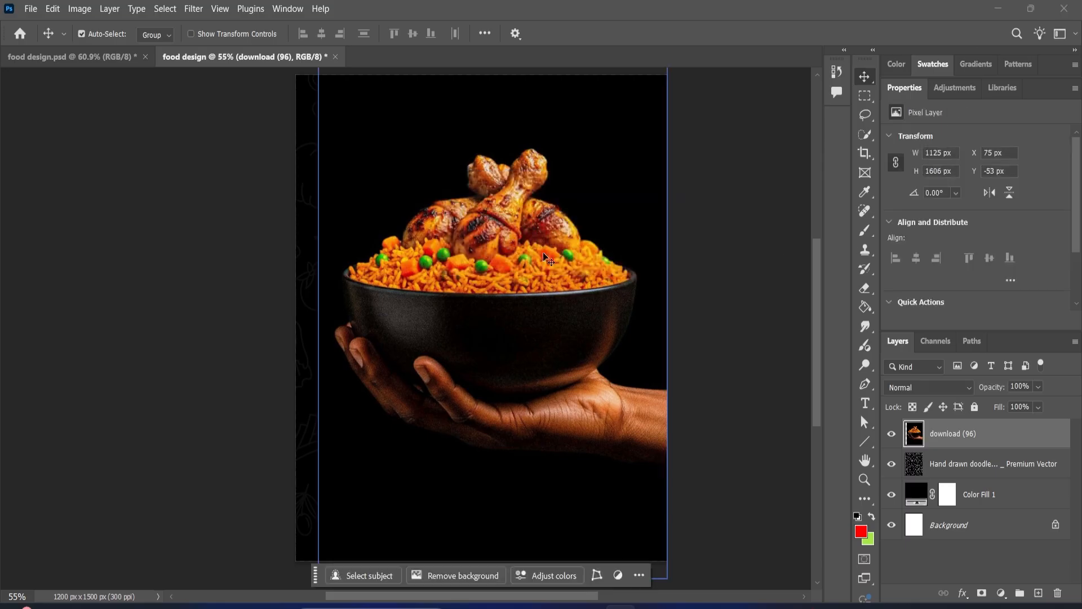
pyautogui.scroll(-2, 939, 268)
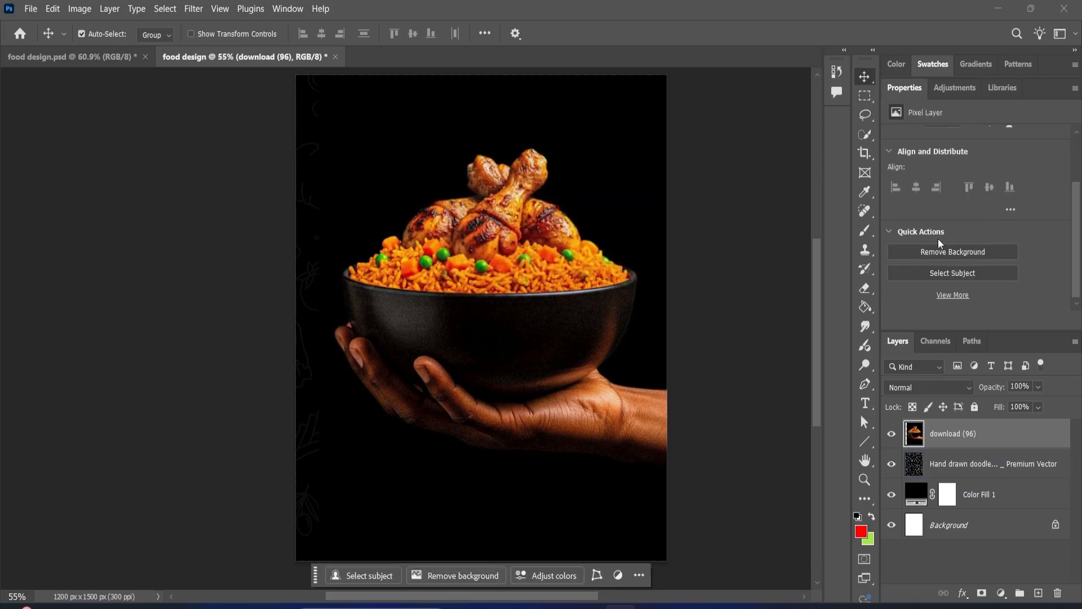
pyautogui.click(939, 256)
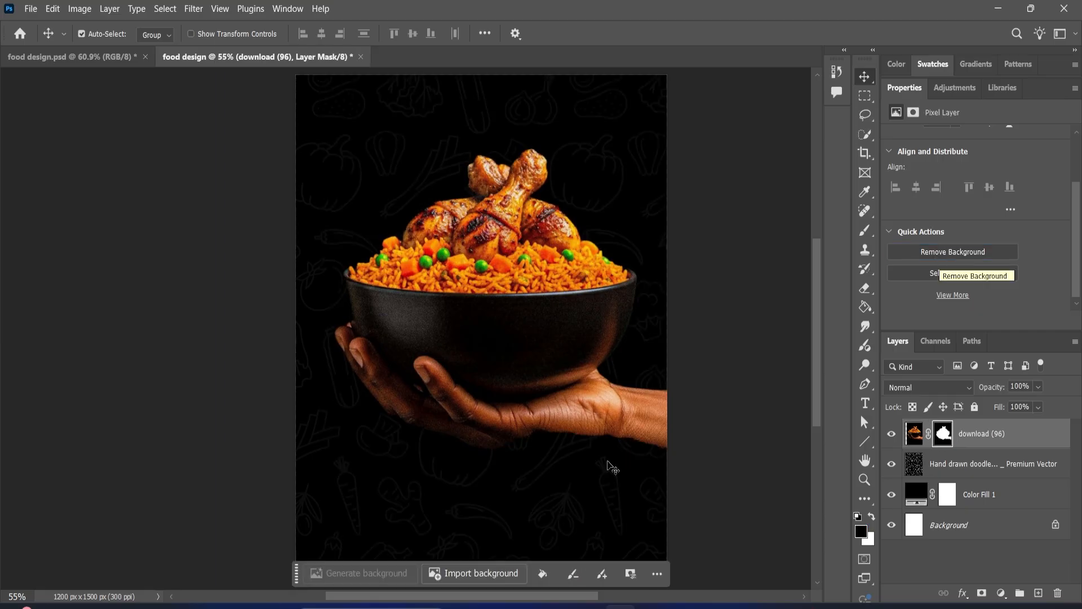
# Target the food bowl layer's mask and set a soft round brush to 58 px with 0% hardness
pyautogui.scroll(-3, 606, 459)
pyautogui.click(571, 356)
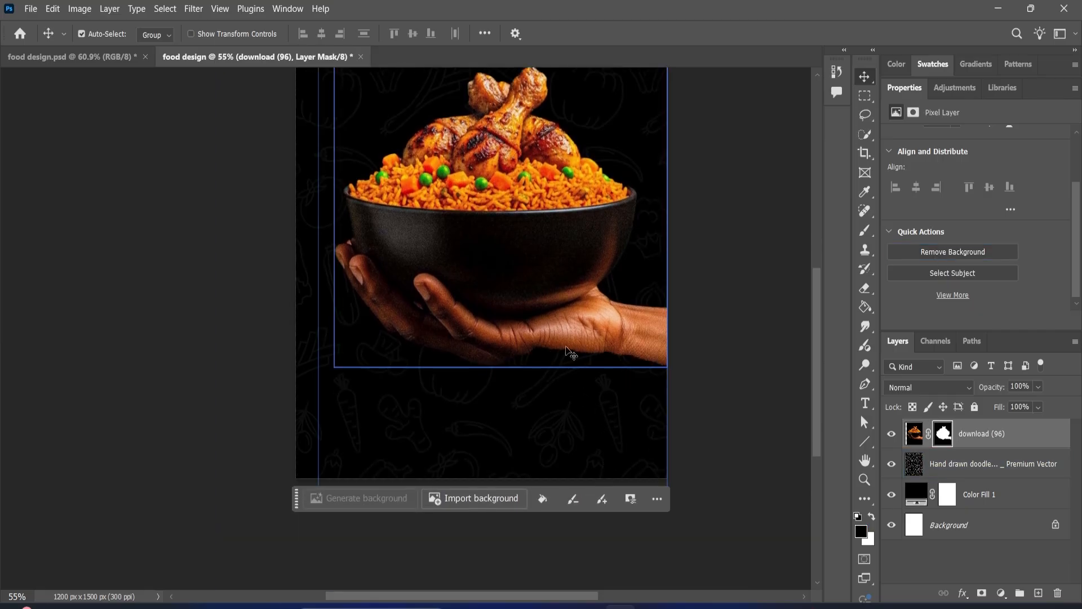
pyautogui.click(945, 443)
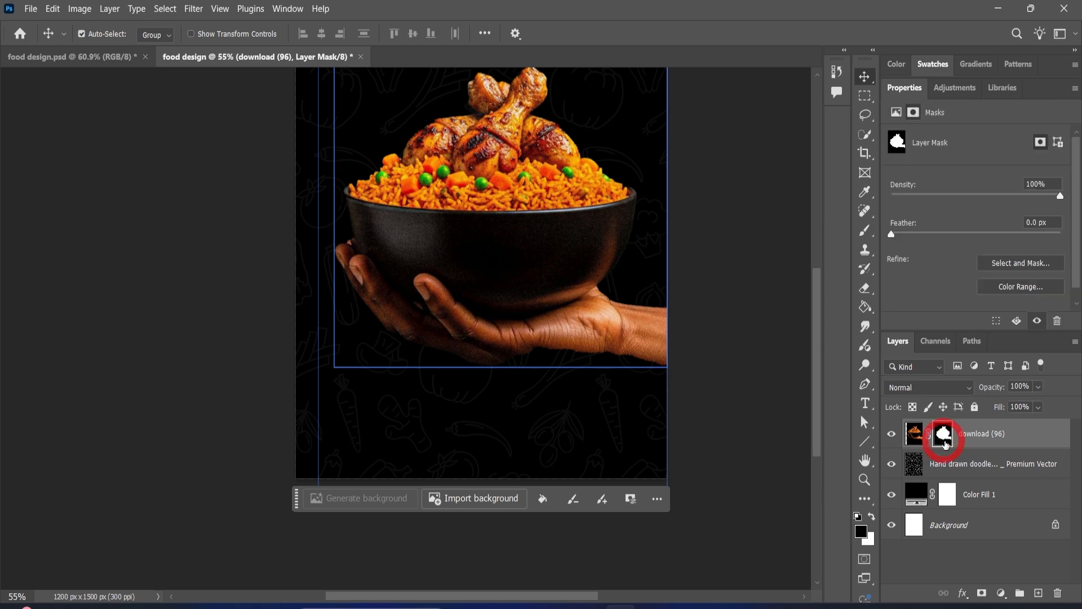
pyautogui.click(865, 347)
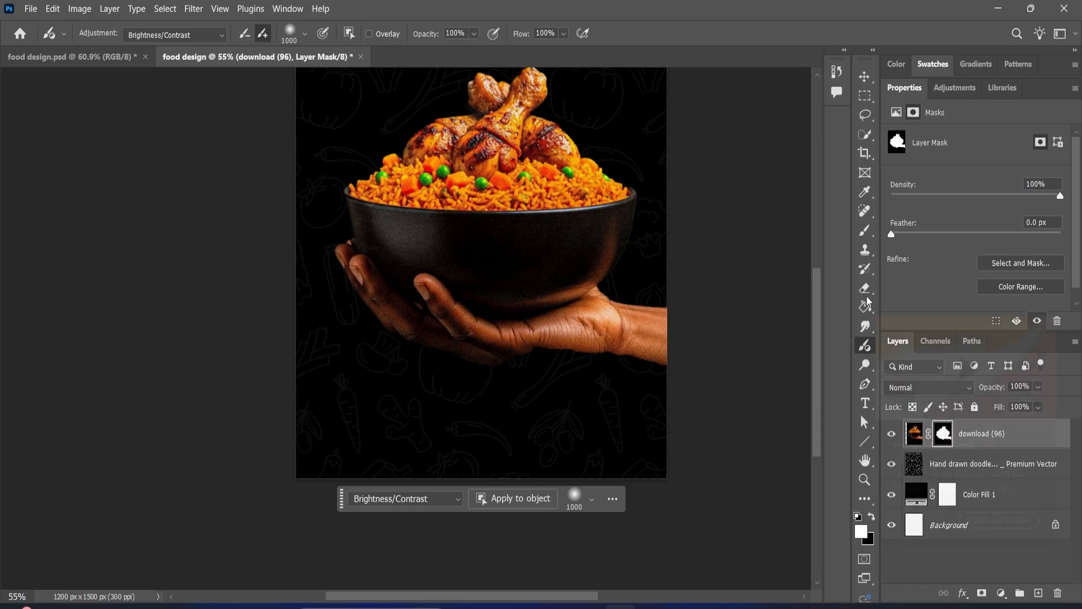
pyautogui.click(866, 235)
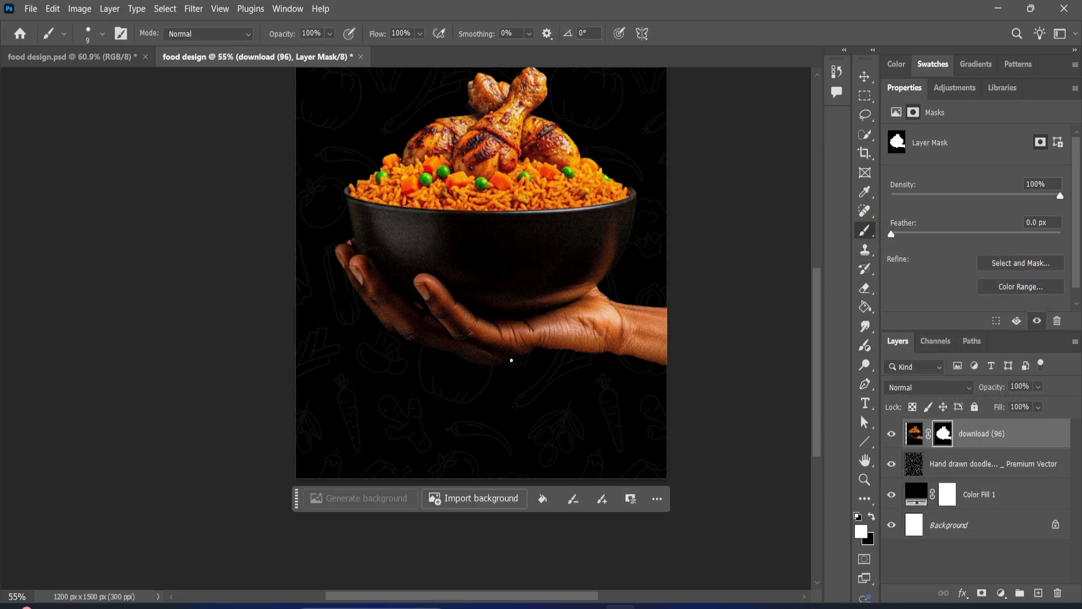
pyautogui.click(103, 34)
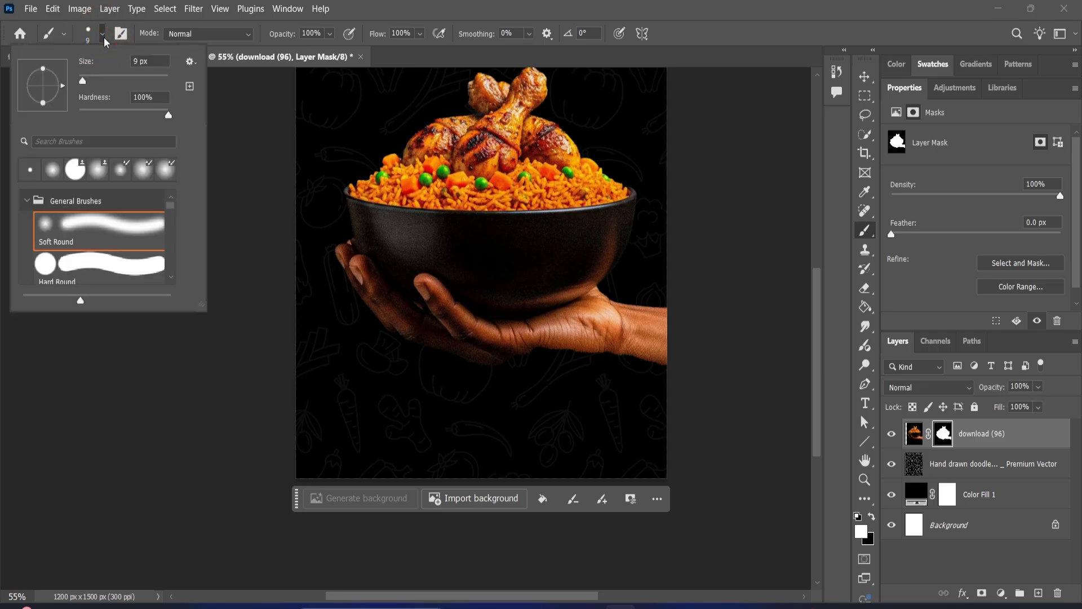
pyautogui.moveTo(89, 84); pyautogui.dragTo(105, 82)
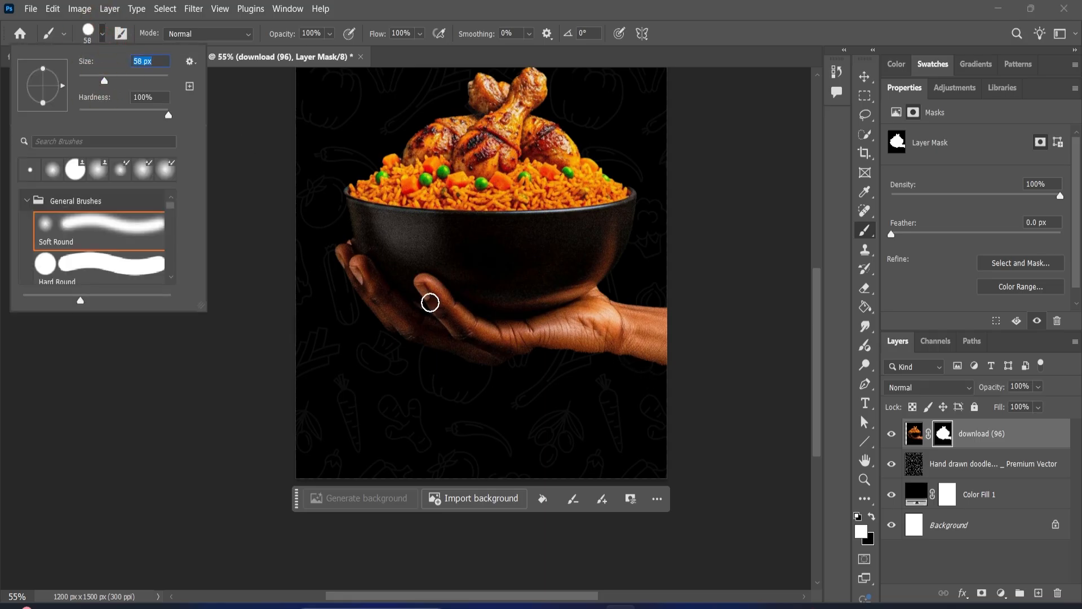
pyautogui.moveTo(168, 120)
pyautogui.mouseDown()
pyautogui.moveTo(73, 126)
pyautogui.moveTo(77, 115)
pyautogui.mouseUp()
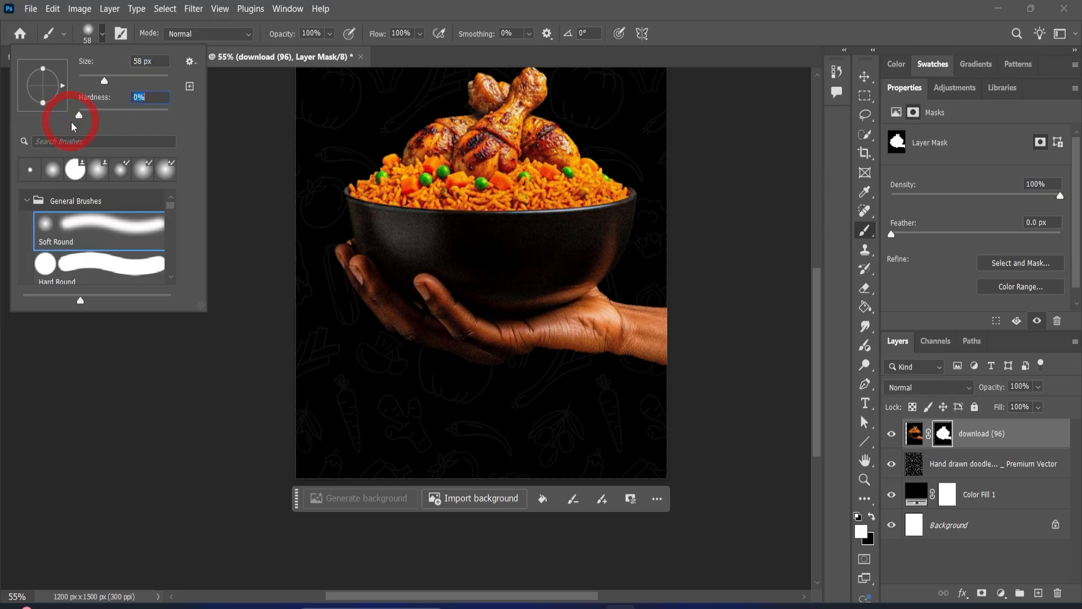
pyautogui.press('Return')
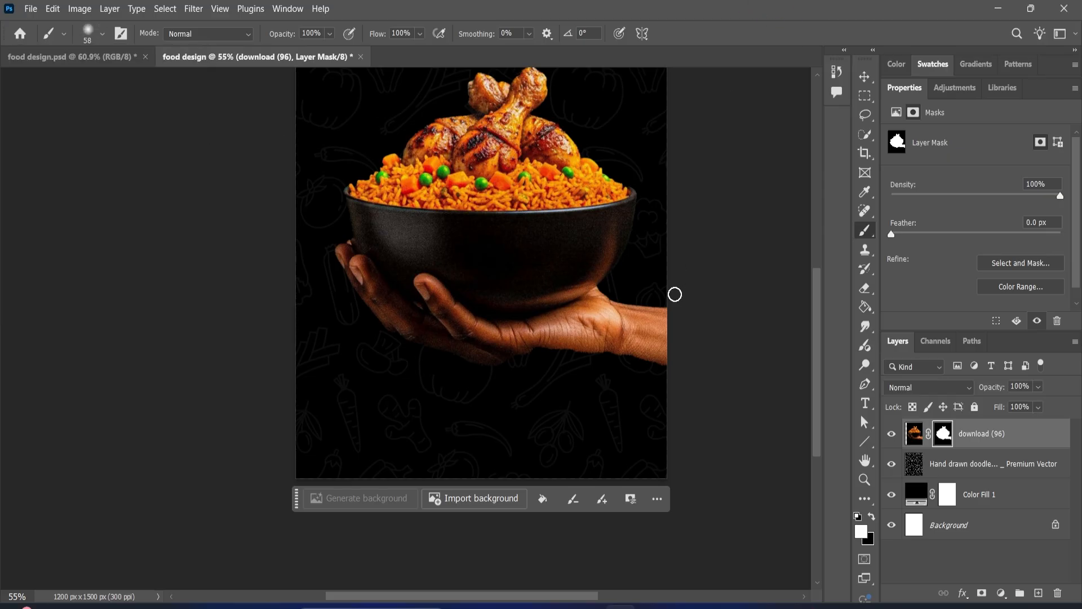
# Paint white on the bowl layer's mask along the underside of the wrist and palm to restore the cut-off skin edge
pyautogui.scroll(5, 649, 316)
pyautogui.scroll(2, 637, 338)
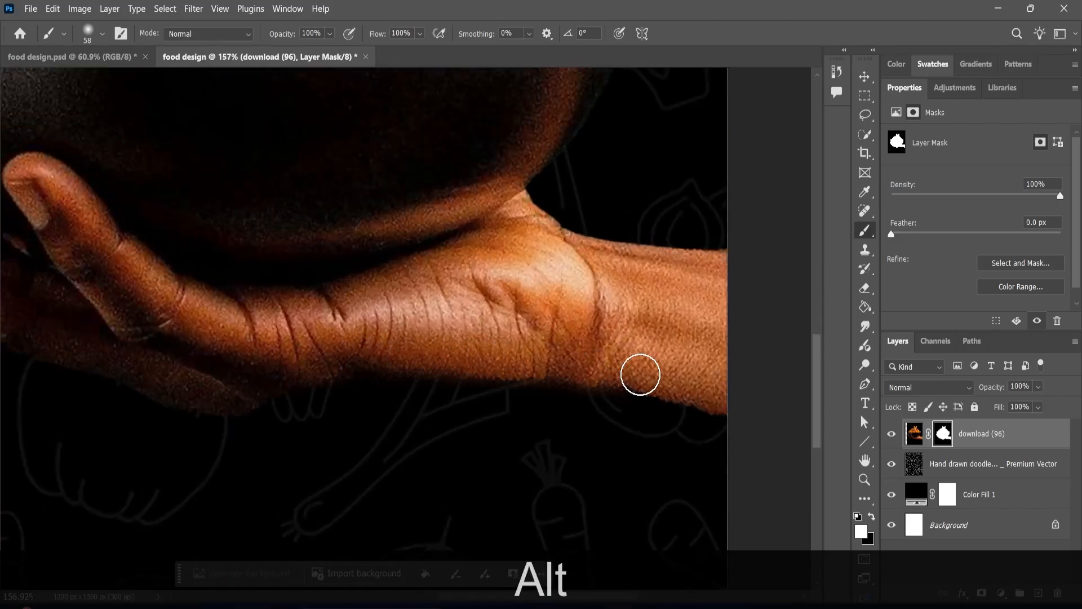
pyautogui.moveTo(668, 384)
pyautogui.mouseDown()
pyautogui.moveTo(722, 405)
pyautogui.moveTo(543, 380)
pyautogui.mouseUp()
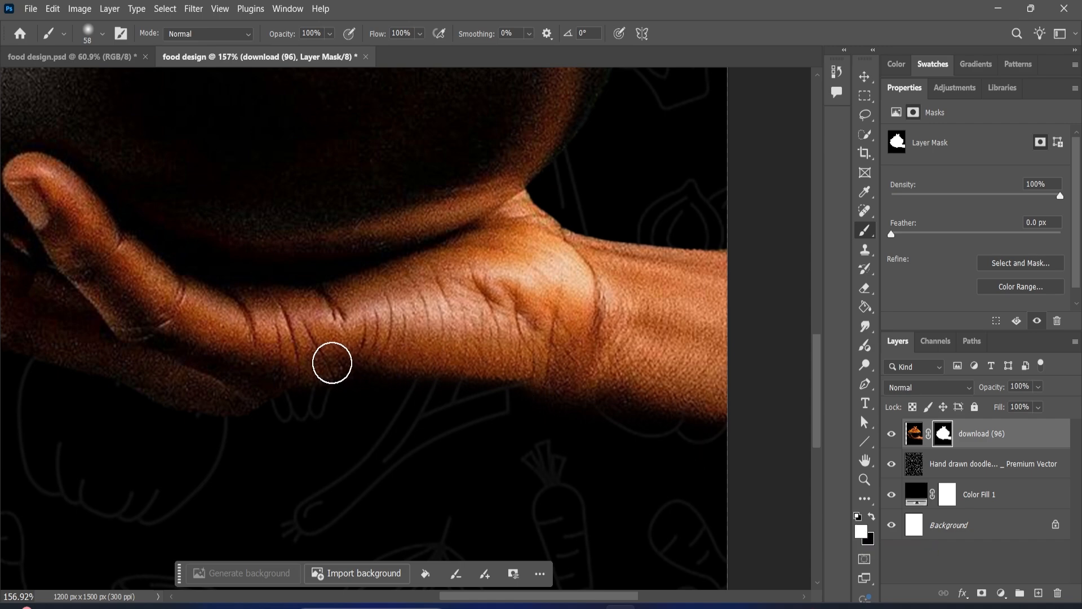
pyautogui.click(861, 532)
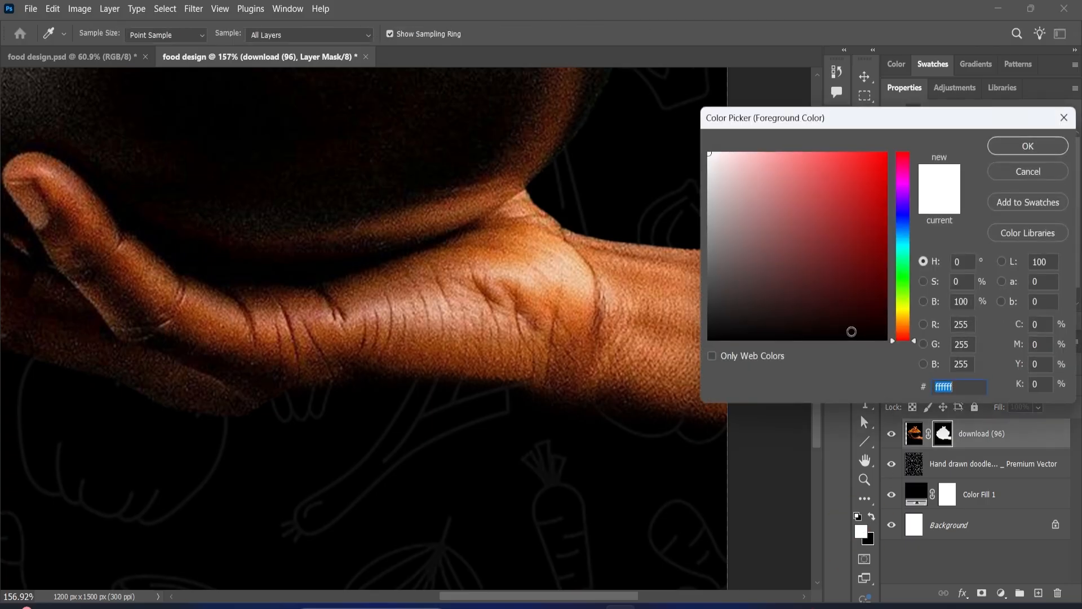
pyautogui.click(1027, 146)
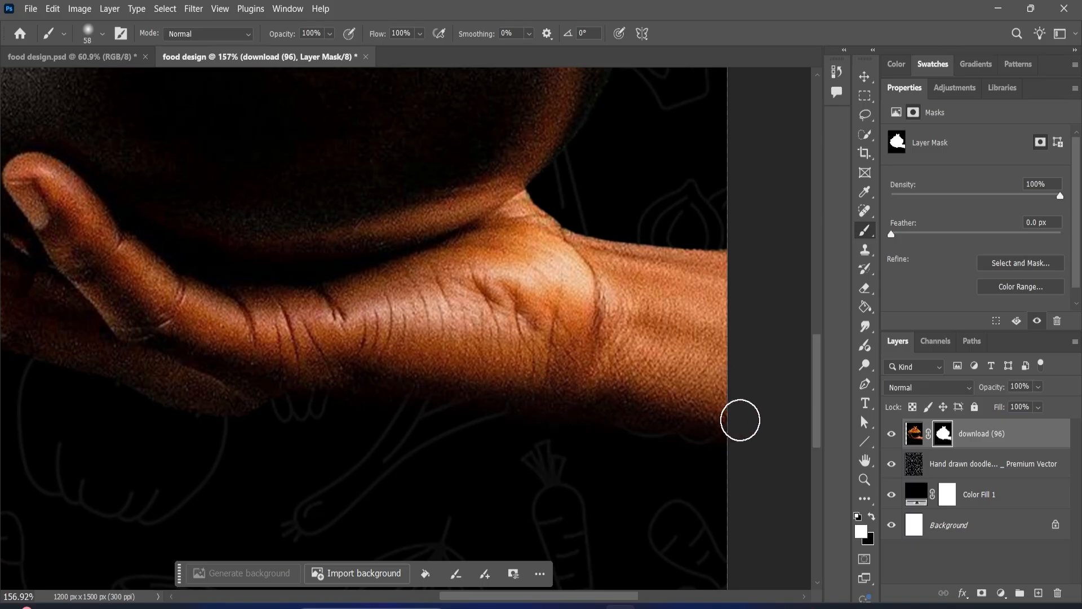
pyautogui.moveTo(742, 418); pyautogui.dragTo(699, 428)
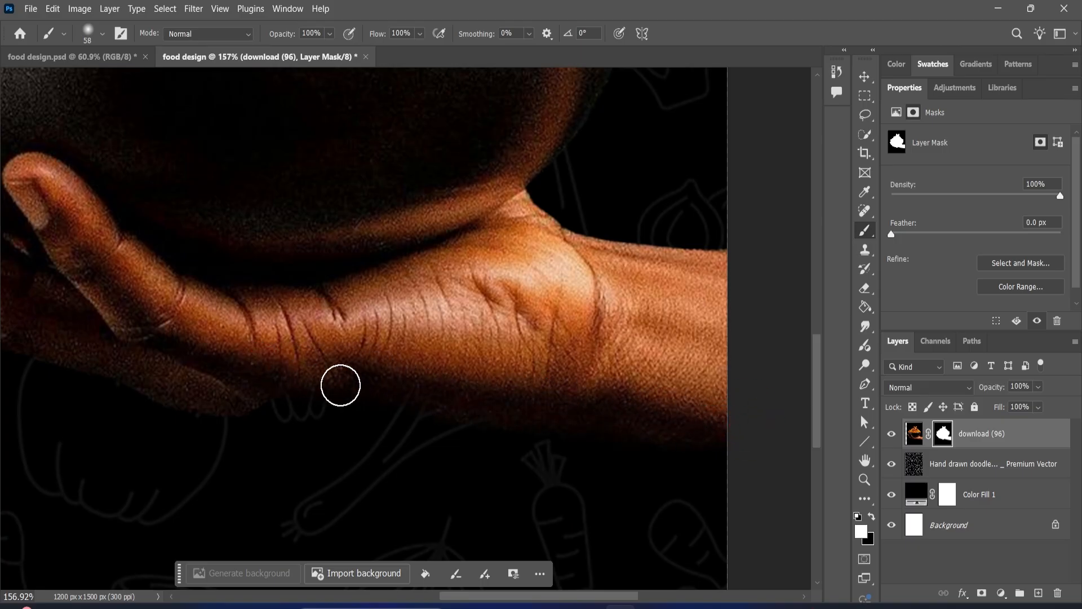
pyautogui.scroll(-5, 471, 398)
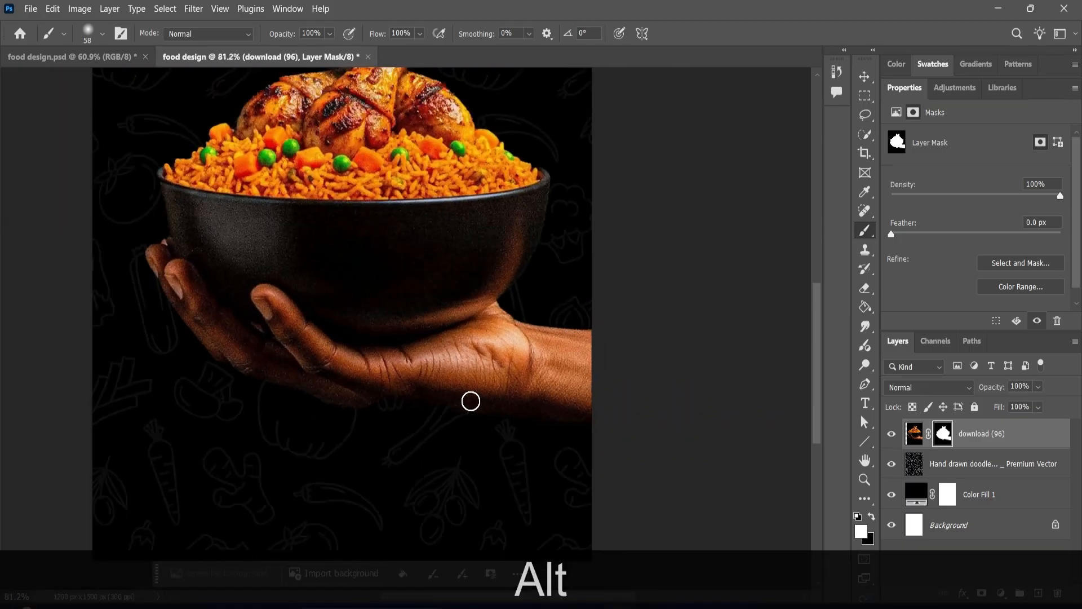
pyautogui.scroll(4, 325, 402)
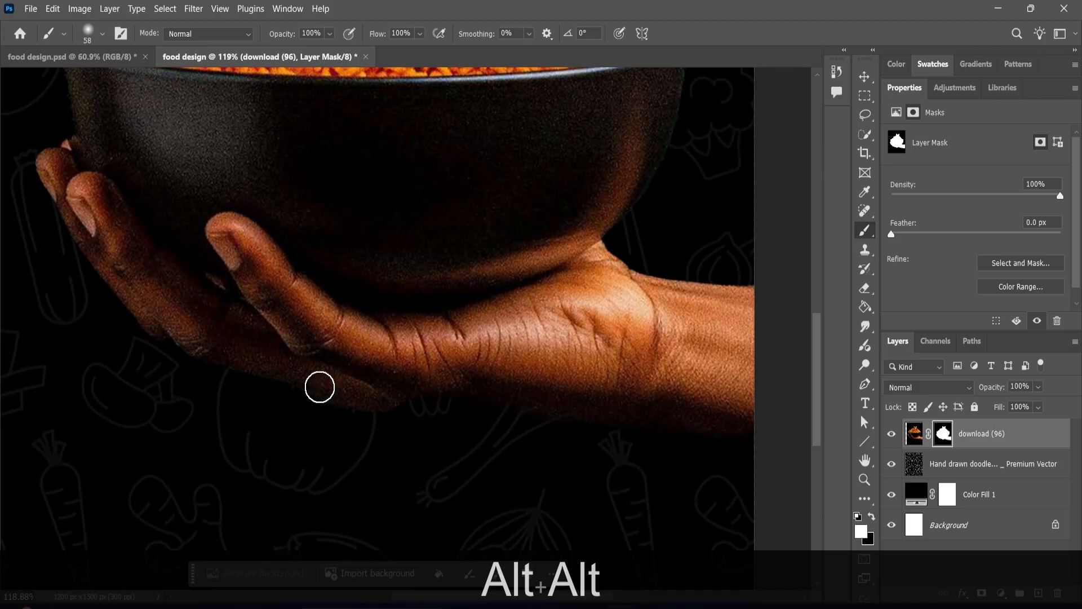
pyautogui.scroll(-2, 323, 381)
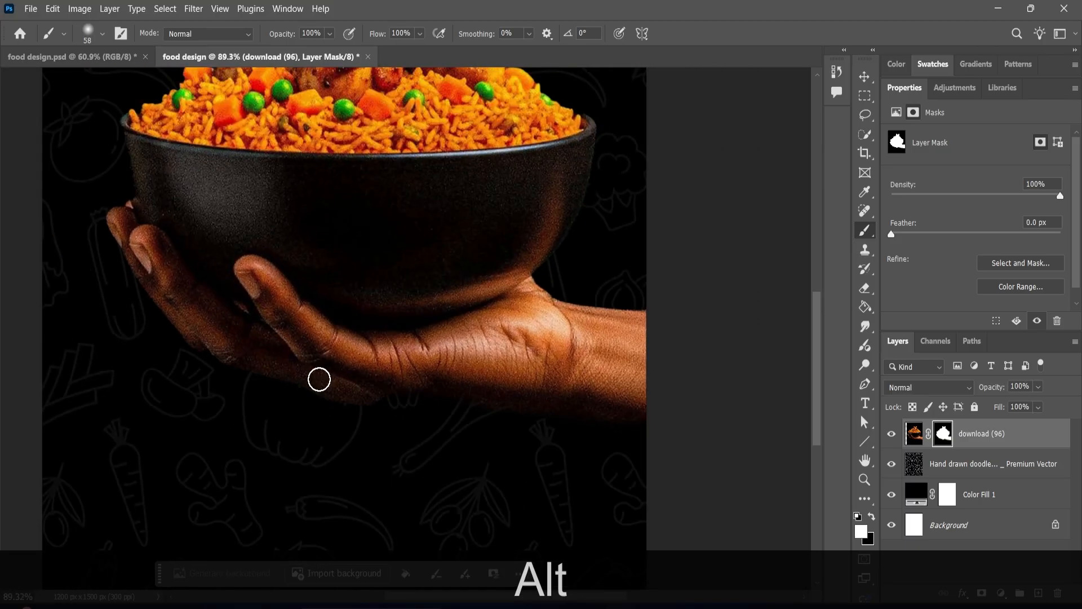
pyautogui.scroll(-3, 319, 380)
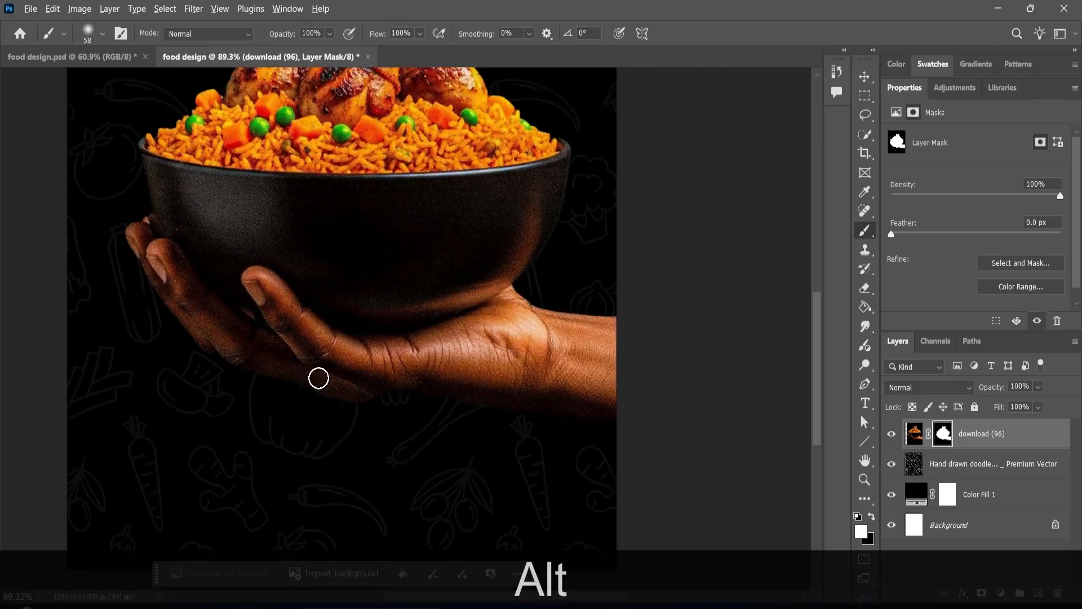
# Move the cut-out food bowl down the canvas and slightly rightward, centring its layer at about X 694.5, Y 1036 px
pyautogui.click(865, 76)
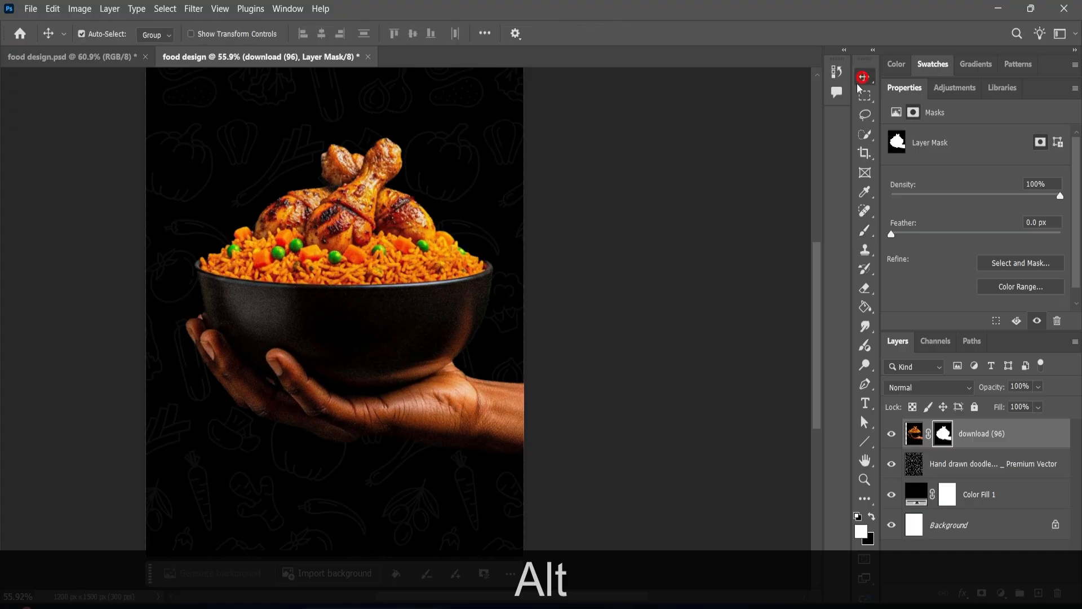
pyautogui.scroll(-2, 387, 228)
pyautogui.moveTo(382, 228); pyautogui.dragTo(398, 321)
pyautogui.scroll(3, 411, 333)
pyautogui.scroll(1, 446, 360)
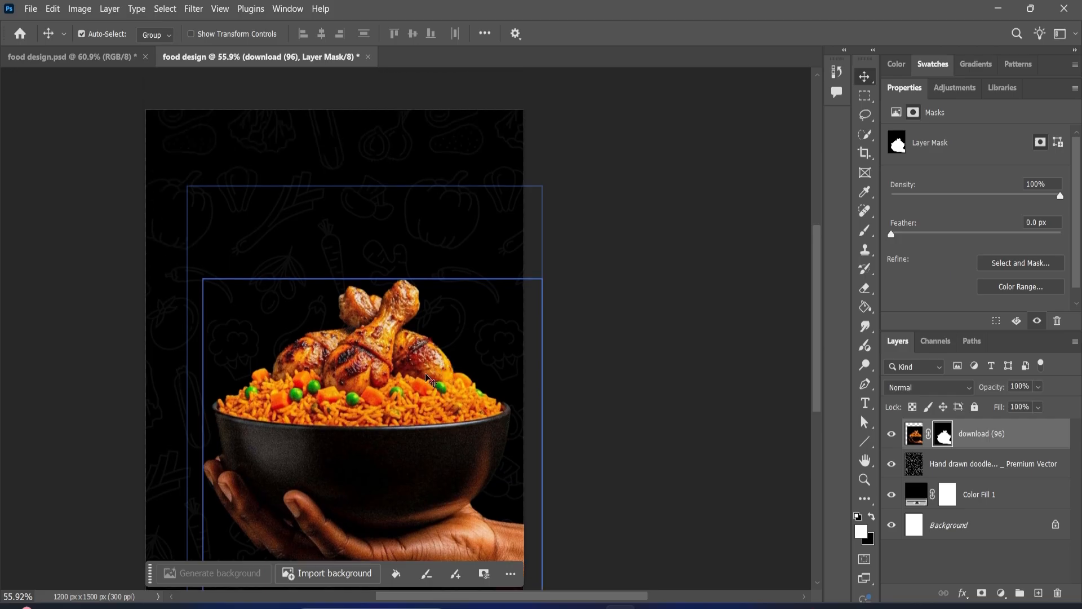
# Scale the food bowl to about 91% and nudge it down to about Y 1075 px, keeping the wrist running off the canvas edge
pyautogui.scroll(-2, 401, 394)
pyautogui.press('ctrl')
pyautogui.hotkey('ctrl', 't')
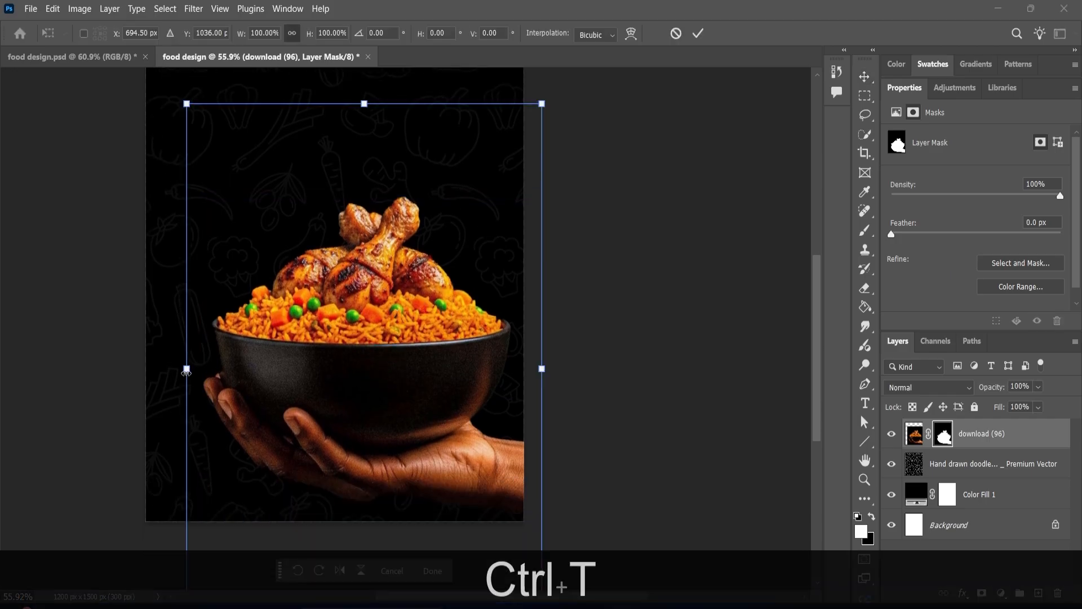
pyautogui.moveTo(187, 368); pyautogui.dragTo(217, 366)
pyautogui.moveTo(330, 361); pyautogui.dragTo(331, 373)
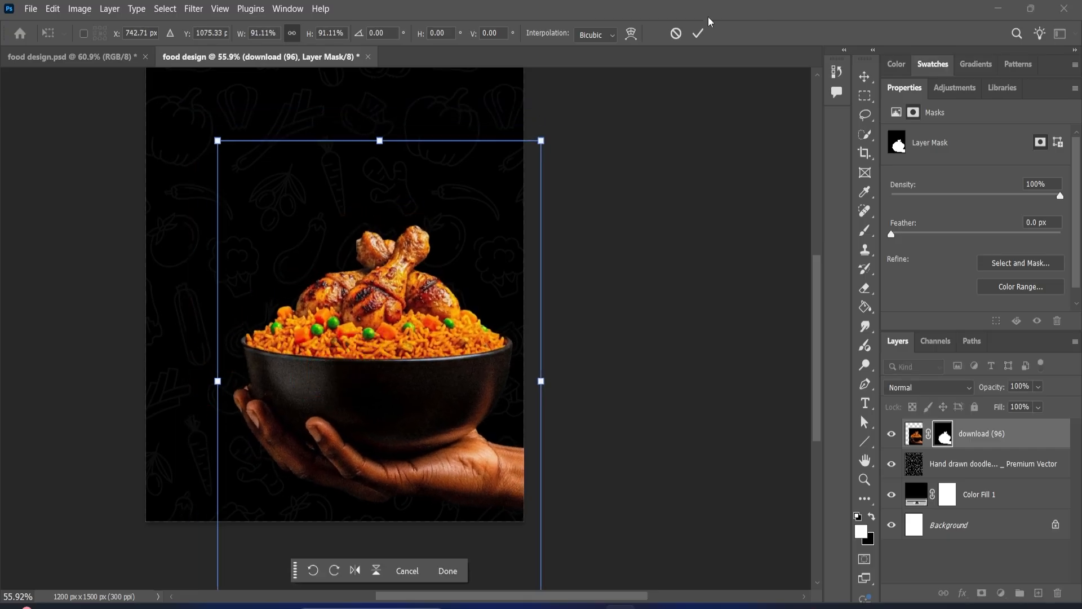
pyautogui.click(698, 33)
pyautogui.scroll(1, 654, 236)
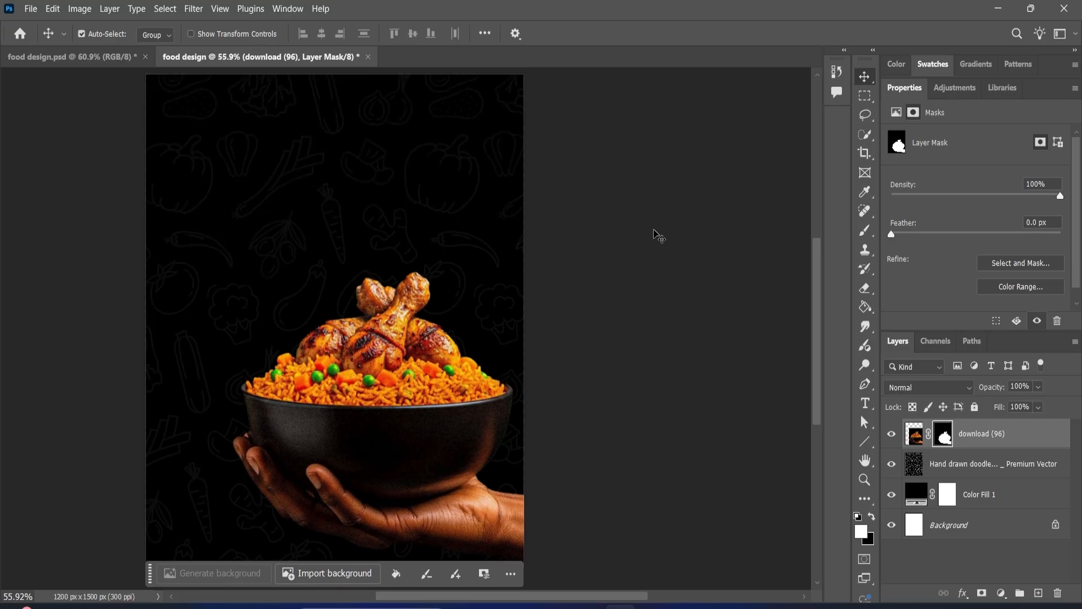
pyautogui.scroll(-1, 654, 230)
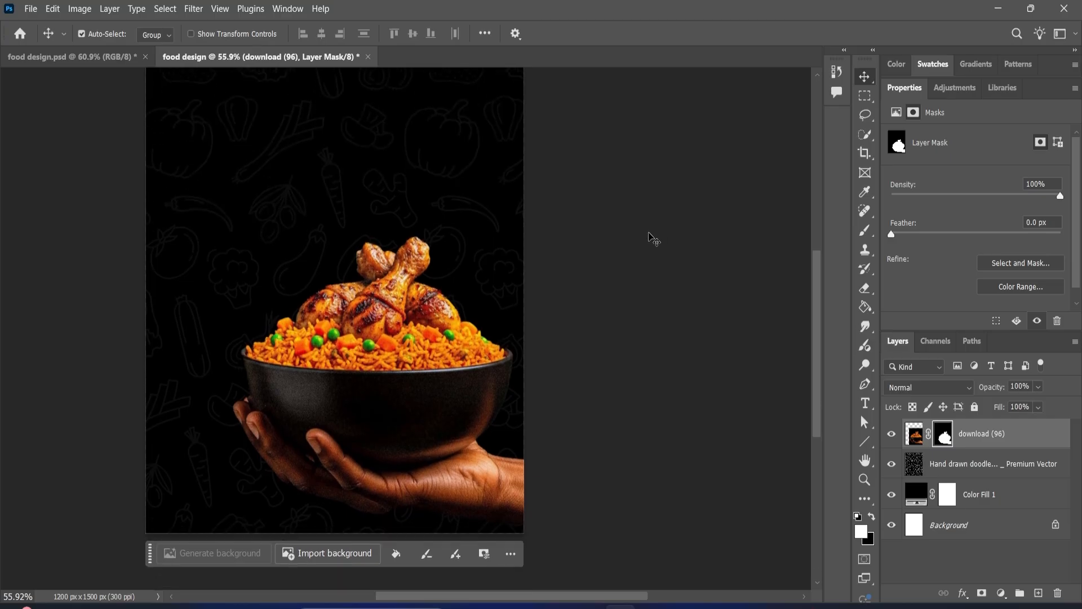
pyautogui.scroll(1, 642, 251)
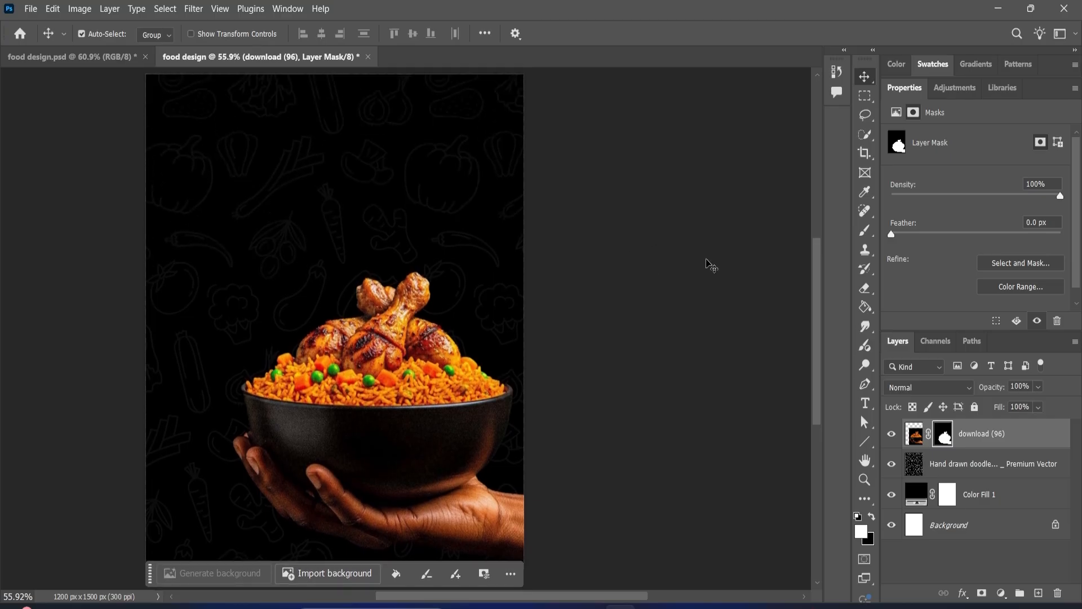
# Draw a rectangle shape of about 460 × 747 px above and partly over the bowl, and give it a linear gradient fill
pyautogui.click(865, 444)
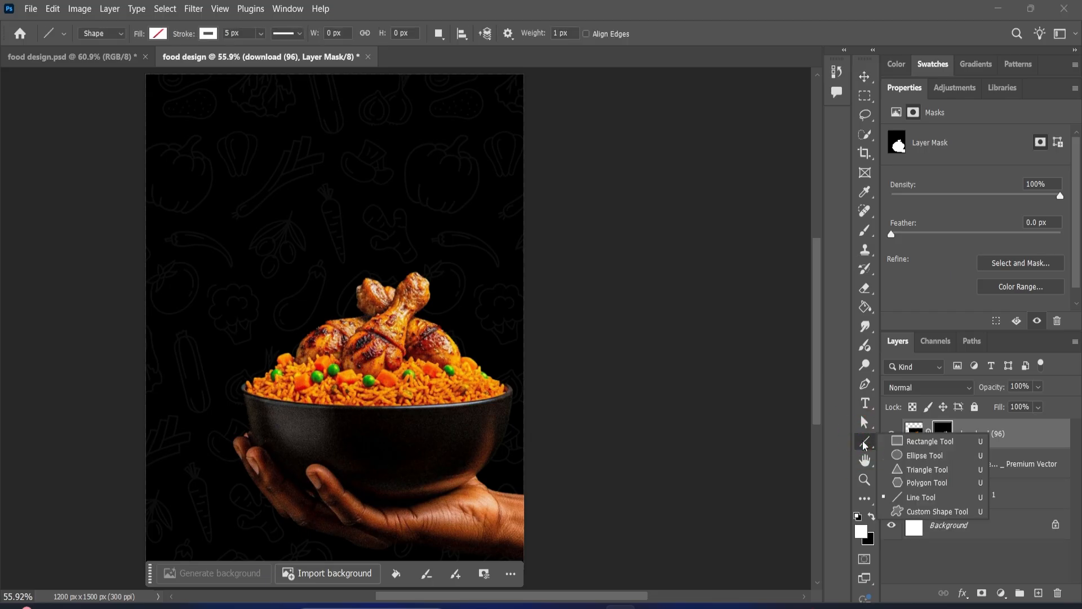
pyautogui.click(925, 441)
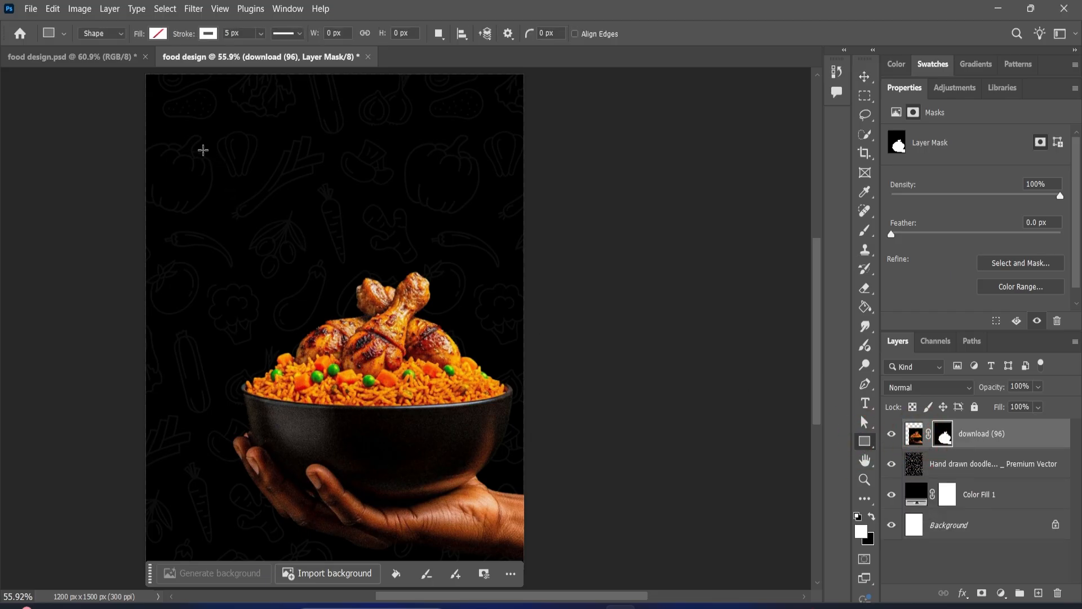
pyautogui.moveTo(202, 144); pyautogui.dragTo(347, 390)
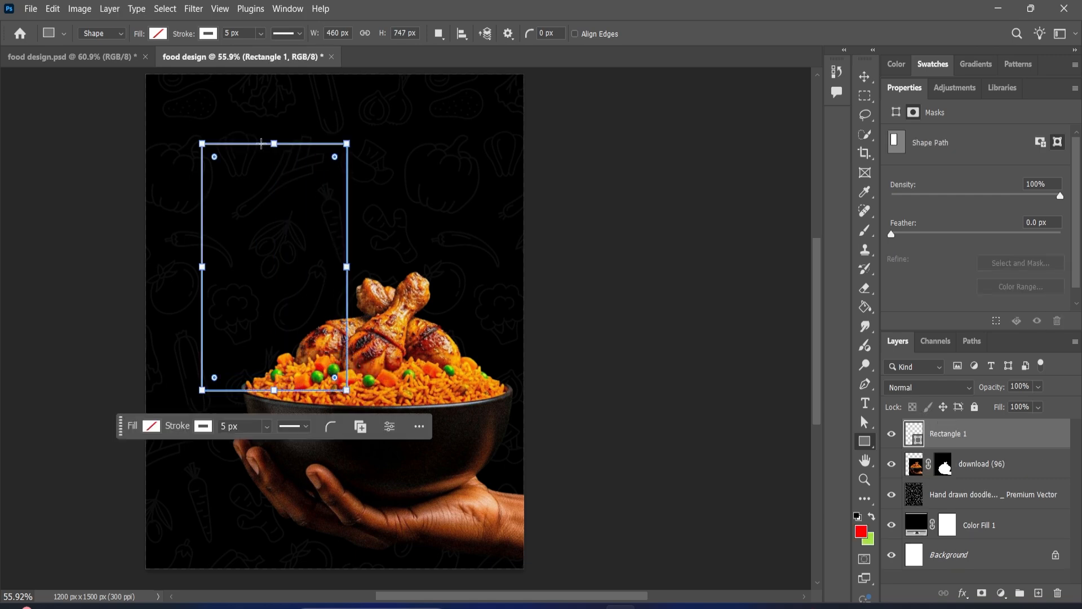
pyautogui.click(159, 33)
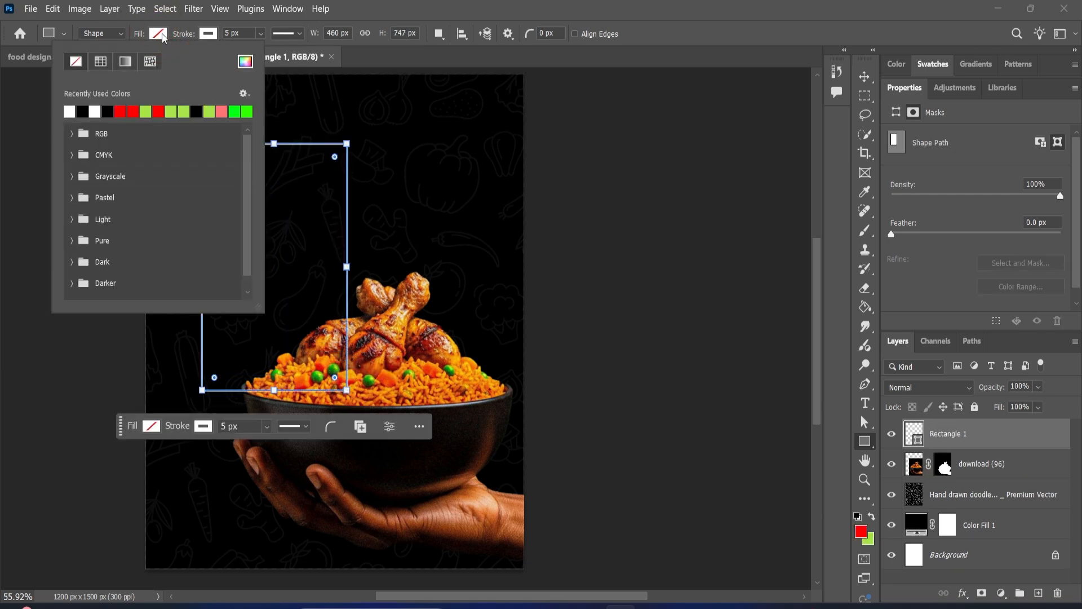
pyautogui.click(124, 66)
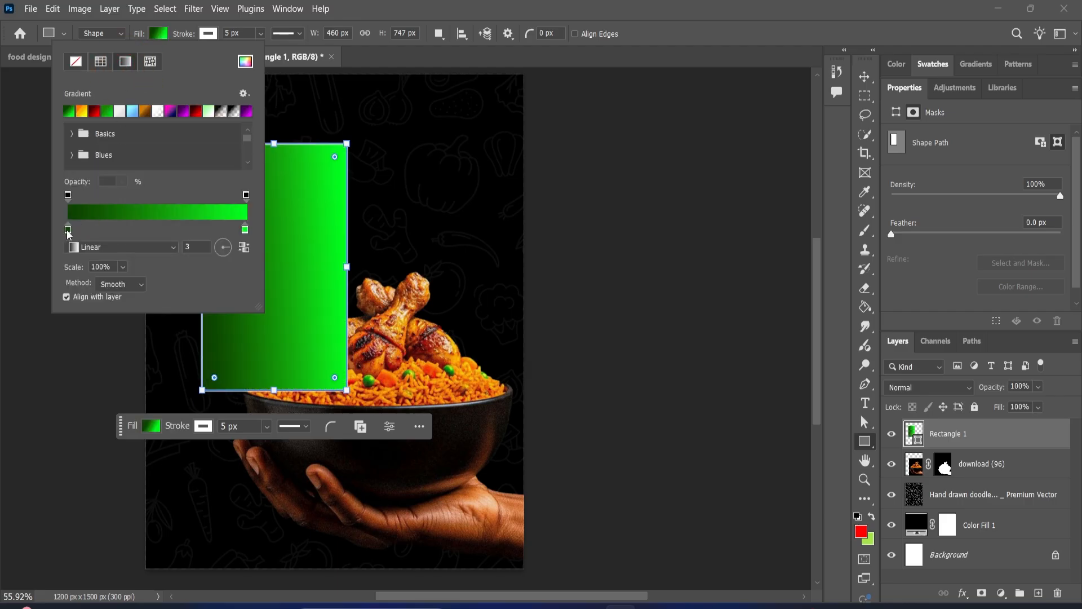
# Recolour the starting stop of the rectangle's gradient to a strong orange, about #ef7000
pyautogui.click(68, 230)
pyautogui.doubleClick(69, 230)
pyautogui.moveTo(905, 283); pyautogui.dragTo(901, 327)
pyautogui.moveTo(886, 261); pyautogui.dragTo(886, 164)
pyautogui.moveTo(916, 328)
pyautogui.mouseDown()
pyautogui.moveTo(916, 317)
pyautogui.moveTo(916, 329)
pyautogui.mouseUp()
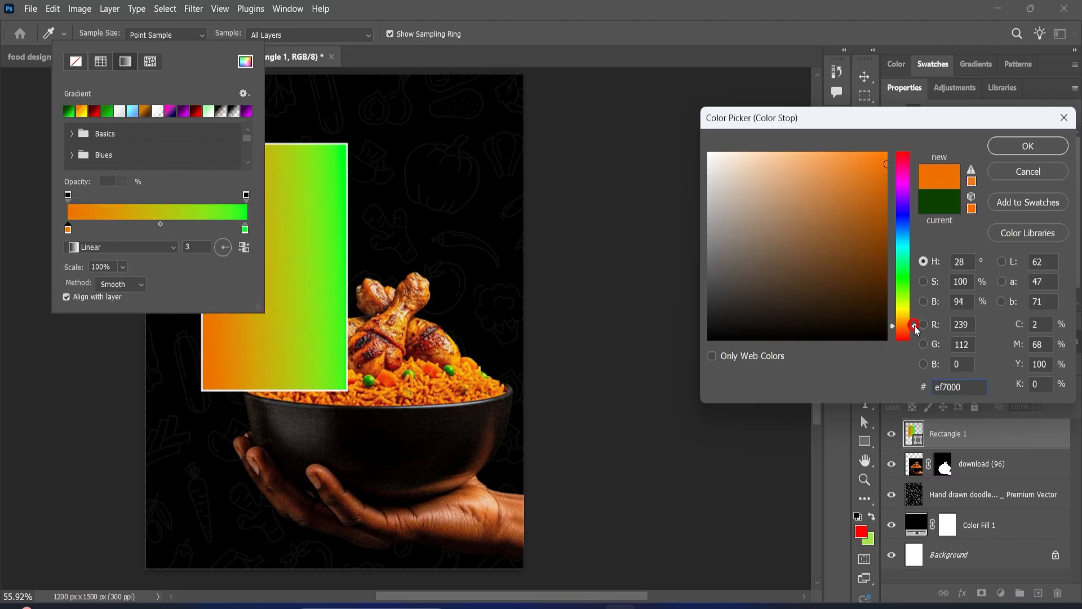
pyautogui.moveTo(881, 166)
pyautogui.mouseDown()
pyautogui.moveTo(892, 145)
pyautogui.moveTo(891, 163)
pyautogui.mouseUp()
pyautogui.click(1042, 148)
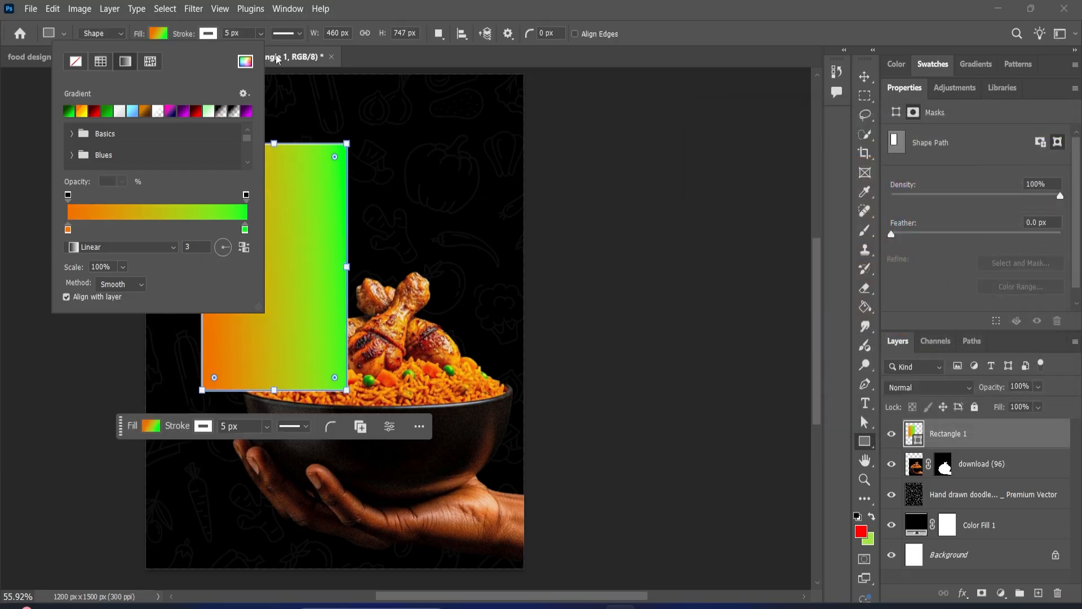
# Recolour the ending stop of the rectangle's gradient to a bright amber yellow, about #ffba00
pyautogui.doubleClick(244, 230)
pyautogui.moveTo(904, 294); pyautogui.dragTo(902, 319)
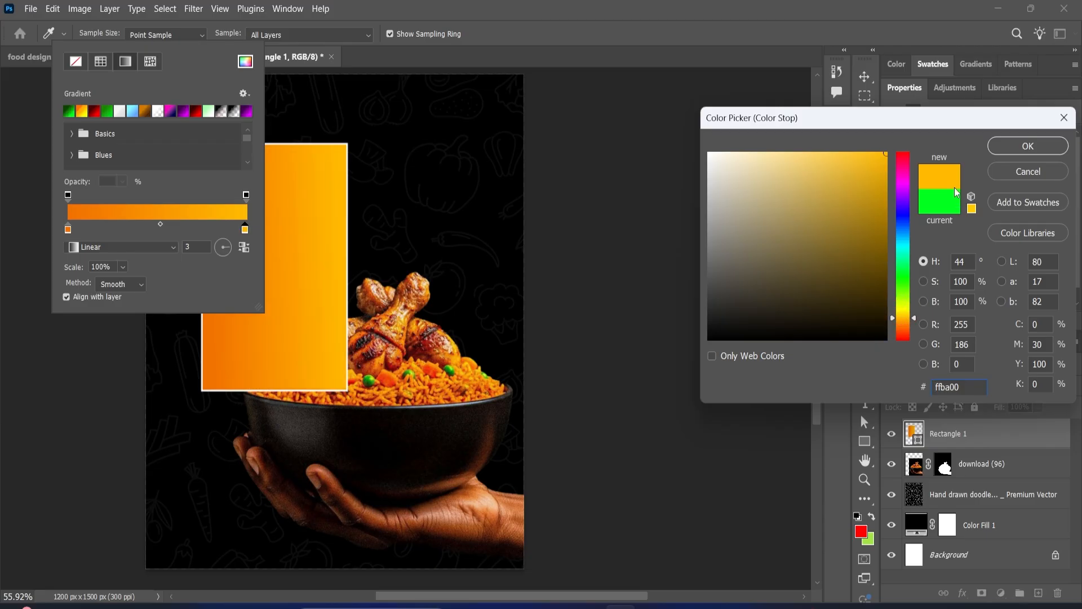
pyautogui.click(888, 163)
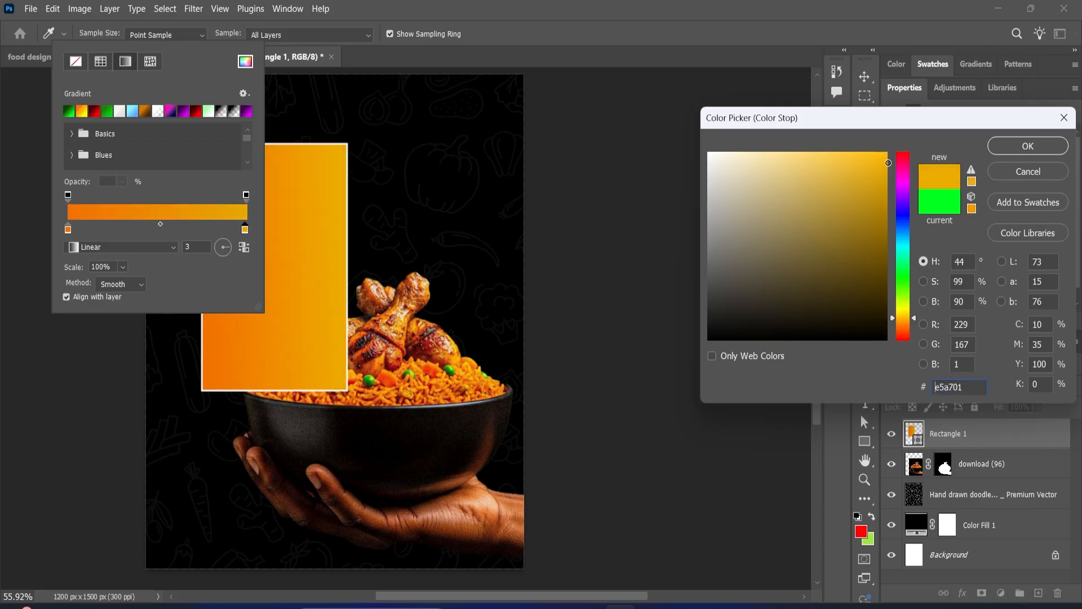
pyautogui.click(890, 148)
pyautogui.click(1028, 146)
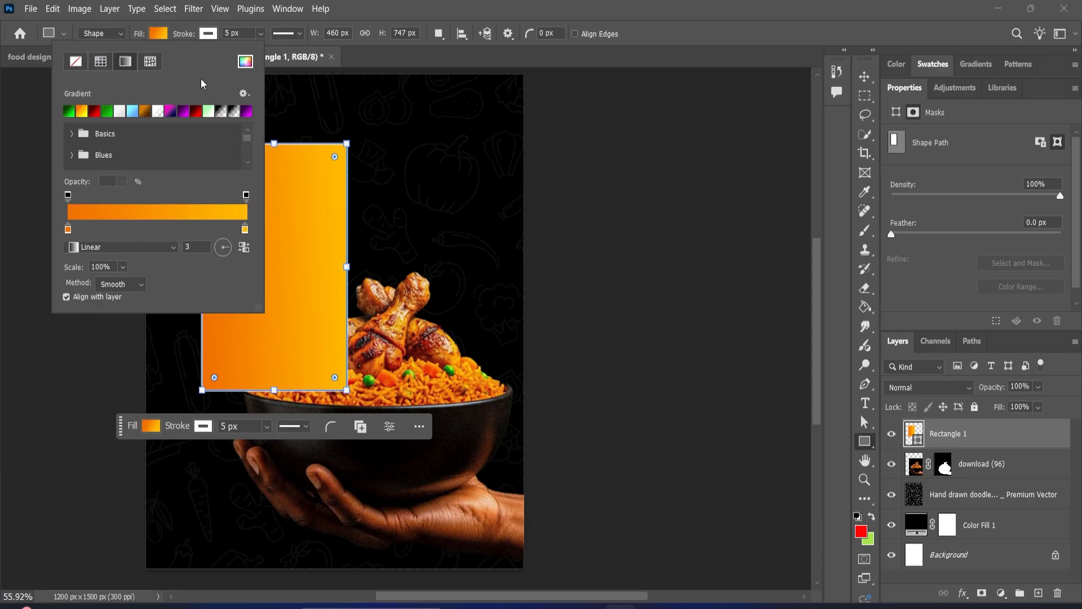
# Remove the rectangle's stroke and turn its gradient to 90°, with the colour midpoint shifted toward the yellow stop
pyautogui.click(209, 35)
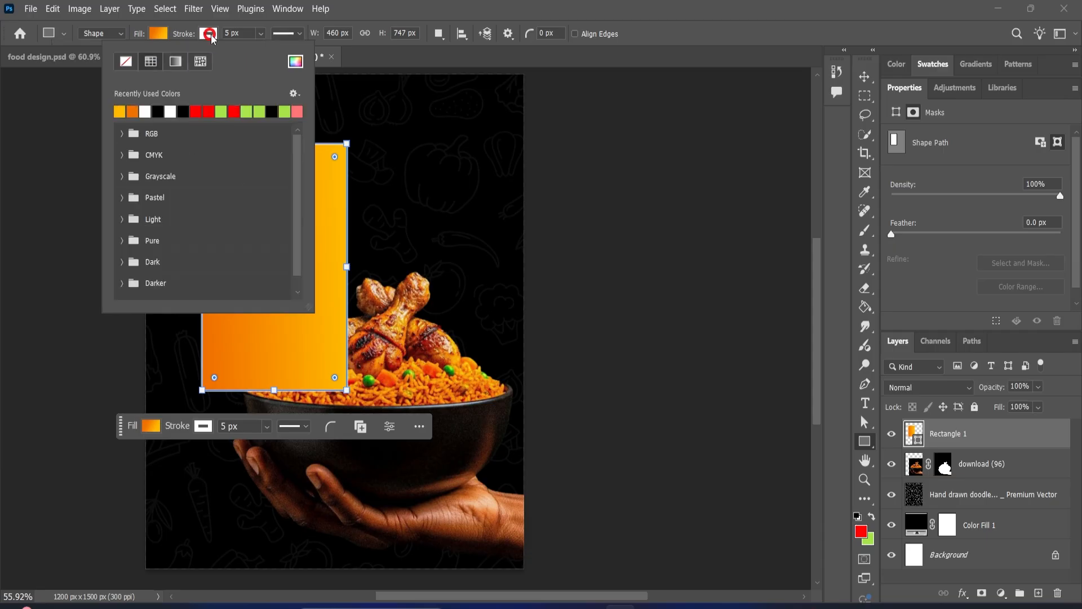
pyautogui.click(126, 61)
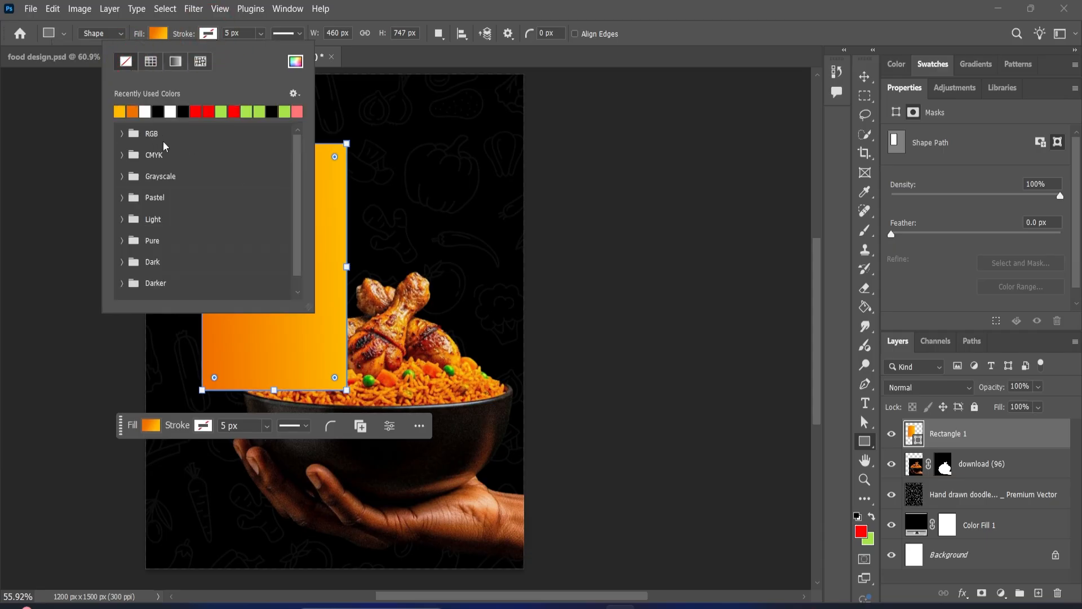
pyautogui.click(160, 33)
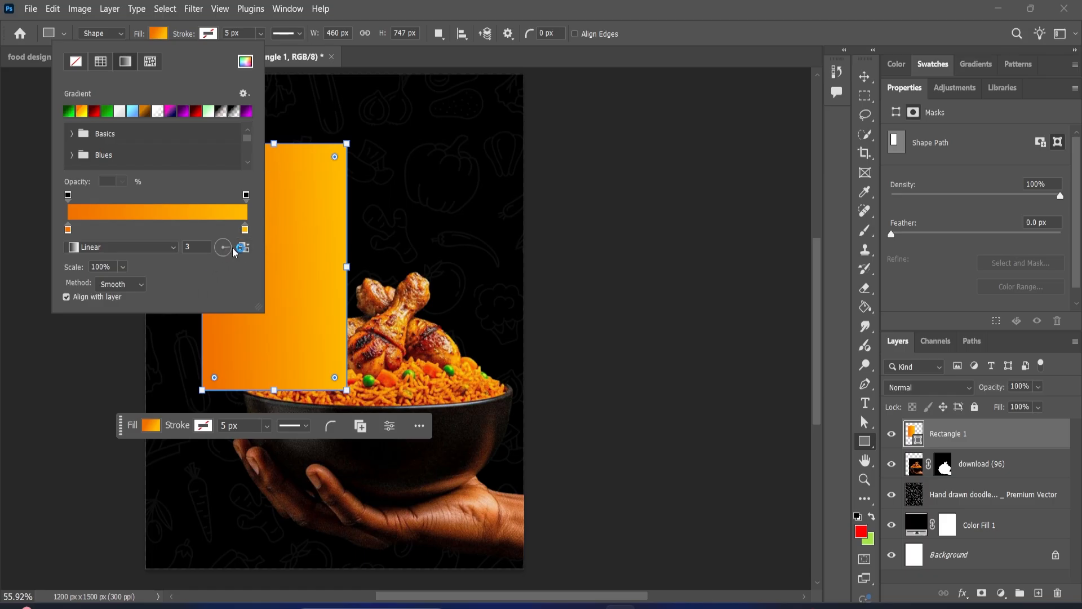
pyautogui.moveTo(230, 247); pyautogui.dragTo(223, 237)
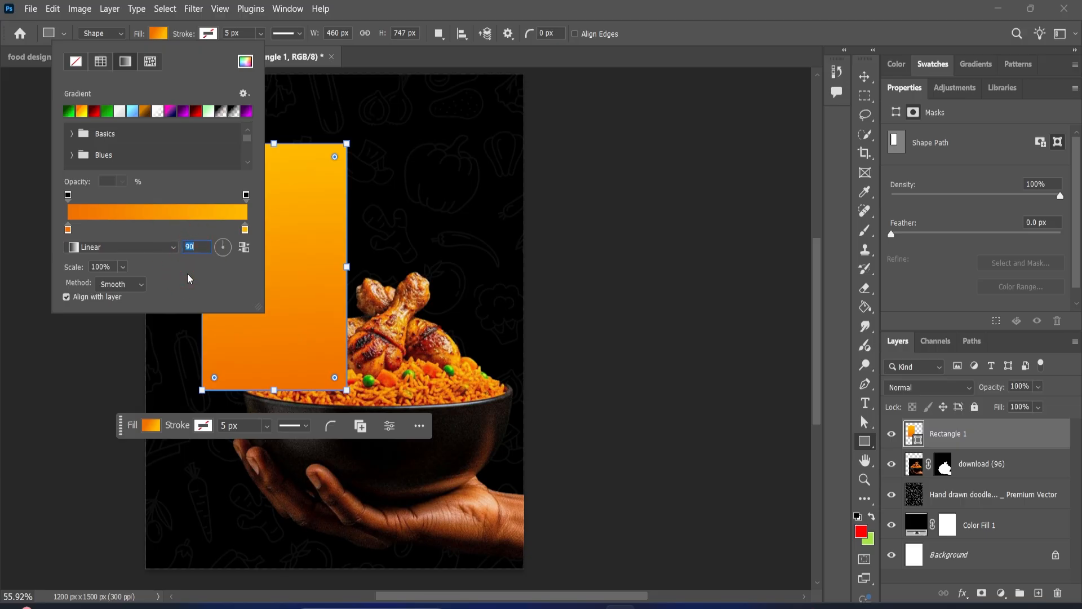
pyautogui.doubleClick(194, 248)
pyautogui.click(68, 230)
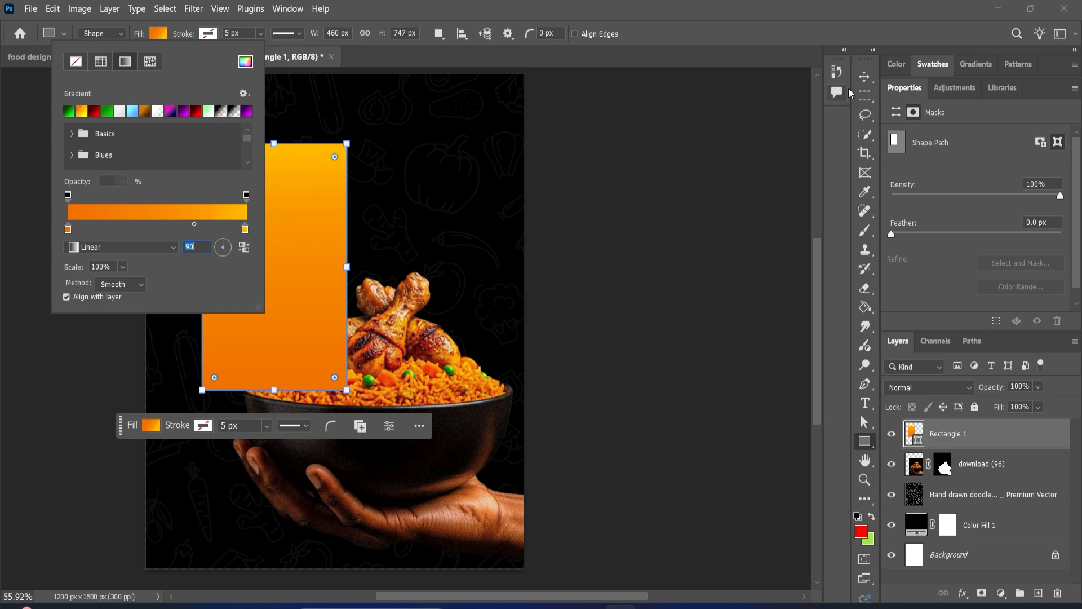
# Move the gradient rectangle to about X 65, Y 377 px and shorten it from its lower edge to about 567 px high
pyautogui.click(865, 77)
pyautogui.click(472, 223)
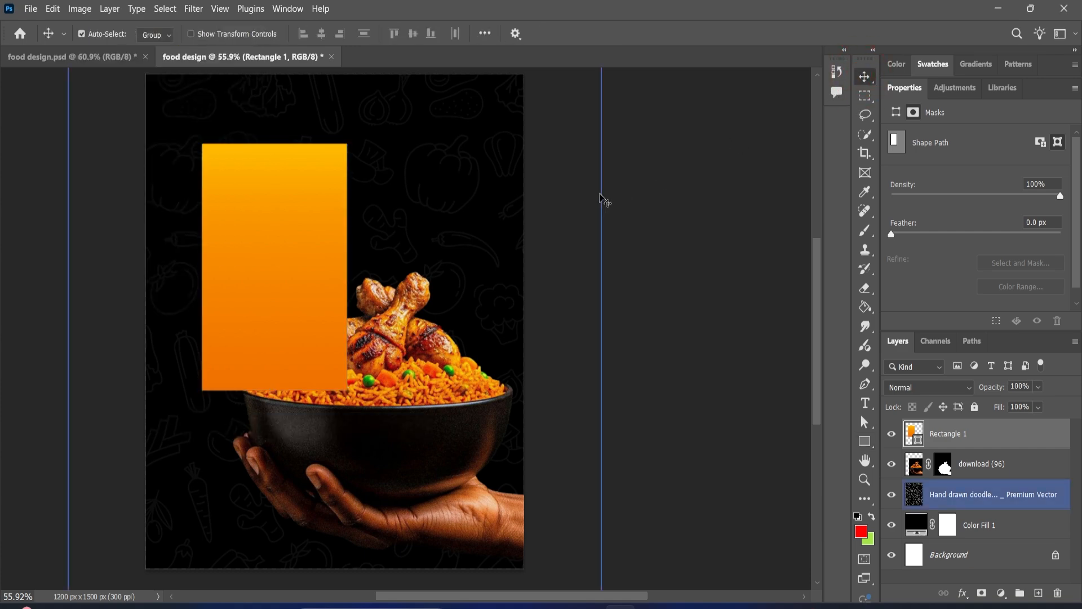
pyautogui.moveTo(314, 244); pyautogui.dragTo(250, 311)
pyautogui.scroll(-3, 259, 304)
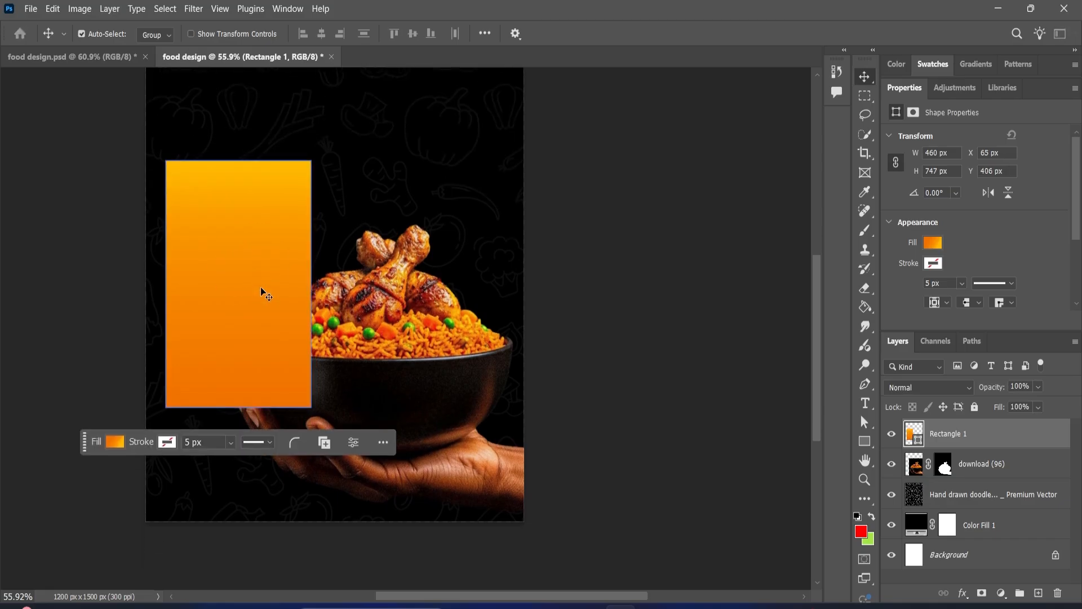
pyautogui.moveTo(261, 283); pyautogui.dragTo(260, 276)
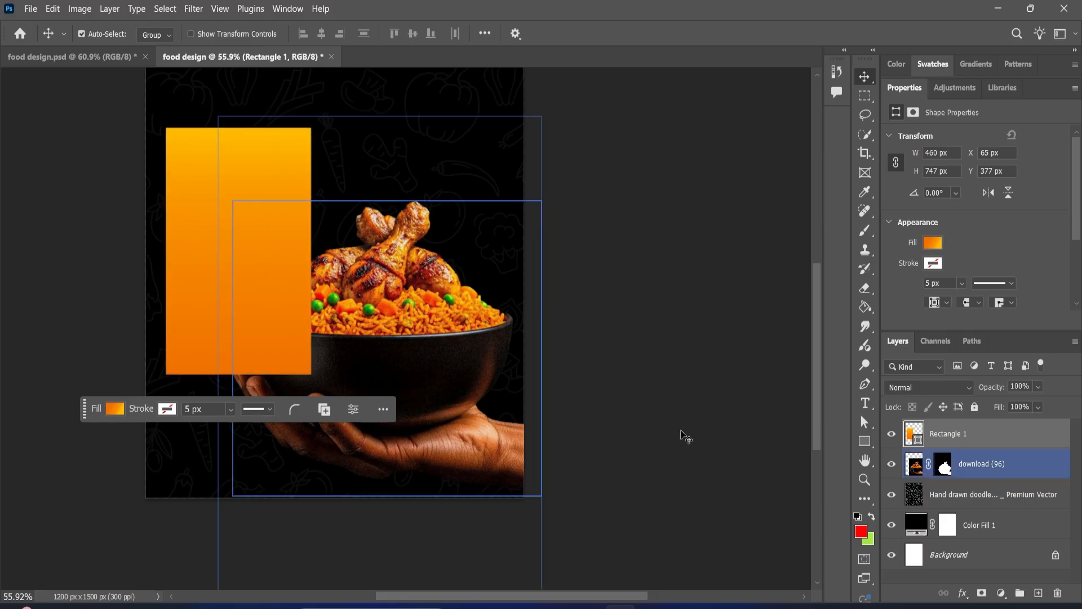
pyautogui.click(865, 442)
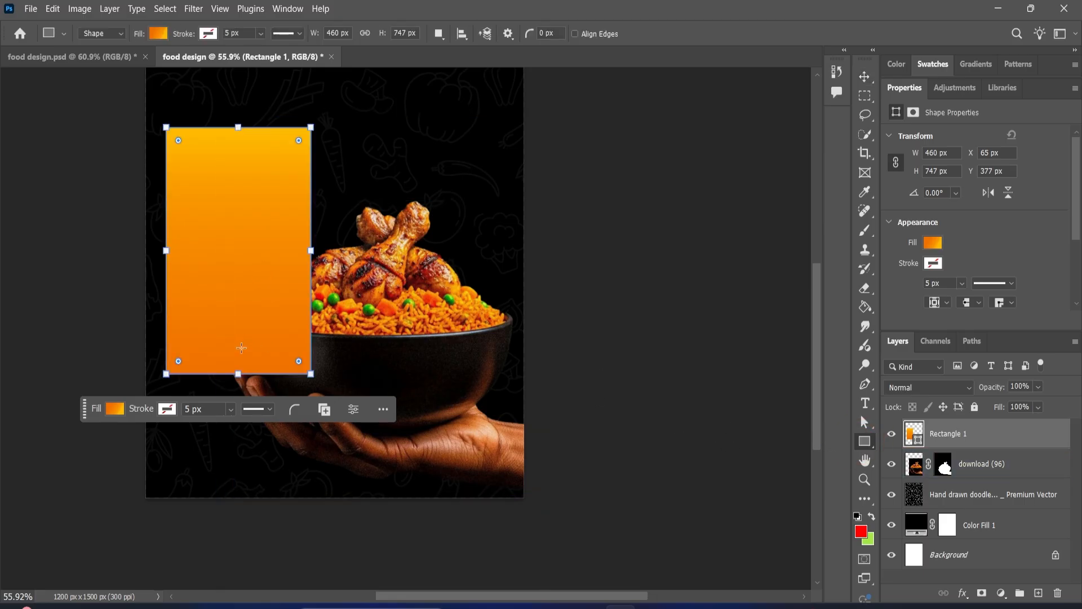
pyautogui.moveTo(239, 373); pyautogui.dragTo(236, 317)
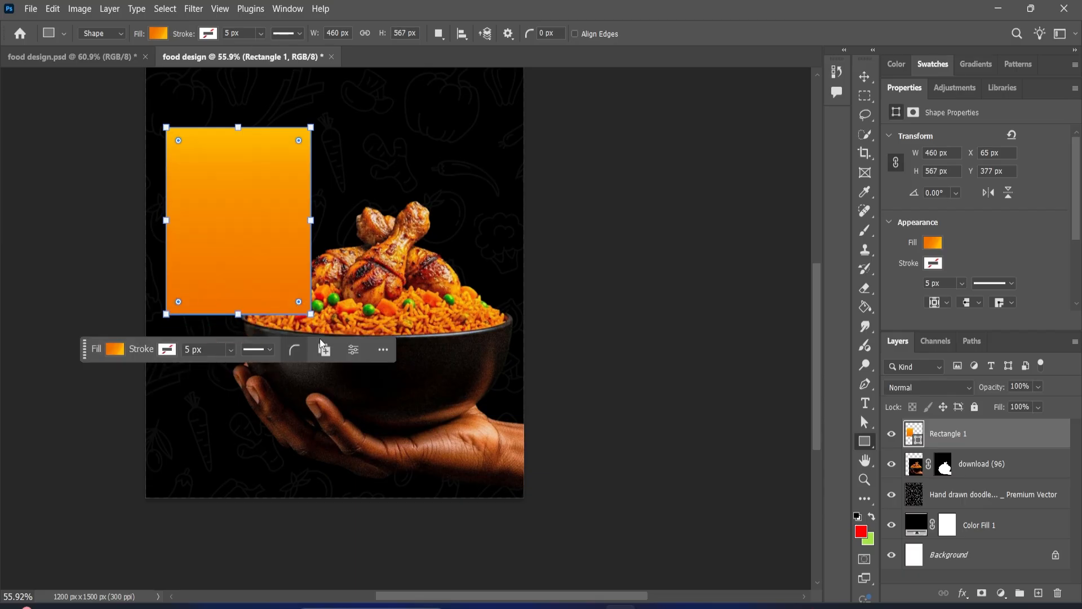
# Scale the food bowl down to about 850 × 1213 px and place it at about X 423, Y 493 px, with the wrist running off the canvas
pyautogui.click(865, 76)
pyautogui.click(448, 347)
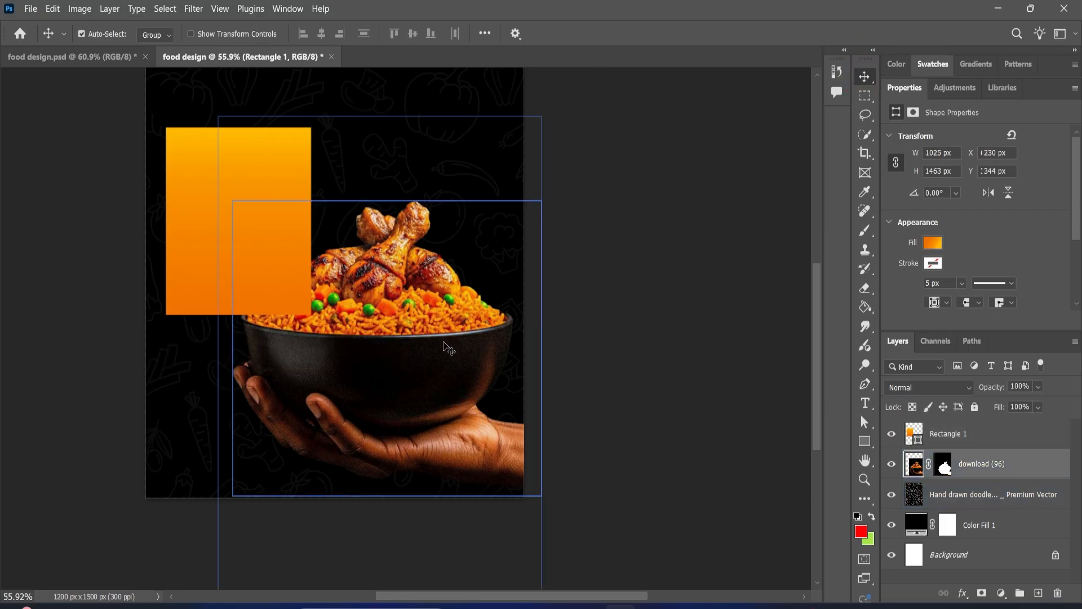
pyautogui.moveTo(448, 348); pyautogui.dragTo(446, 361)
pyautogui.hotkey('ctrl', 't')
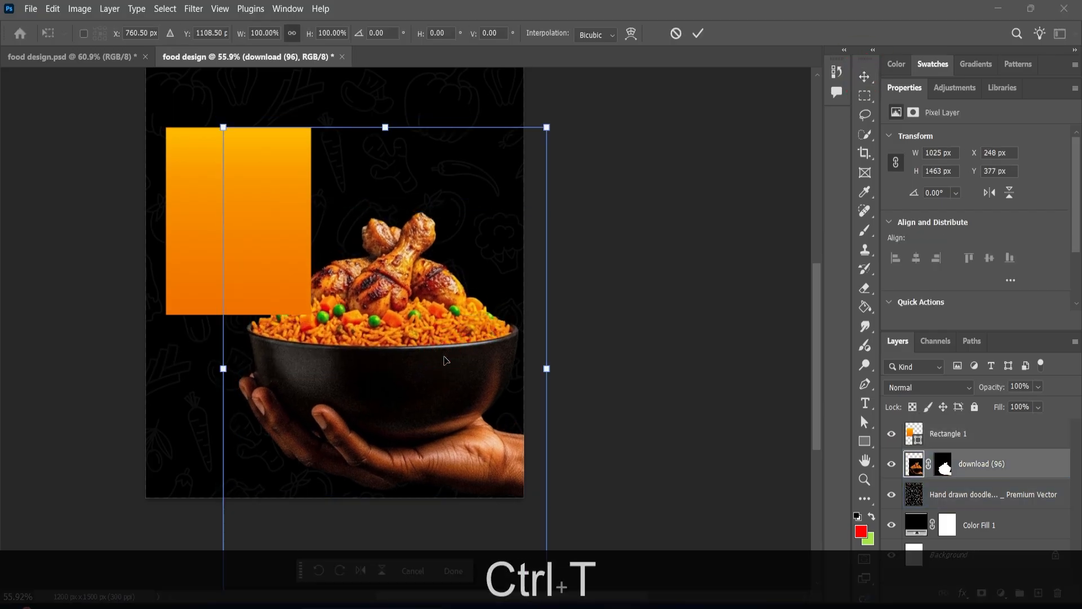
pyautogui.moveTo(224, 366); pyautogui.dragTo(278, 367)
pyautogui.moveTo(399, 369); pyautogui.dragTo(388, 340)
pyautogui.click(698, 34)
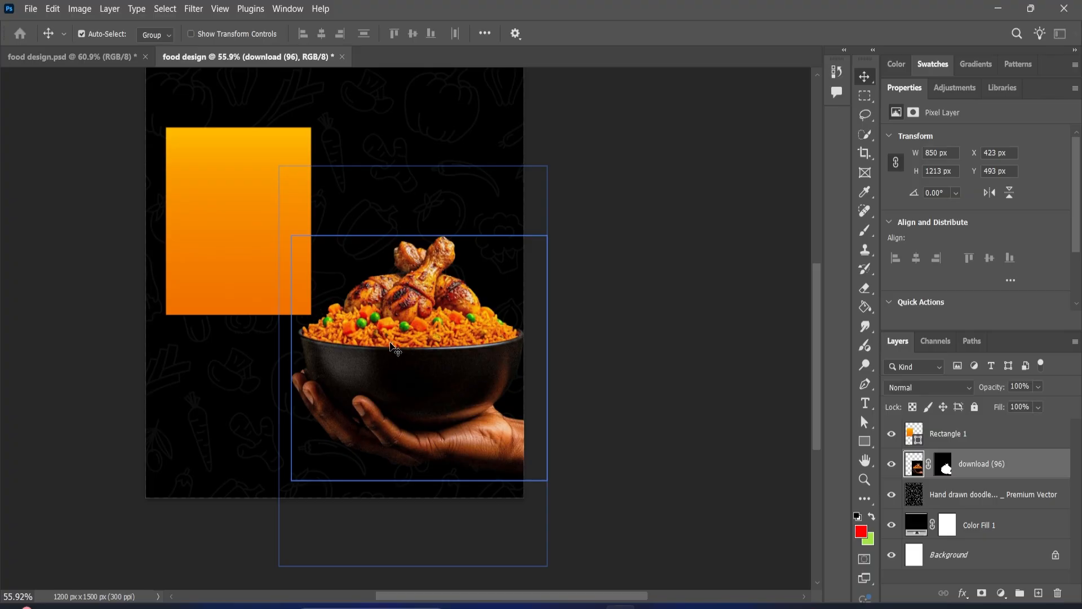
# Nudge the gradient rectangle down to about Y 398 px
pyautogui.scroll(3, 614, 304)
pyautogui.moveTo(211, 310); pyautogui.dragTo(210, 313)
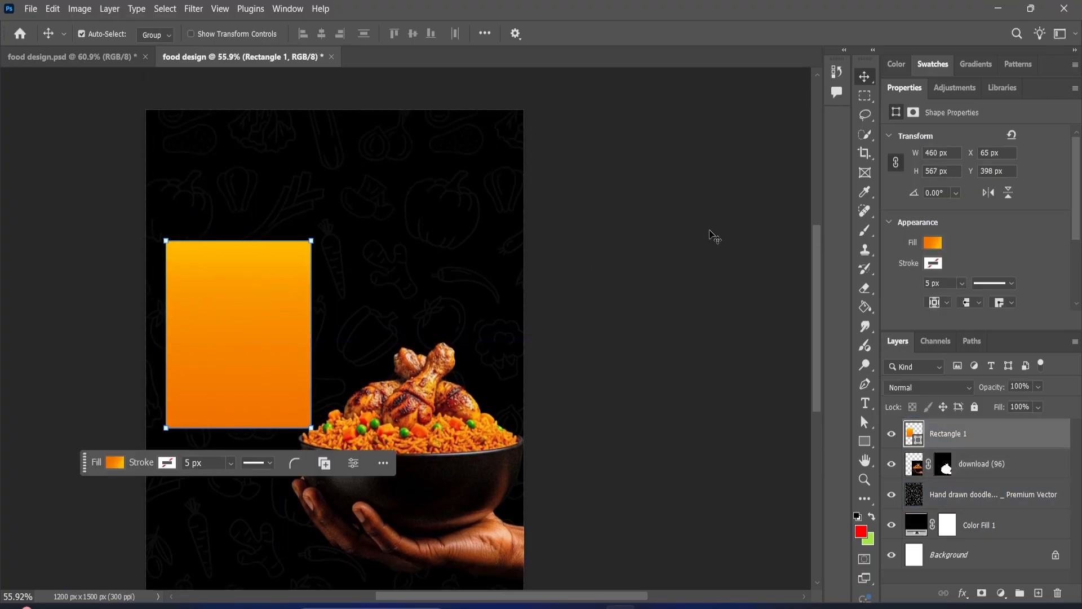
pyautogui.click(712, 237)
pyautogui.scroll(-1, 423, 295)
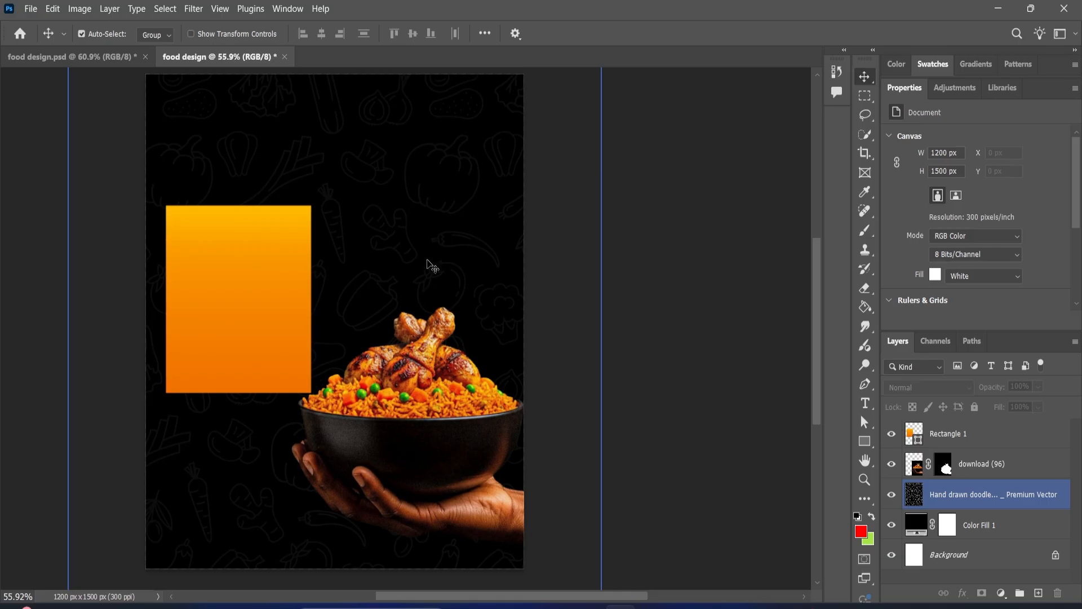
# Place the tomato image from the New folder as an embedded object
pyautogui.moveTo(22, 8); pyautogui.dragTo(34, 14)
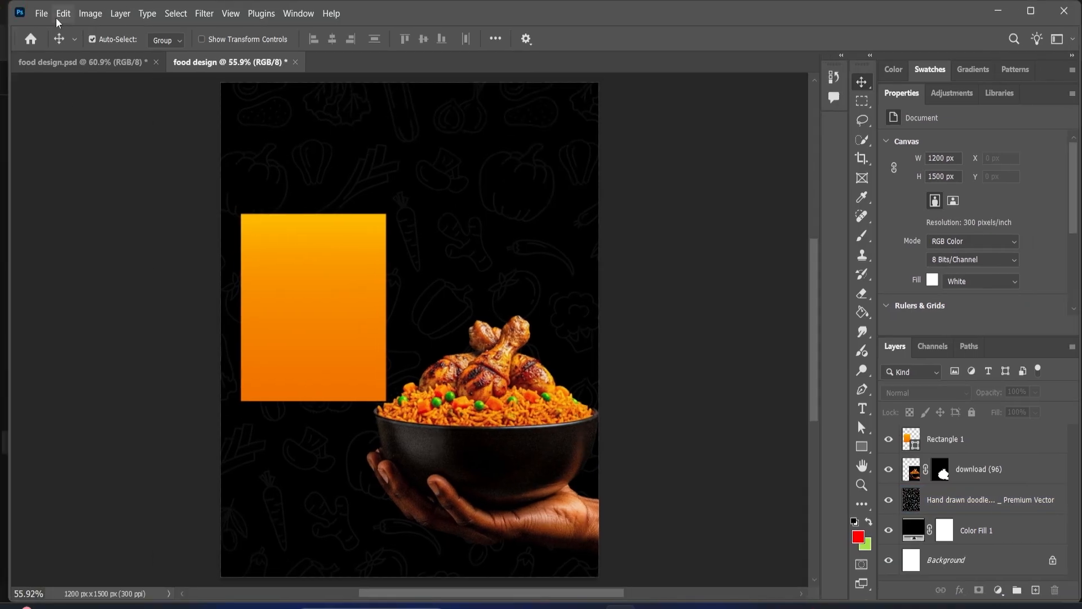
pyautogui.click(44, 13)
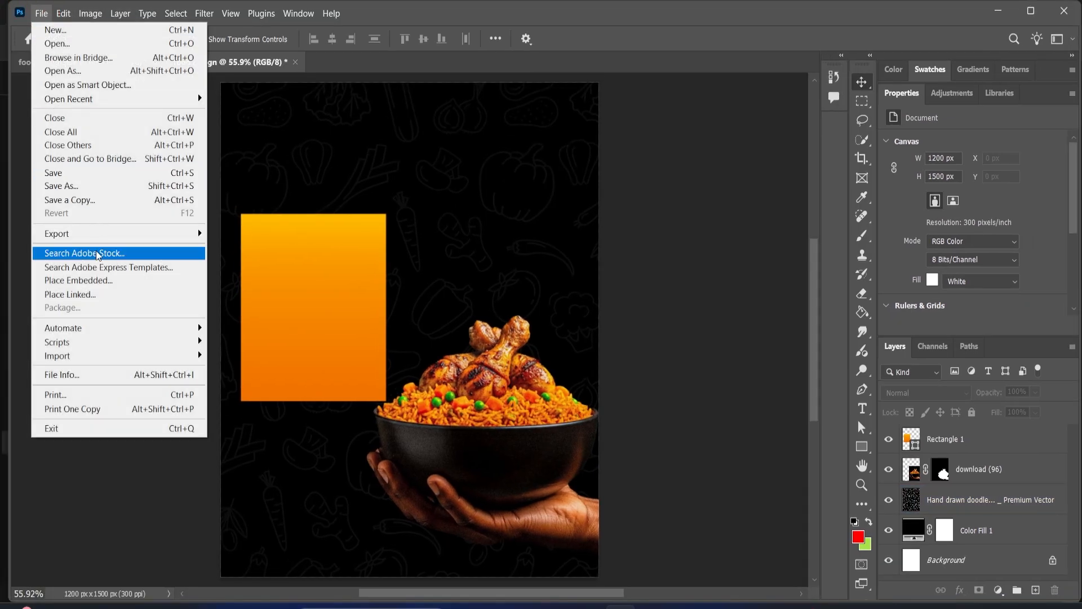
pyautogui.click(89, 281)
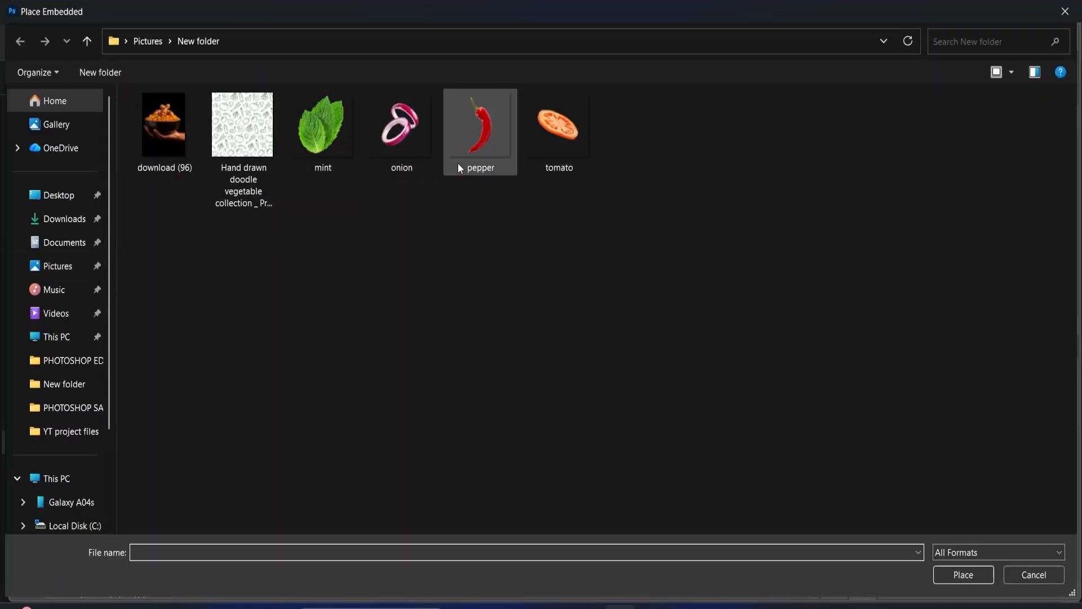
pyautogui.click(549, 150)
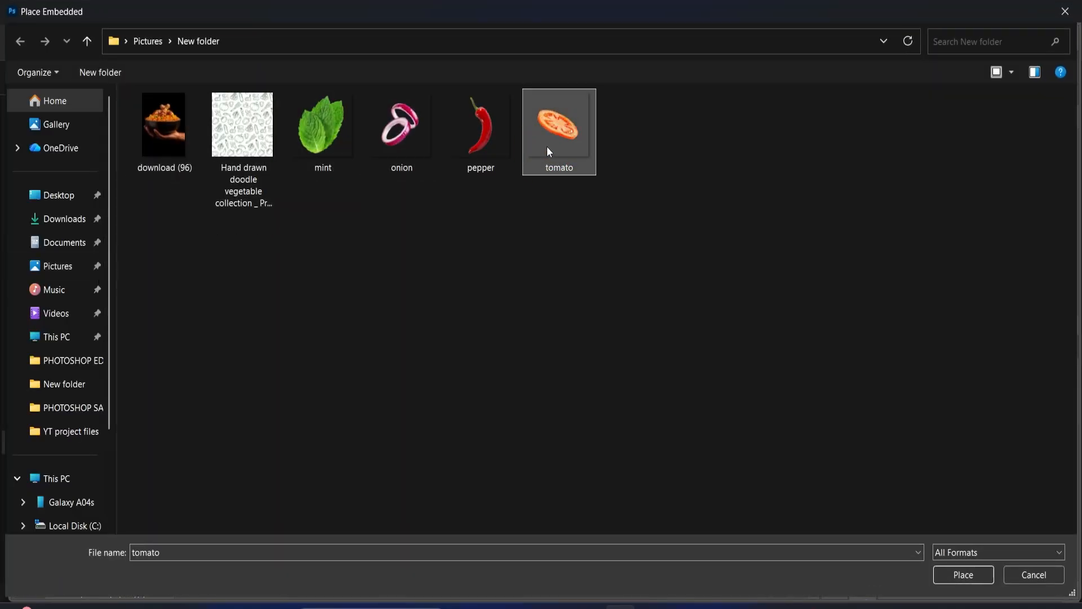
pyautogui.click(962, 574)
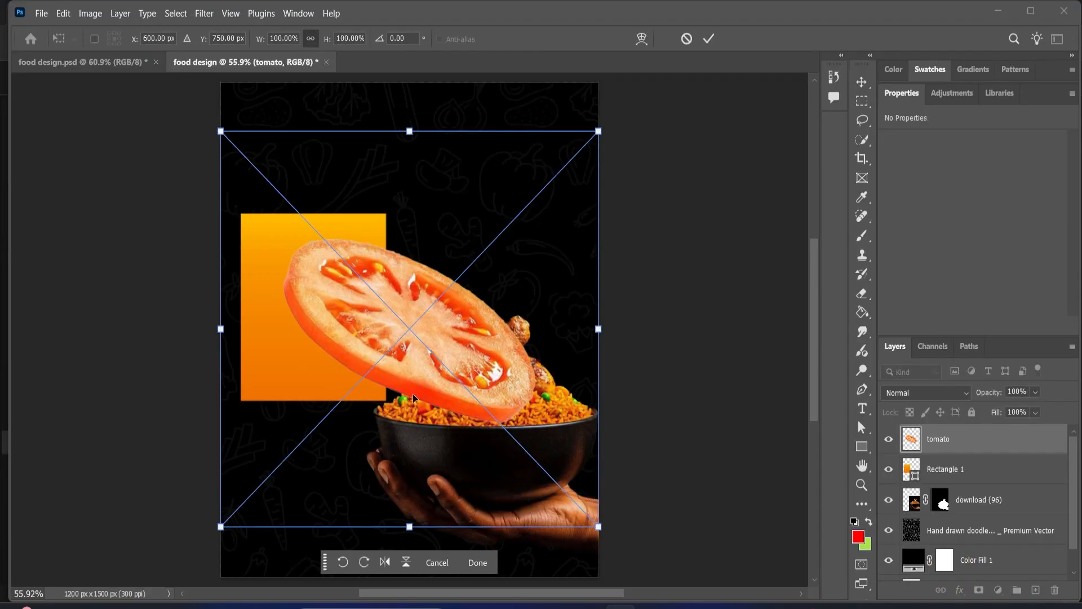
# Scale the tomato slice to about 52.8% and place it in the canvas's upper-right corner, partly running off the edges
pyautogui.moveTo(413, 393); pyautogui.dragTo(515, 211)
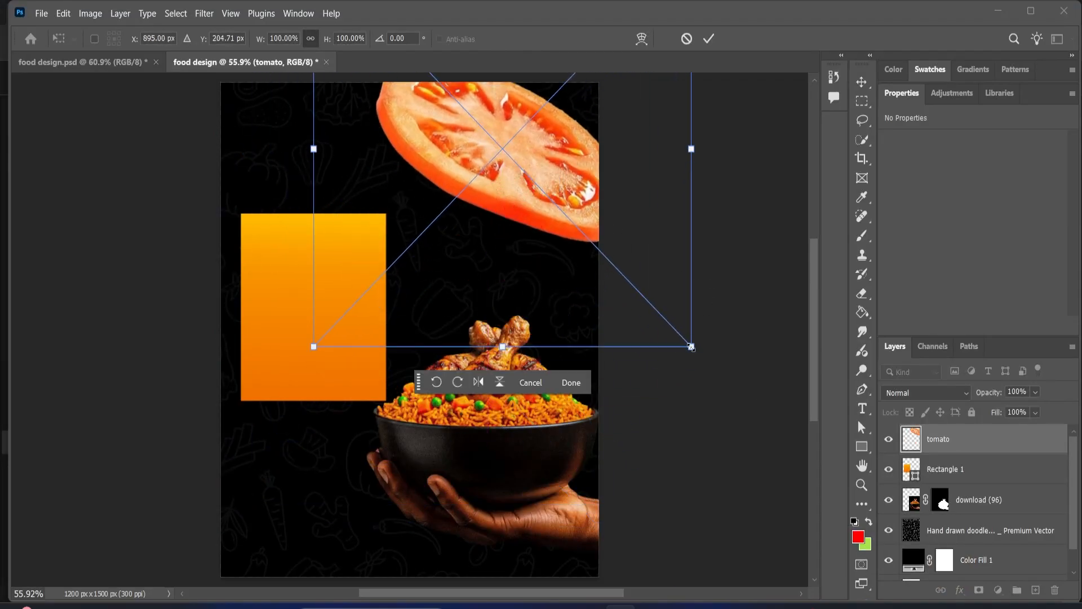
pyautogui.moveTo(691, 346); pyautogui.dragTo(535, 181)
pyautogui.moveTo(426, 145); pyautogui.dragTo(554, 201)
pyautogui.moveTo(660, 243); pyautogui.dragTo(641, 229)
pyautogui.click(709, 38)
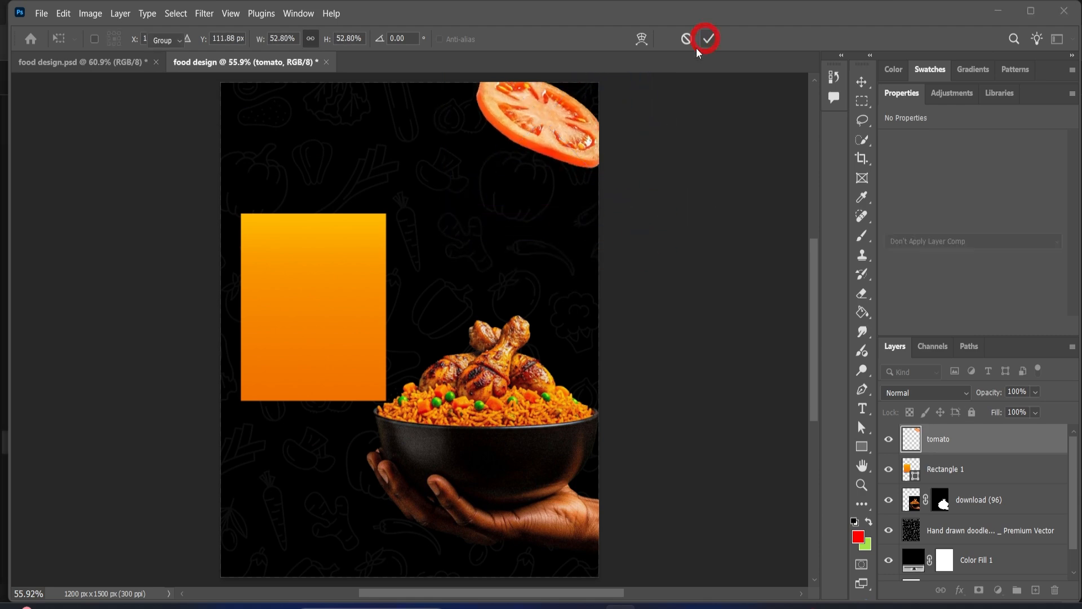
pyautogui.click(1031, 12)
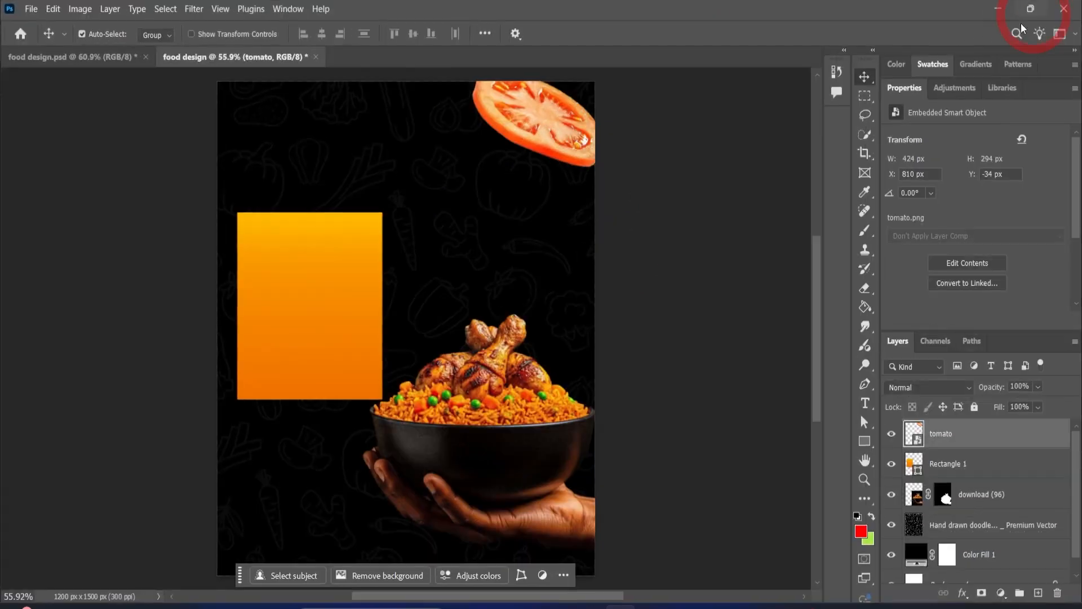
pyautogui.moveTo(564, 133)
pyautogui.mouseDown()
pyautogui.moveTo(554, 140)
pyautogui.moveTo(566, 127)
pyautogui.mouseUp()
pyautogui.click(660, 237)
pyautogui.click(544, 243)
pyautogui.scroll(-1, 406, 221)
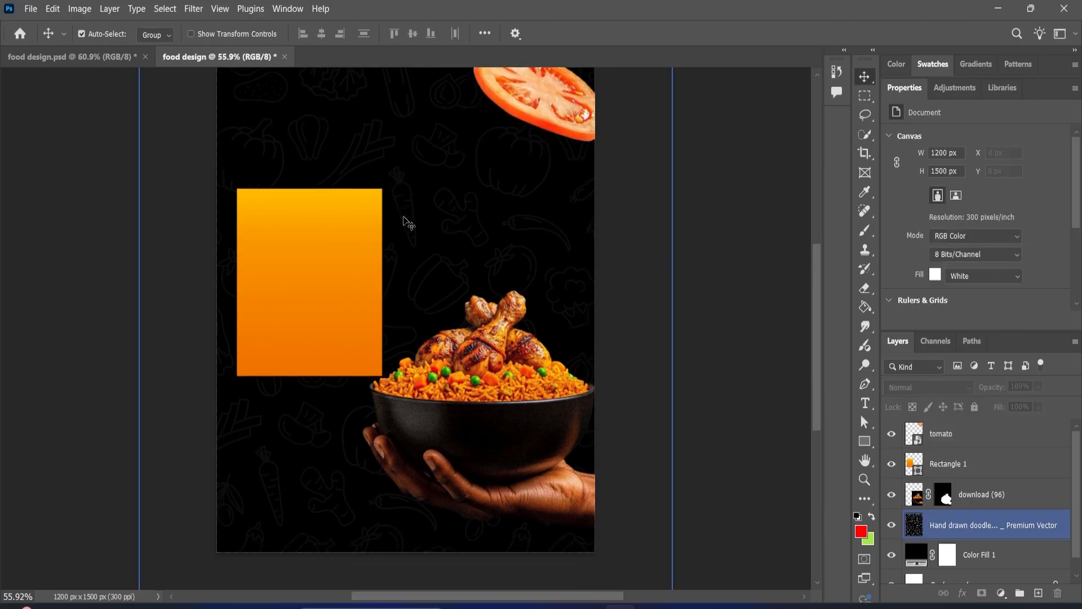
pyautogui.scroll(1, 406, 221)
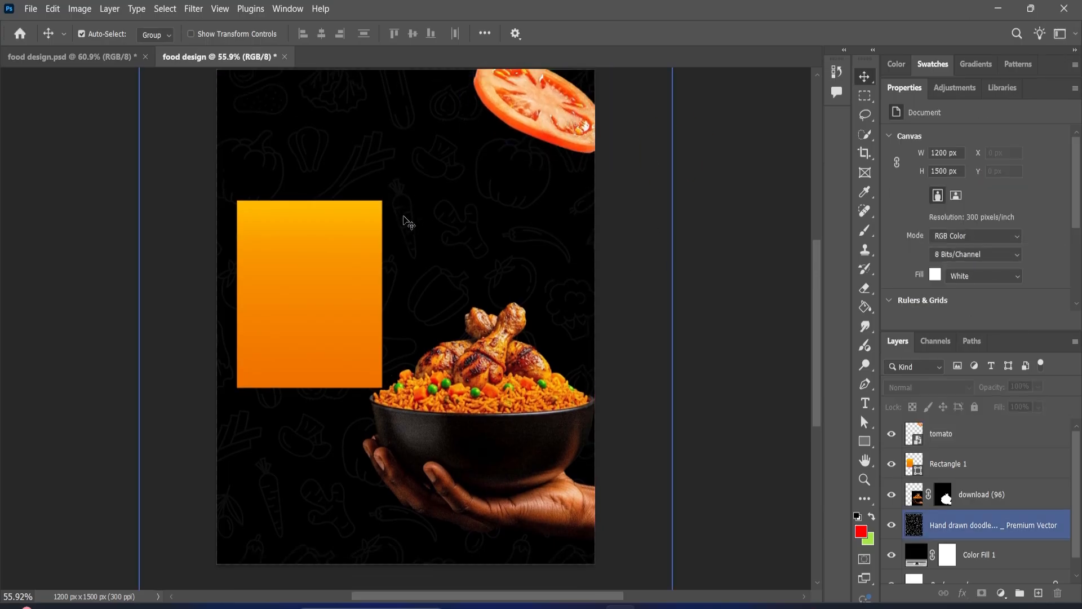
# Place the pepper image from the New folder as an embedded object
pyautogui.click(31, 9)
pyautogui.click(95, 276)
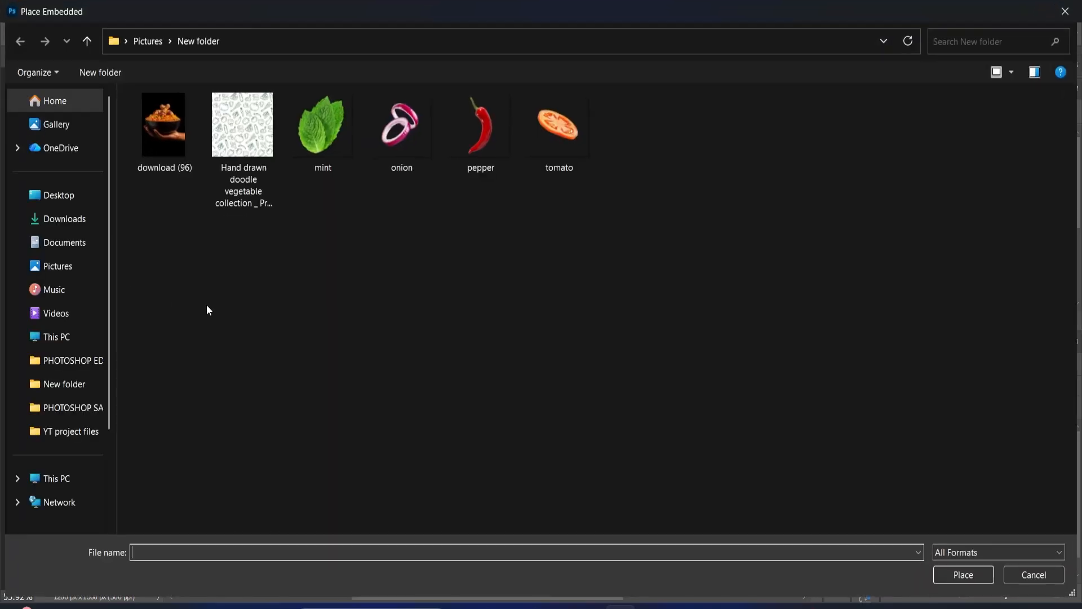
pyautogui.click(479, 133)
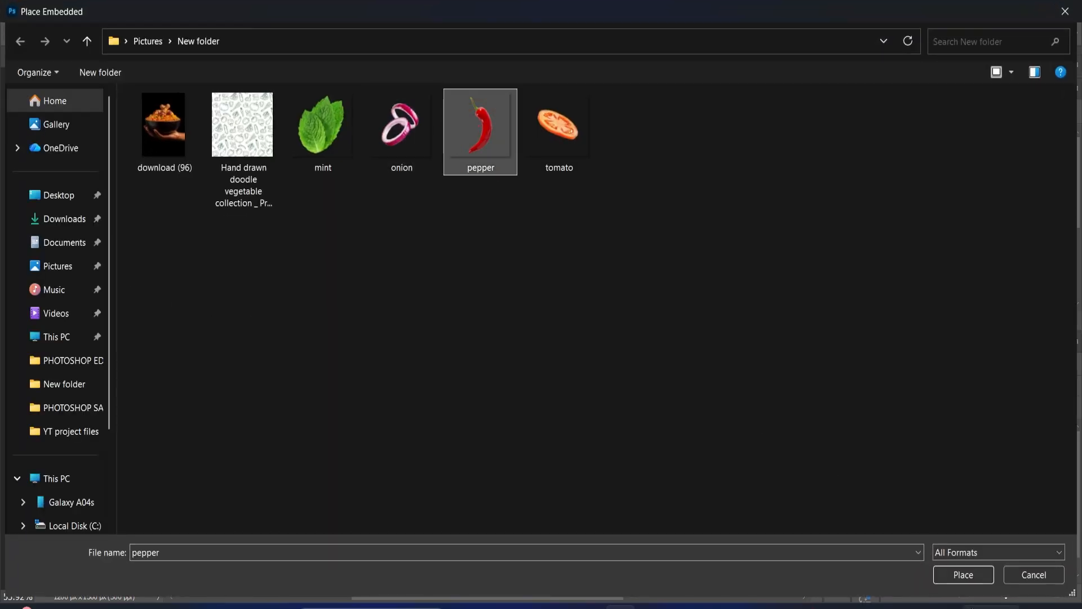
pyautogui.click(962, 575)
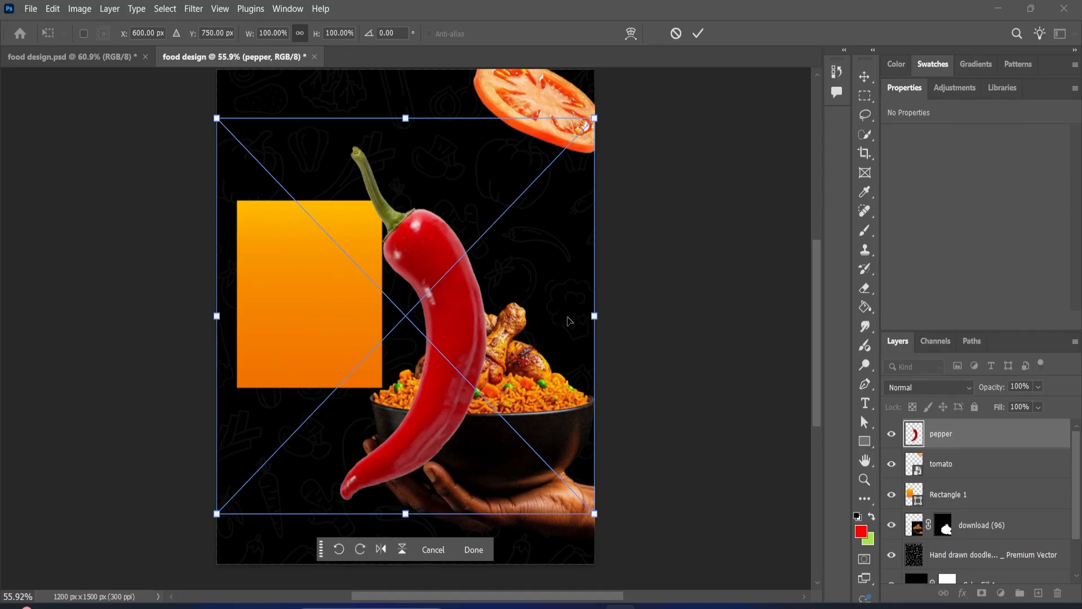
# Scale the pepper to about 22.3%, rotate it about 40° and place it below the gradient rectangle, beside the hand
pyautogui.moveTo(596, 316); pyautogui.dragTo(284, 465)
pyautogui.moveTo(364, 521); pyautogui.dragTo(311, 562)
pyautogui.moveTo(273, 491); pyautogui.dragTo(308, 493)
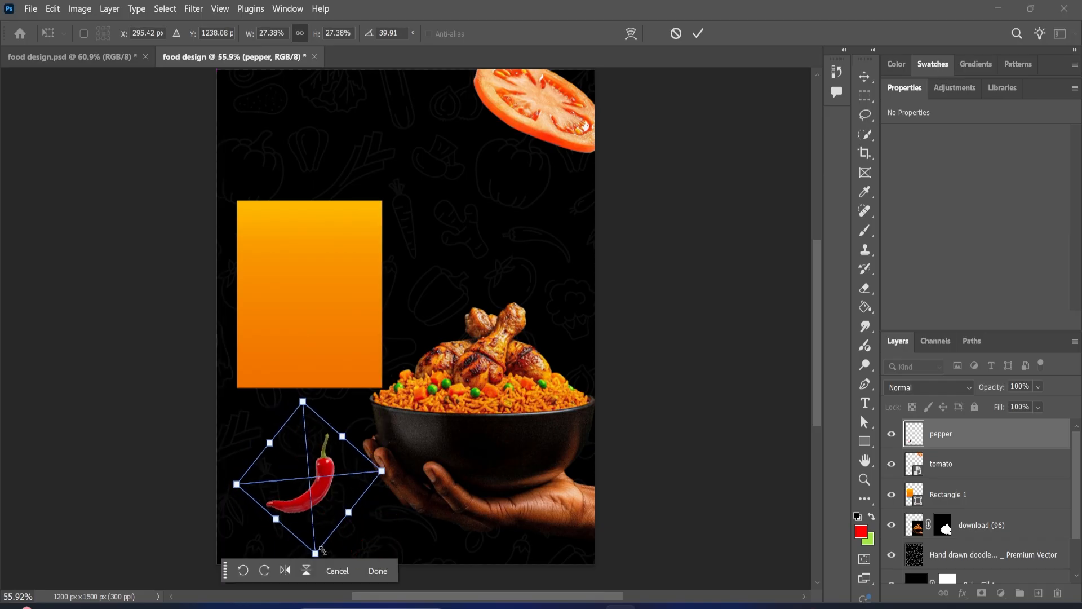
pyautogui.moveTo(321, 551); pyautogui.dragTo(313, 526)
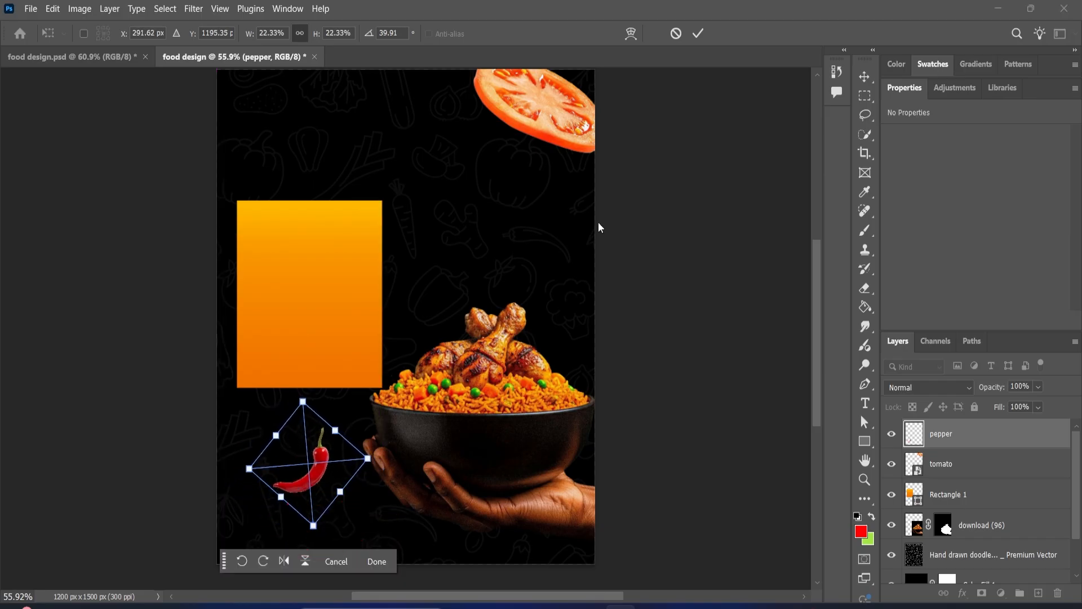
pyautogui.click(700, 34)
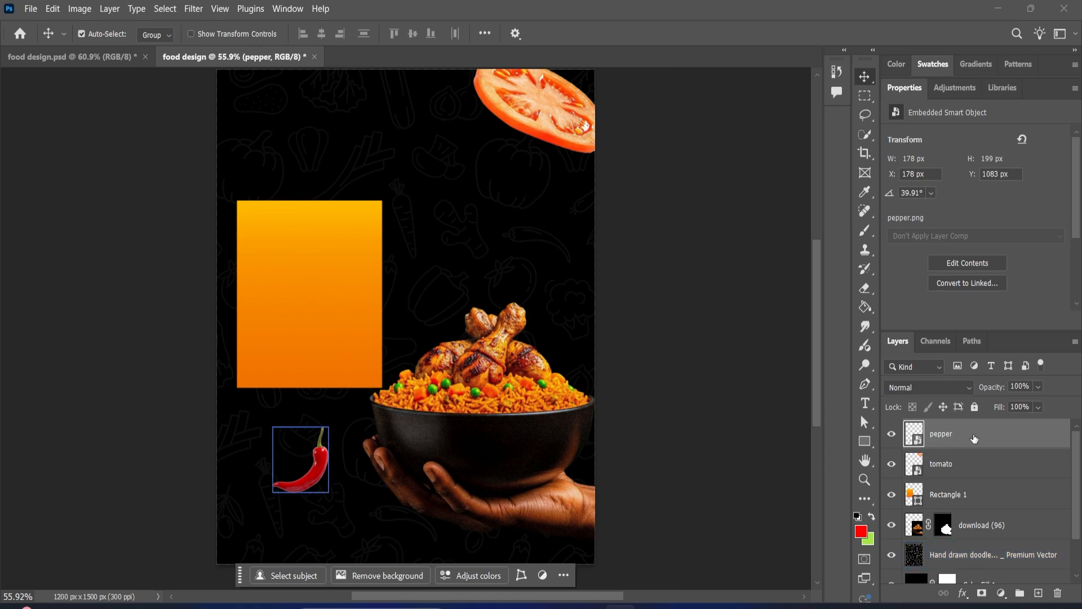
# Rasterize the pepper layer and nudge the pepper up to about Y 1062 px
pyautogui.rightClick(1001, 439)
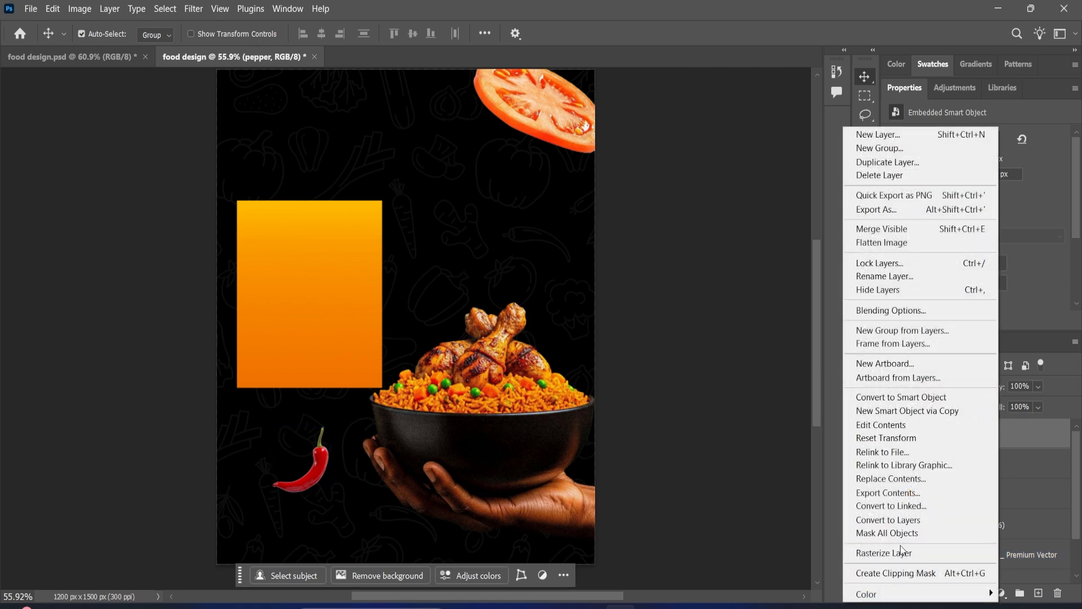
pyautogui.click(877, 553)
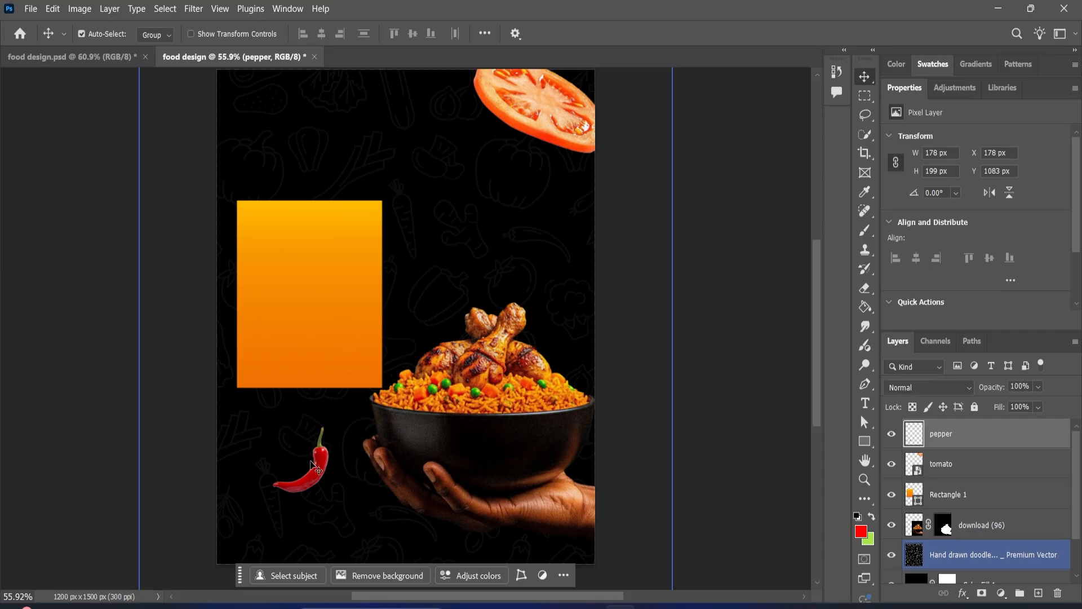
pyautogui.moveTo(314, 467); pyautogui.dragTo(315, 460)
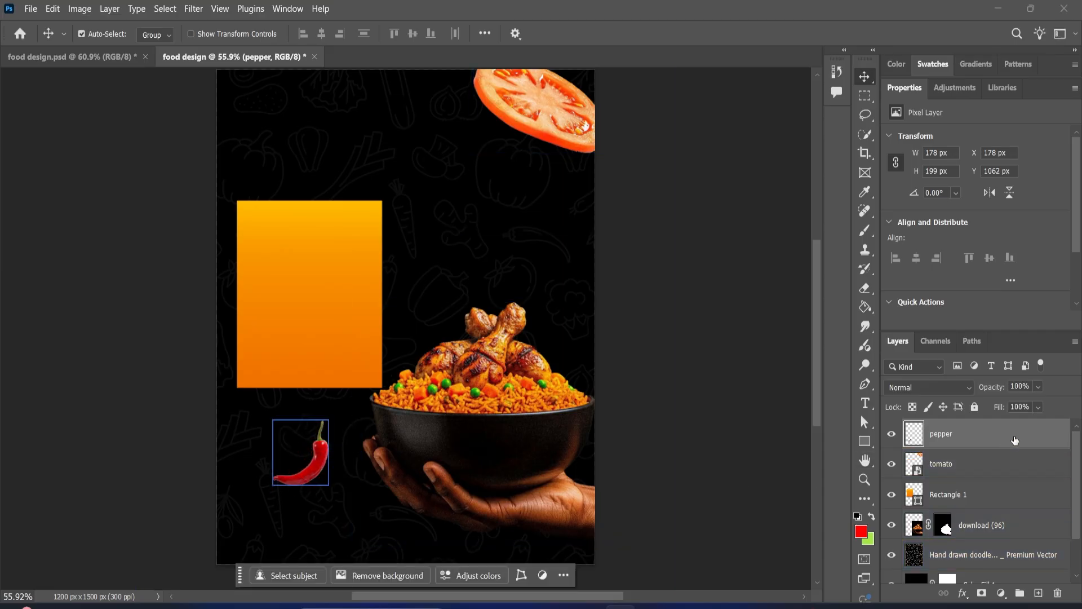
# Duplicate the pepper layer twice and move the copies below the original, one at the canvas's left edge, the other beside the wrist
pyautogui.hotkey('ctrl', 'j')
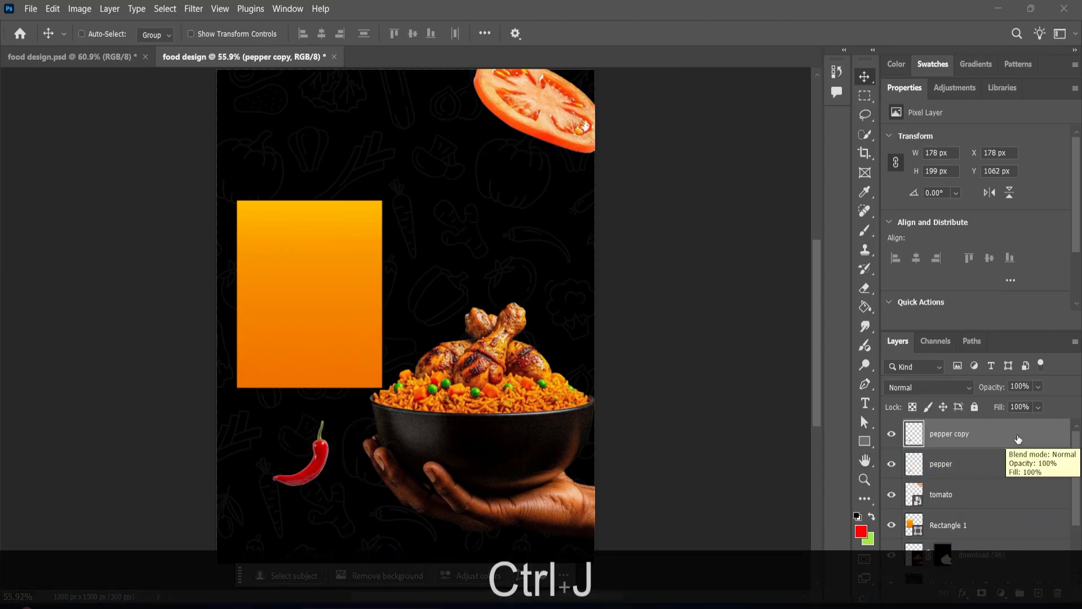
pyautogui.hotkey('ctrl', 'j')
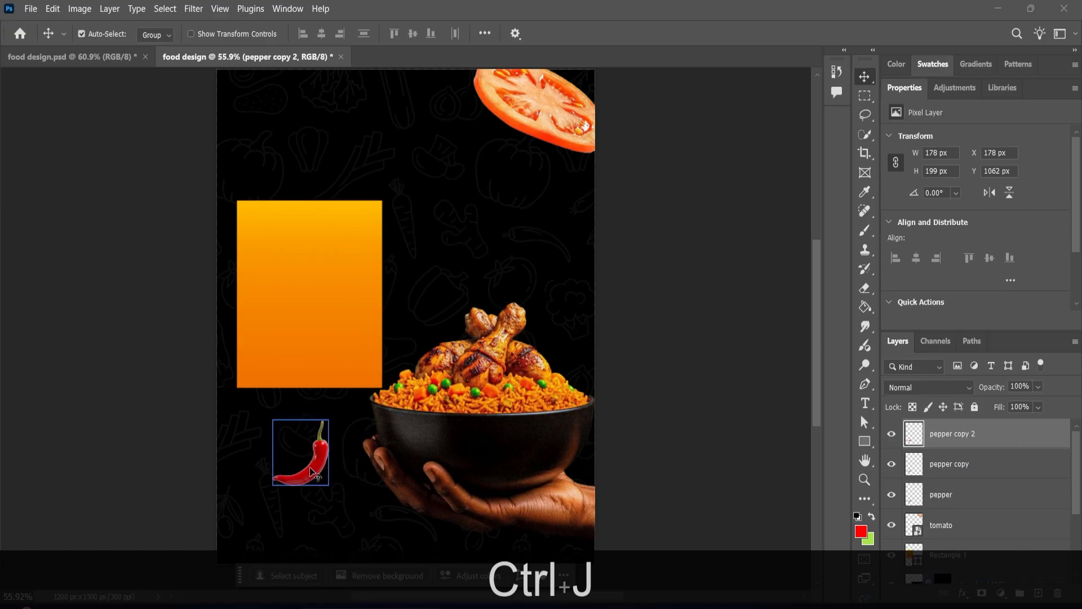
pyautogui.moveTo(326, 487); pyautogui.dragTo(239, 526)
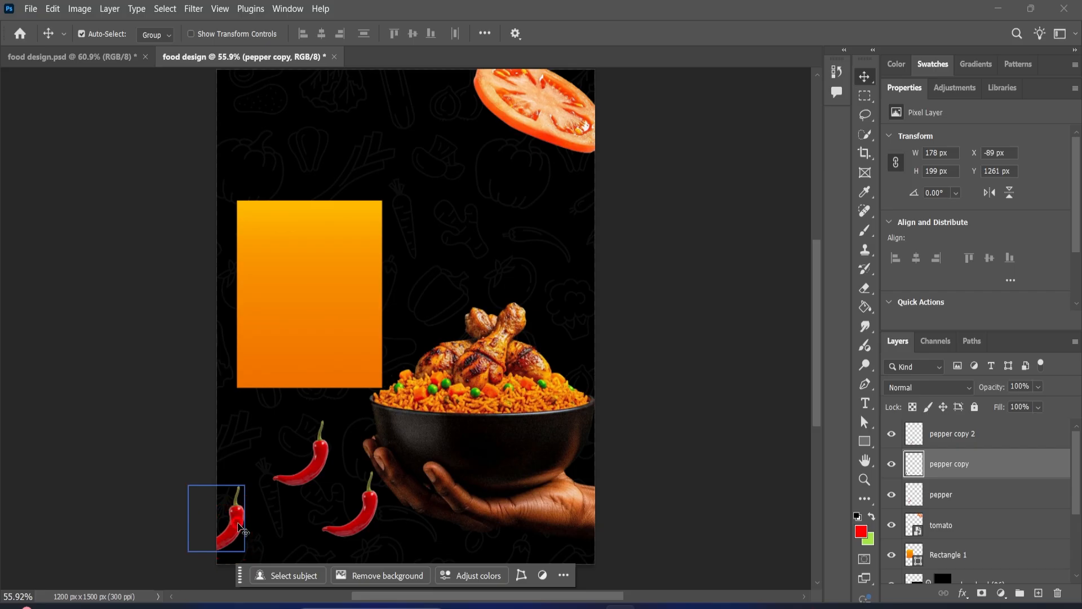
# Scale the pepper copy at the canvas's left edge to about 64.5%
pyautogui.hotkey('ctrl', 't')
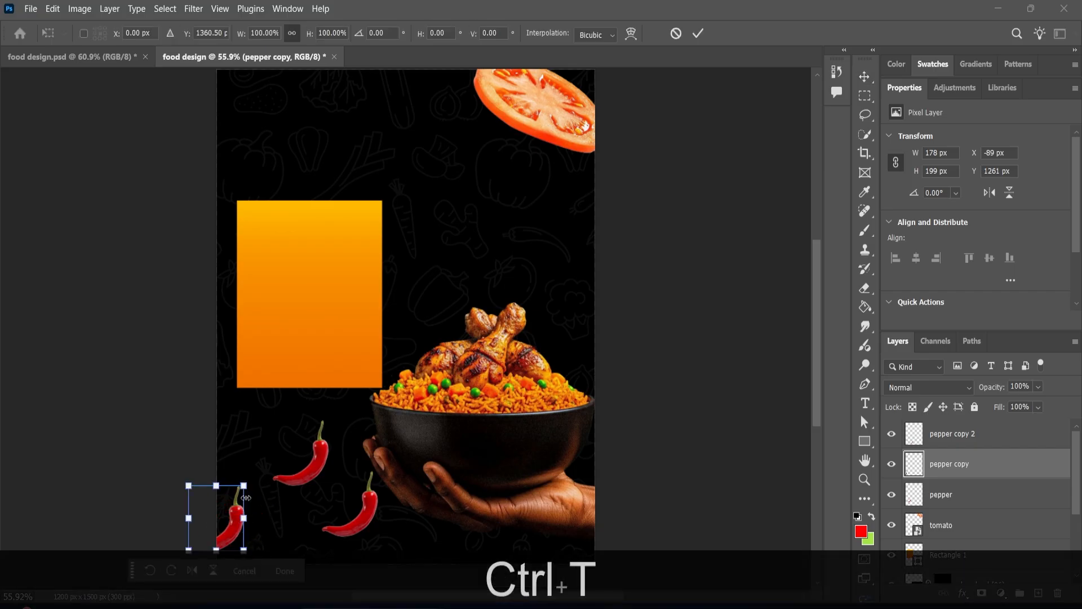
pyautogui.moveTo(242, 487); pyautogui.dragTo(232, 525)
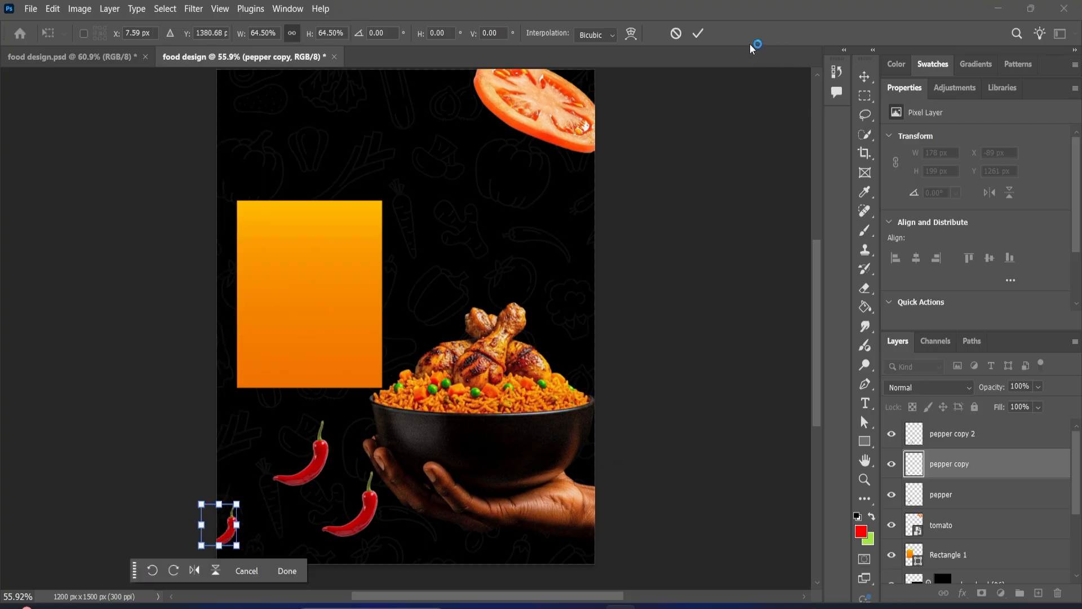
pyautogui.click(698, 33)
# Move the second pepper copy under the original pepper and scale it down to about 122 × 136 px
pyautogui.moveTo(375, 518); pyautogui.dragTo(338, 528)
pyautogui.hotkey('ctrl', 't')
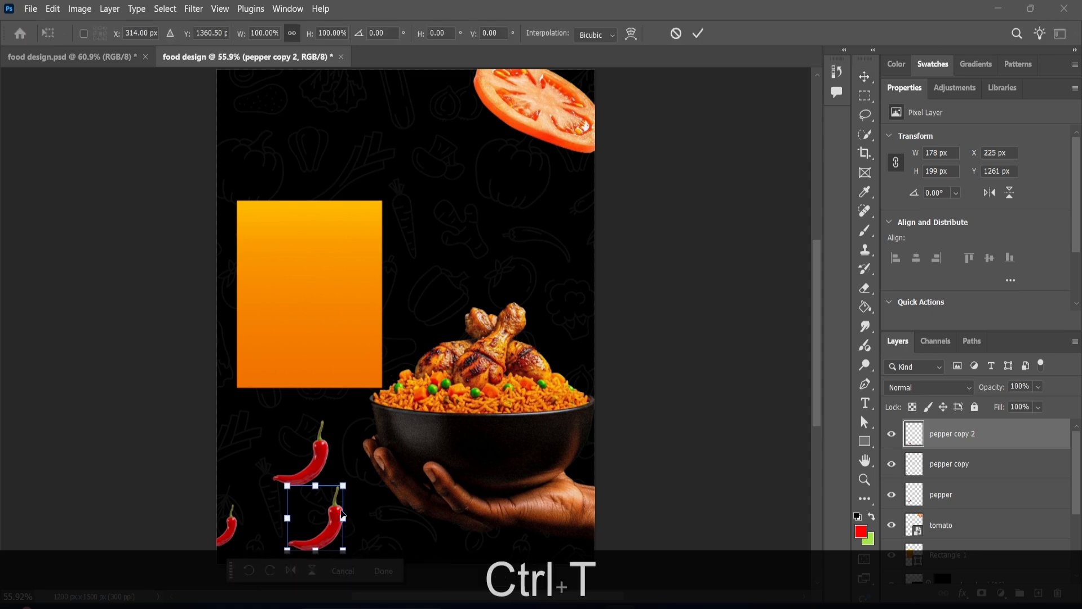
pyautogui.moveTo(343, 486); pyautogui.dragTo(333, 531)
pyautogui.click(698, 34)
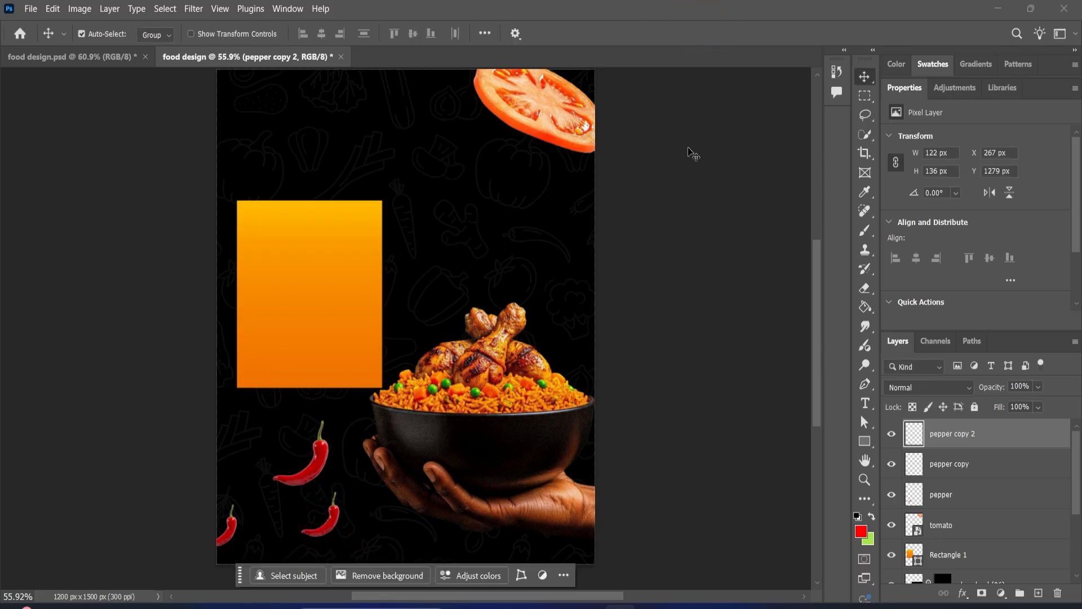
# Apply a Motion Blur with a 39° angle and 33 px distance to the pepper copy at the canvas's left edge
pyautogui.click(231, 527)
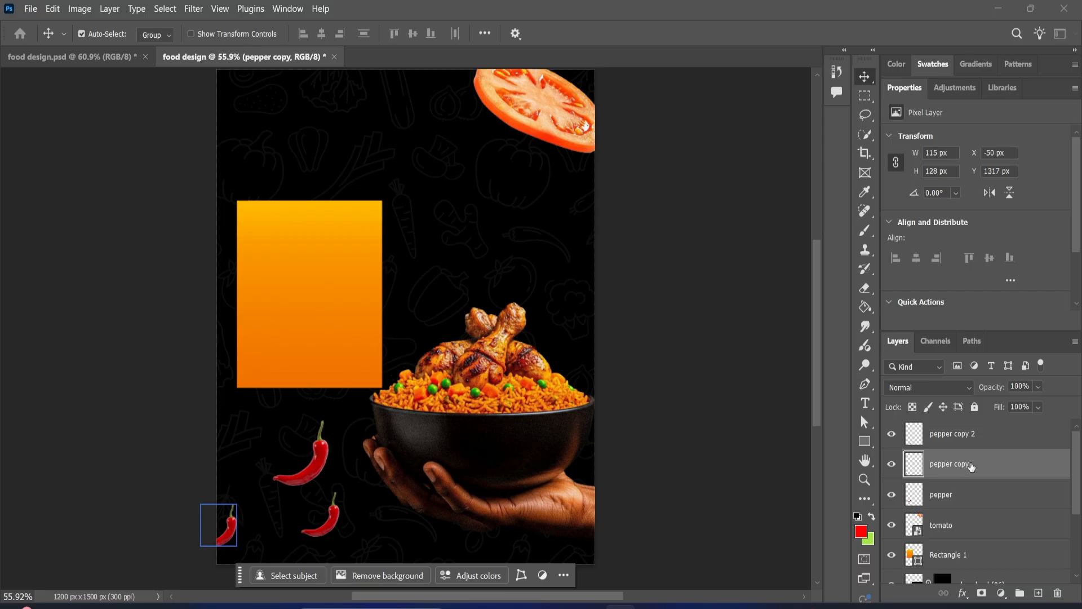
pyautogui.click(194, 9)
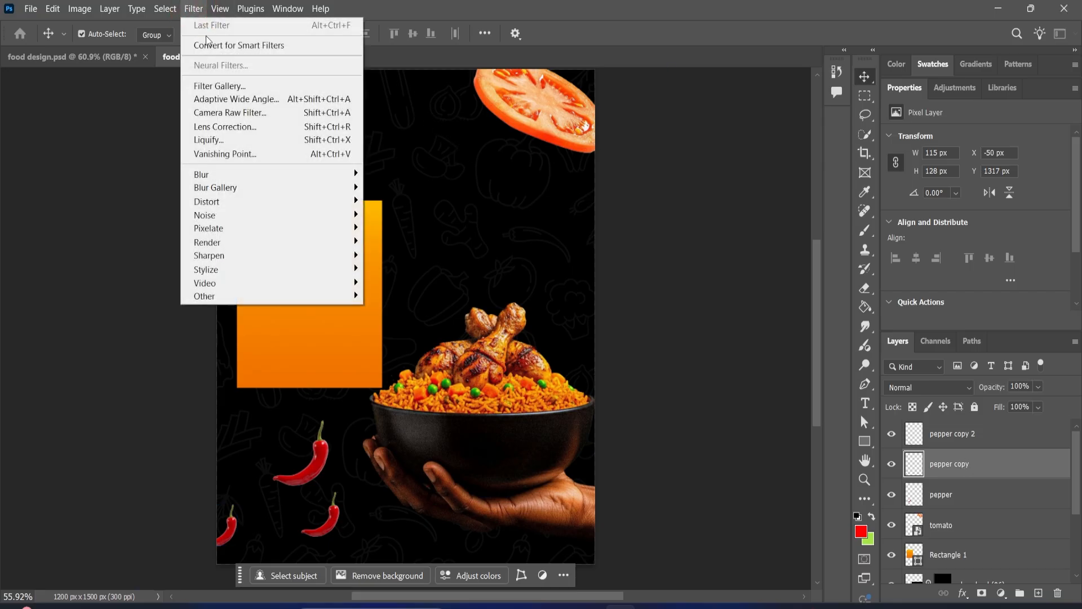
pyautogui.moveTo(332, 179)
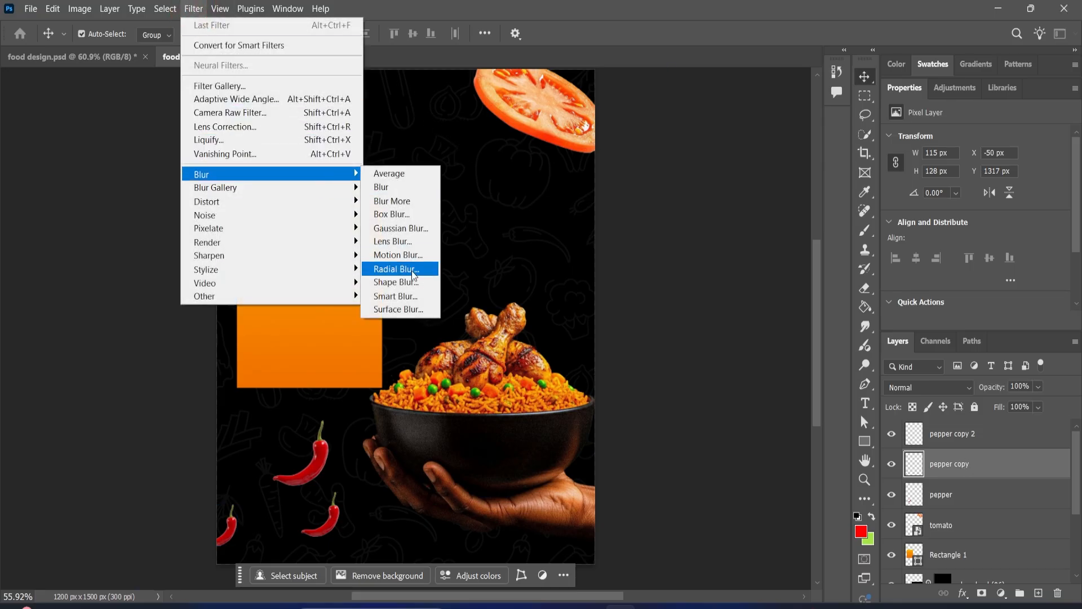
pyautogui.click(411, 258)
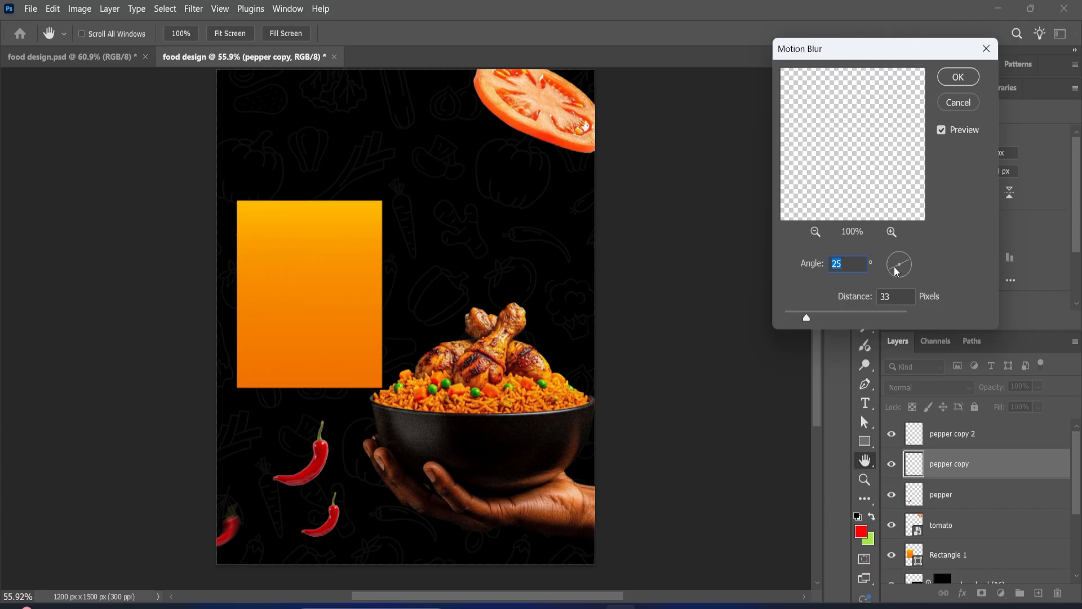
pyautogui.moveTo(897, 271); pyautogui.dragTo(894, 269)
pyautogui.click(966, 85)
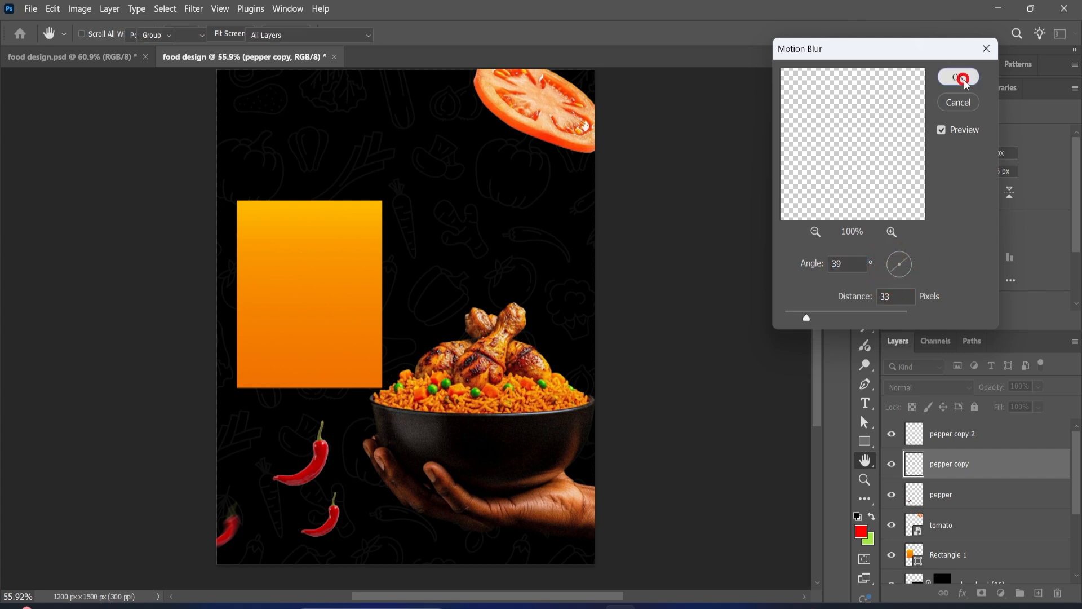
# Repeat the Motion Blur filter on the second pepper copy and shift the original pepper to about X 165, Y 1069 px
pyautogui.click(341, 524)
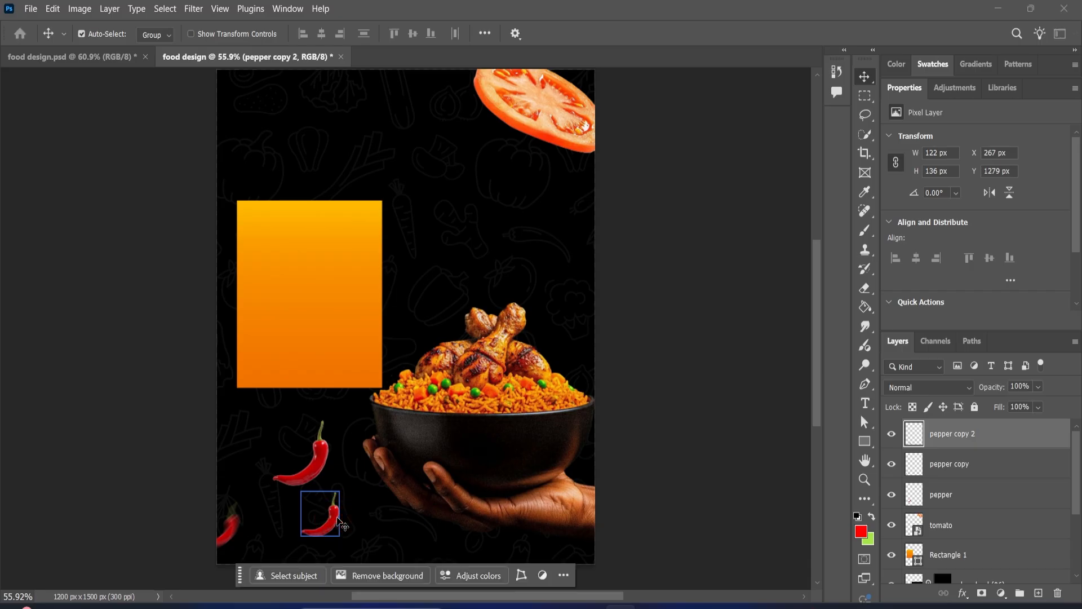
pyautogui.click(198, 8)
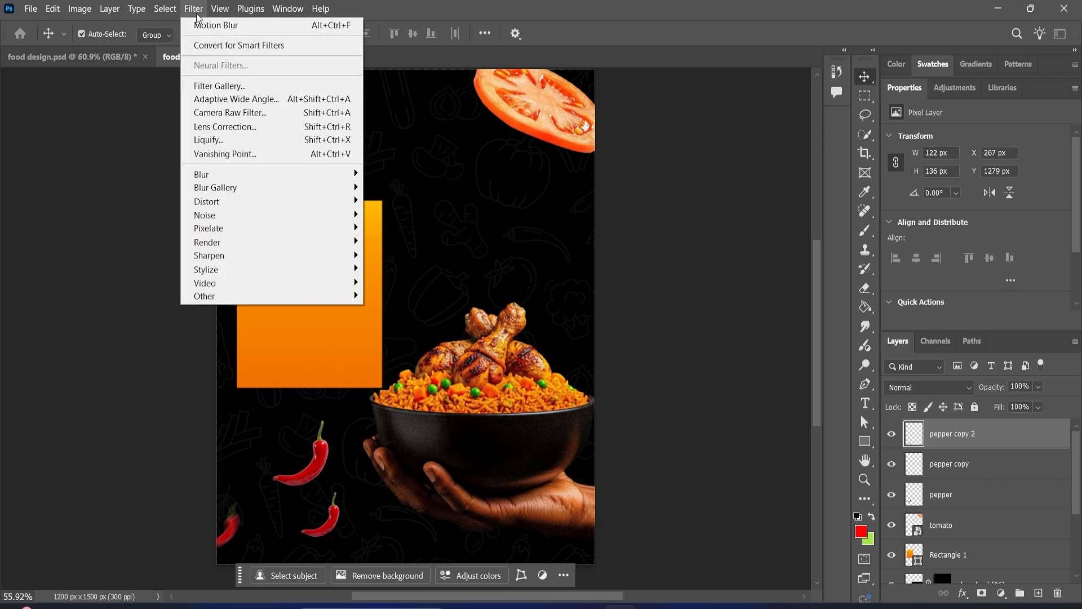
pyautogui.click(228, 26)
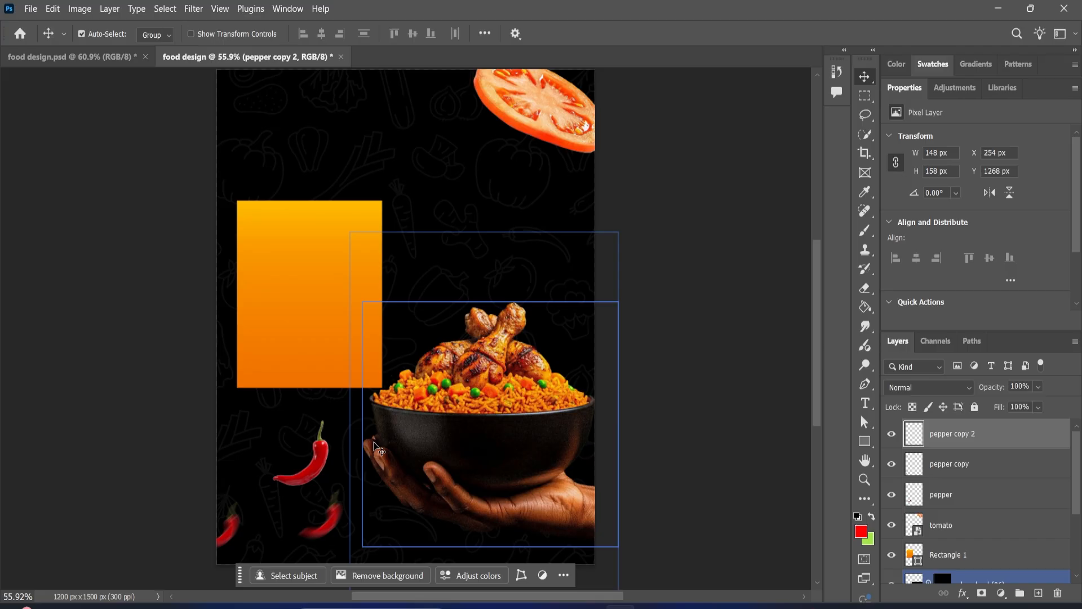
pyautogui.click(322, 465)
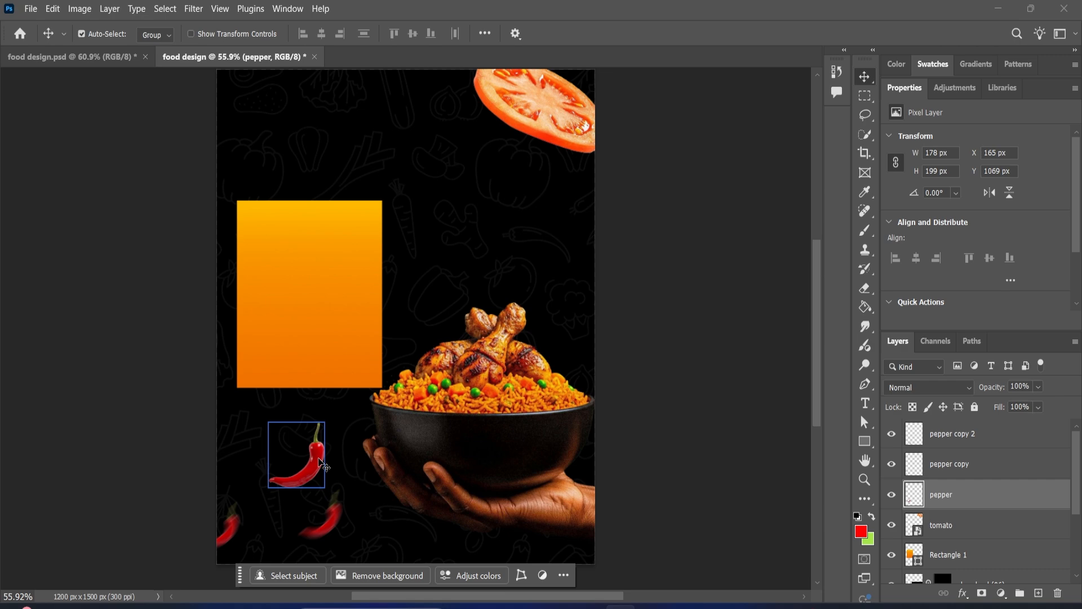
# Place the onion image from the New folder as an embedded object
pyautogui.click(31, 8)
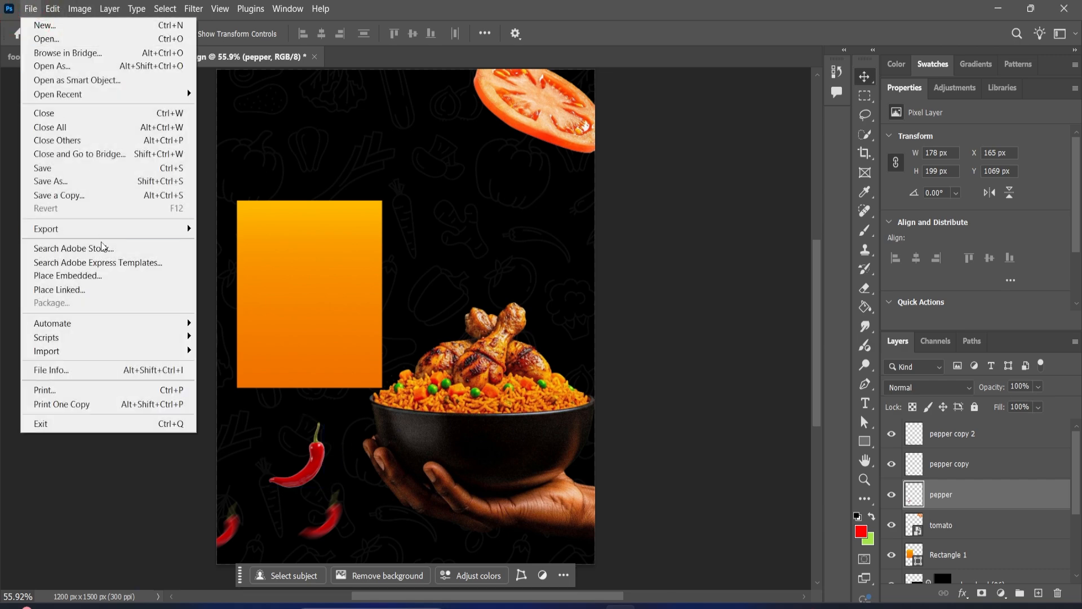
pyautogui.click(99, 276)
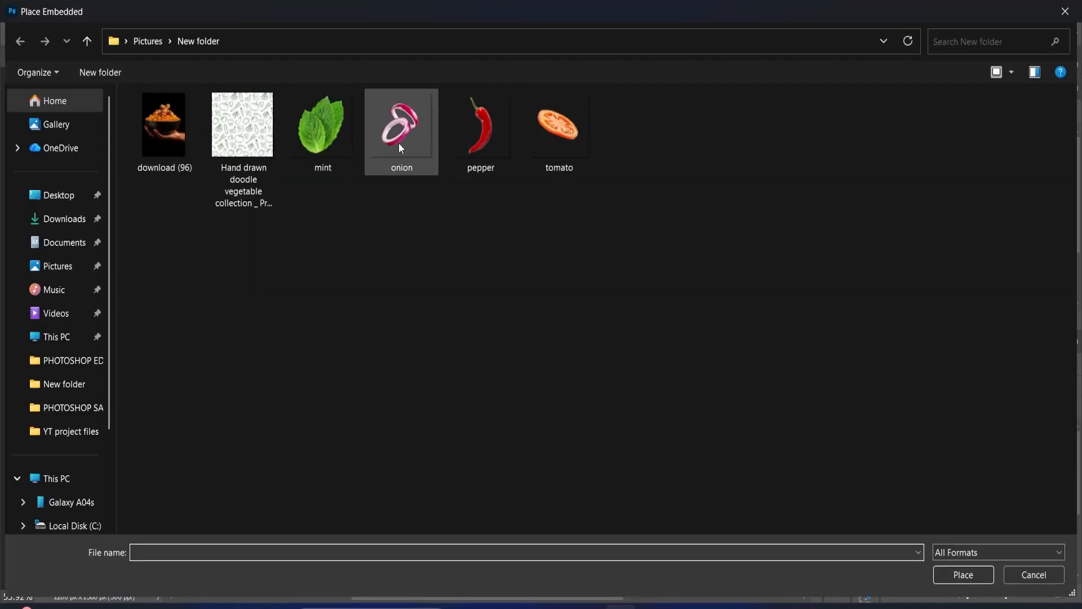
pyautogui.click(401, 148)
pyautogui.click(963, 575)
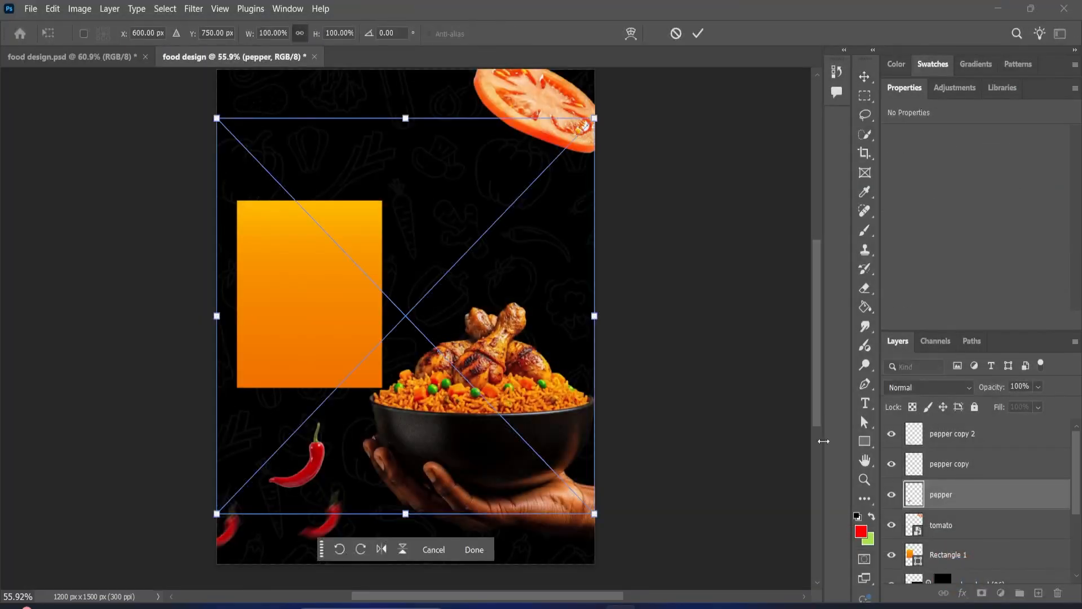
# Scale the onion to about 25.6%, rotate it about 3.4° and place it beside the bowl, partly running off the canvas's right edge
pyautogui.moveTo(218, 117); pyautogui.dragTo(500, 417)
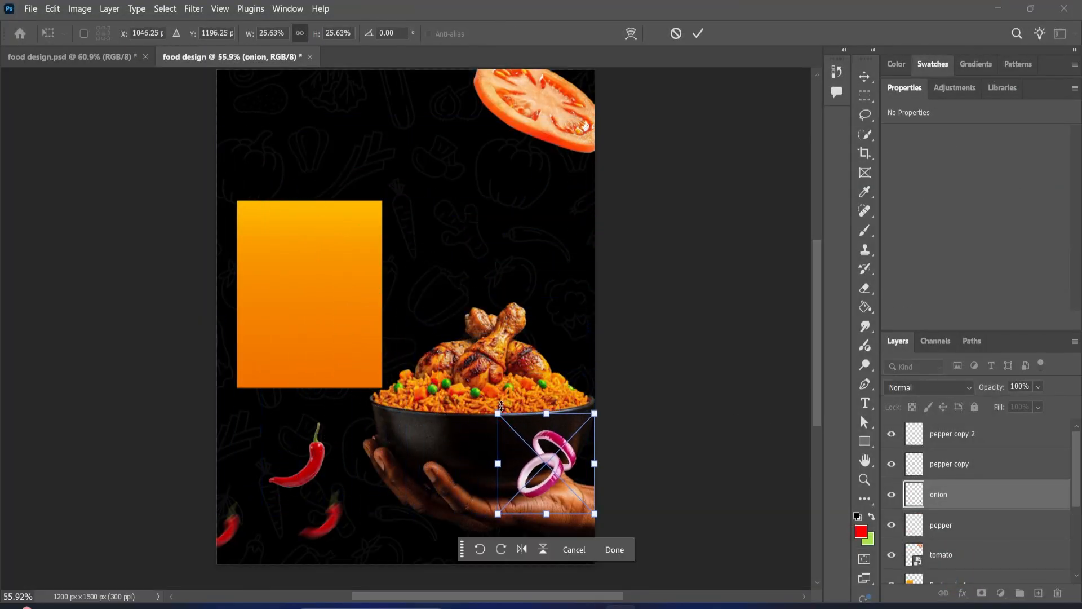
pyautogui.moveTo(560, 477); pyautogui.dragTo(583, 465)
pyautogui.moveTo(599, 466); pyautogui.dragTo(605, 462)
pyautogui.moveTo(468, 445); pyautogui.dragTo(494, 445)
pyautogui.click(701, 26)
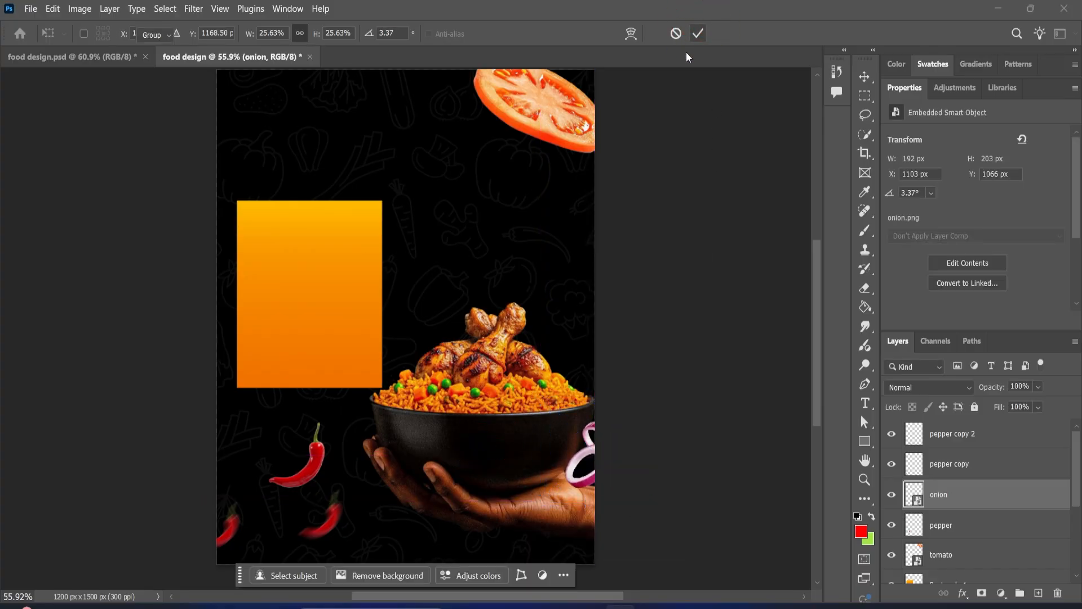
# Move the hand-held food bowl slightly down and left to about X 389, Y 556 px and deselect it
pyautogui.moveTo(479, 401); pyautogui.dragTo(465, 417)
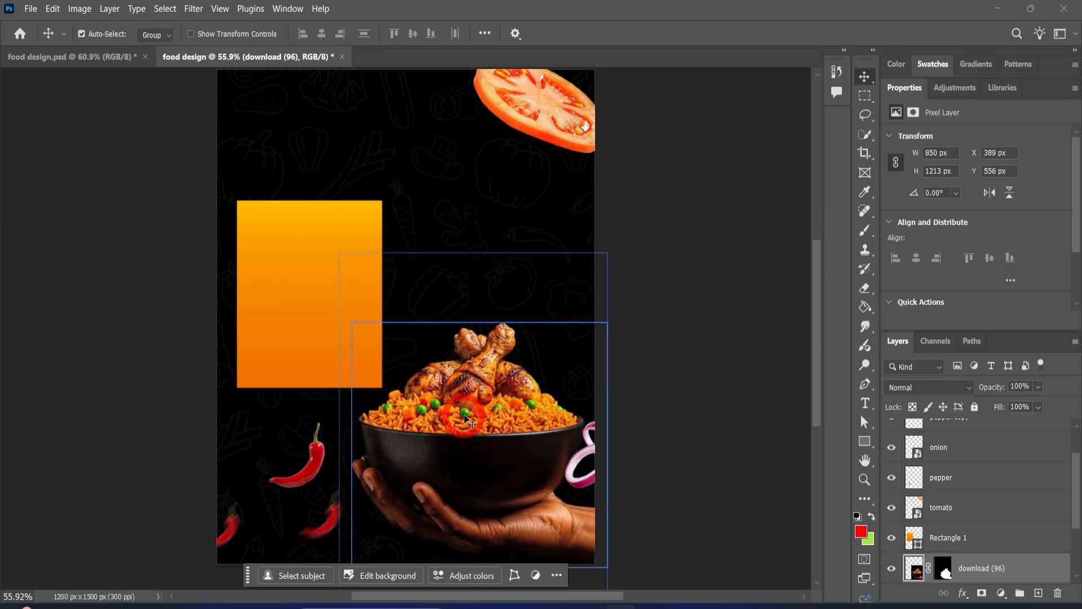
pyautogui.click(749, 307)
# Draw a rectangle about 282 × 80 px overlapping the upper edge of the orange gradient rectangle
pyautogui.scroll(3, 530, 342)
pyautogui.scroll(2, 436, 342)
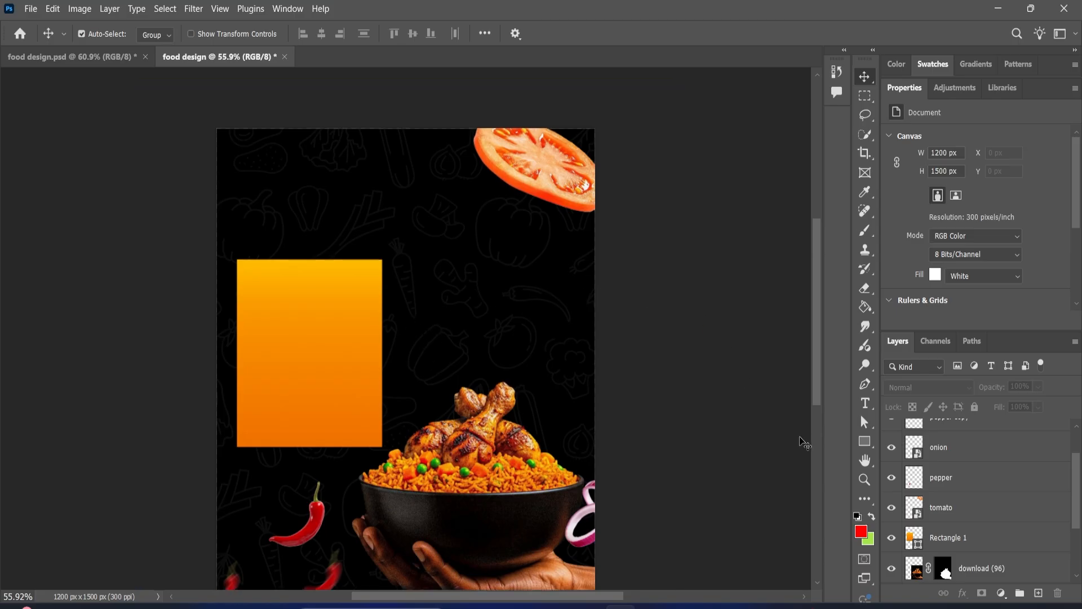
pyautogui.click(866, 442)
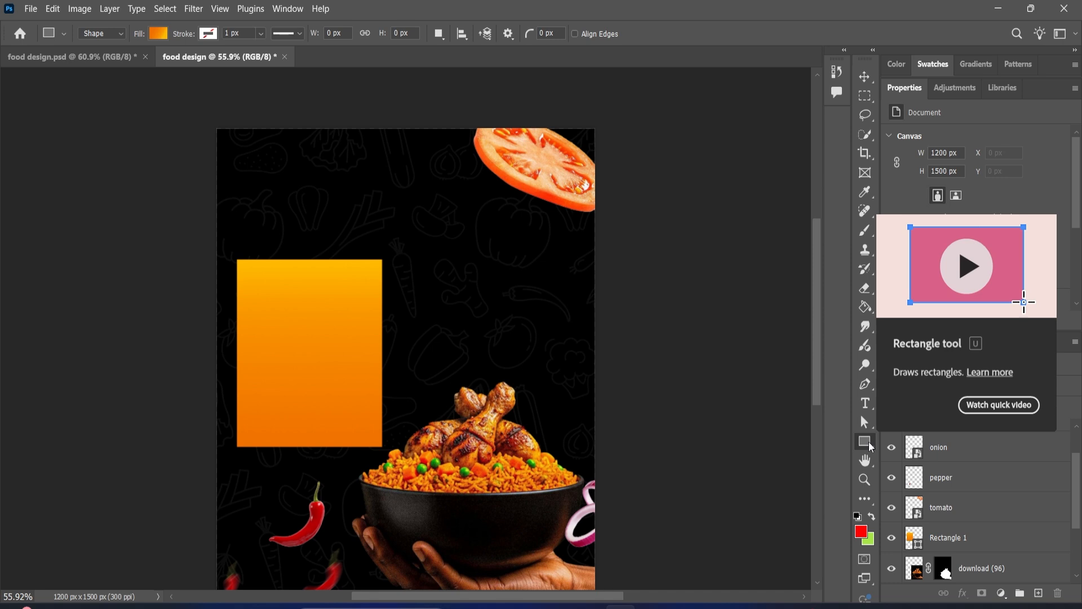
pyautogui.moveTo(271, 243); pyautogui.dragTo(358, 269)
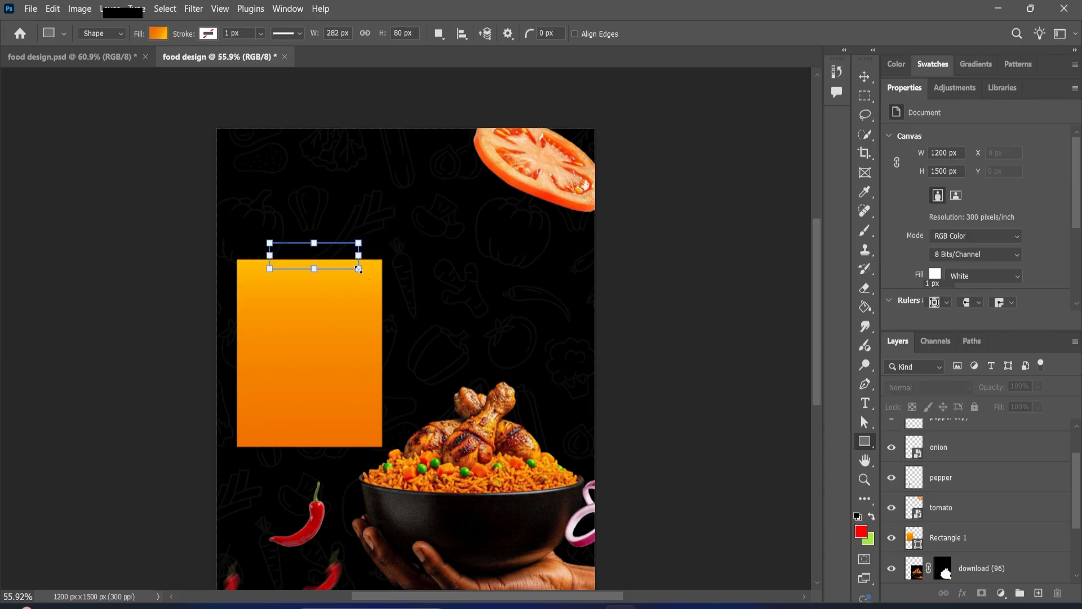
# Fill the small rectangle with solid green 008e00
pyautogui.click(157, 34)
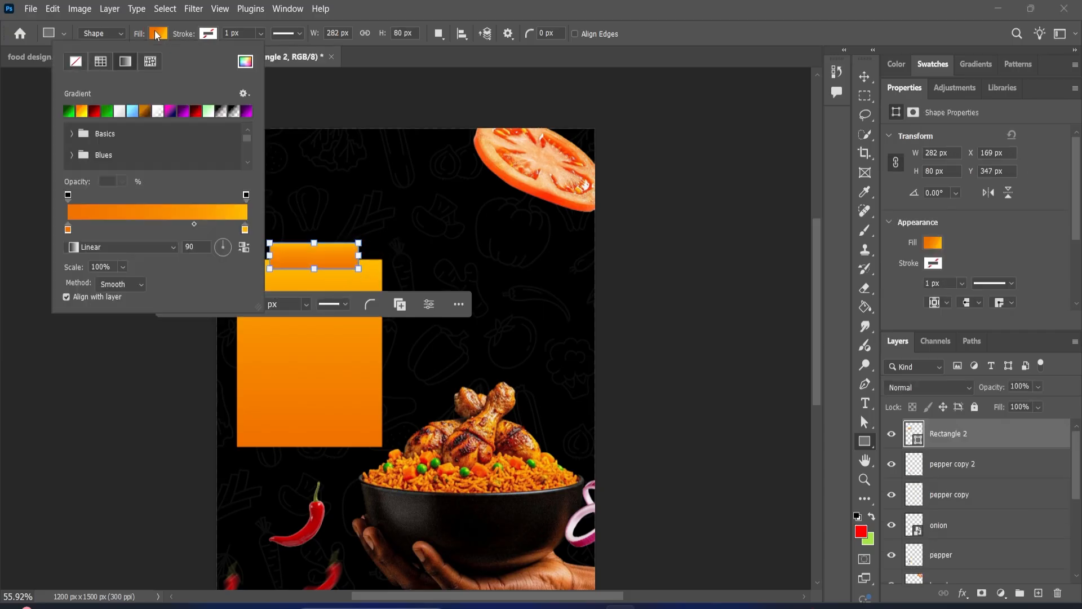
pyautogui.click(245, 61)
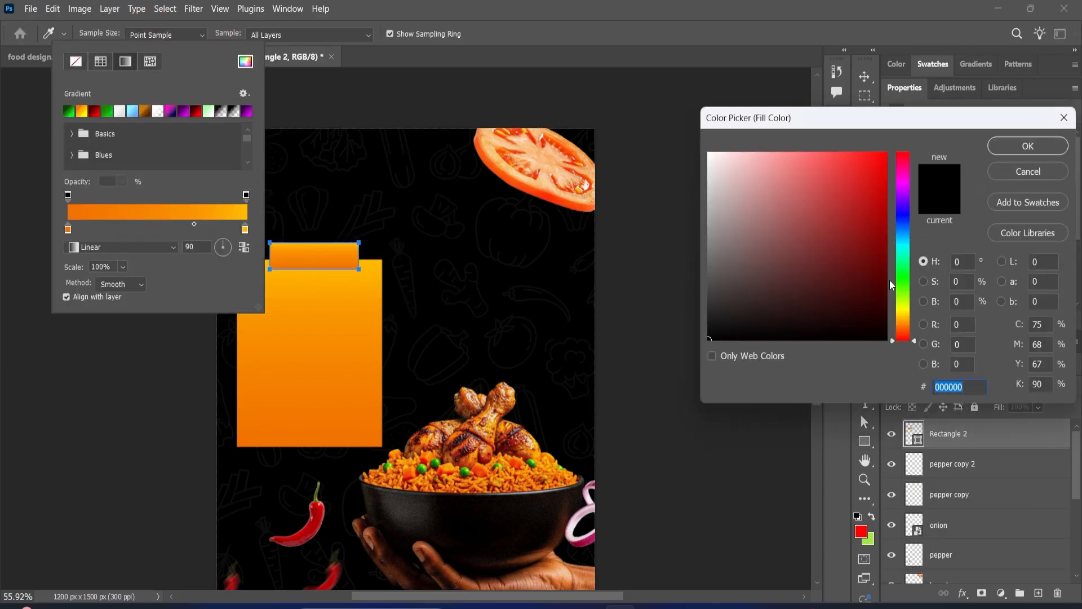
pyautogui.click(903, 275)
pyautogui.click(889, 255)
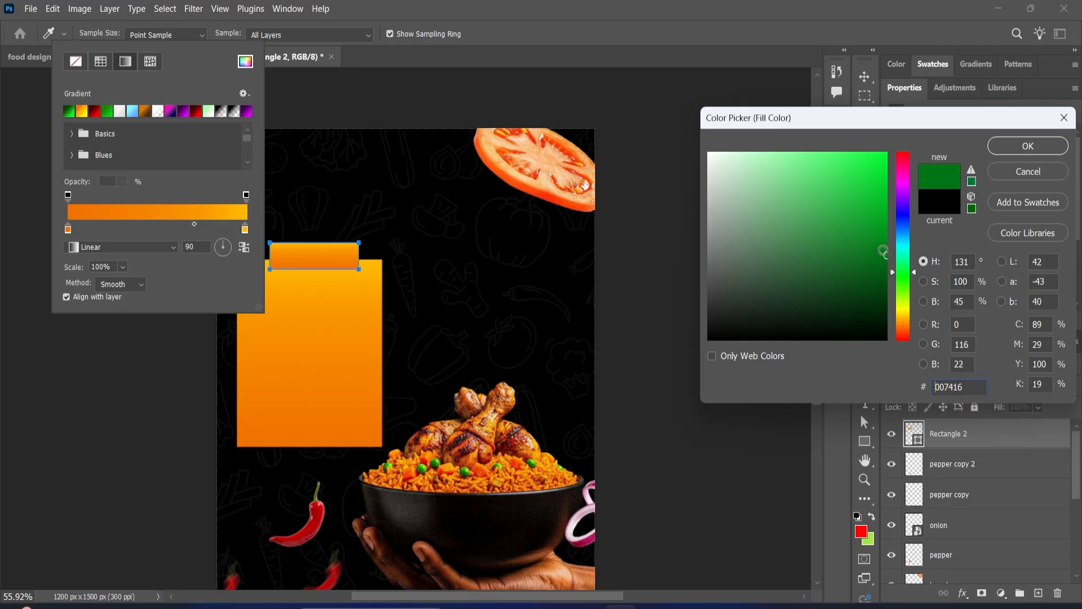
pyautogui.click(890, 266)
pyautogui.moveTo(912, 271); pyautogui.dragTo(910, 276)
pyautogui.click(888, 236)
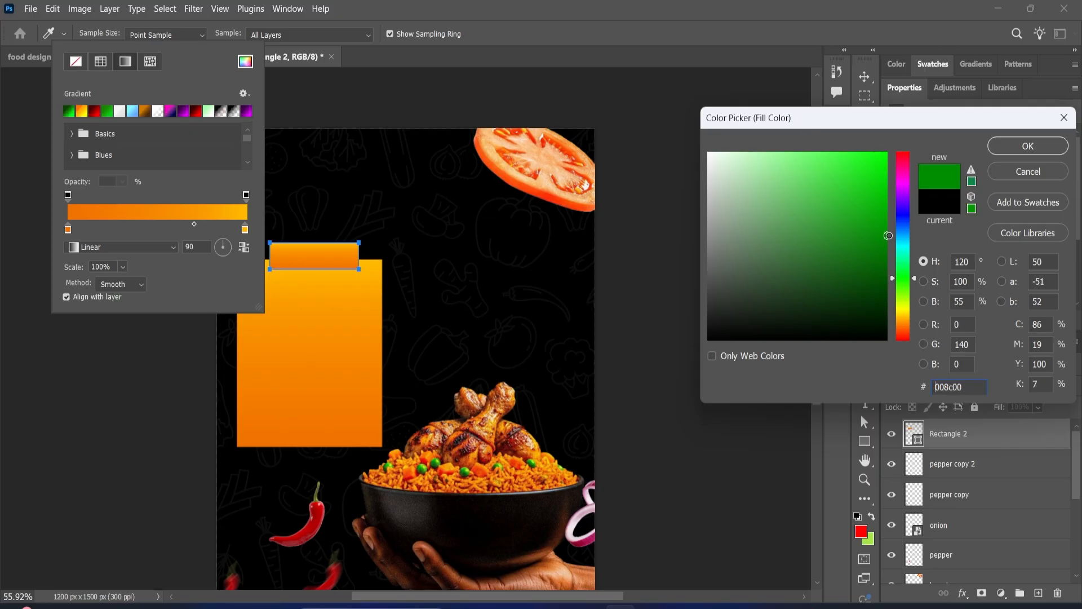
pyautogui.click(1025, 145)
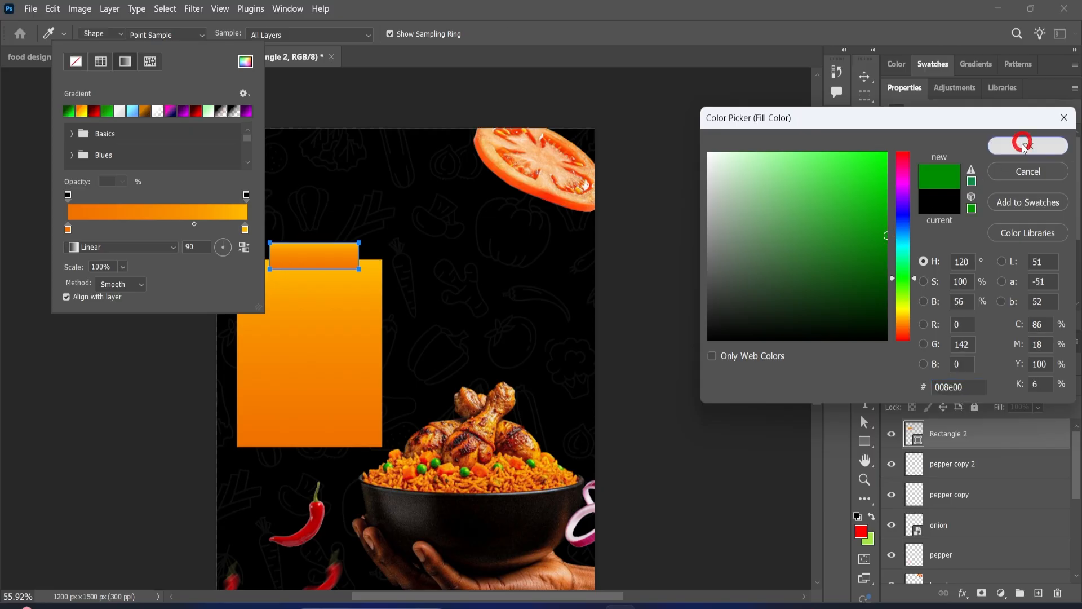
# Move the green rectangle slightly down and left so it is centred over the gradient rectangle's upper edge
pyautogui.click(864, 77)
pyautogui.click(602, 228)
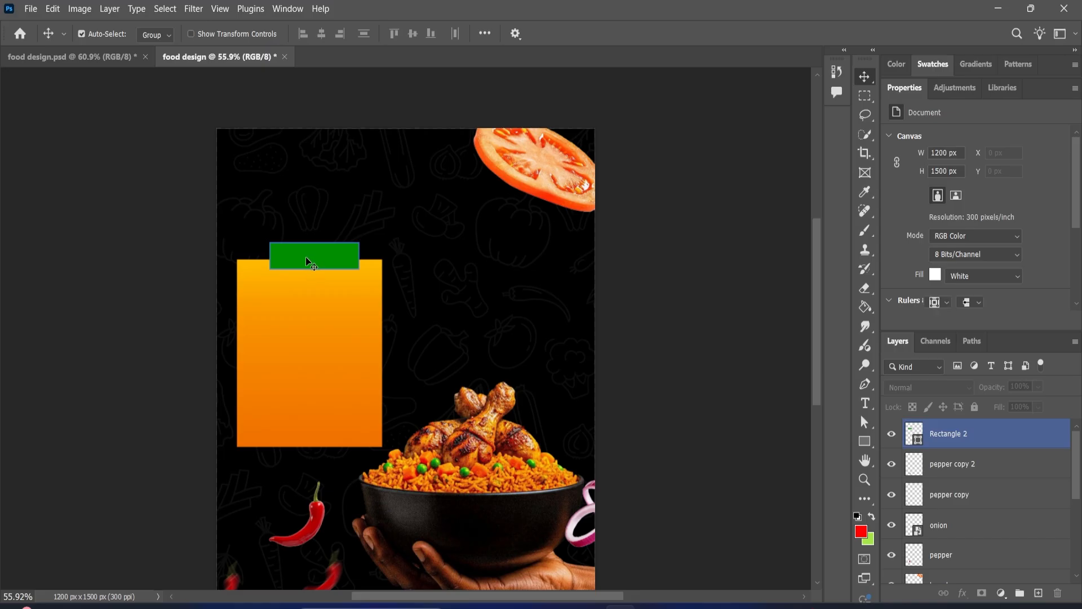
pyautogui.moveTo(318, 260)
pyautogui.mouseDown()
pyautogui.moveTo(303, 264)
pyautogui.moveTo(313, 263)
pyautogui.mouseUp()
pyautogui.click(498, 254)
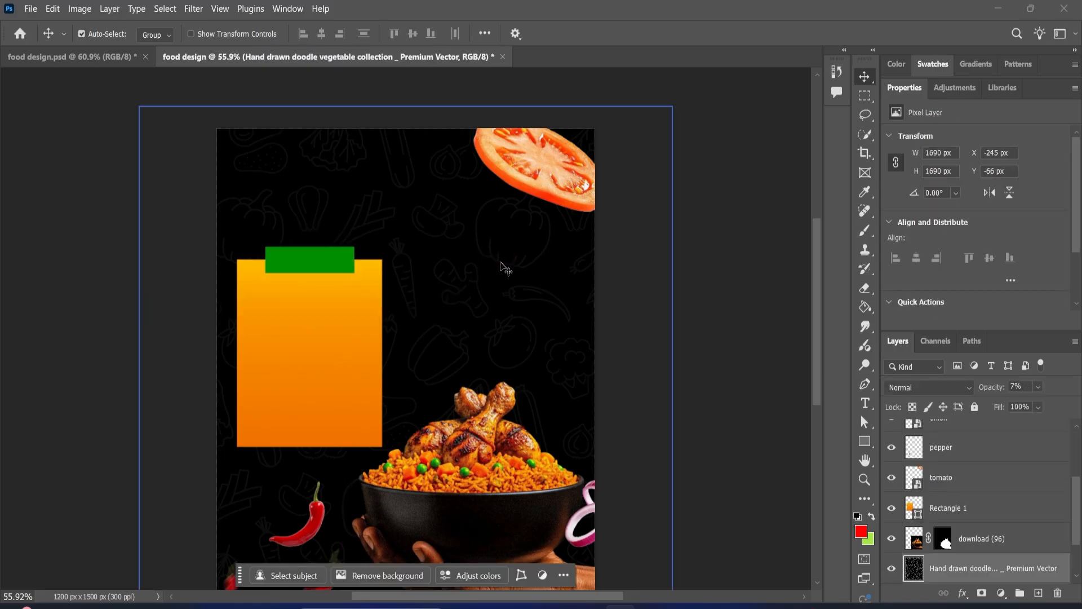
# Add a Lorem Ipsum placeholder text in Montserrat Thin at the green rectangle and bring its layer to the top of the stack
pyautogui.doubleClick(911, 94)
pyautogui.scroll(2, 960, 271)
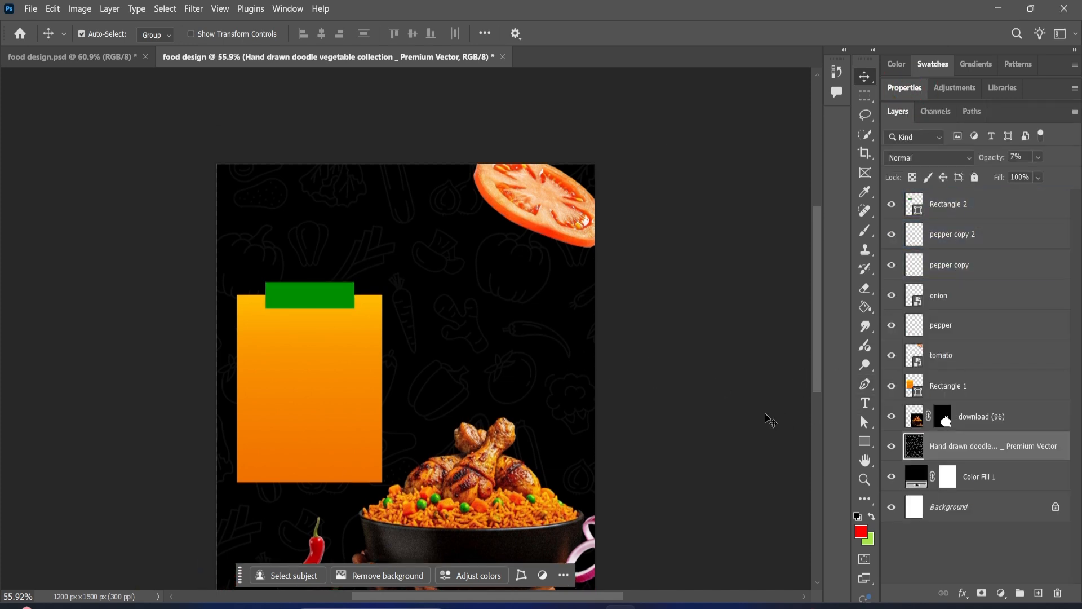
pyautogui.scroll(-2, 770, 421)
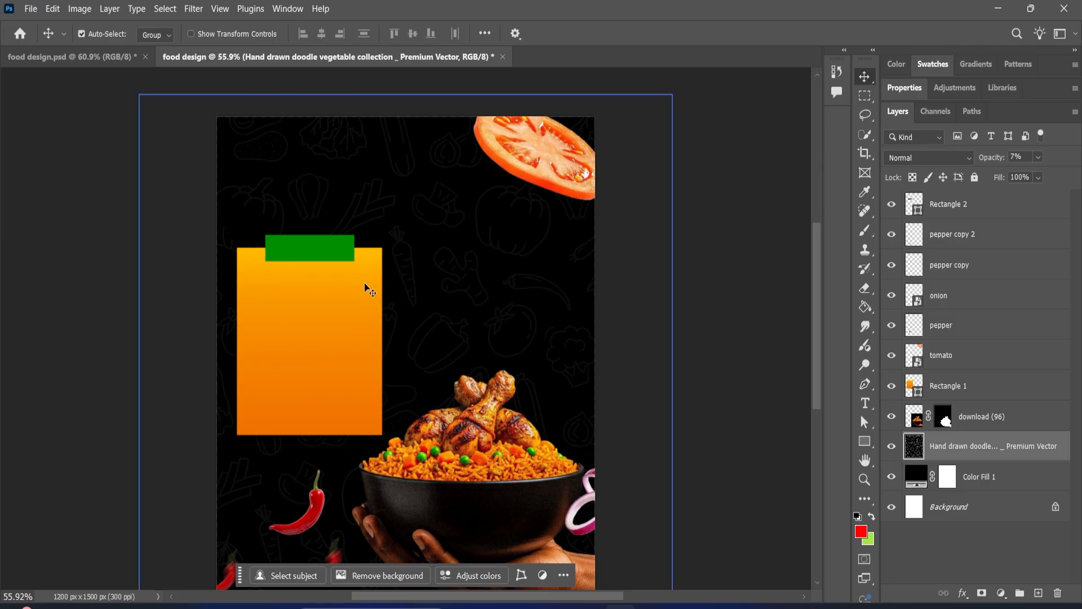
pyautogui.click(866, 404)
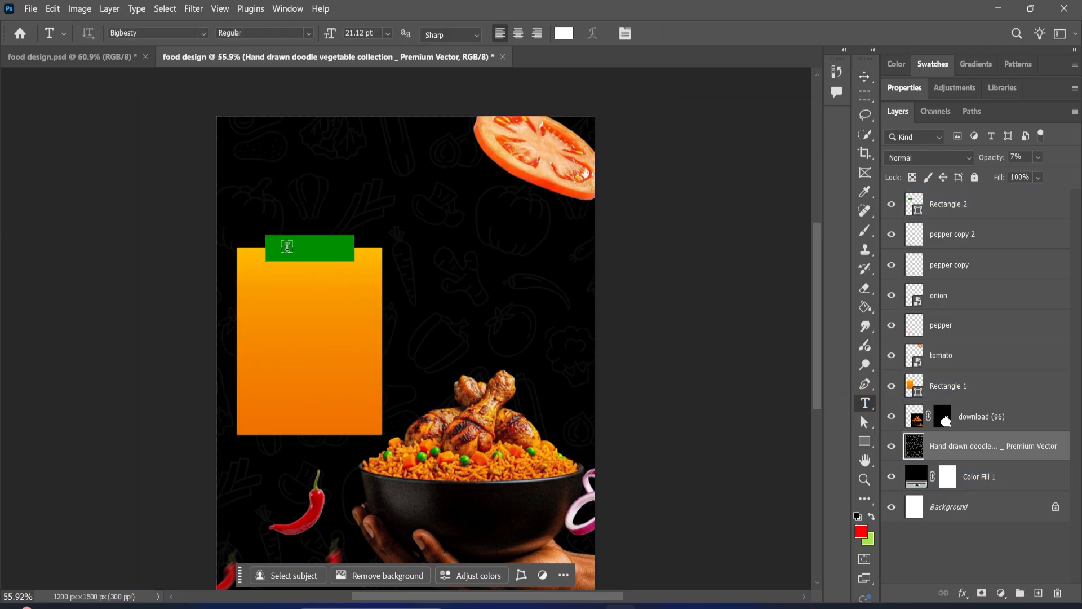
pyautogui.click(287, 247)
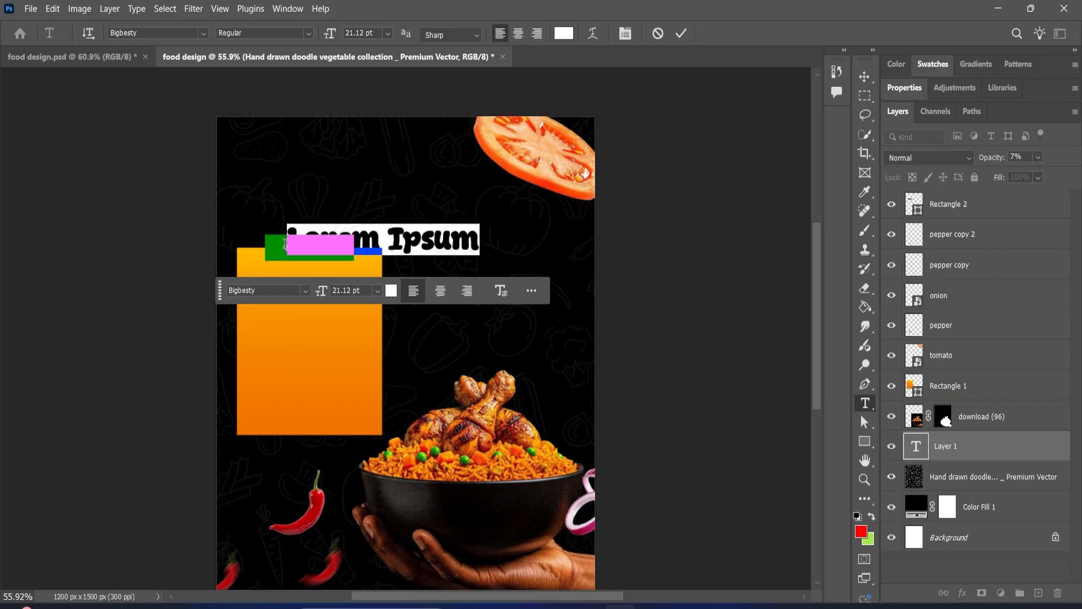
pyautogui.click(203, 34)
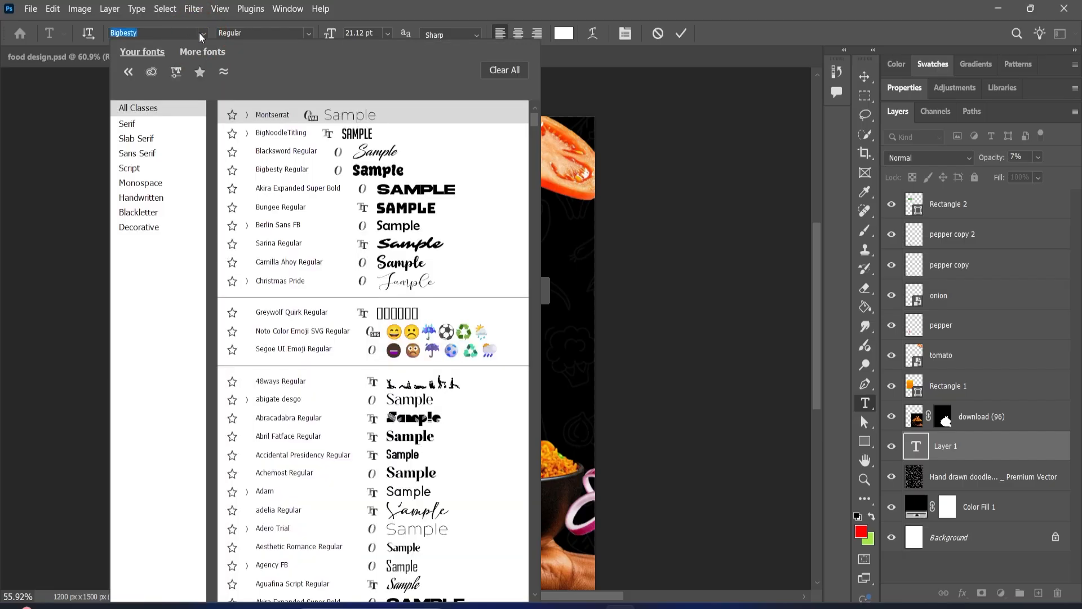
pyautogui.click(287, 117)
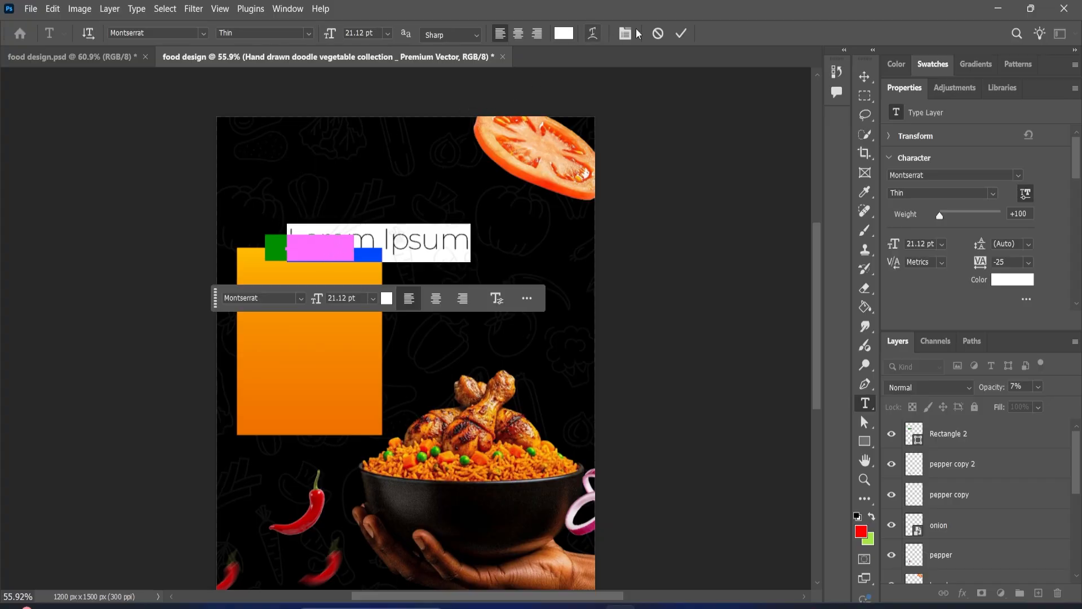
pyautogui.click(684, 33)
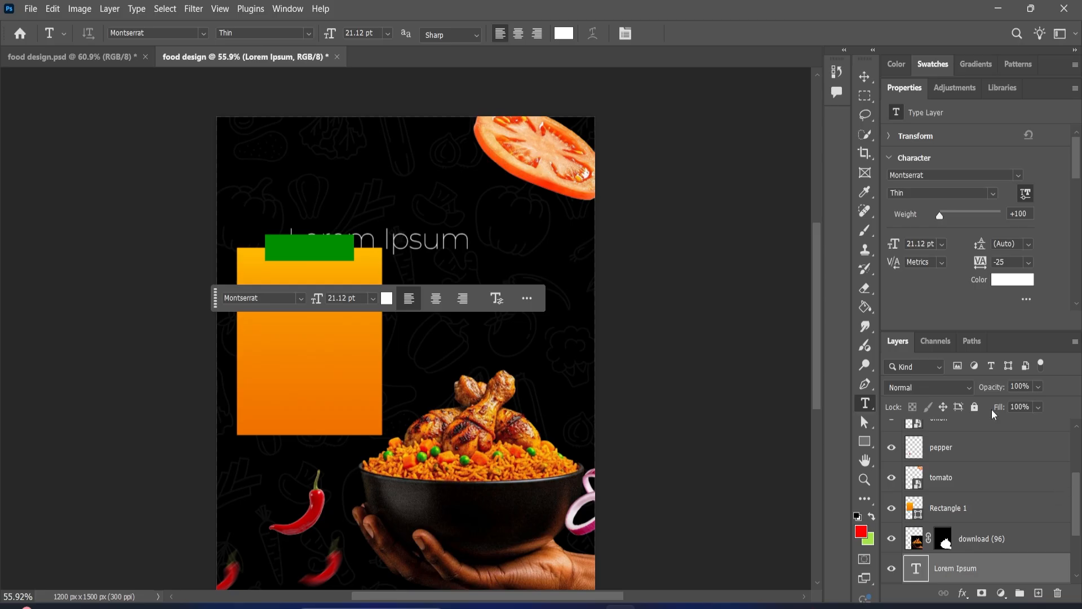
pyautogui.doubleClick(916, 89)
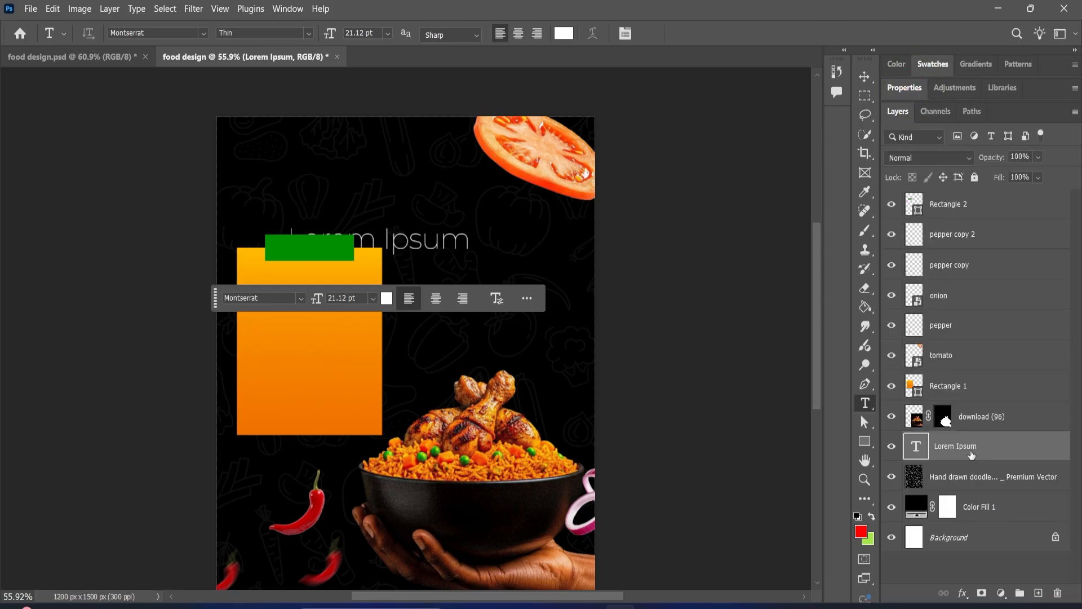
pyautogui.moveTo(971, 454); pyautogui.dragTo(969, 199)
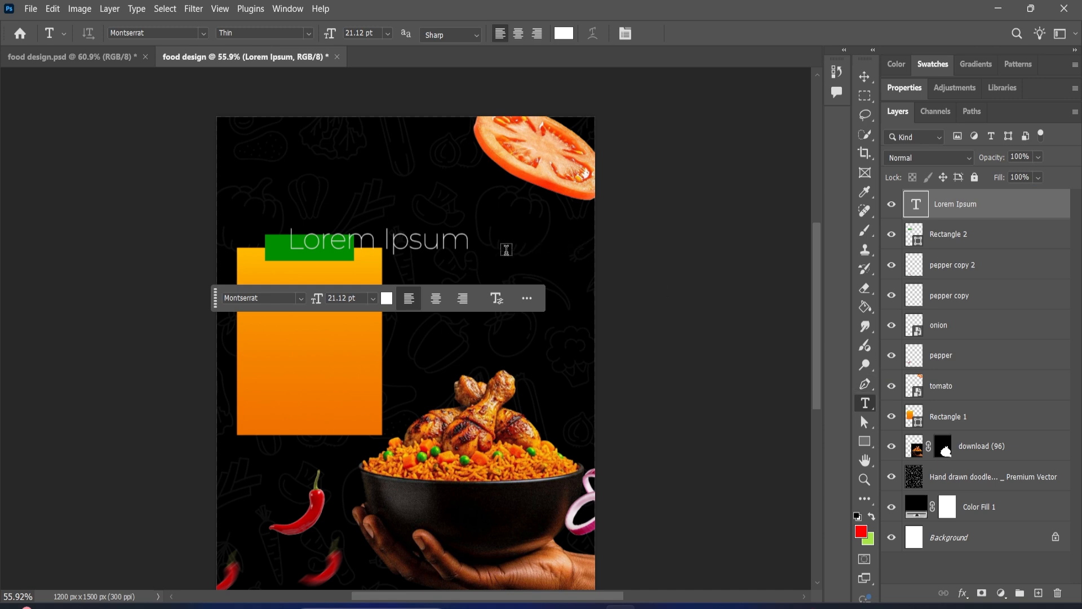
# Set the placeholder text to 8 pt SemiBold and centre it over the green rectangle
pyautogui.doubleClick(420, 248)
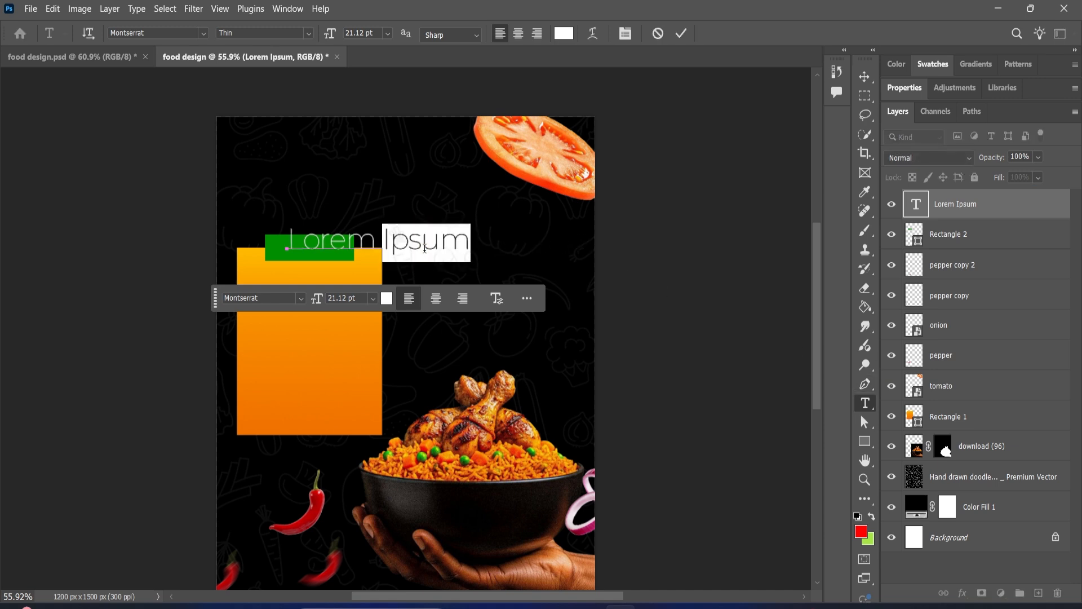
pyautogui.tripleClick(434, 253)
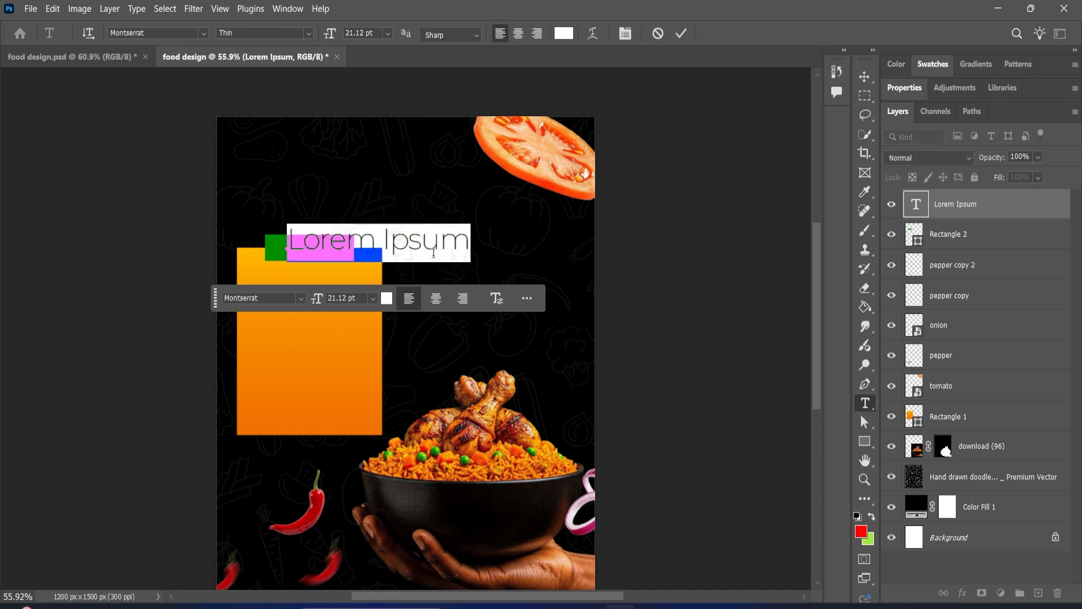
pyautogui.click(389, 34)
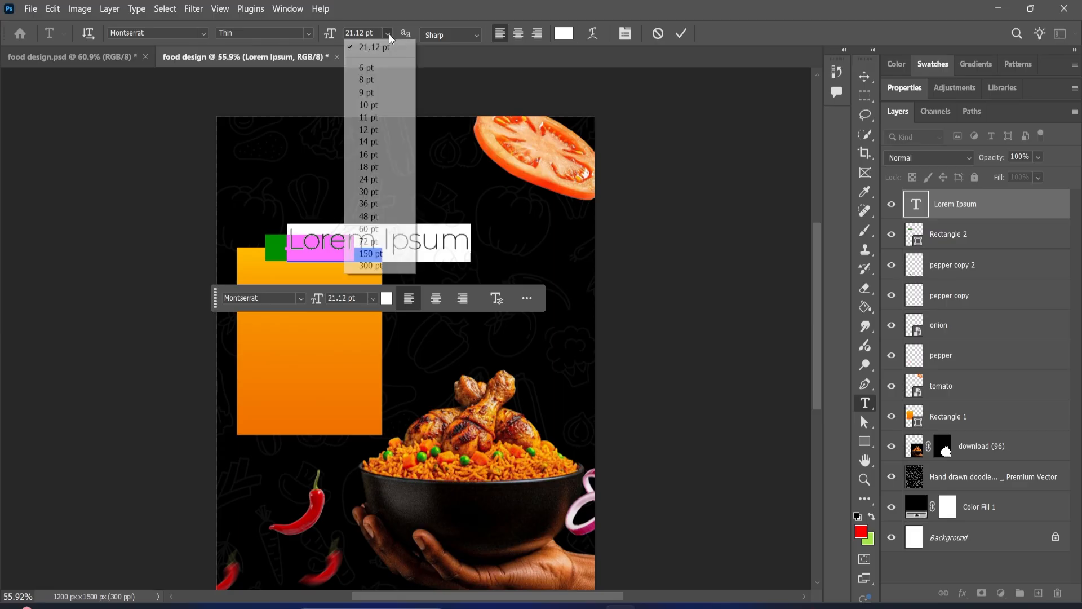
pyautogui.click(369, 80)
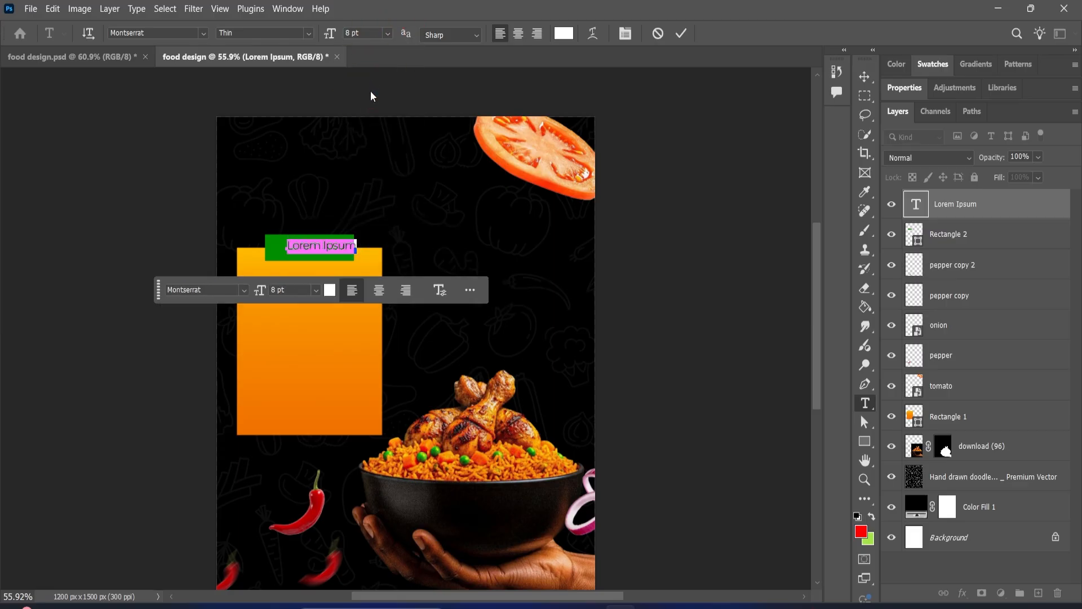
pyautogui.click(309, 33)
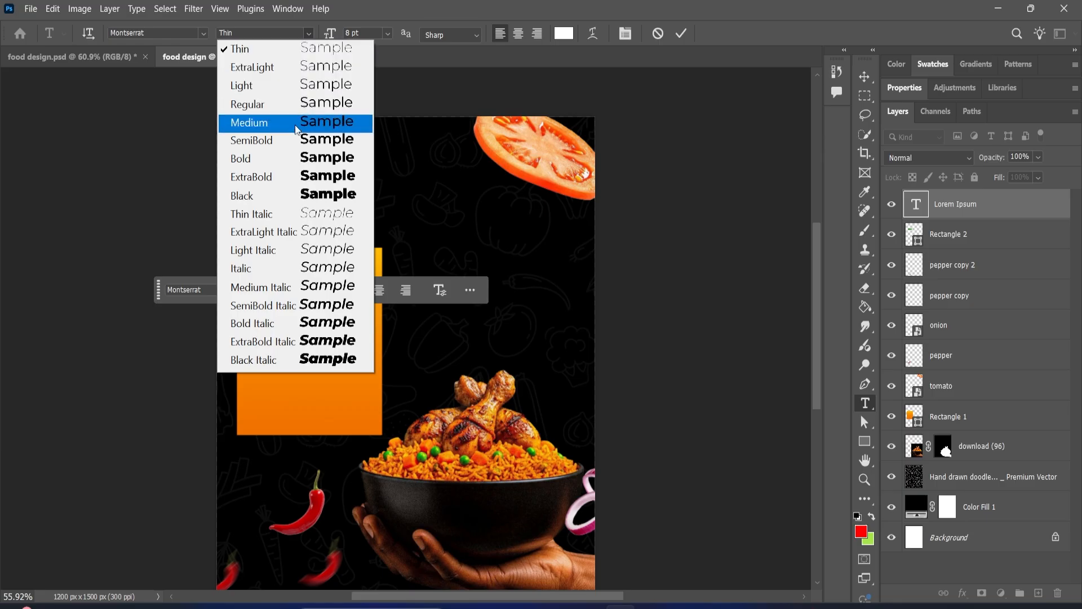
pyautogui.click(289, 150)
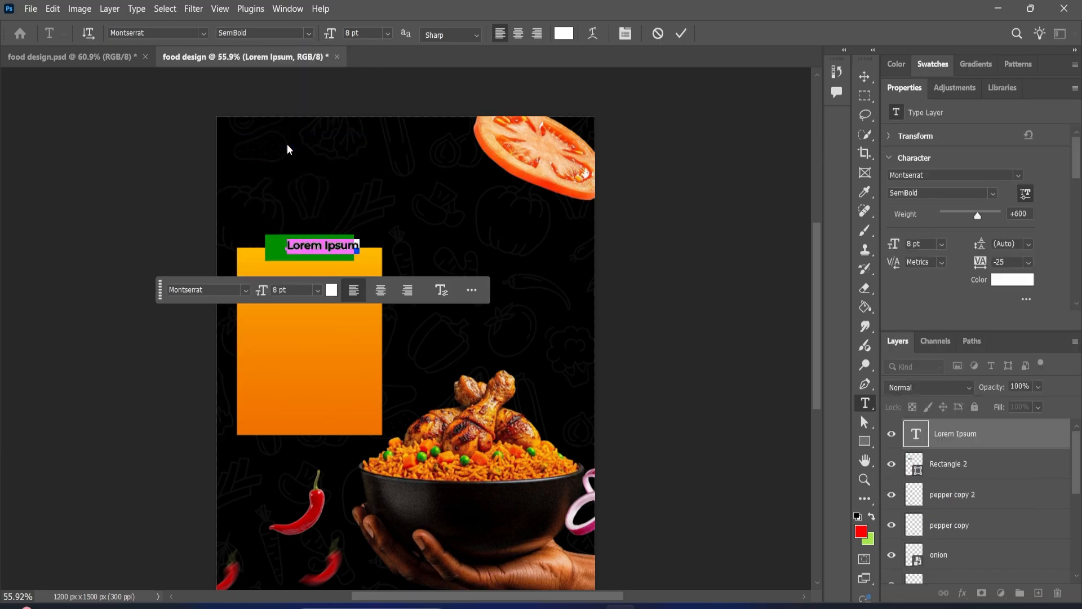
pyautogui.click(682, 34)
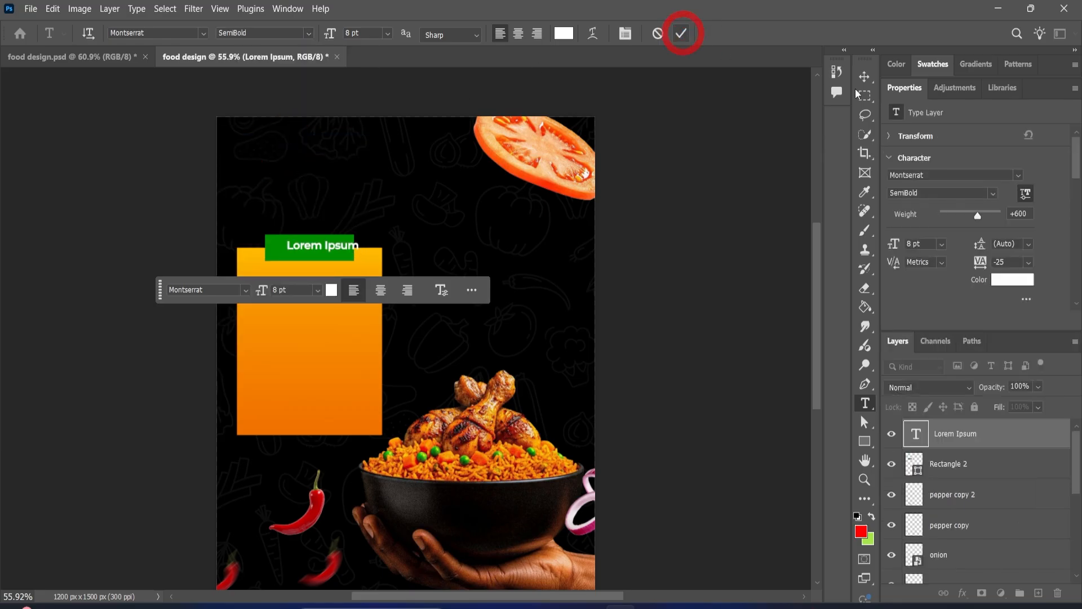
pyautogui.click(865, 76)
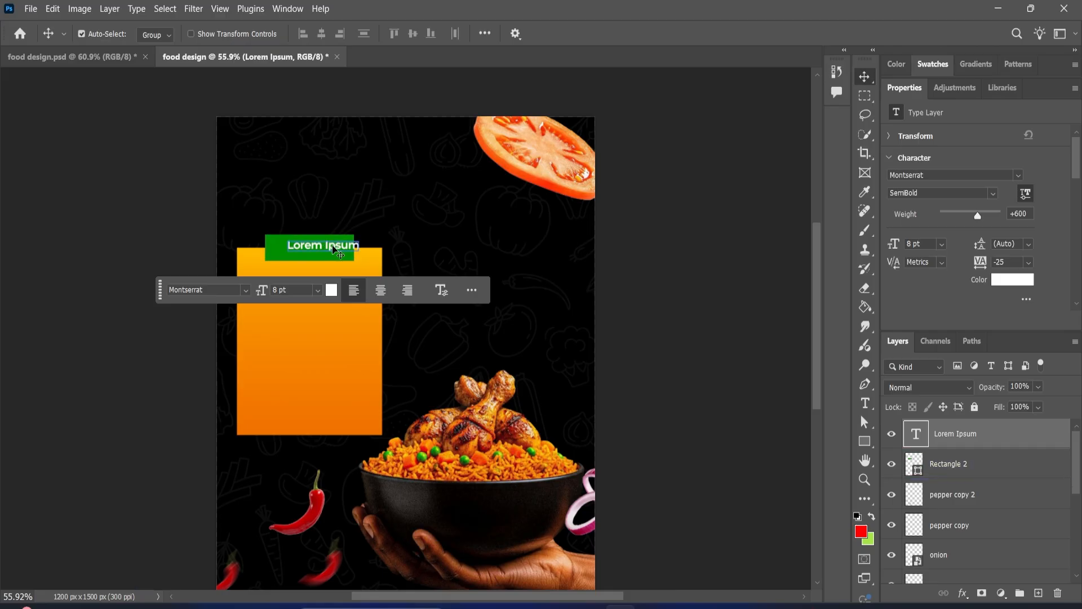
pyautogui.moveTo(332, 249); pyautogui.dragTo(318, 251)
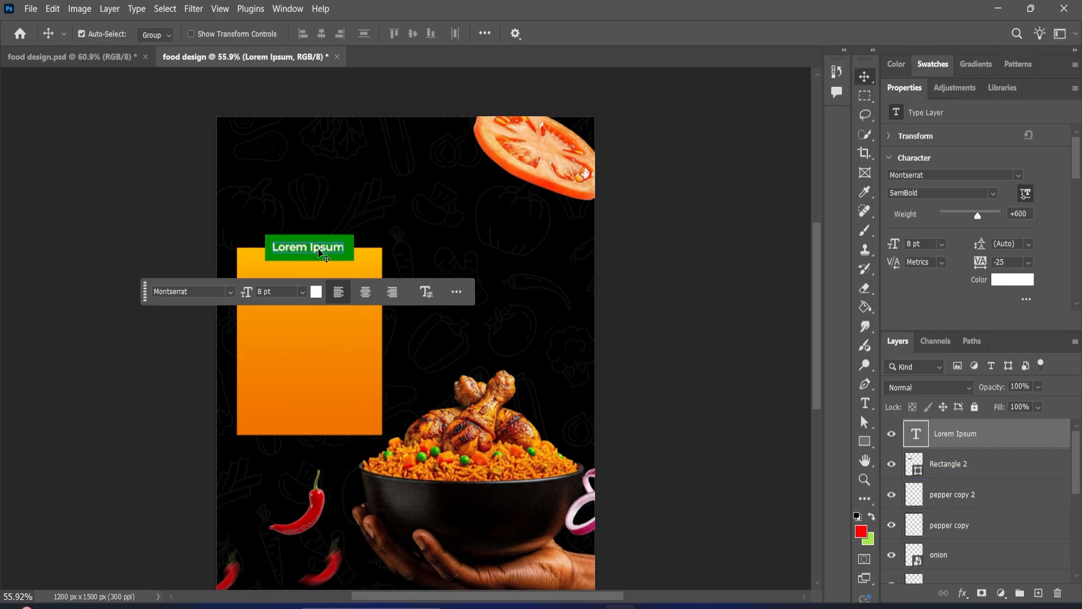
# Replace the placeholder text with SERVICES and re-centre it on the green rectangle
pyautogui.scroll(3, 262, 282)
pyautogui.scroll(2, 262, 279)
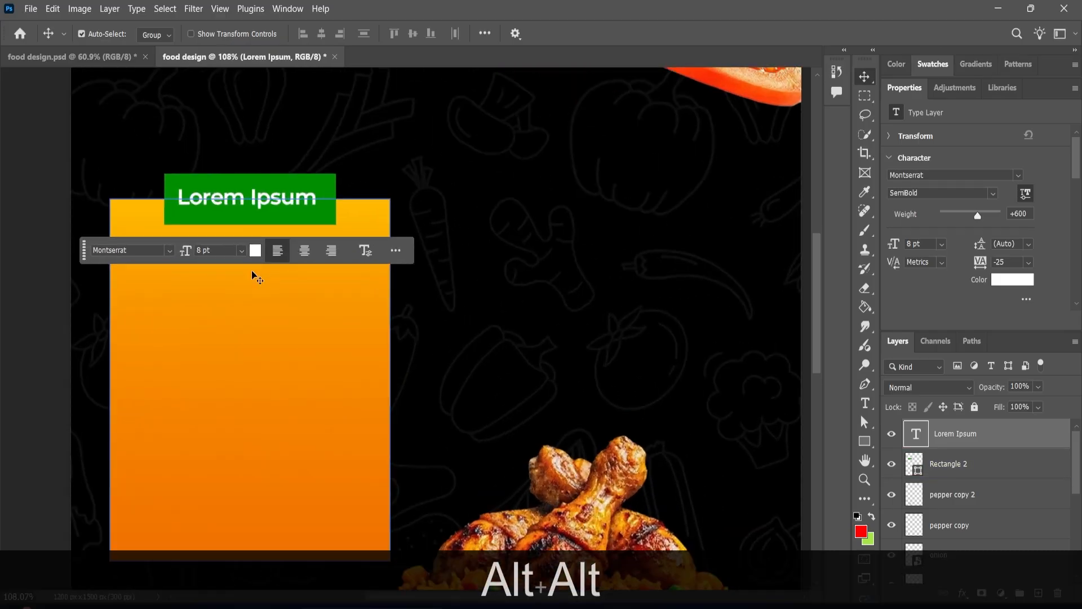
pyautogui.doubleClick(251, 201)
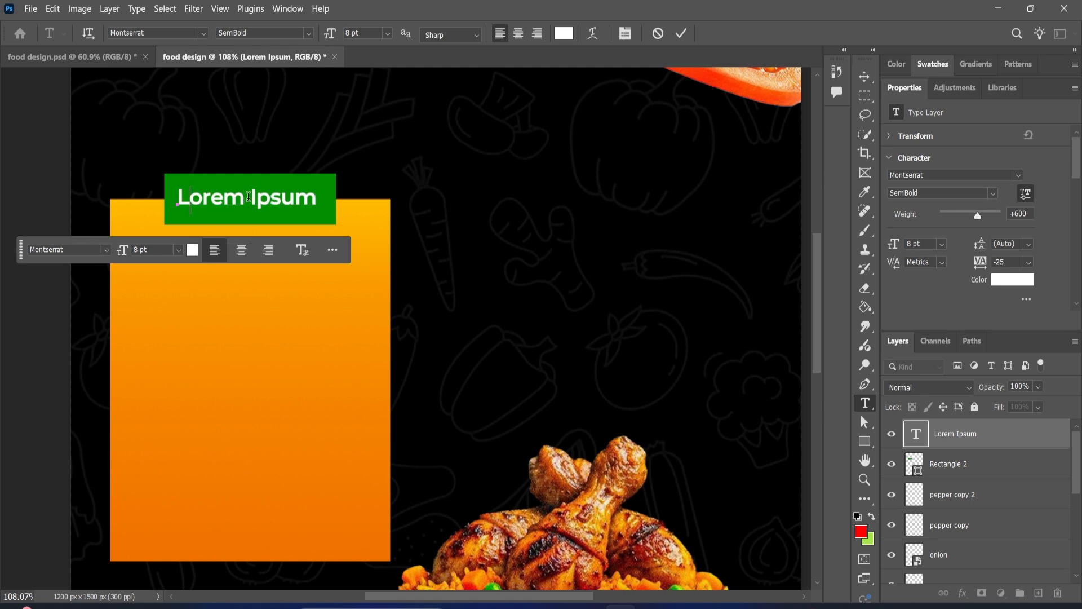
pyautogui.write('SERV')
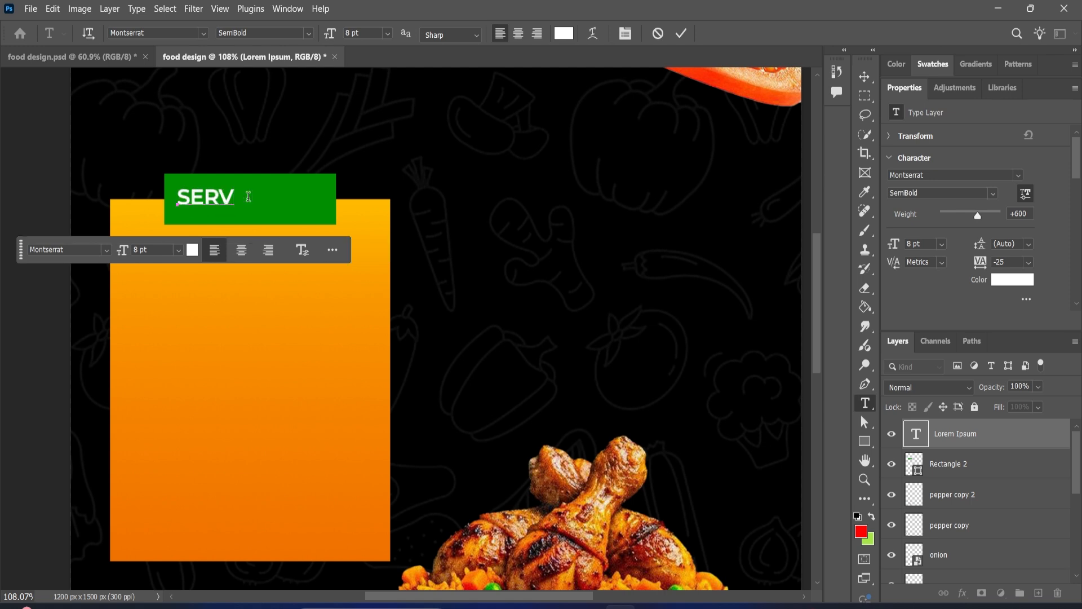
pyautogui.write('ICES')
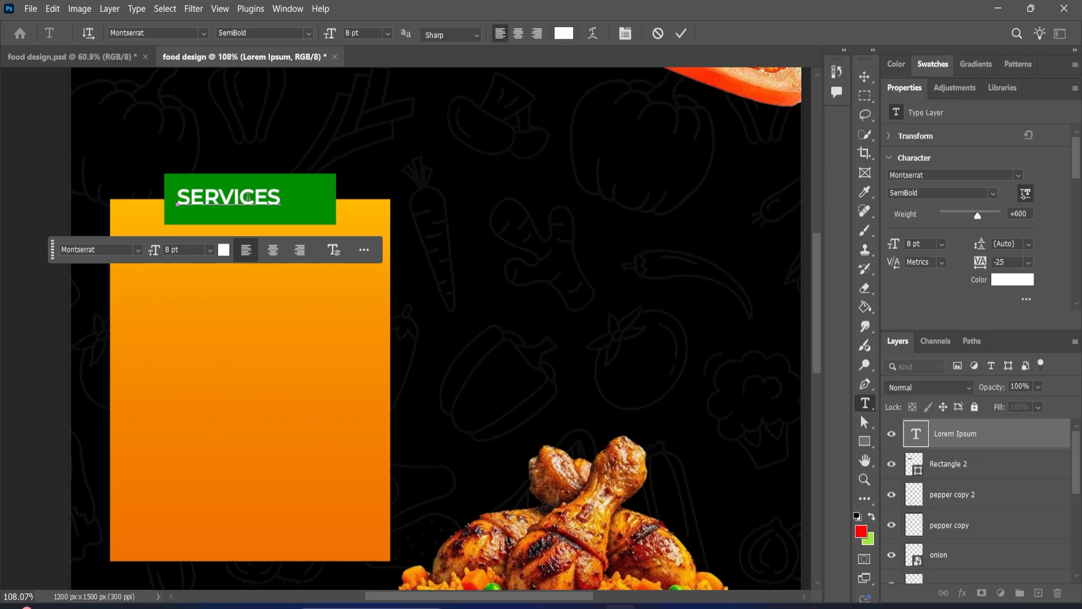
pyautogui.click(681, 34)
pyautogui.press('v')
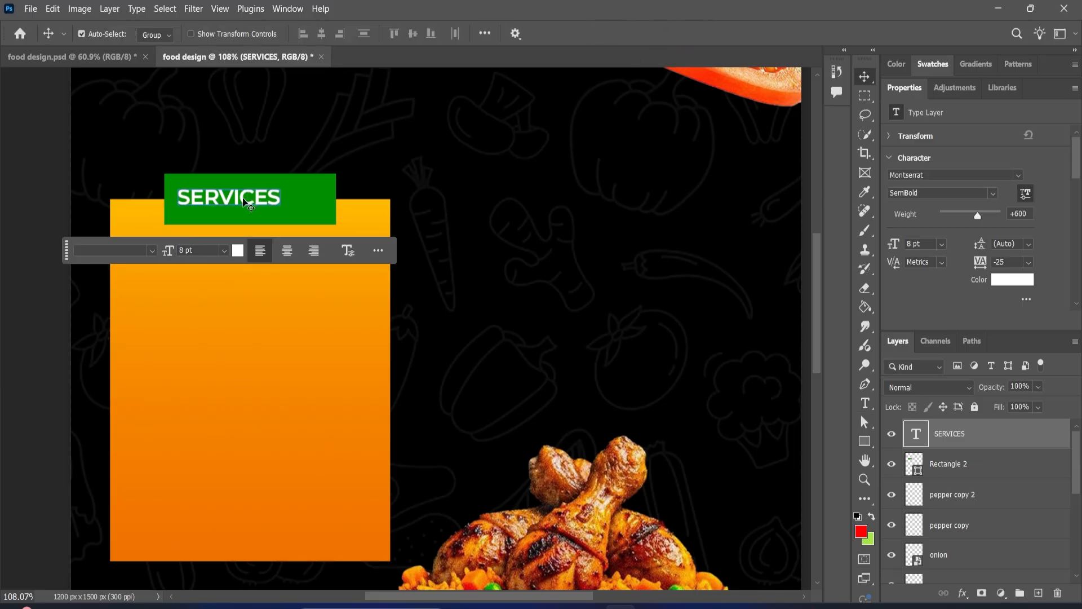
pyautogui.moveTo(245, 203); pyautogui.dragTo(261, 204)
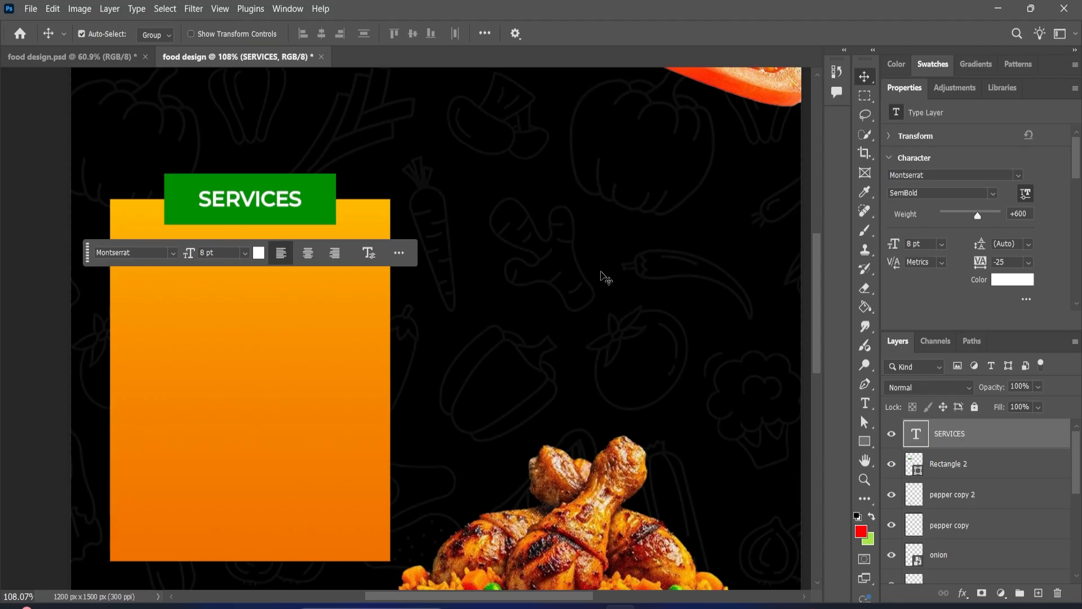
# Add a FRIED RICE text line near the upper-left corner of the orange rectangle, below the SERVICES label
pyautogui.click(862, 405)
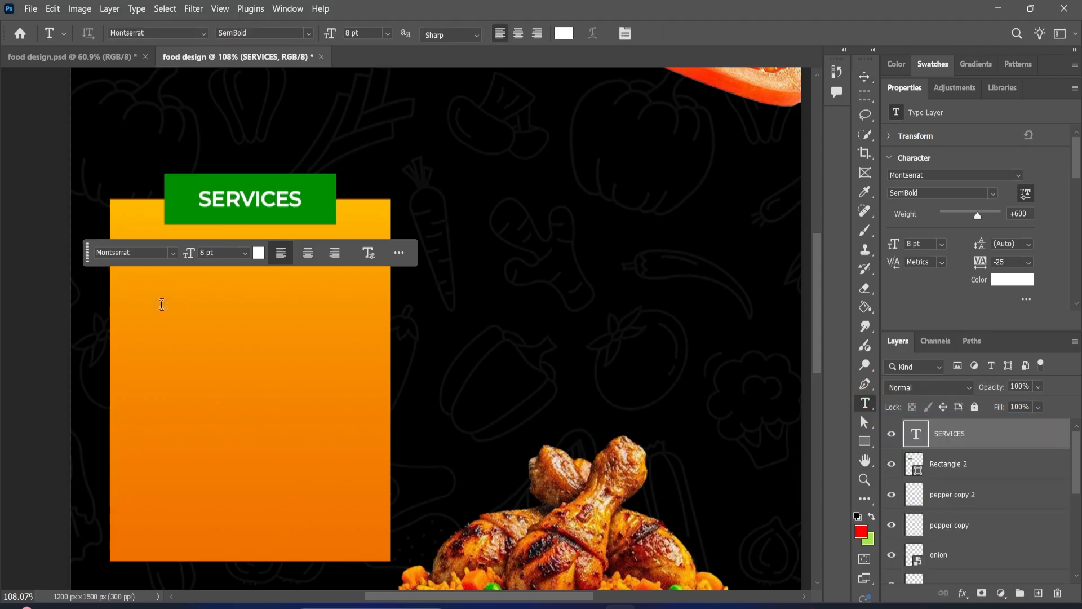
pyautogui.moveTo(93, 259); pyautogui.dragTo(88, 419)
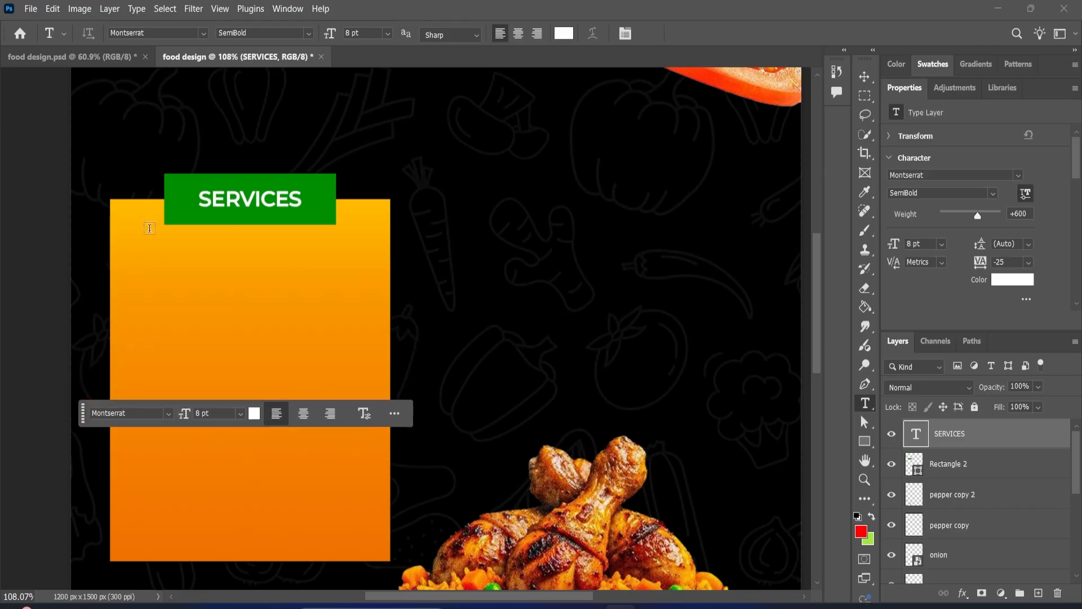
pyautogui.click(132, 263)
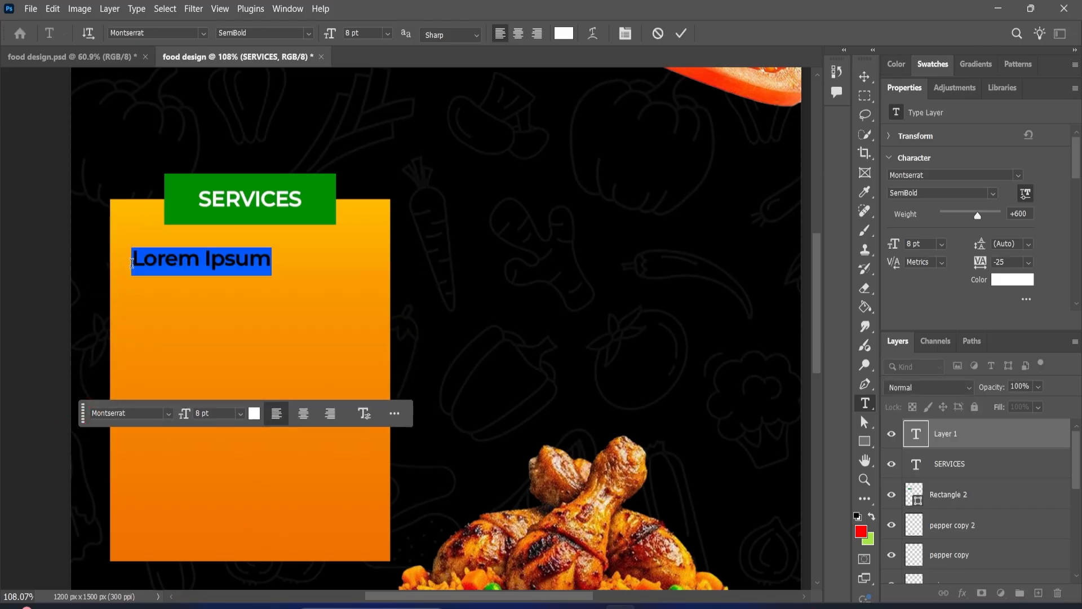
pyautogui.write('FRIE')
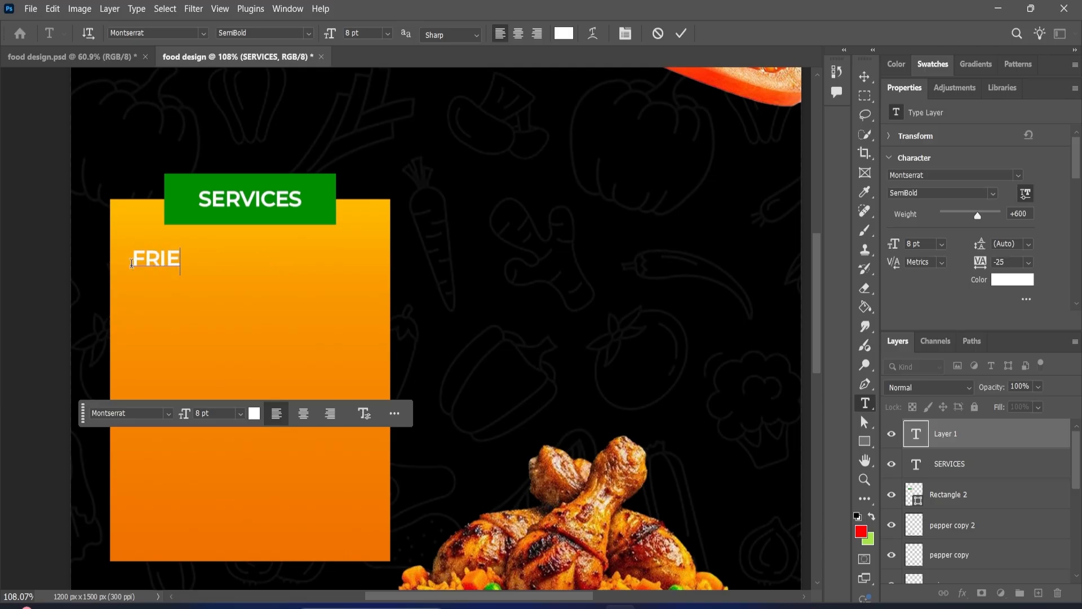
pyautogui.write('D RICE')
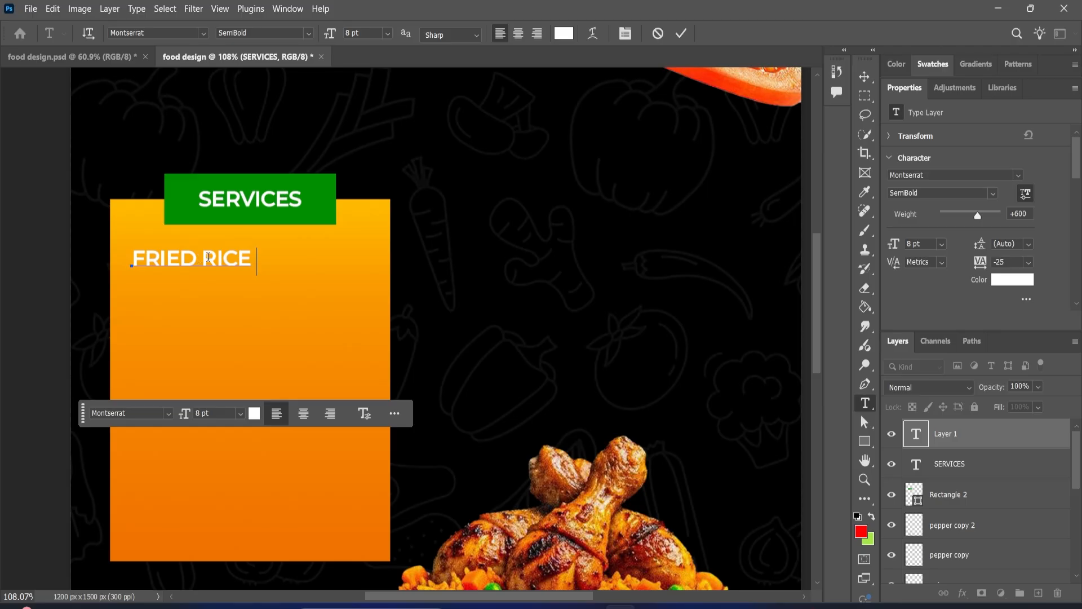
# Set the FRIED RICE text size to 6 pt
pyautogui.tripleClick(208, 257)
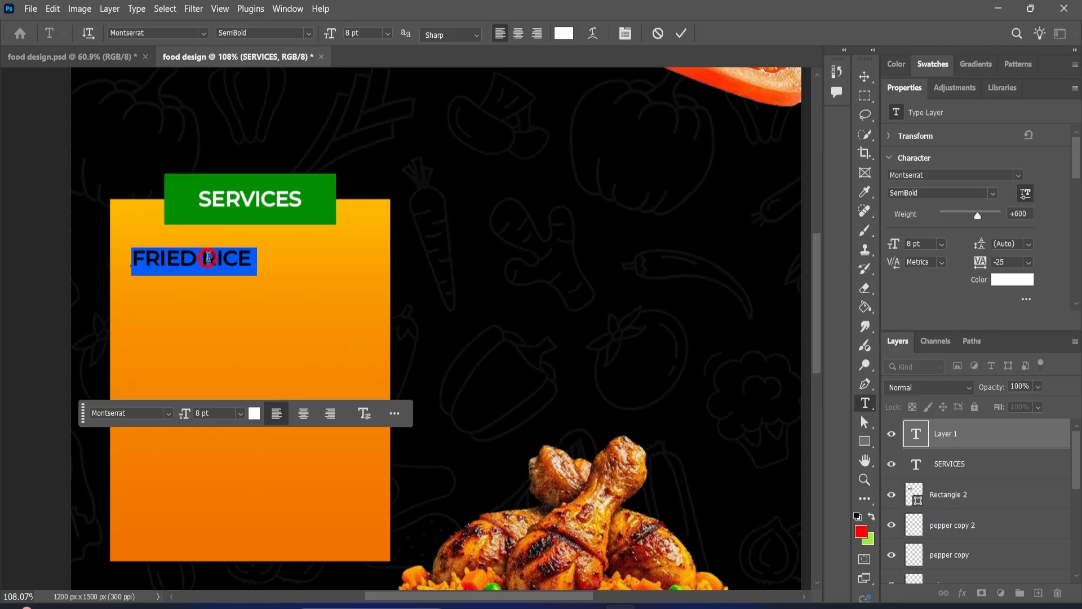
pyautogui.click(388, 34)
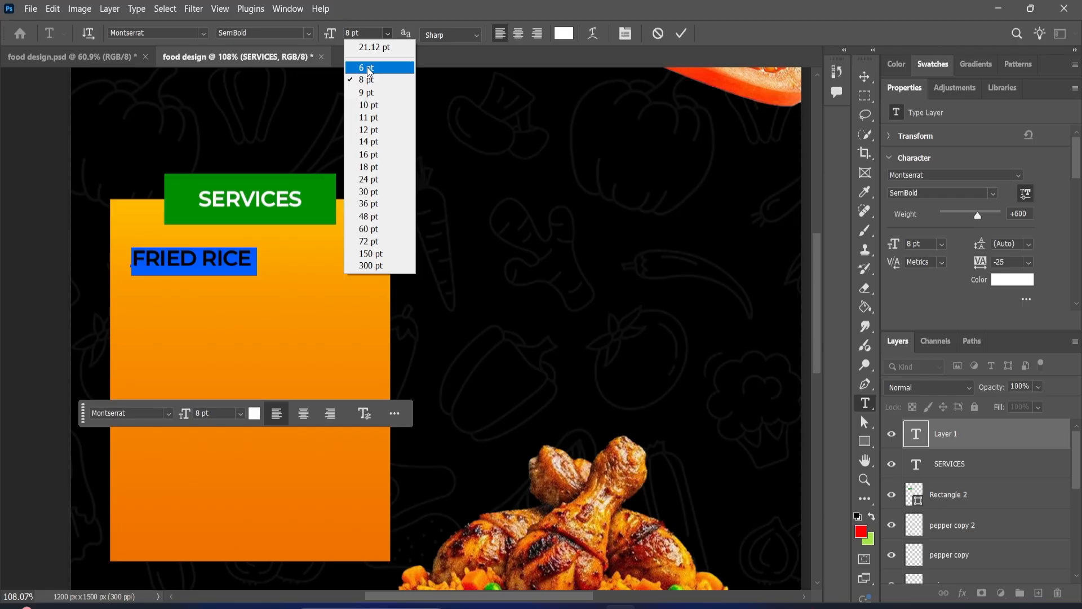
pyautogui.click(369, 68)
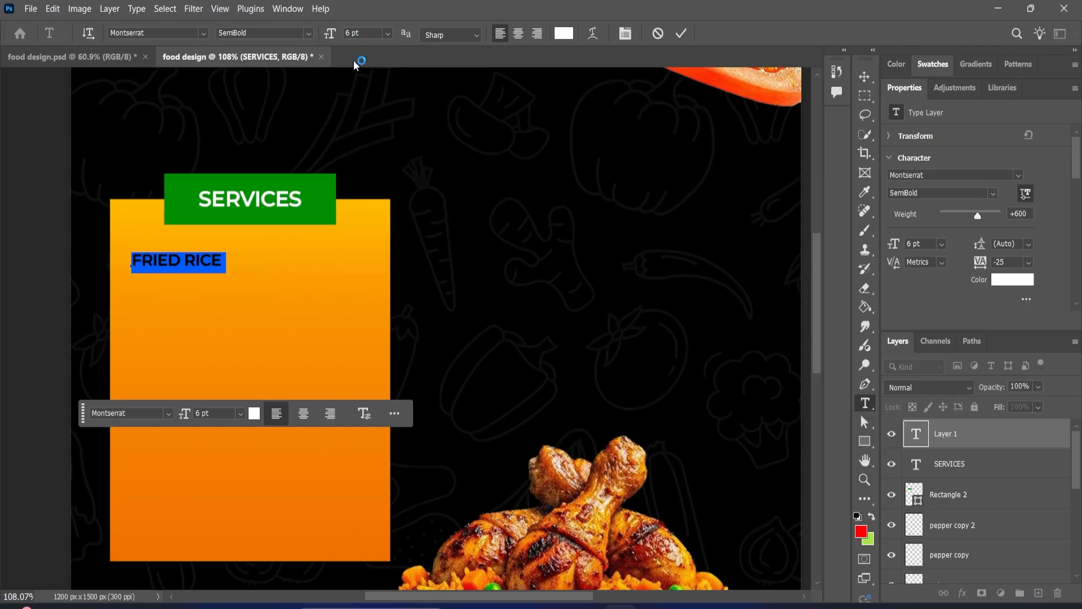
pyautogui.click(681, 34)
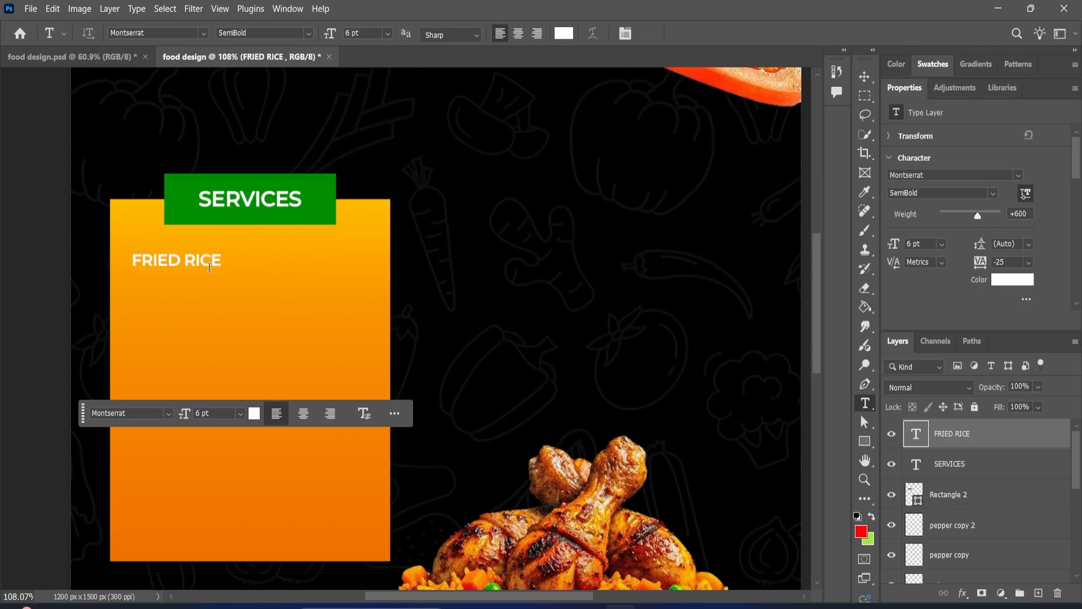
# Duplicate the FRIED RICE text line and place the copy directly below the original
pyautogui.click(865, 77)
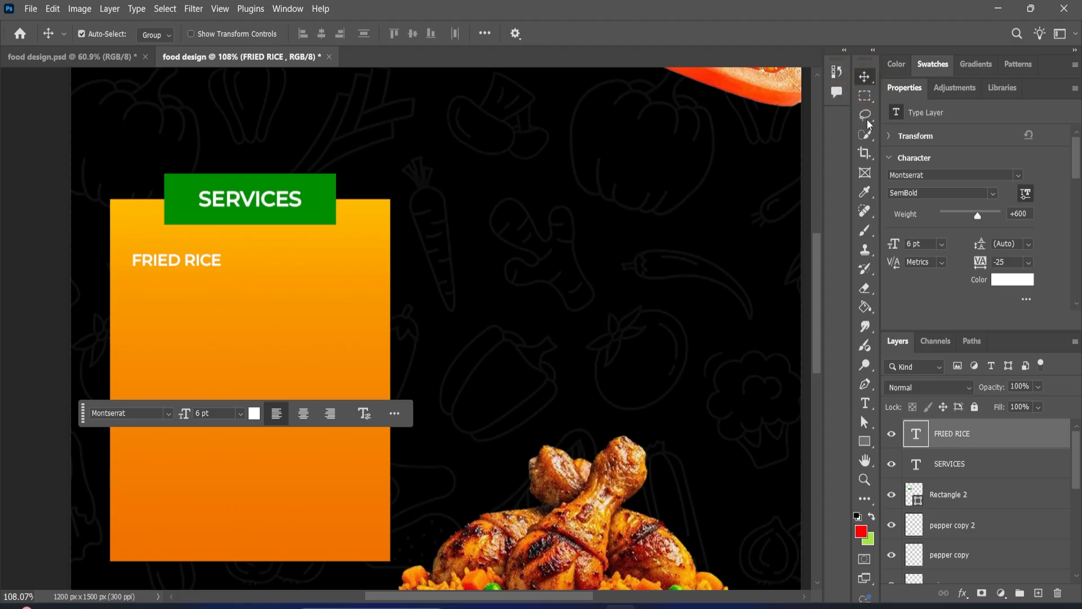
pyautogui.hotkey('ctrl', 'j')
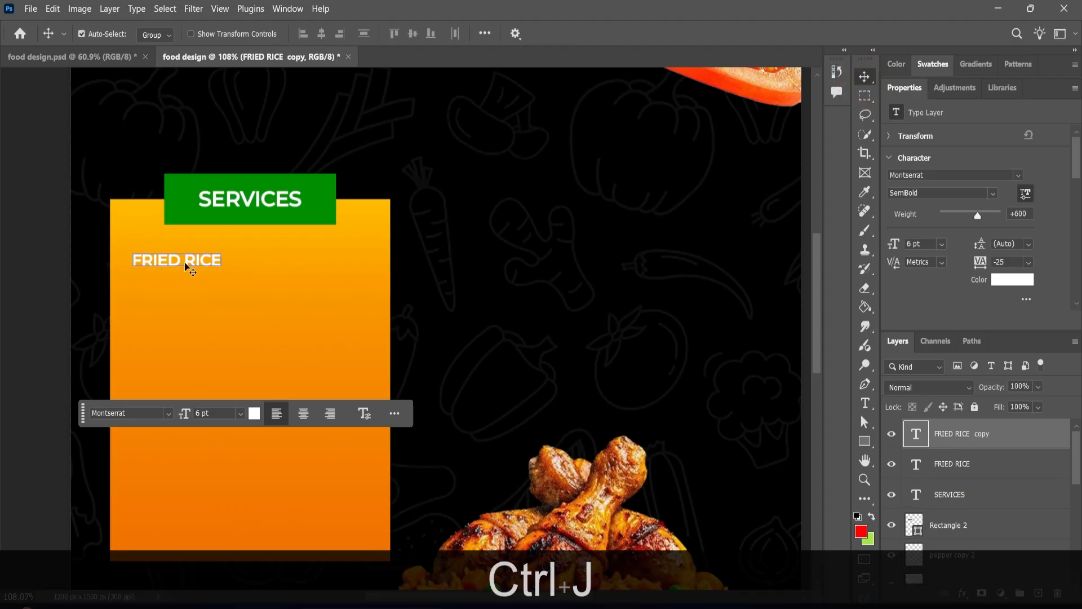
pyautogui.moveTo(185, 261); pyautogui.dragTo(187, 281)
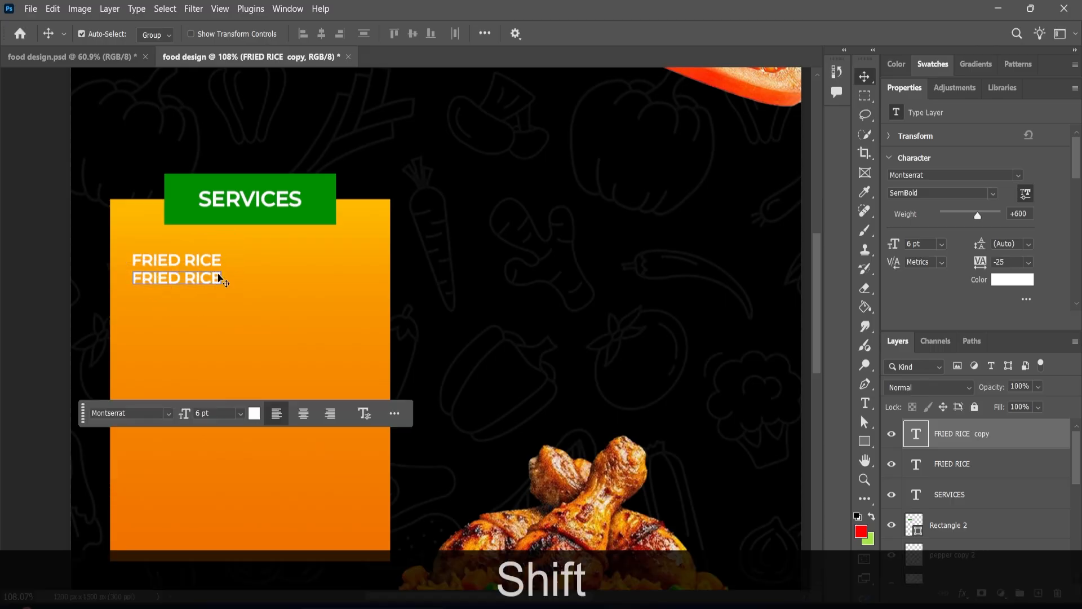
pyautogui.click(255, 274)
pyautogui.click(175, 282)
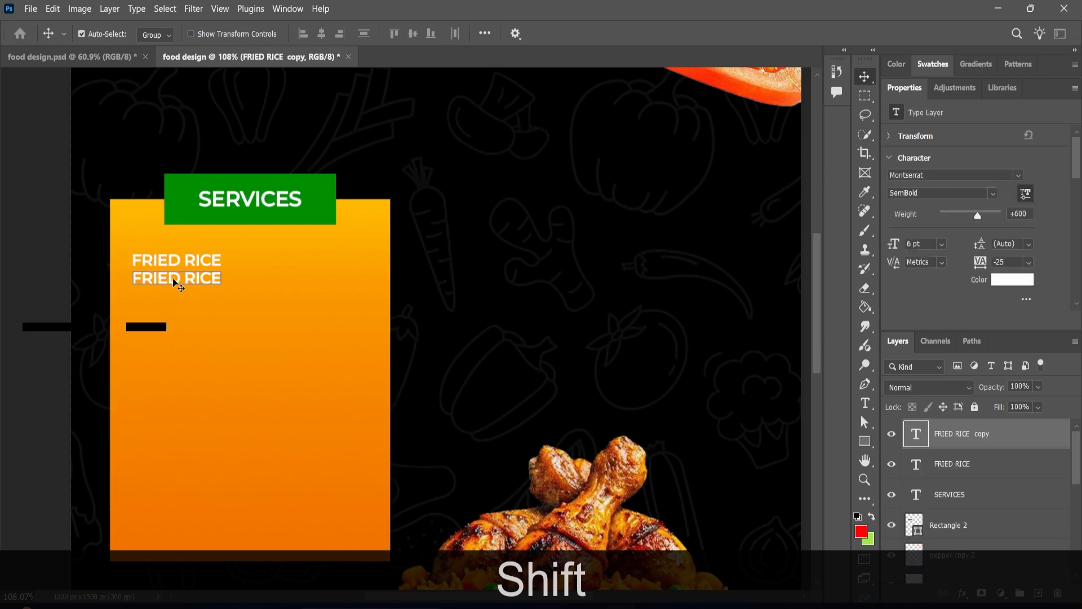
# Change the duplicated FRIED RICE line to read BRACE RICE
pyautogui.doubleClick(175, 281)
pyautogui.click(174, 276)
pyautogui.moveTo(180, 277); pyautogui.dragTo(123, 285)
pyautogui.write('BRACE')
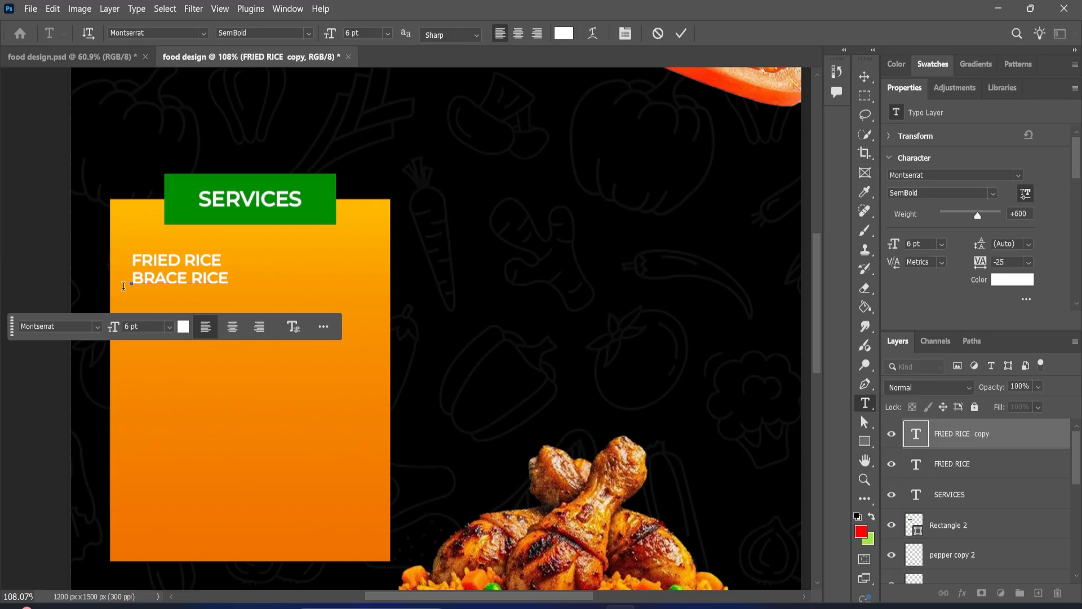
pyautogui.click(682, 33)
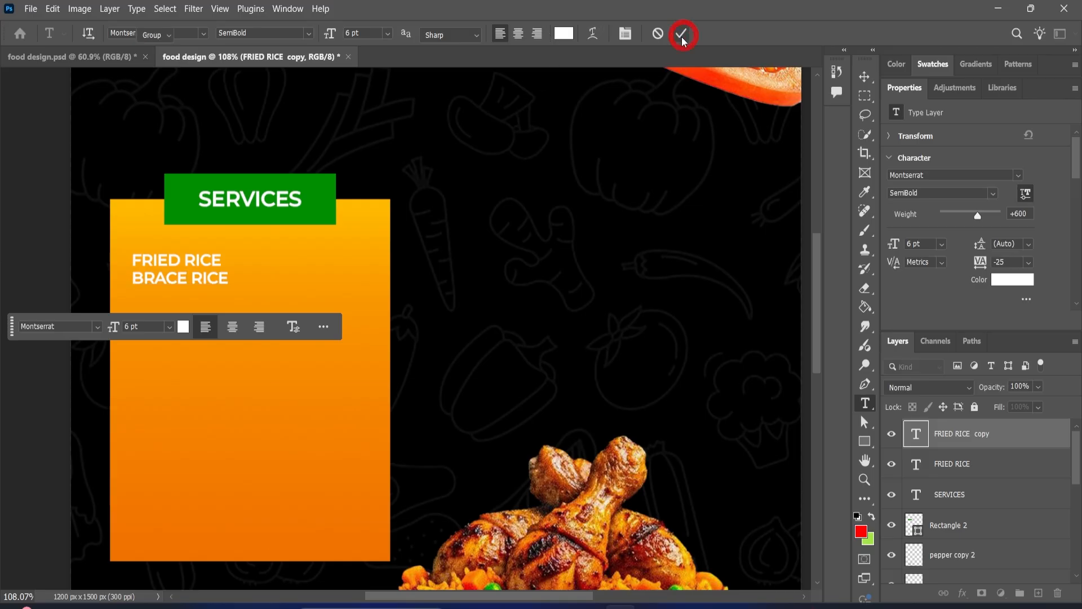
pyautogui.press('v')
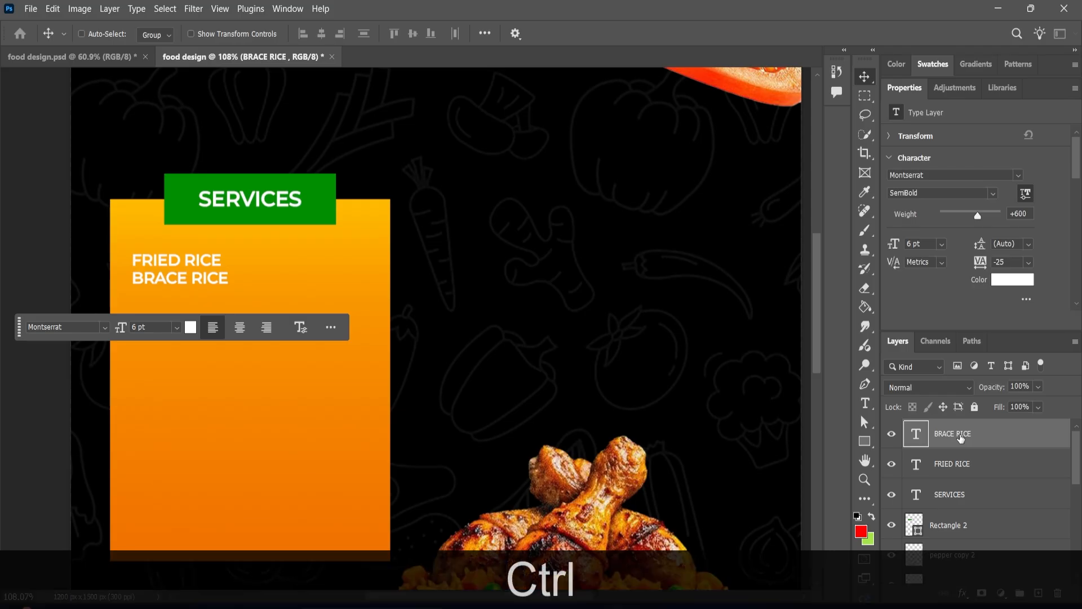
# Duplicate the BRACE RICE line directly below itself and change the copy to FUFU
pyautogui.hotkey('ctrl', 'j')
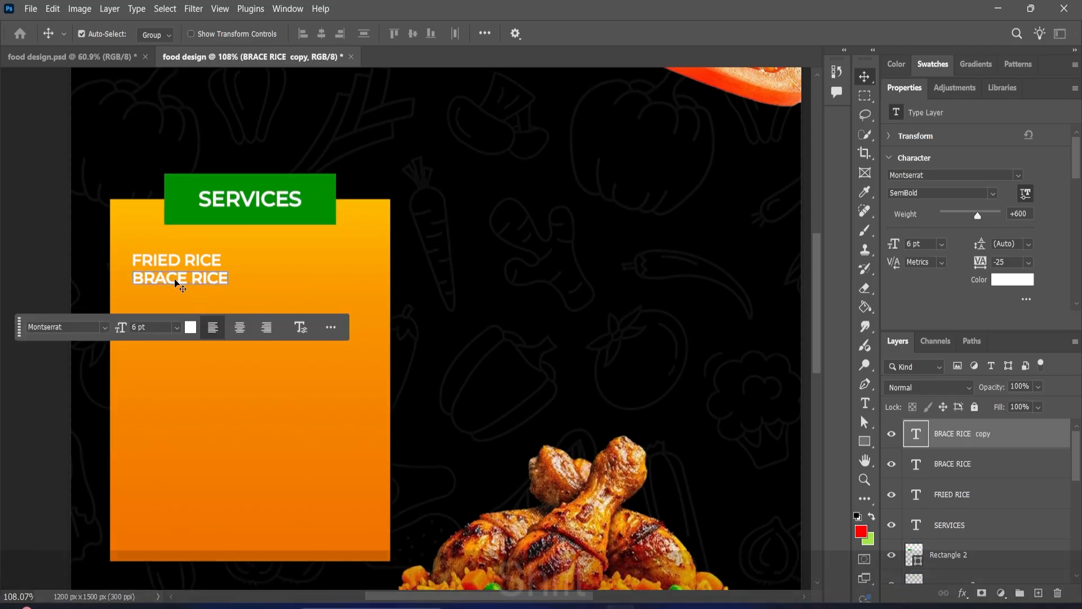
pyautogui.moveTo(174, 278); pyautogui.dragTo(174, 300)
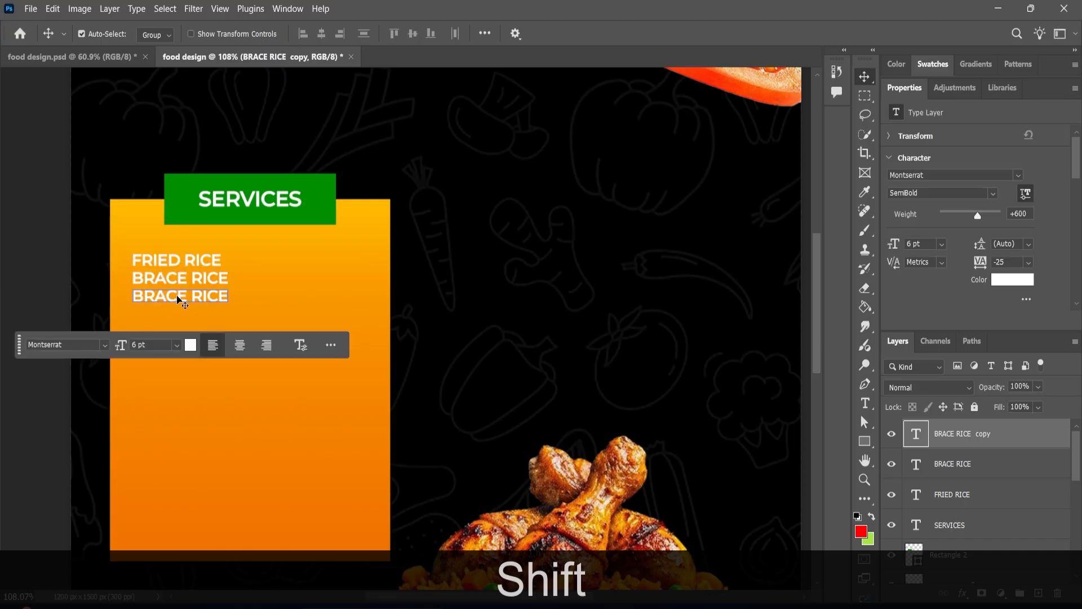
pyautogui.doubleClick(178, 297)
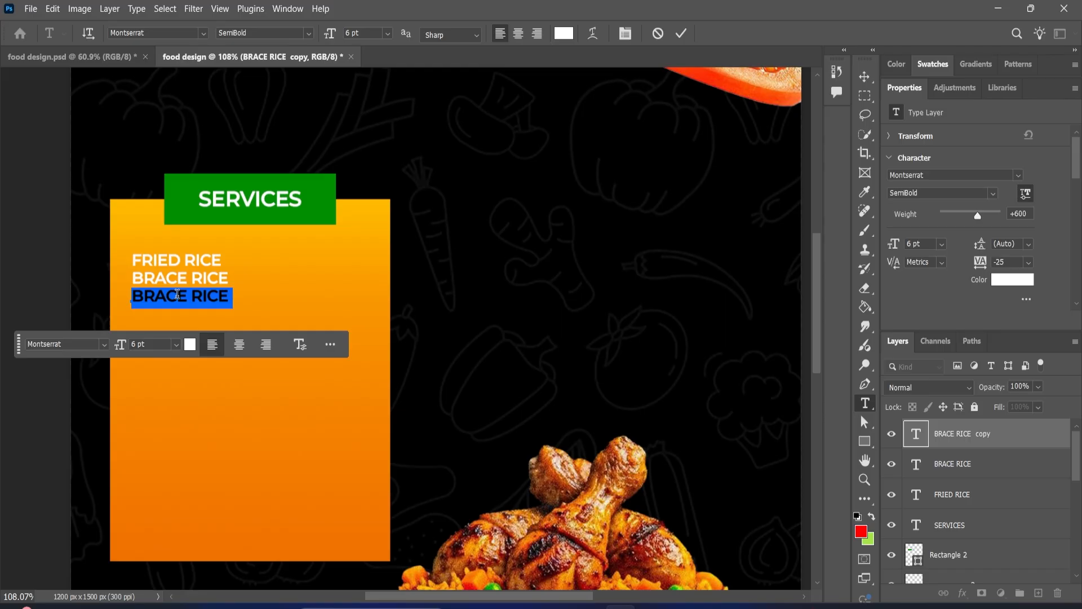
pyautogui.write('FUFU')
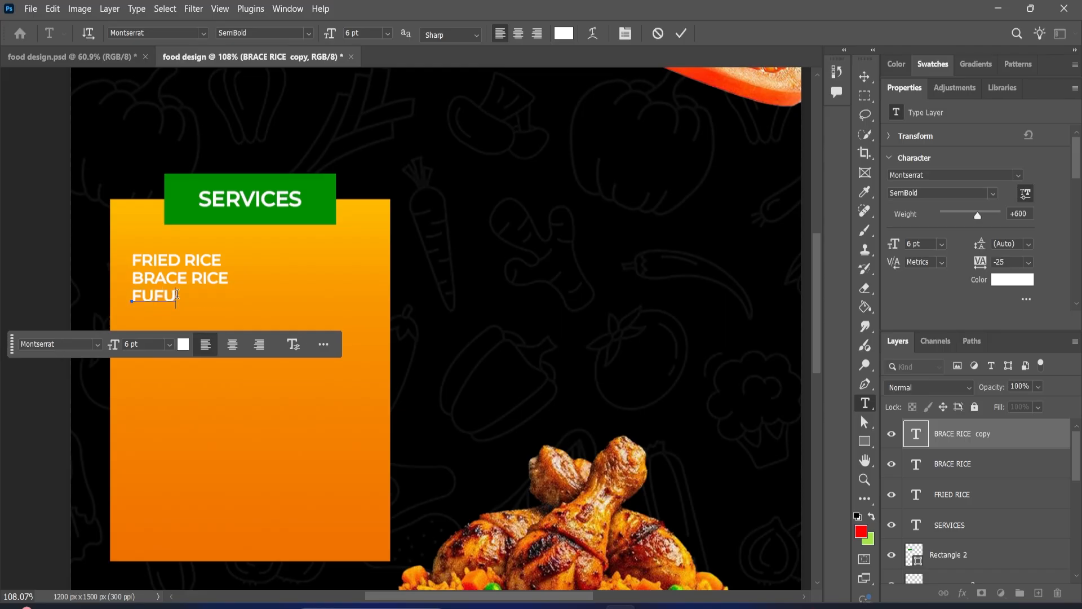
pyautogui.click(681, 35)
pyautogui.press('v')
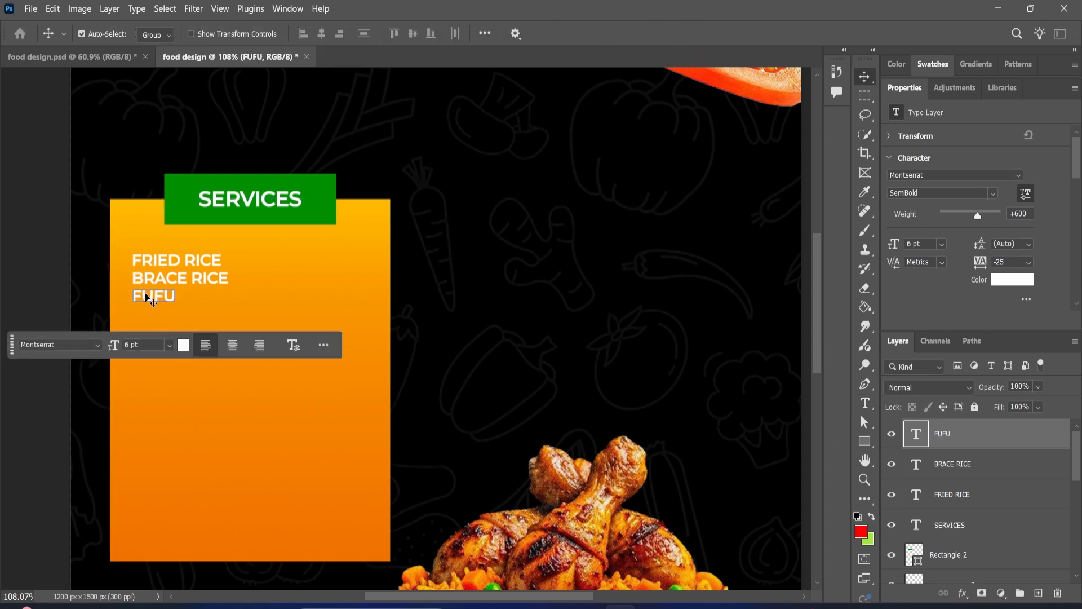
# Duplicate the FUFU line directly below itself and change the copy to BANKU
pyautogui.hotkey('ctrl', 'j')
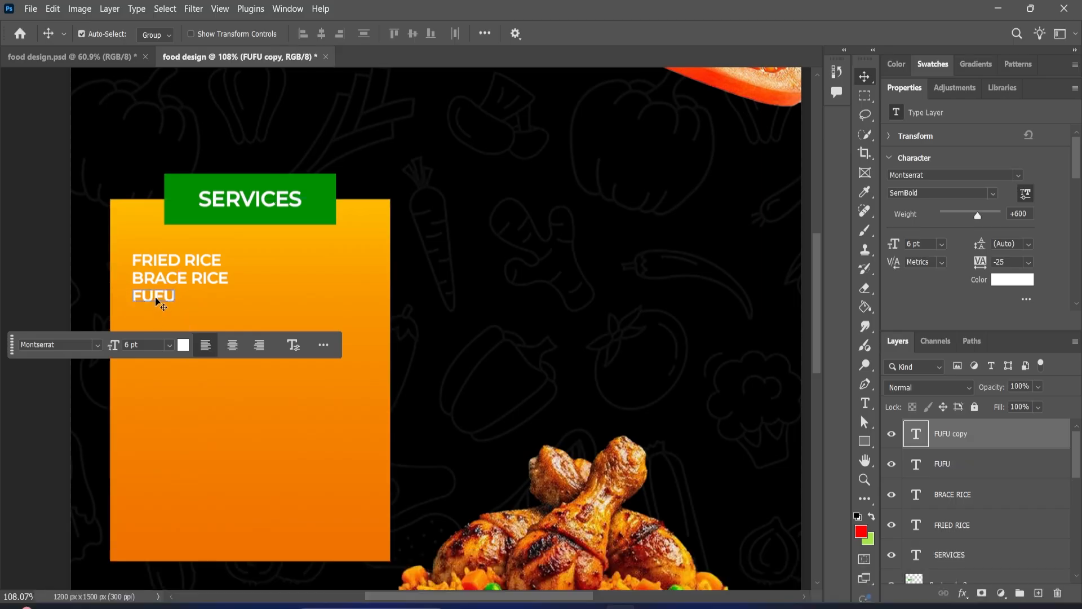
pyautogui.moveTo(155, 301); pyautogui.dragTo(155, 316)
pyautogui.doubleClick(154, 315)
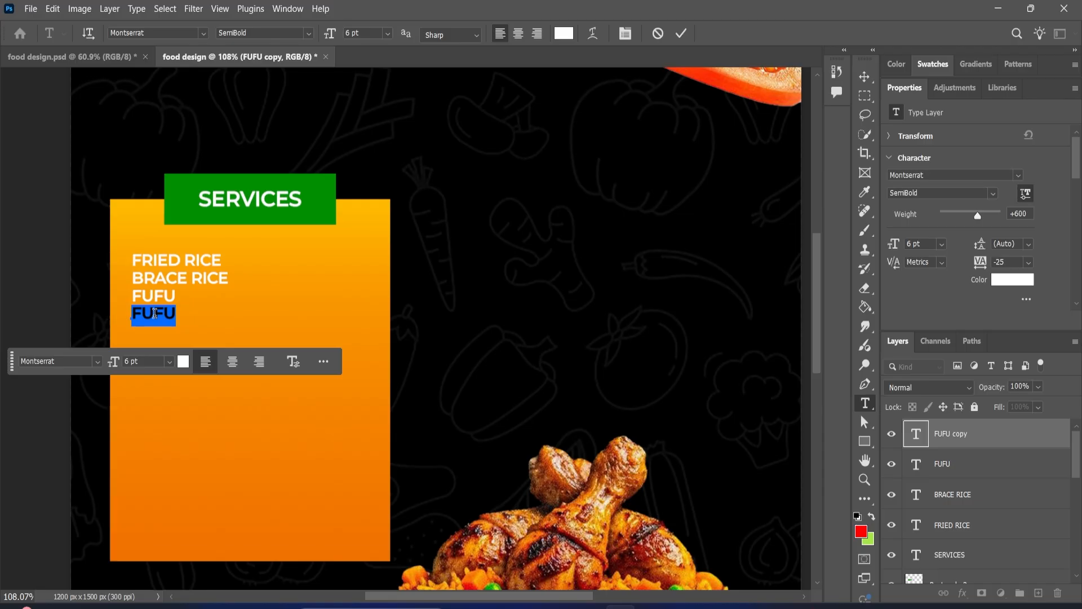
pyautogui.write('BANKU')
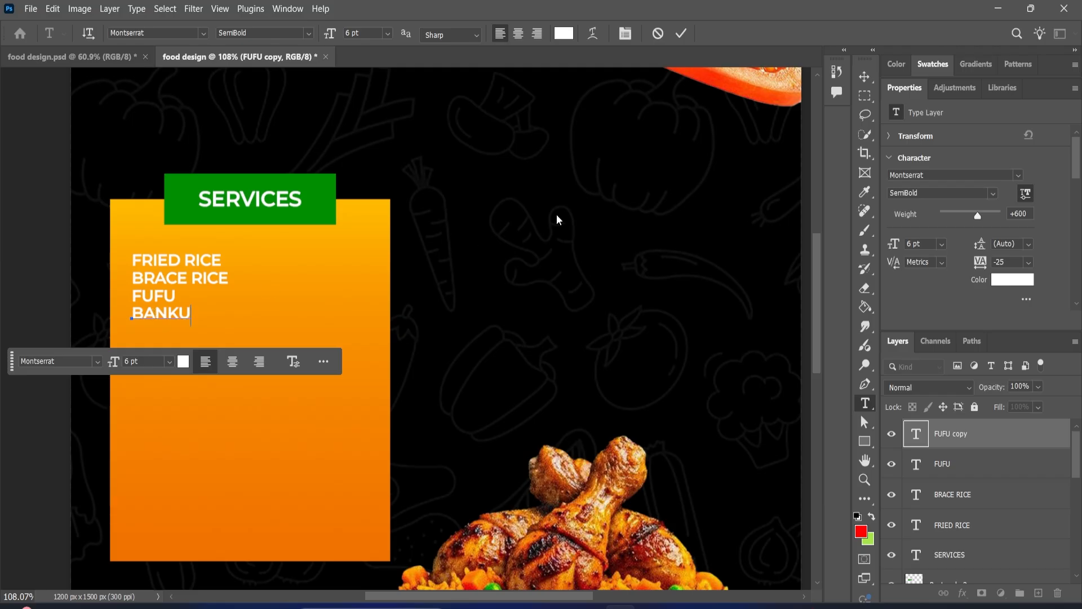
pyautogui.click(681, 33)
pyautogui.press('v')
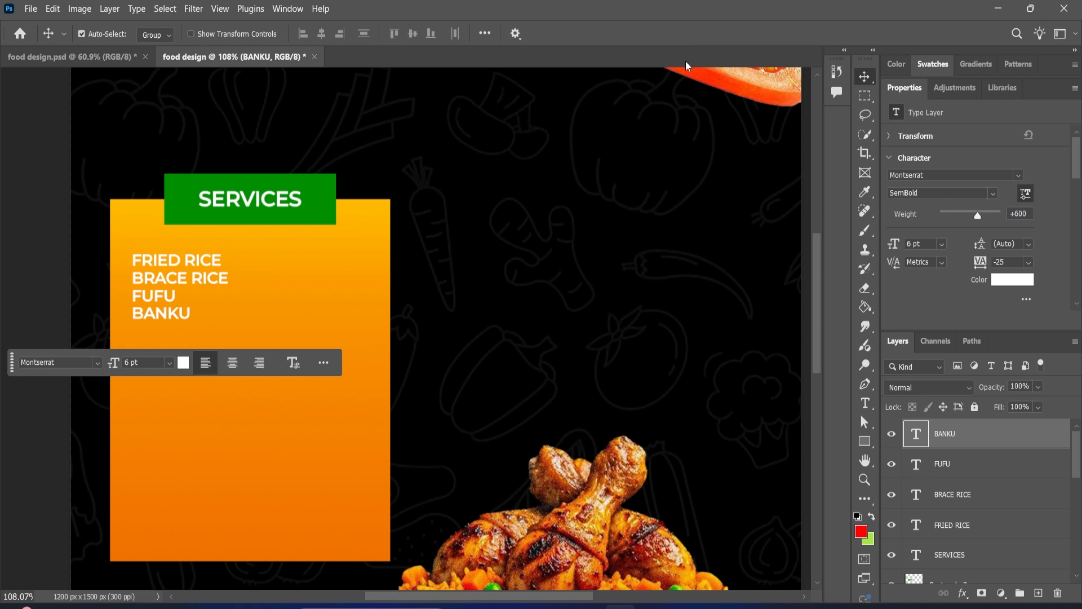
pyautogui.click(485, 299)
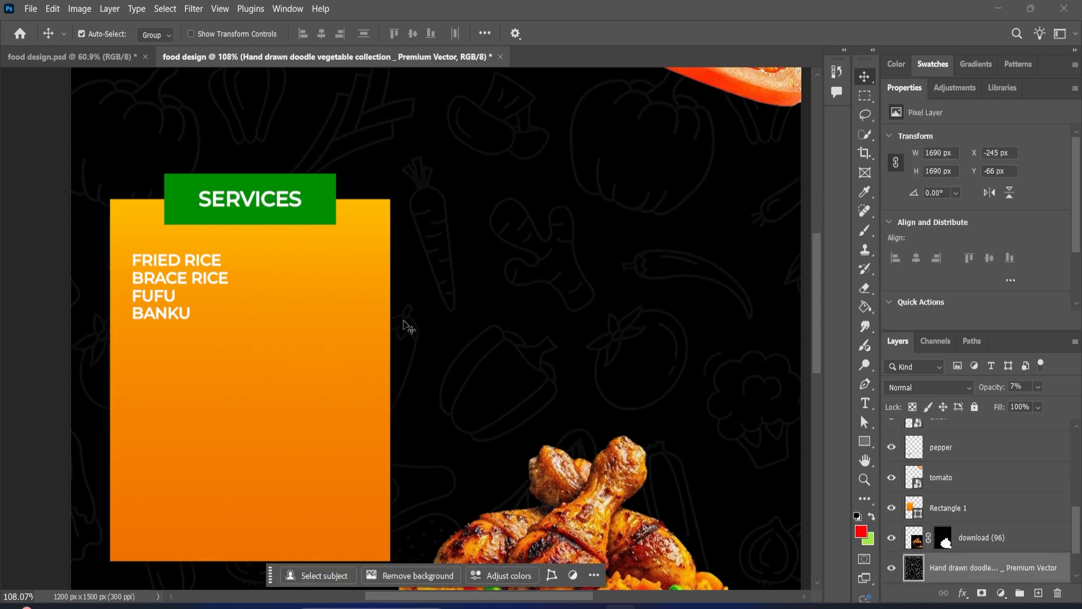
pyautogui.click(289, 357)
pyautogui.scroll(-2, 290, 357)
pyautogui.scroll(-1, 295, 354)
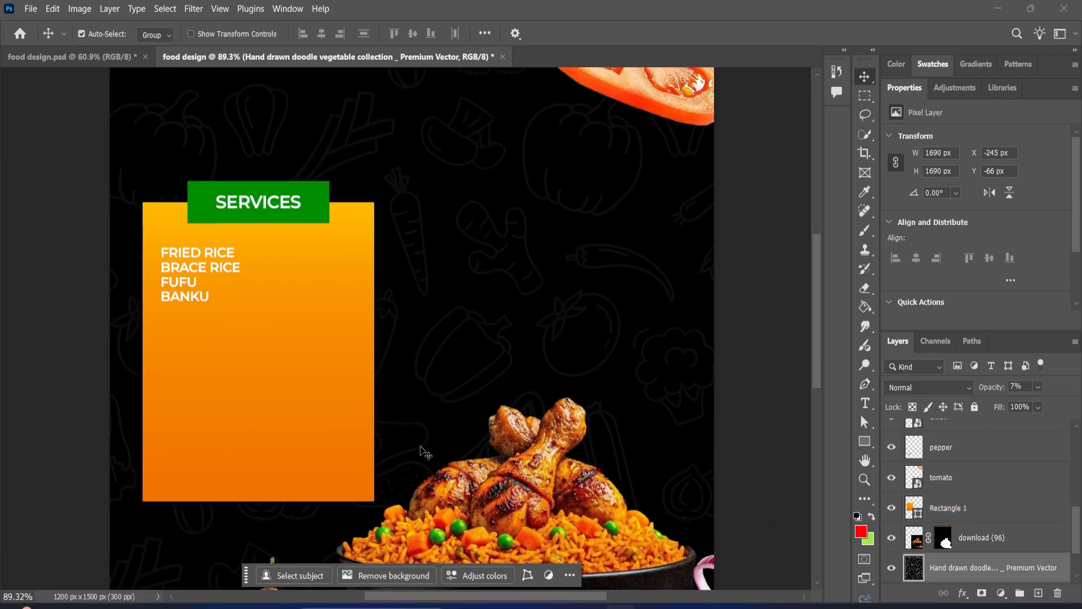
# Collapse the Properties panel to enlarge the layer list, and fully lock the orange Rectangle 1 layer
pyautogui.click(346, 443)
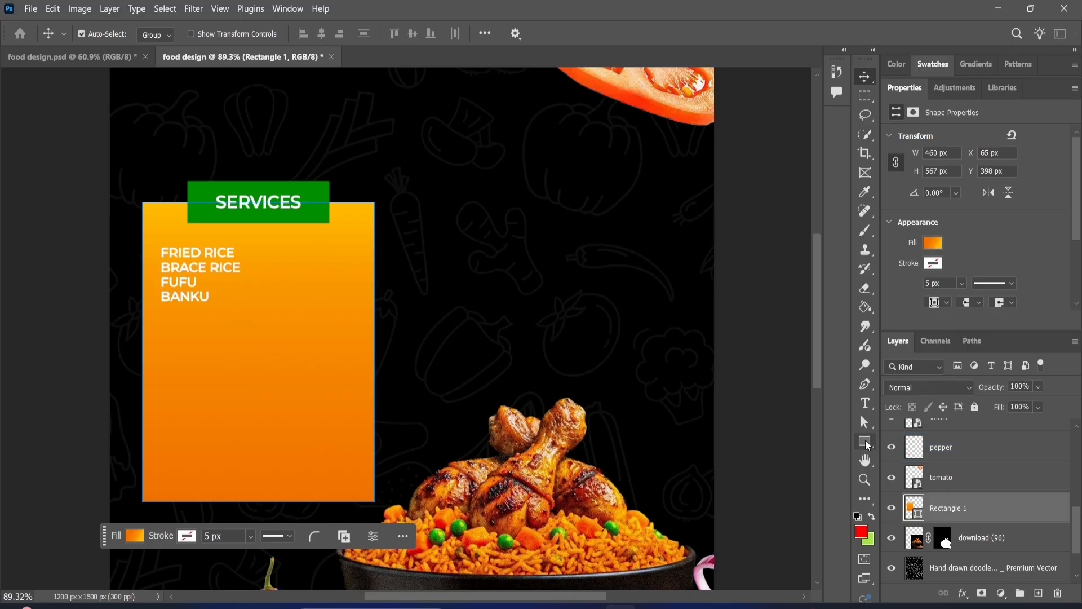
pyautogui.click(865, 442)
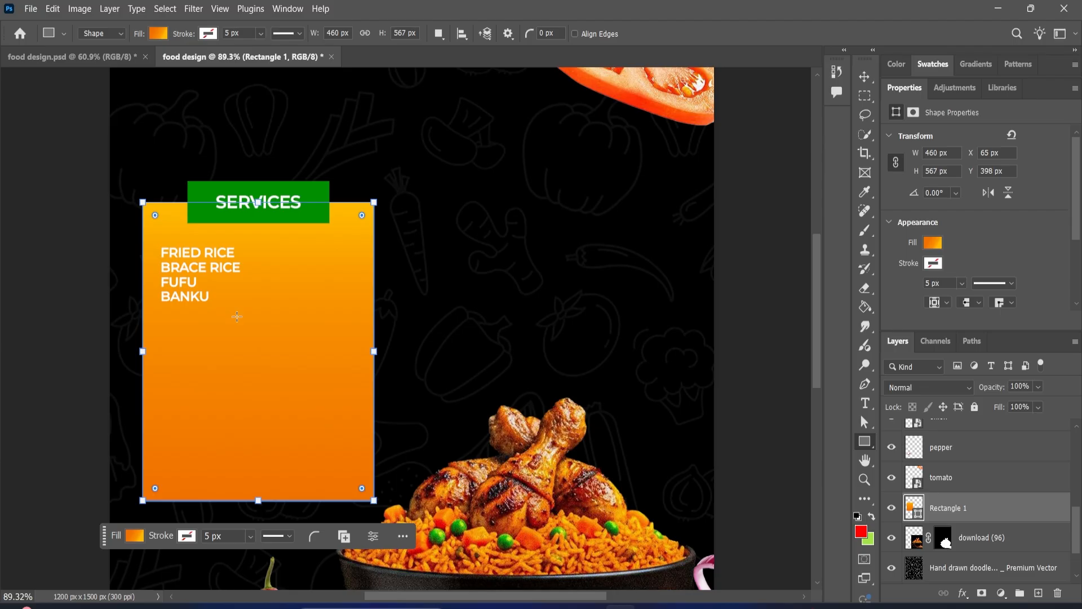
pyautogui.click(865, 76)
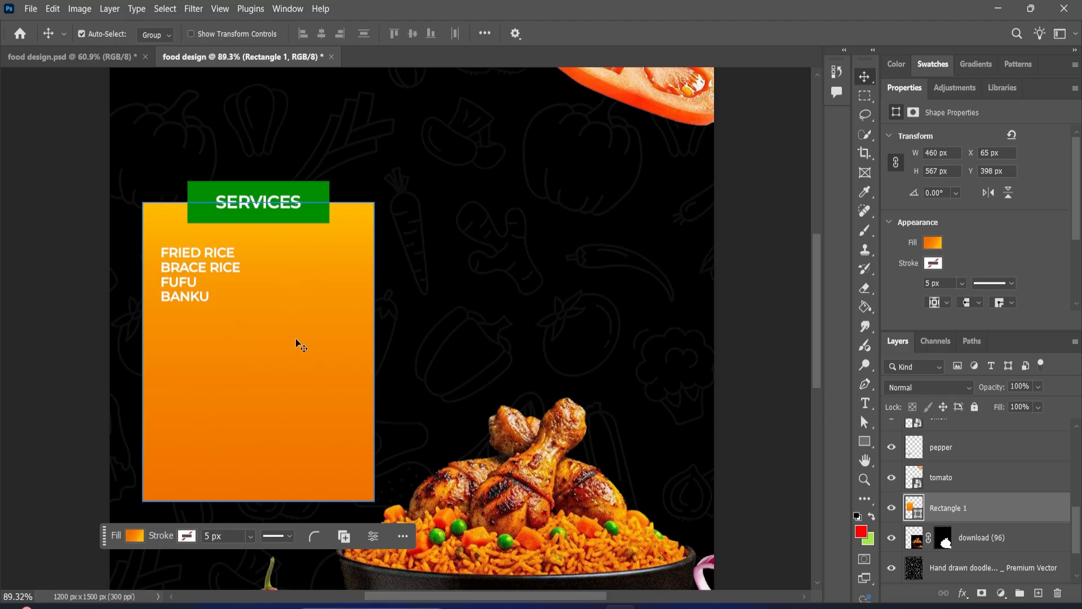
pyautogui.doubleClick(910, 88)
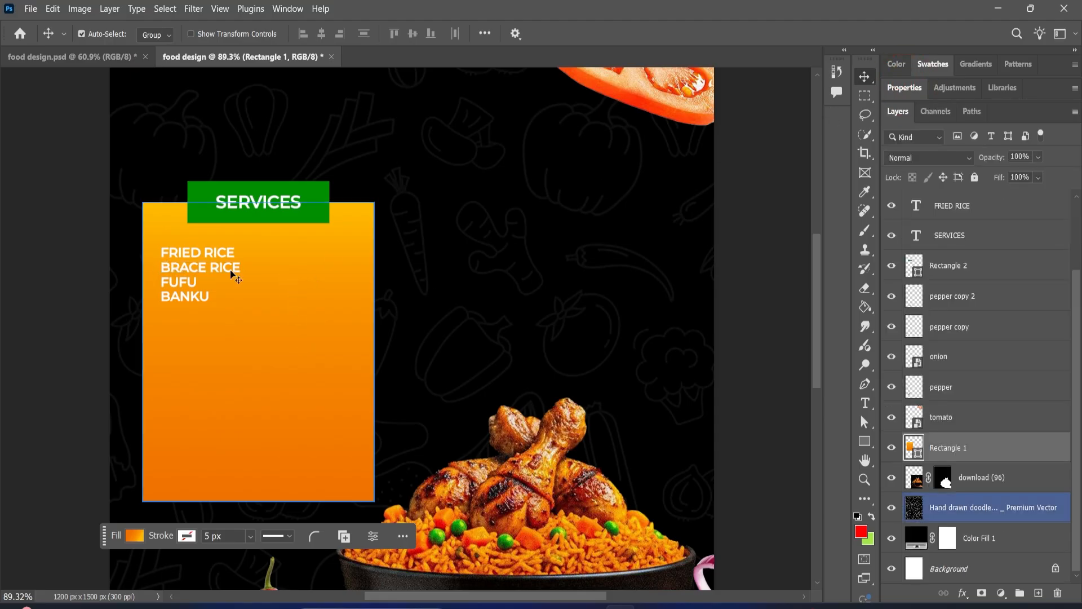
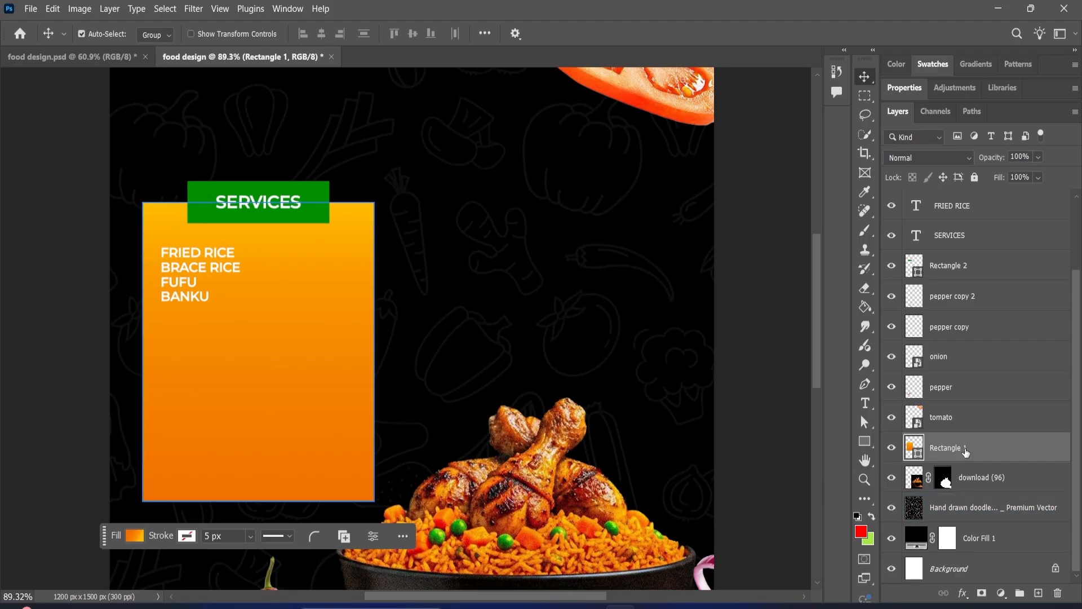
pyautogui.click(891, 448)
pyautogui.click(892, 448)
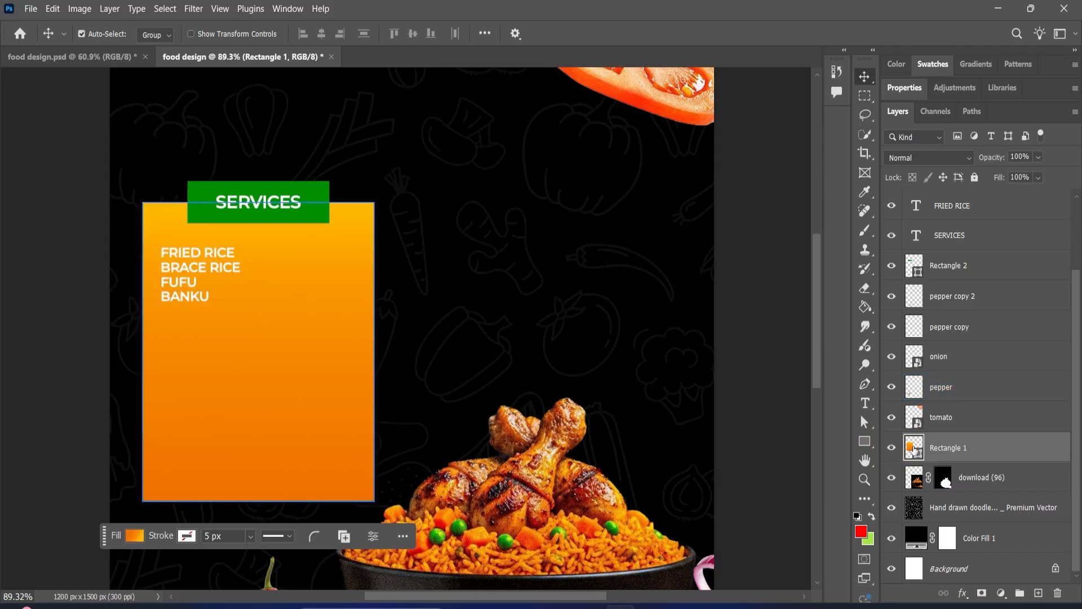
pyautogui.click(975, 177)
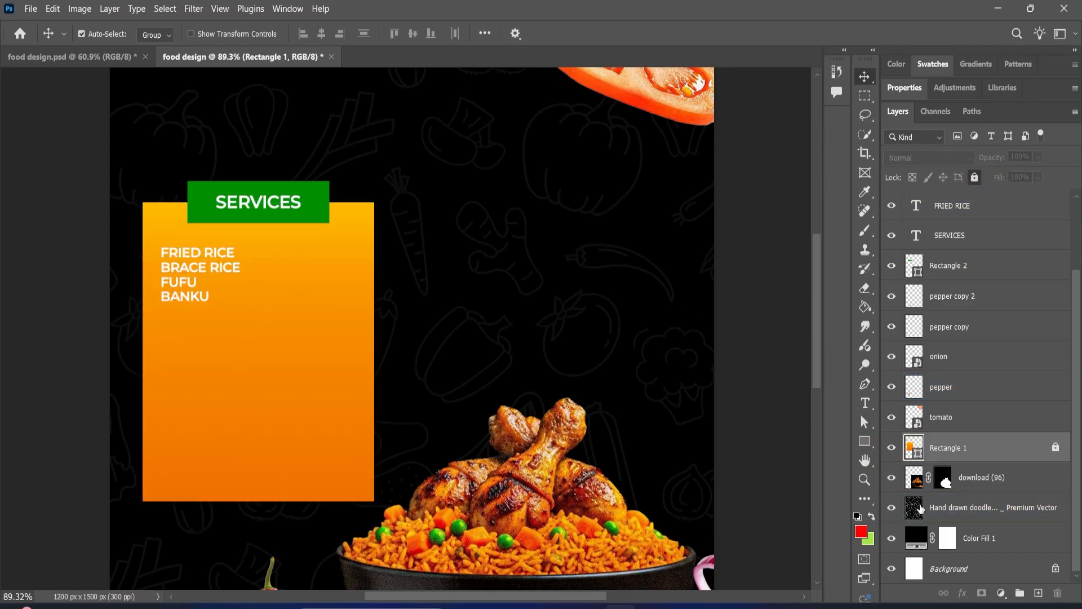
# Fully lock the hand-drawn doodle vegetable pattern layer and the Color Fill 1 layer
pyautogui.click(940, 514)
pyautogui.click(892, 508)
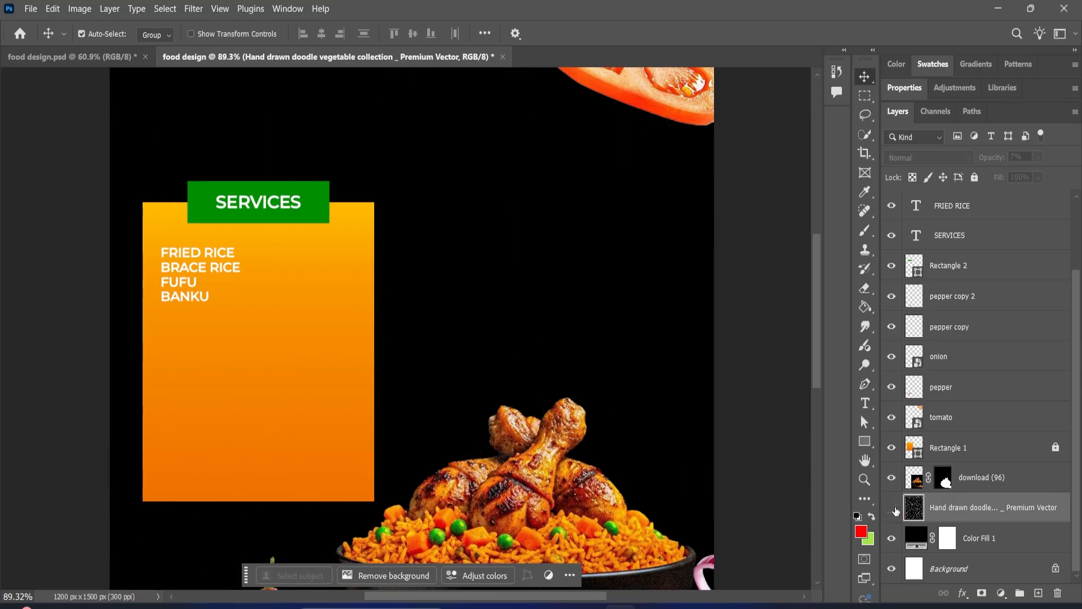
pyautogui.click(892, 507)
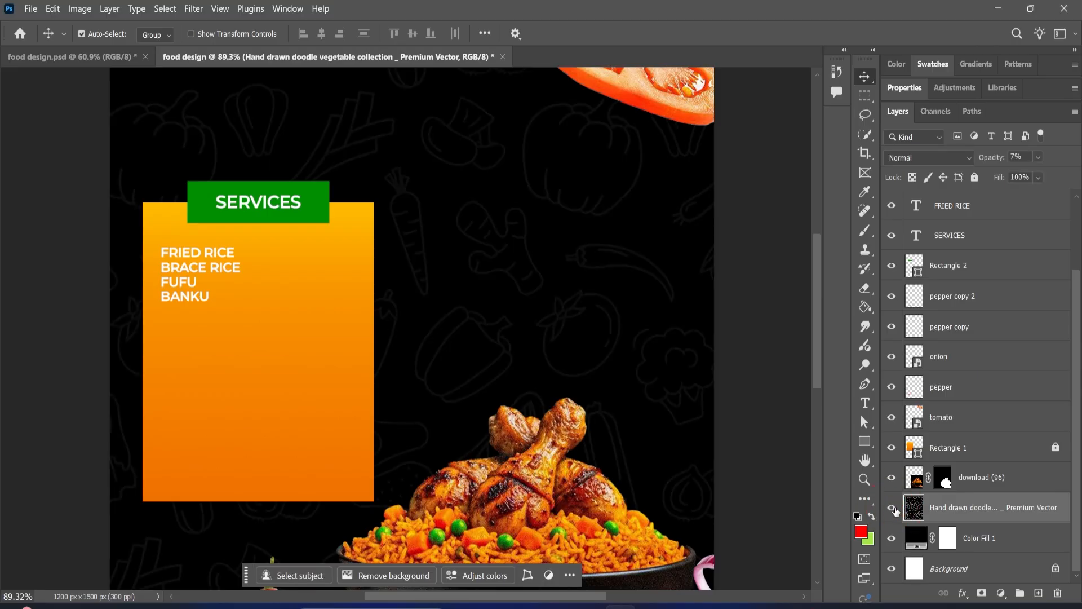
pyautogui.click(975, 177)
pyautogui.click(1005, 540)
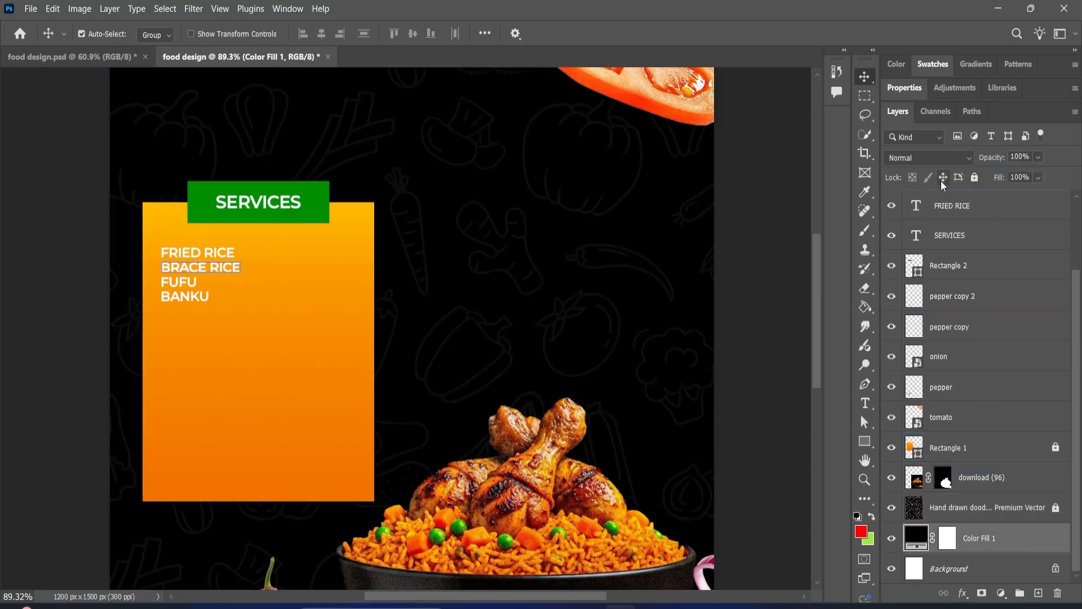
pyautogui.click(976, 178)
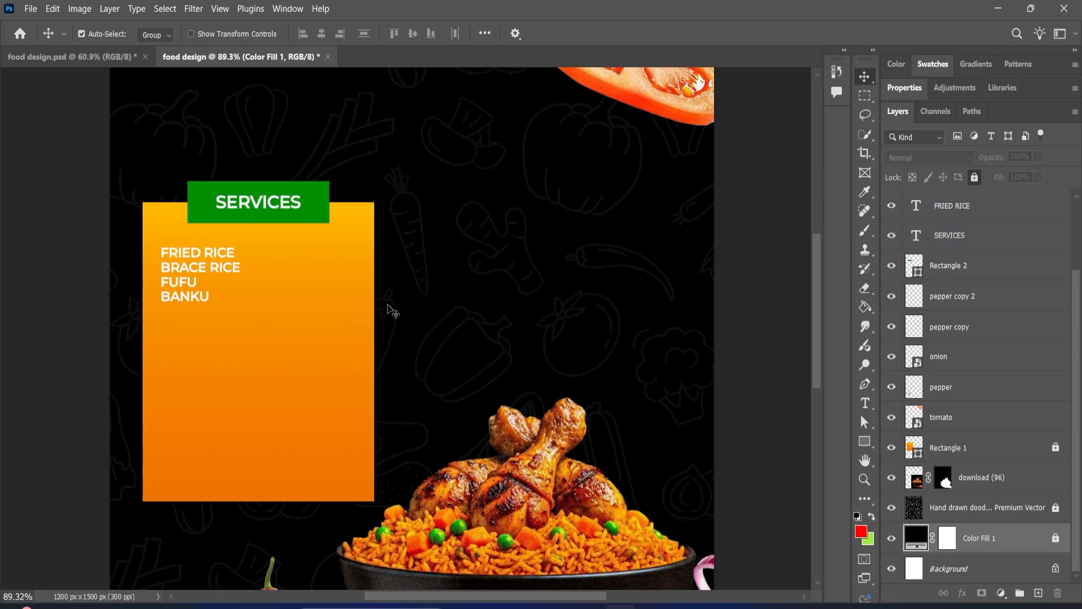
# Duplicate the four menu lines directly below themselves, then duplicate all eight the same way, left-aligned, to fill the orange rectangle with sixteen lines
pyautogui.moveTo(153, 244); pyautogui.dragTo(194, 362)
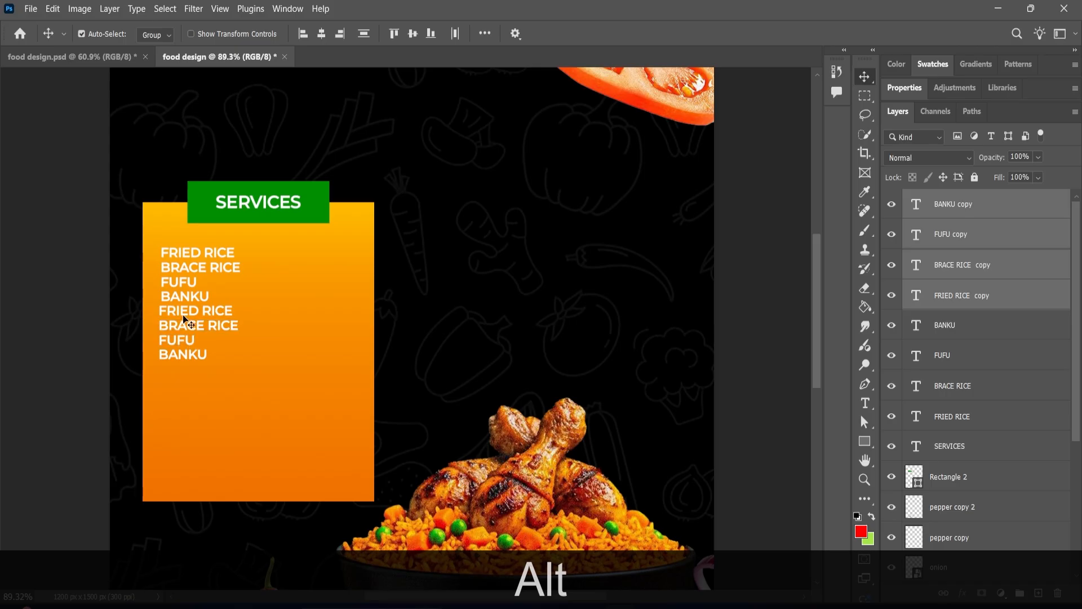
pyautogui.moveTo(184, 313); pyautogui.dragTo(186, 323)
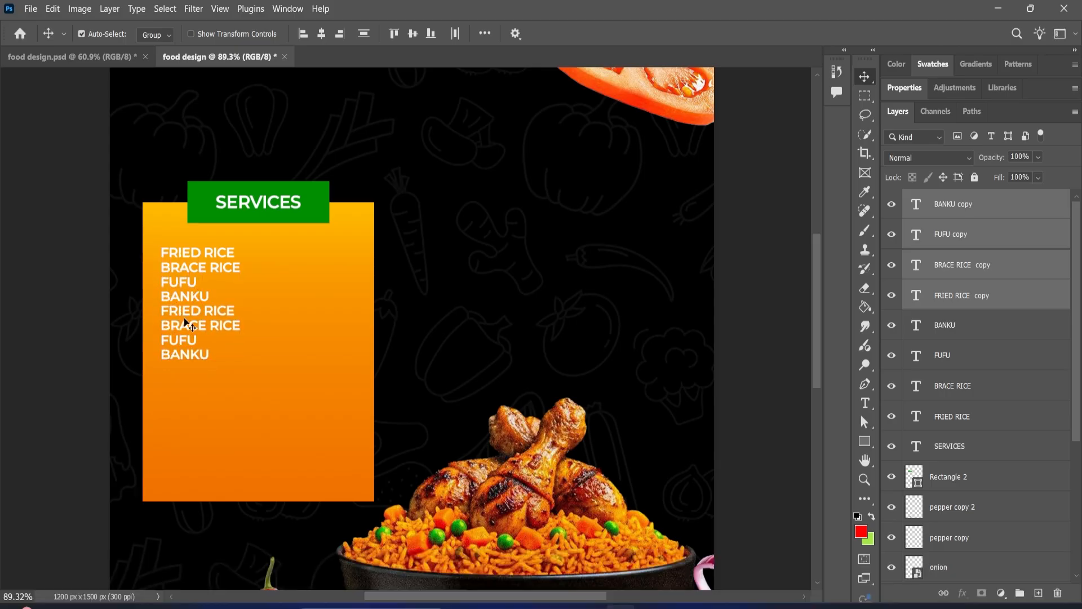
pyautogui.moveTo(156, 249); pyautogui.dragTo(197, 478)
pyautogui.press('alt')
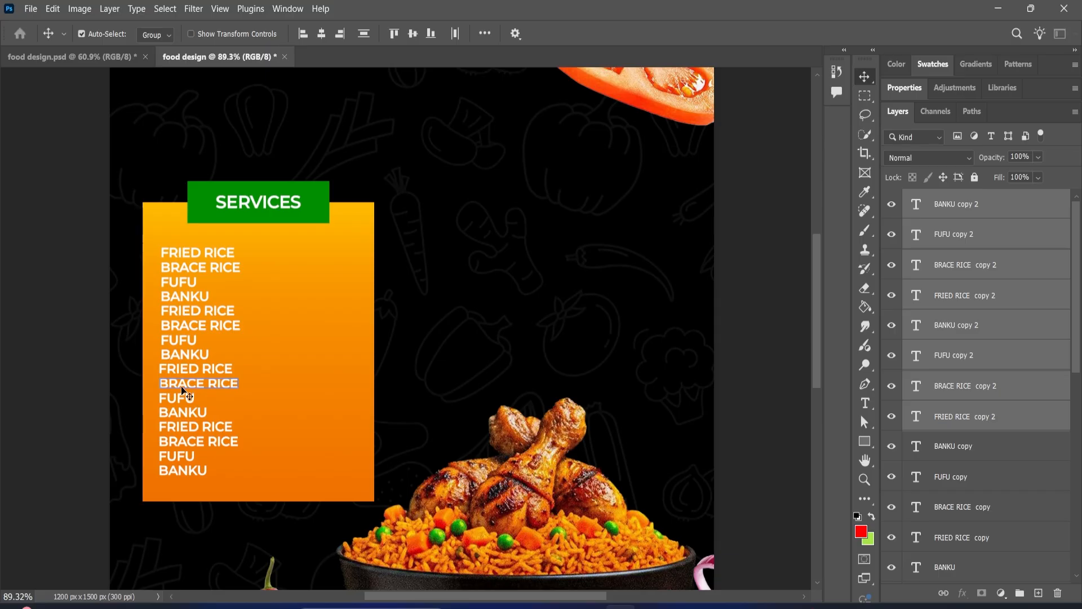
pyautogui.moveTo(183, 389); pyautogui.dragTo(185, 391)
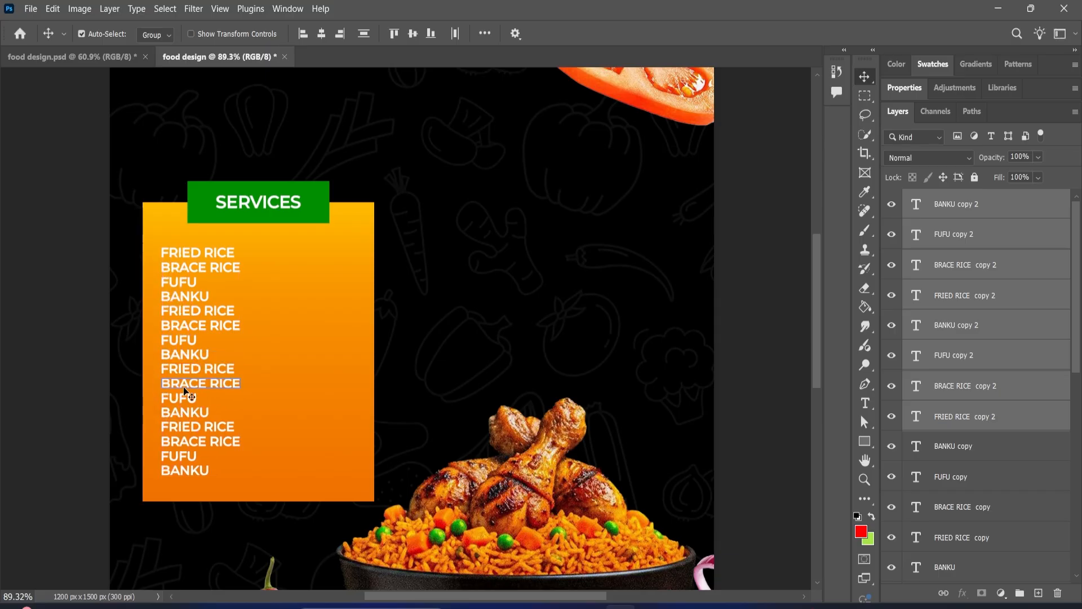
pyautogui.click(315, 361)
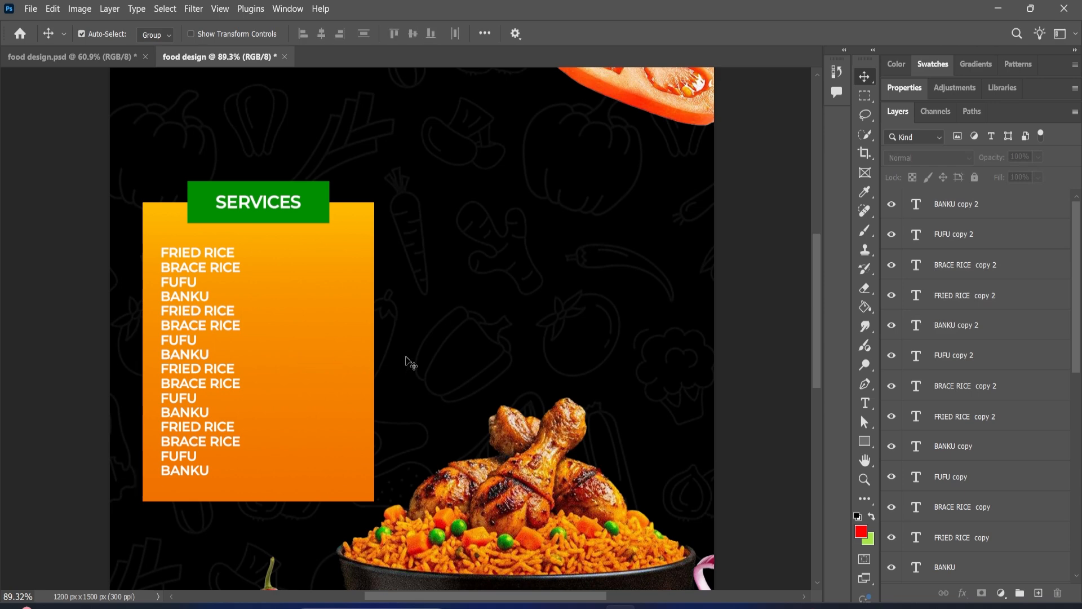
# Group all sixteen menu text layers, and toggle the group's visibility off and back on to check its contents
pyautogui.moveTo(157, 242); pyautogui.dragTo(248, 496)
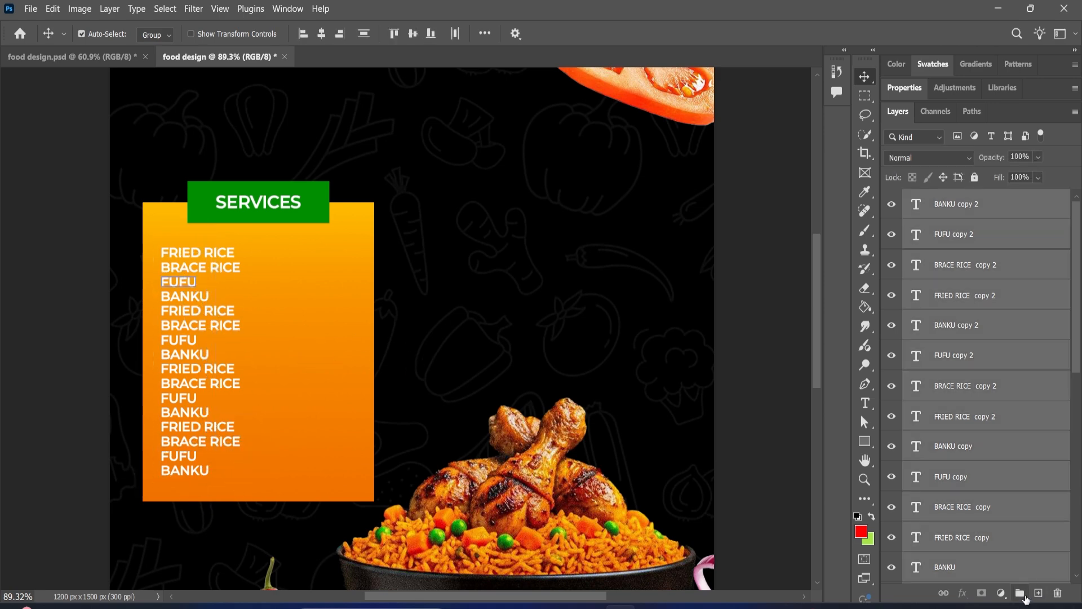
pyautogui.click(1020, 593)
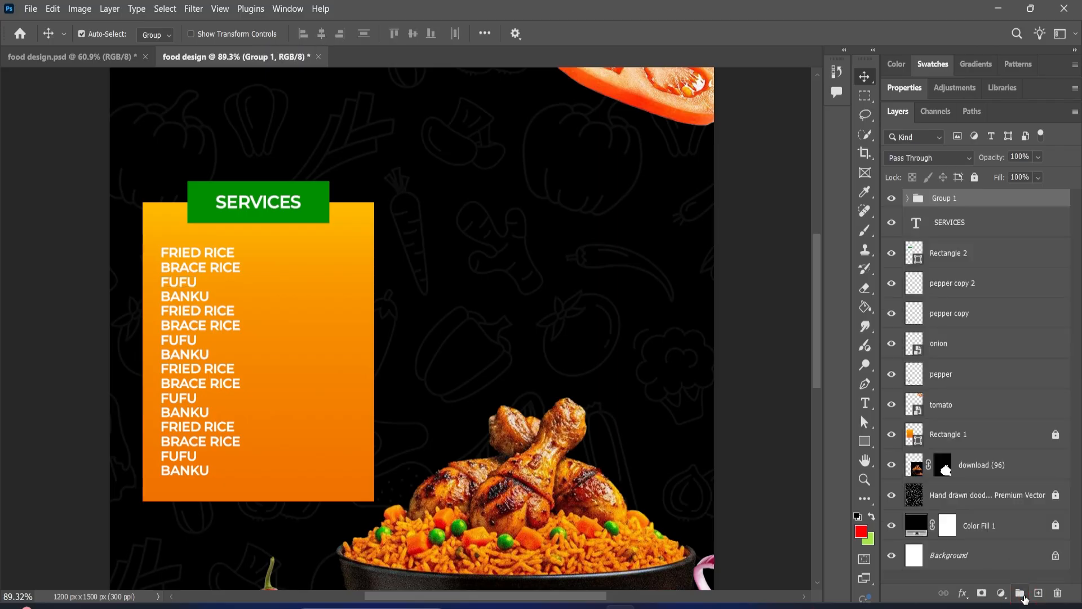
pyautogui.click(893, 203)
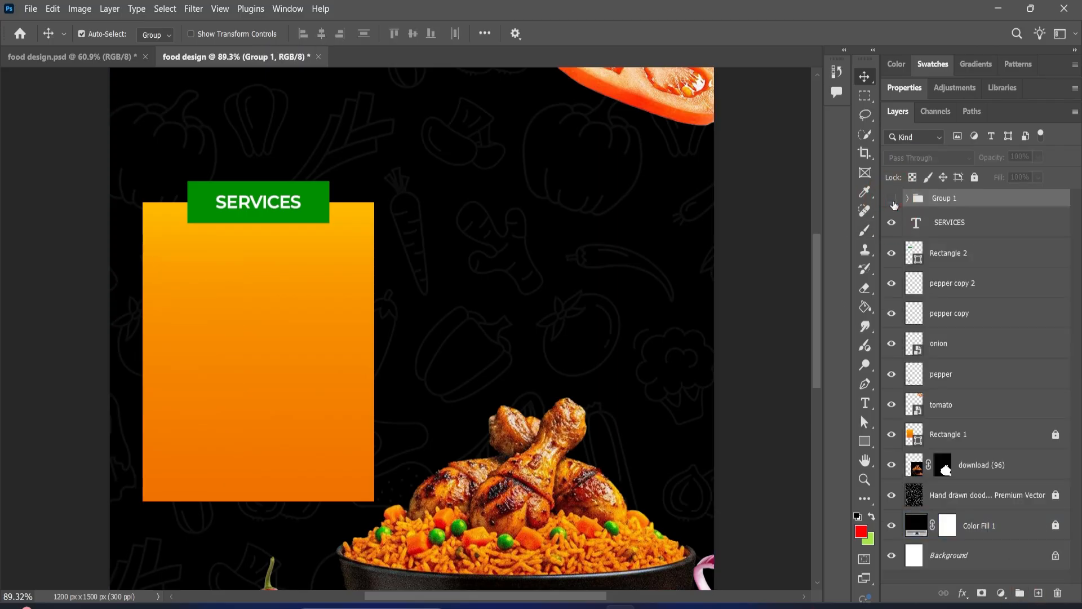
pyautogui.click(893, 203)
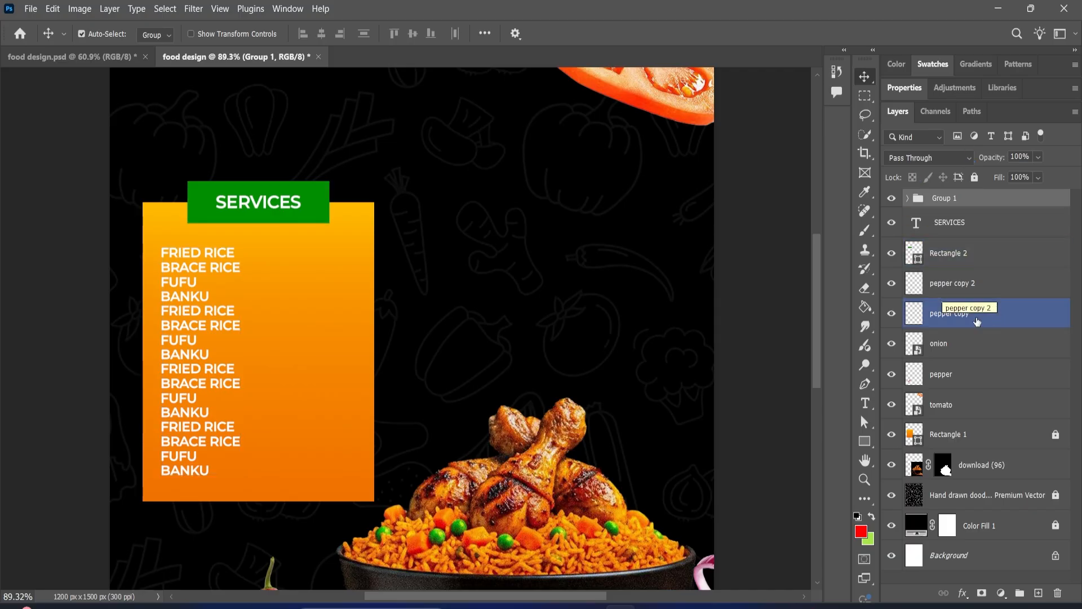
# Add the white price text GHC50 in Montserrat SemiBold 6 pt beside the first FRIED RICE line, inside the orange rectangle
pyautogui.click(867, 410)
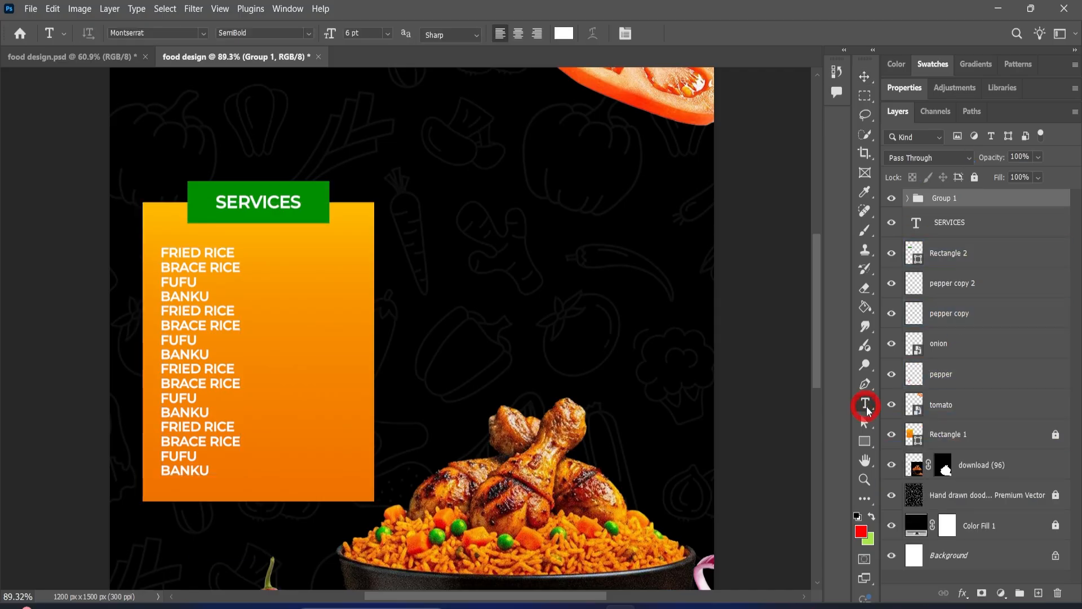
pyautogui.click(303, 252)
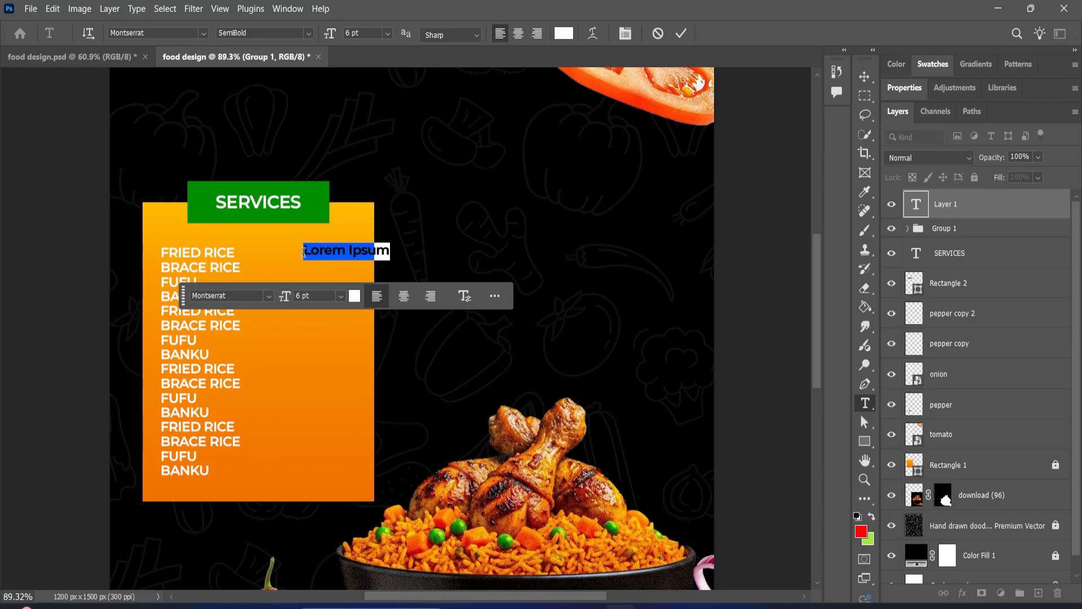
pyautogui.write('GHC50')
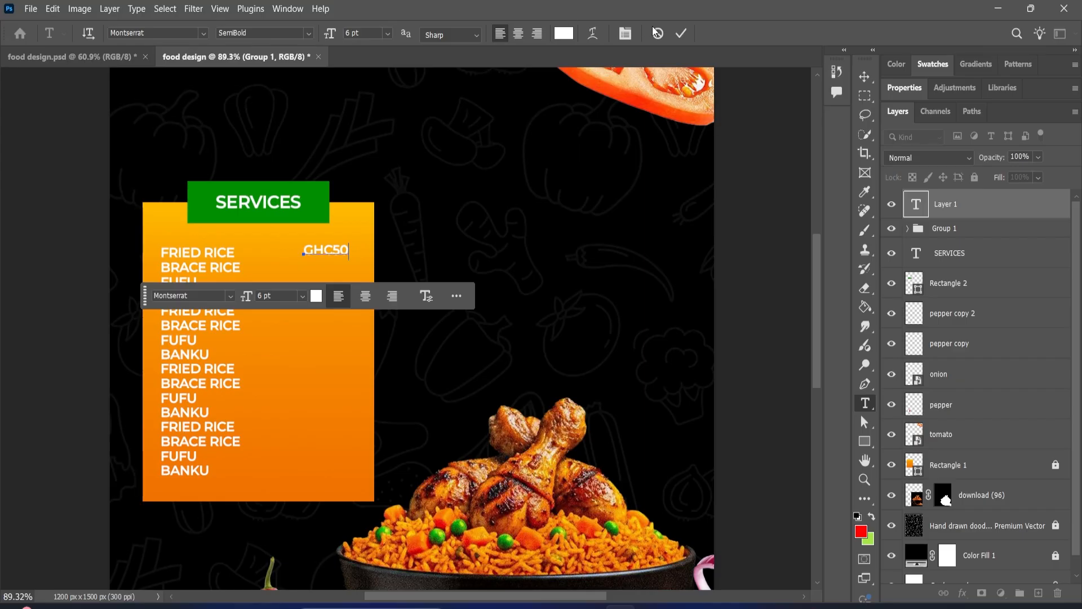
pyautogui.click(682, 33)
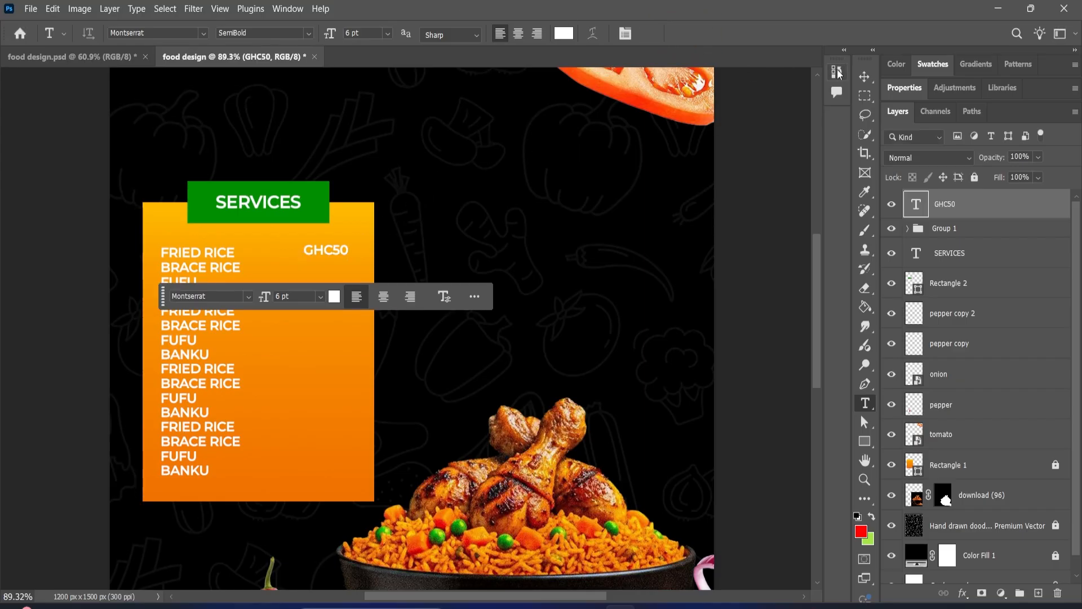
# Move the GHC50 price text level with the first FRIED RICE line on the orange services panel
pyautogui.click(865, 76)
pyautogui.click(350, 241)
pyautogui.scroll(2, 350, 241)
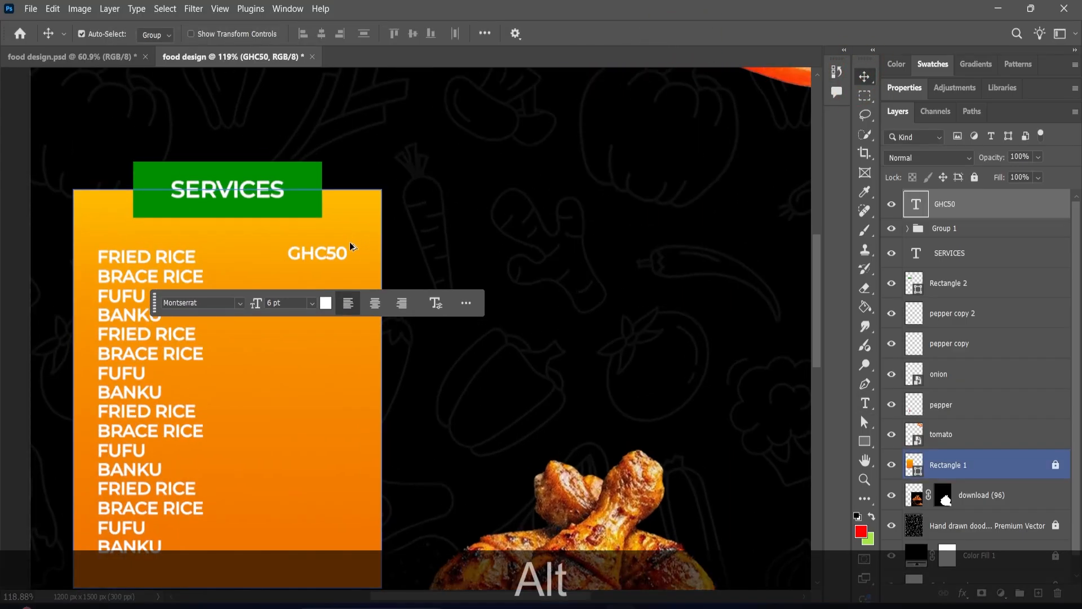
pyautogui.scroll(2, 350, 243)
pyautogui.moveTo(311, 266); pyautogui.dragTo(314, 267)
pyautogui.scroll(-3, 304, 248)
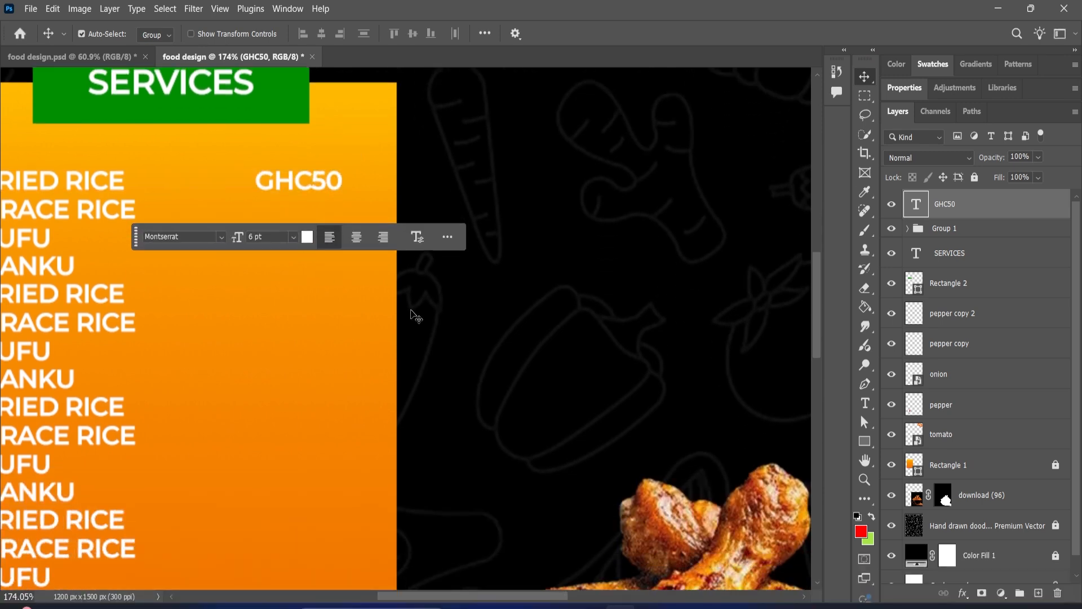
pyautogui.moveTo(465, 597); pyautogui.dragTo(432, 597)
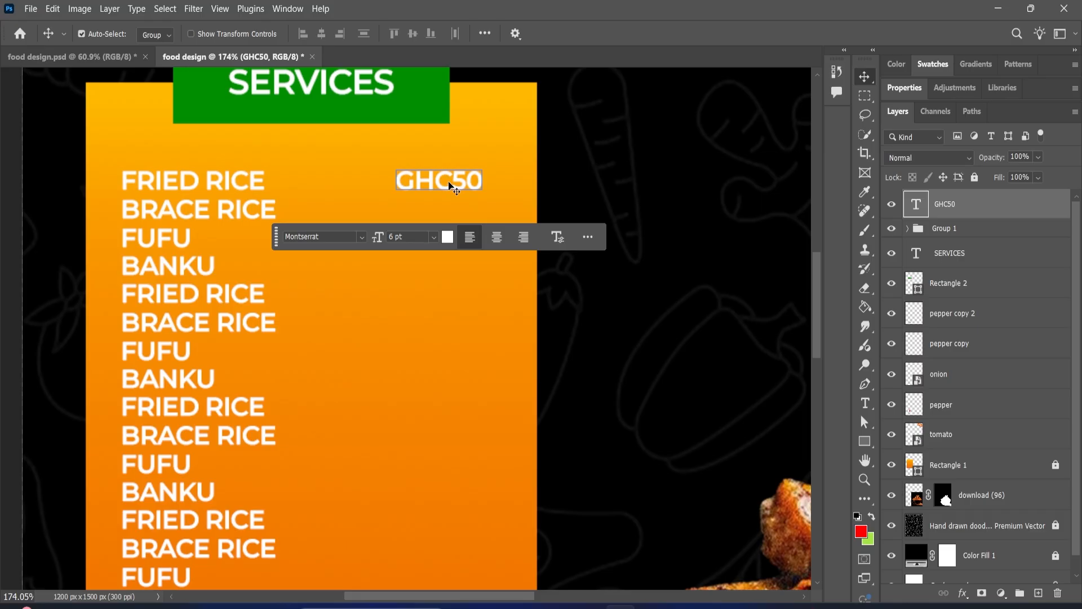
# Duplicate the GHC50 price beside the next two menu lines, and copy the group of three onto the three lines below
pyautogui.press('alt')
pyautogui.moveTo(448, 182); pyautogui.dragTo(452, 236)
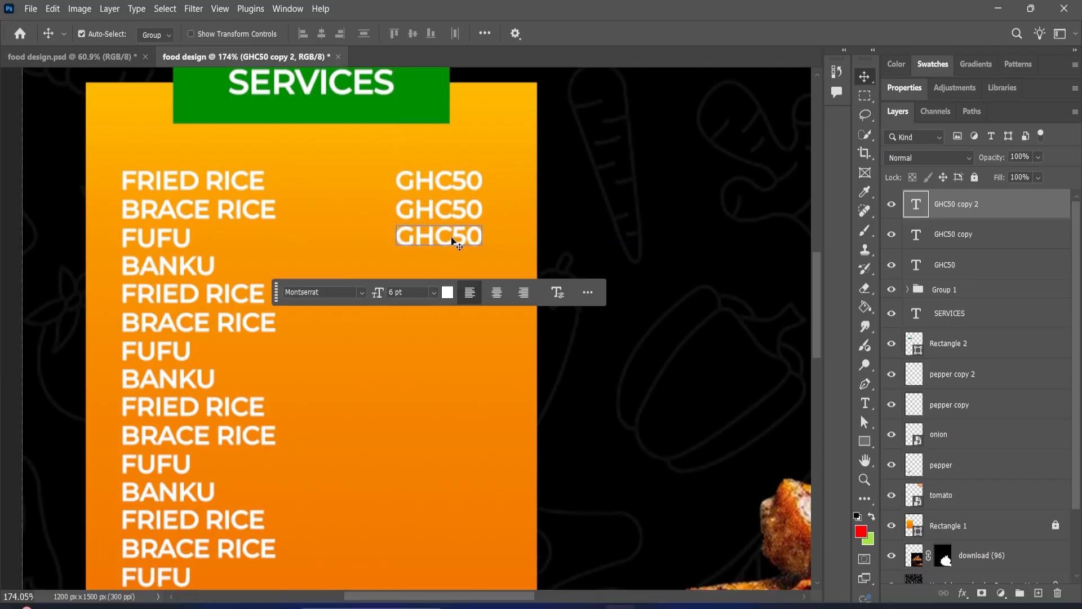
pyautogui.moveTo(384, 168); pyautogui.dragTo(457, 265)
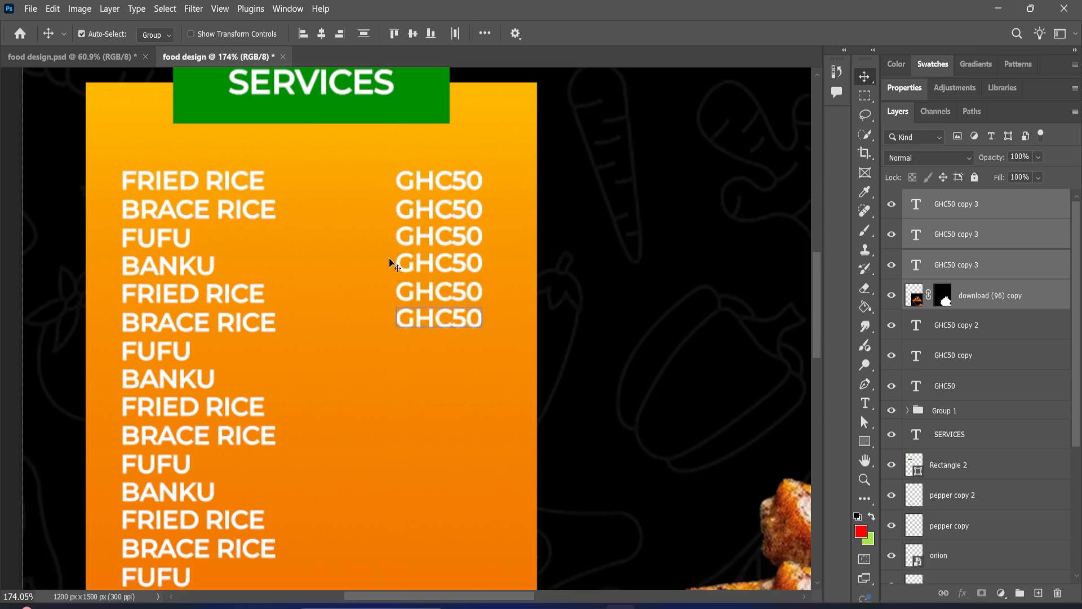
# Select the six GHC50 prices and duplicate them down beside the next six menu lines
pyautogui.moveTo(380, 164); pyautogui.dragTo(436, 328)
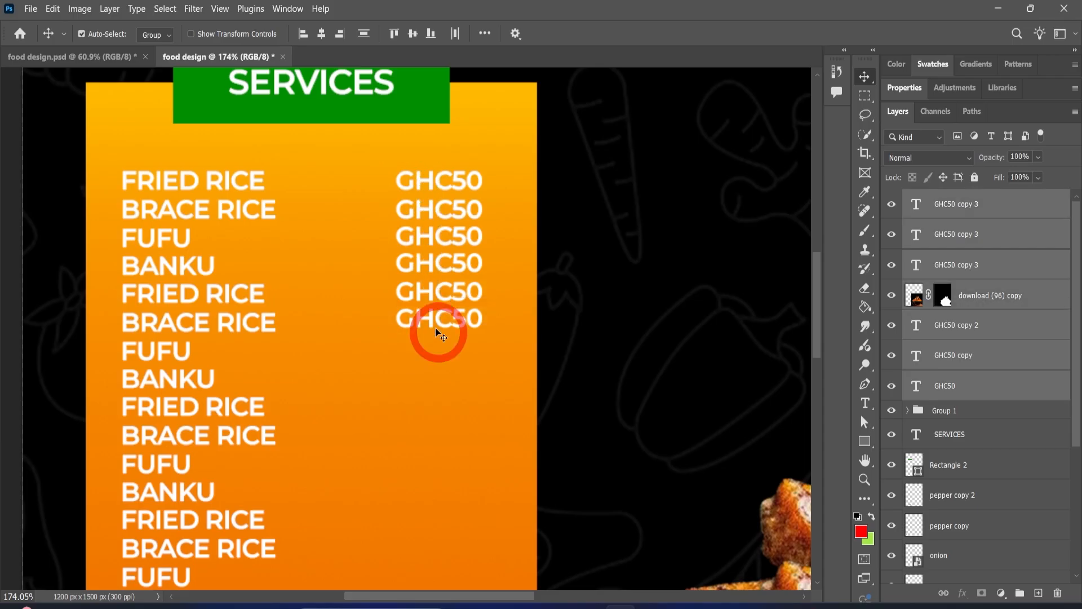
pyautogui.scroll(-2, 432, 313)
pyautogui.scroll(-3, 437, 319)
pyautogui.moveTo(432, 283); pyautogui.dragTo(430, 404)
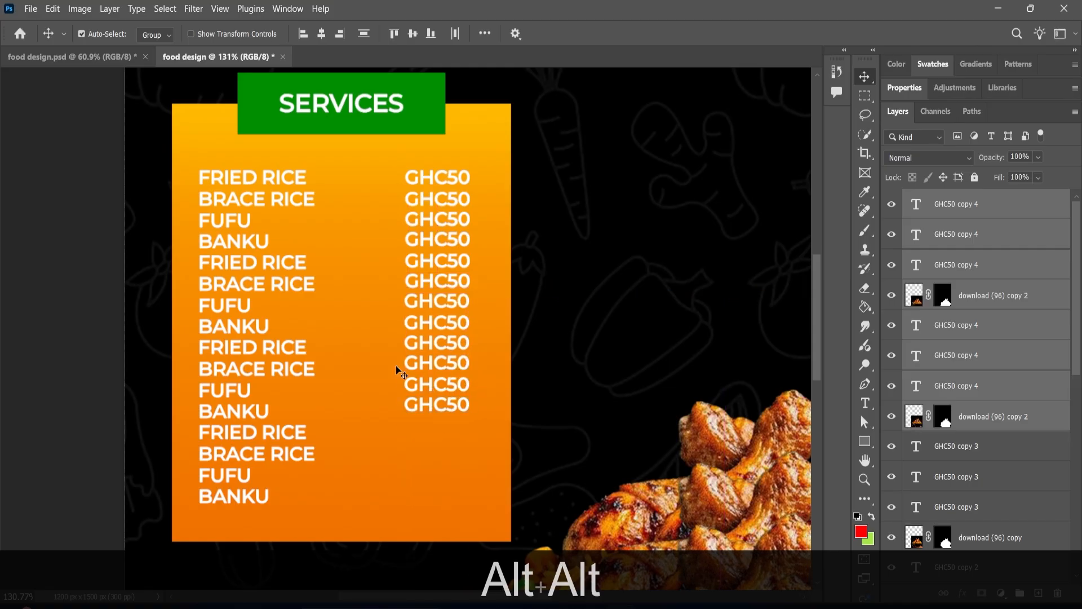
# Examine the stacked rice bowl images and locate their duplicate layers among the price text layers
pyautogui.click(373, 355)
pyautogui.scroll(-6, 510, 345)
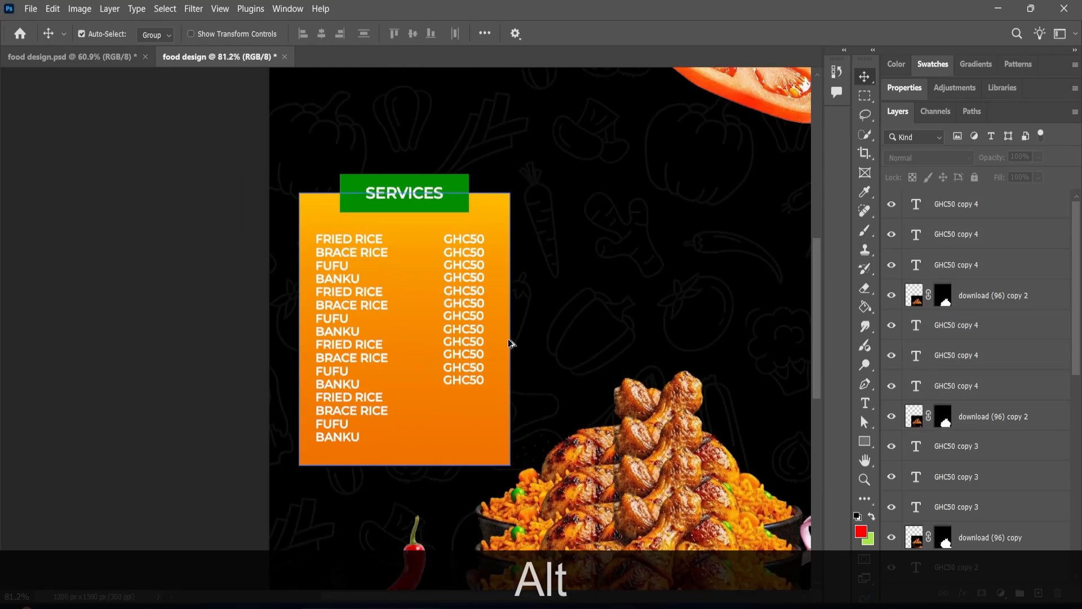
pyautogui.click(598, 345)
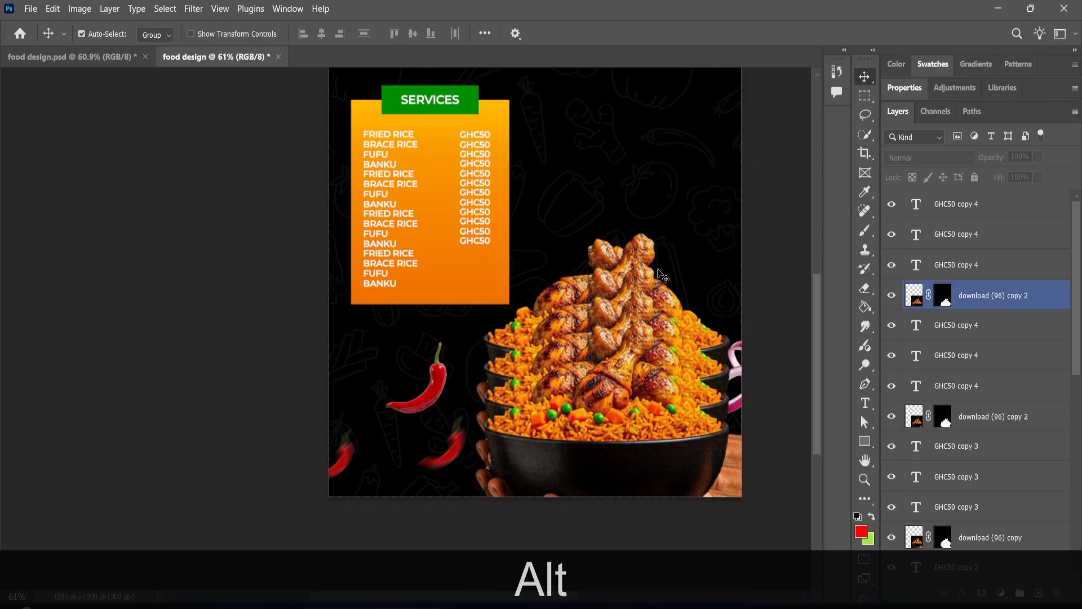
pyautogui.click(623, 320)
pyautogui.click(640, 287)
pyautogui.click(631, 321)
pyautogui.click(607, 348)
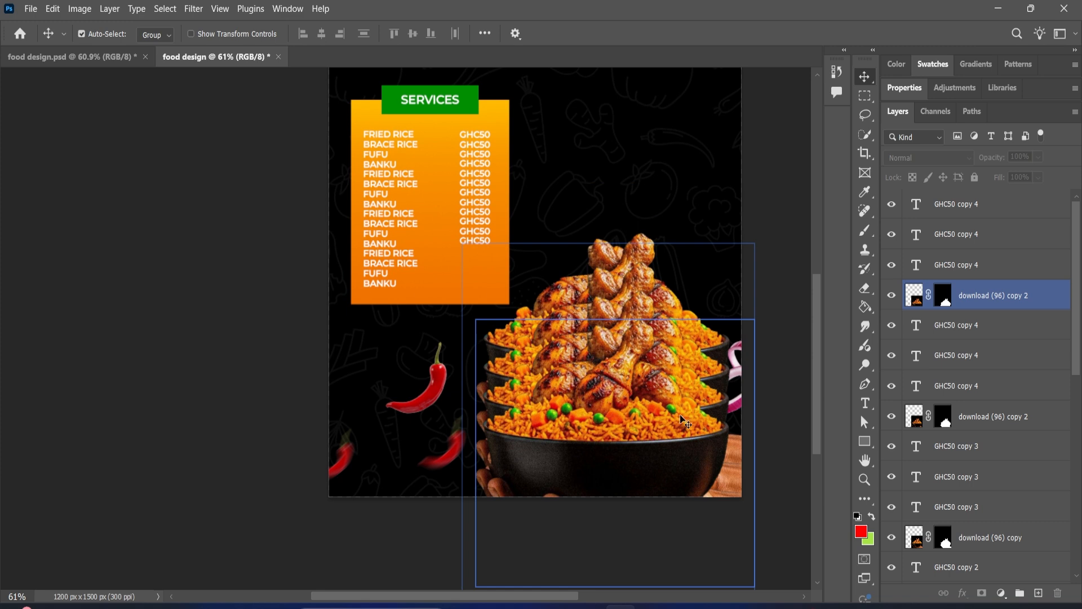
pyautogui.click(951, 510)
pyautogui.click(916, 542)
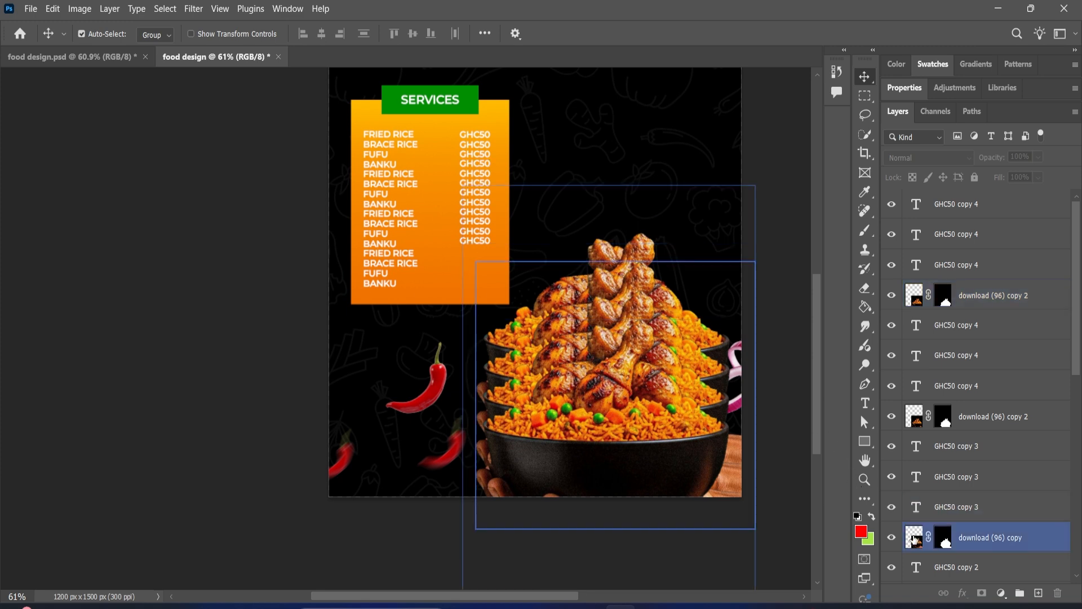
pyautogui.scroll(-2, 916, 521)
pyautogui.click(918, 510)
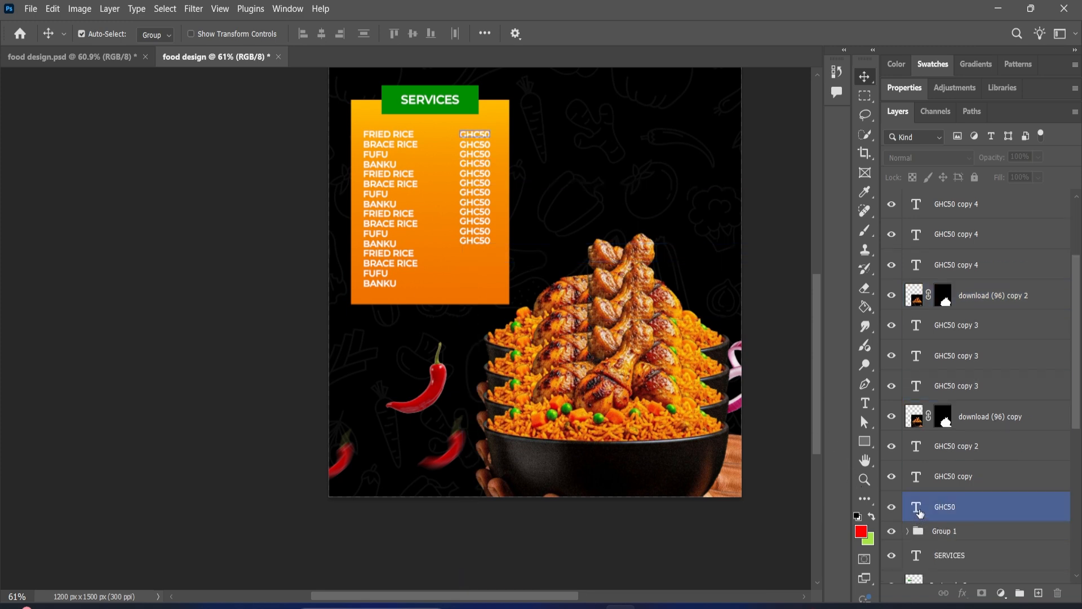
pyautogui.scroll(-4, 918, 510)
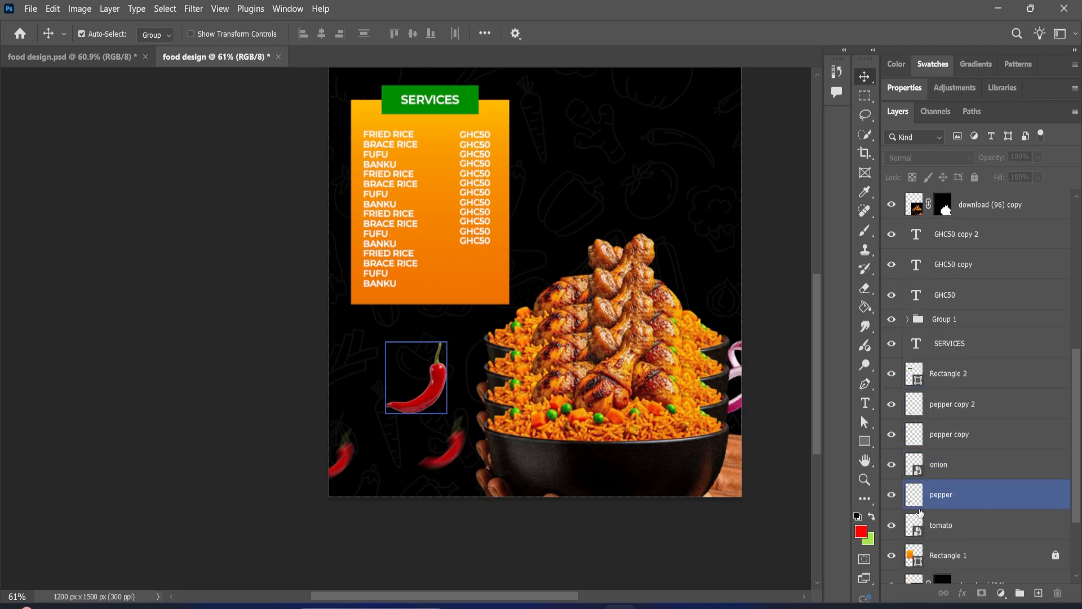
pyautogui.scroll(3, 917, 499)
# Delete the duplicated rice bowl layers, download (96) copy and both download (96) copy 2, keeping the original bowl
pyautogui.click(890, 386)
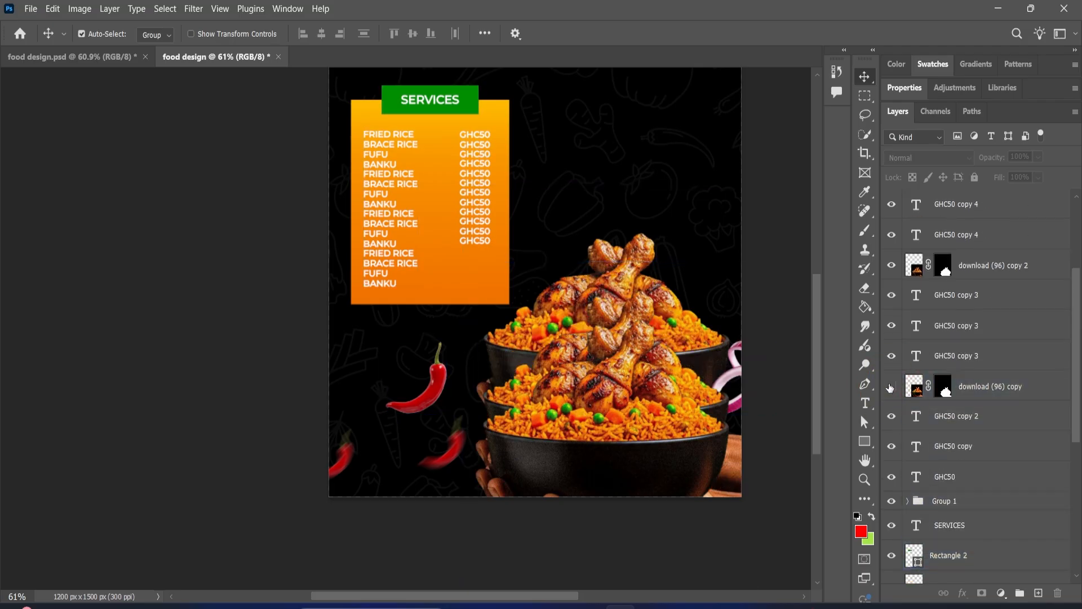
pyautogui.click(992, 391)
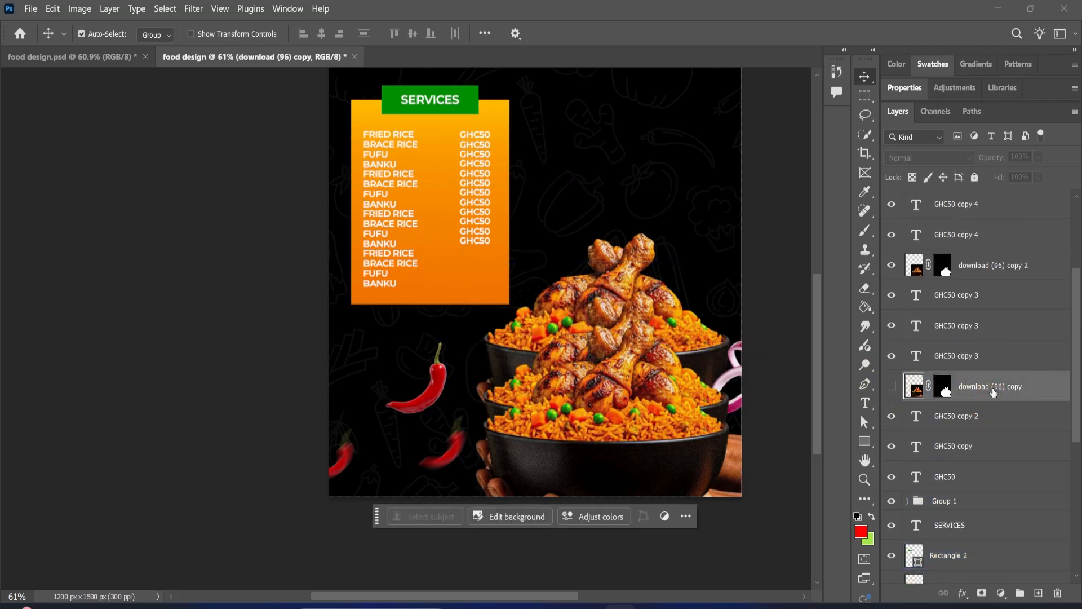
pyautogui.press('Delete')
pyautogui.scroll(2, 1000, 356)
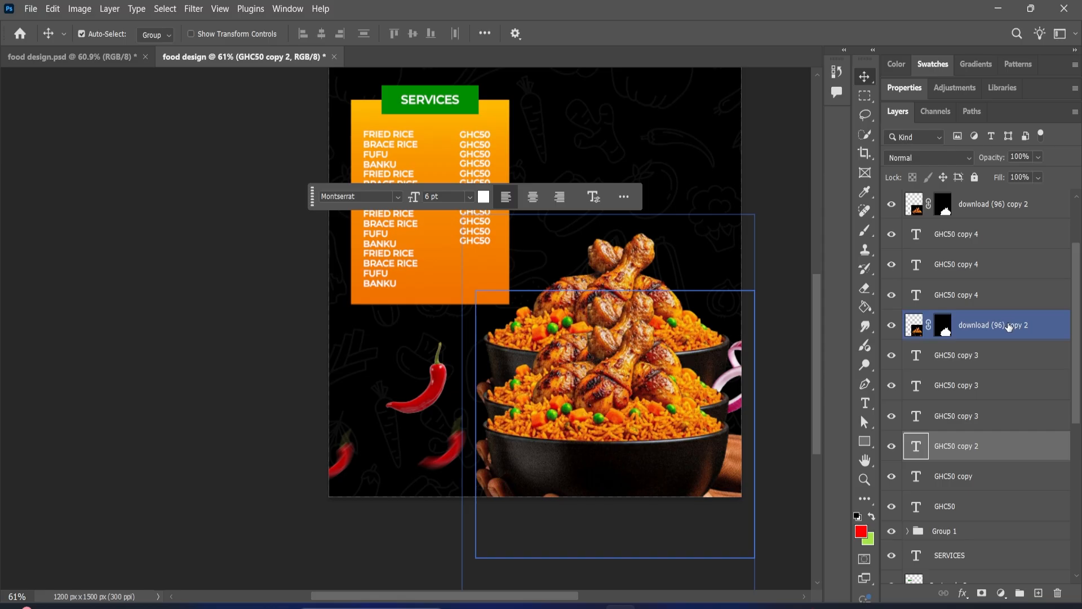
pyautogui.click(1009, 326)
pyautogui.press('Delete')
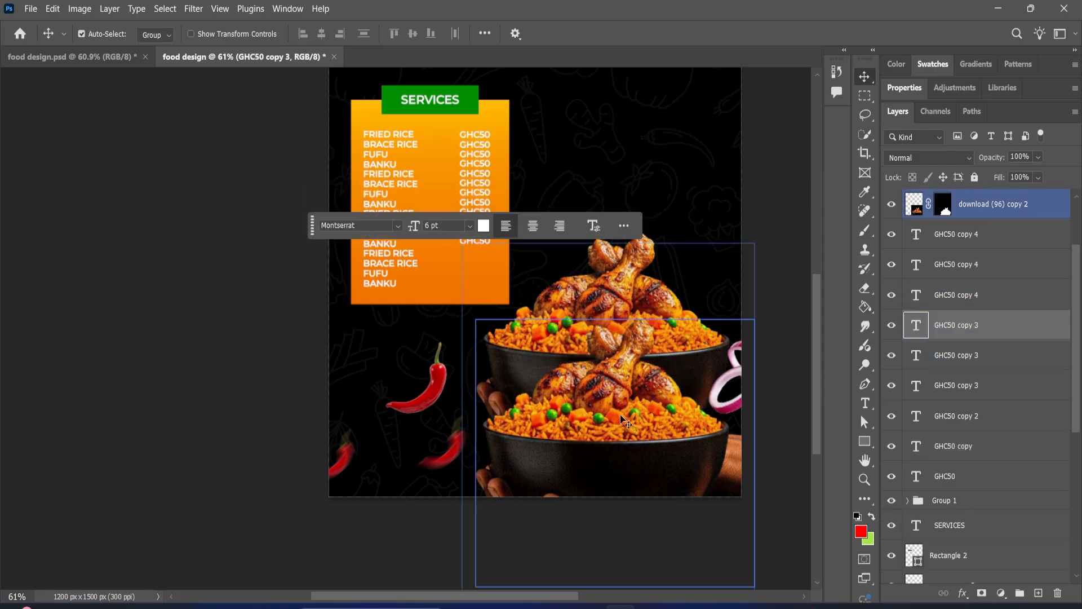
pyautogui.click(625, 420)
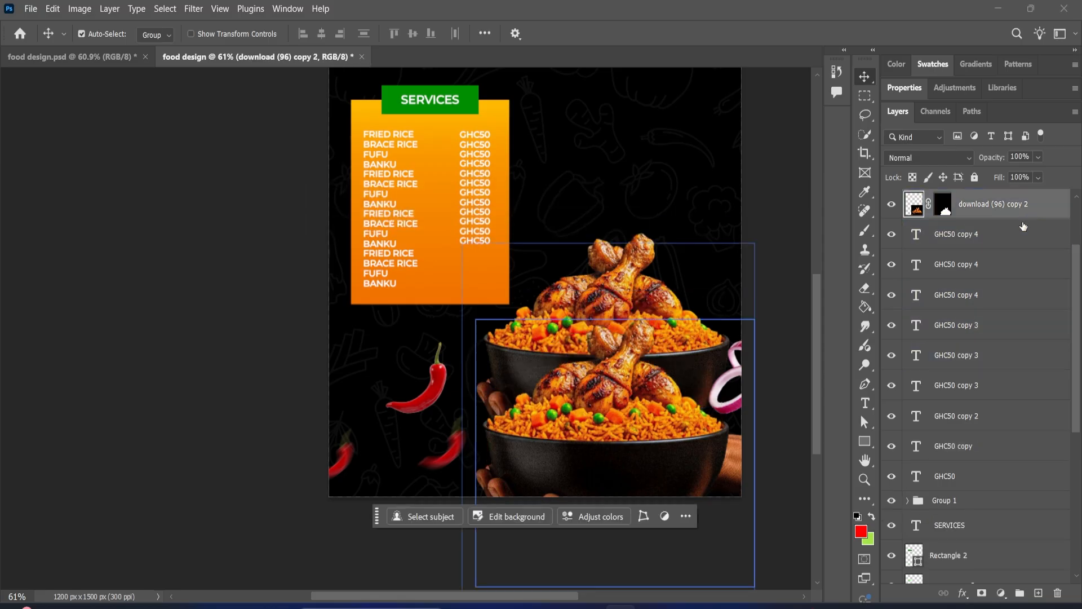
pyautogui.press('Delete')
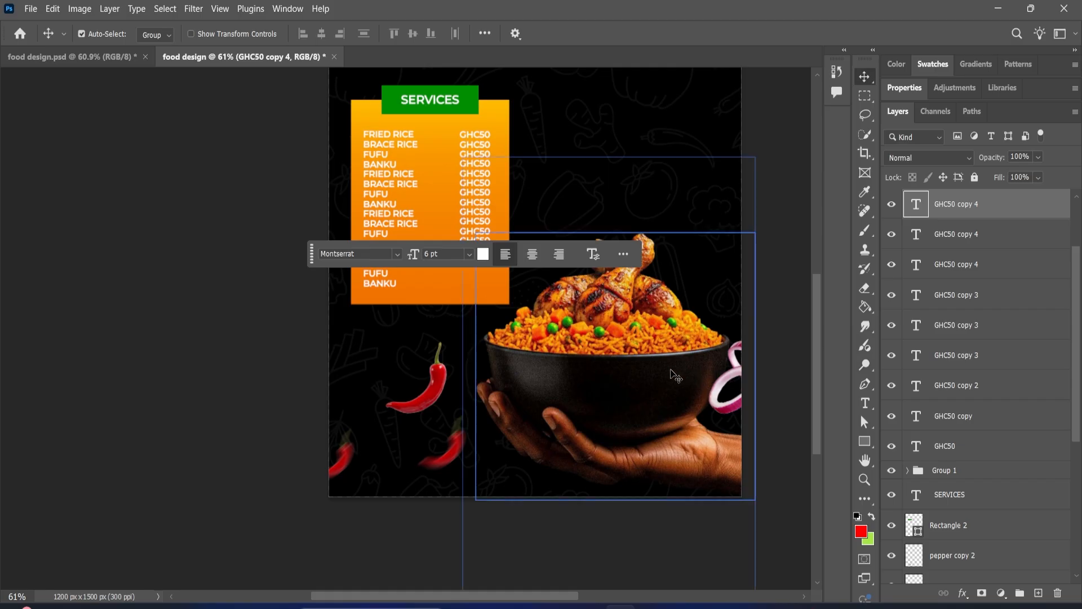
# Select the lowest GHC50 prices and duplicate them beside the final four menu lines, from FRIED RICE to BANKU
pyautogui.scroll(2, 653, 388)
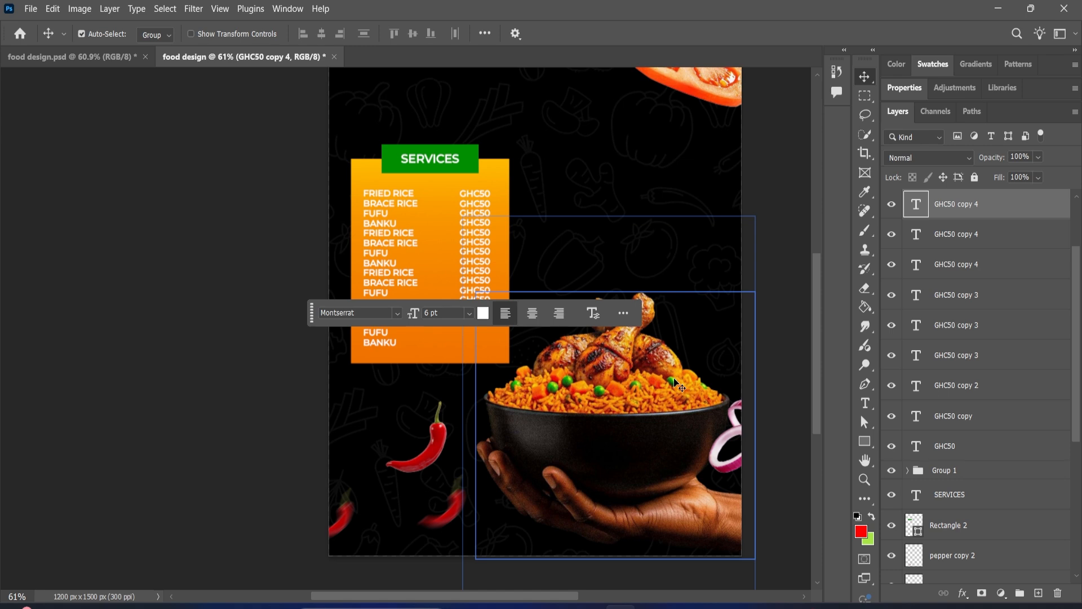
pyautogui.click(635, 164)
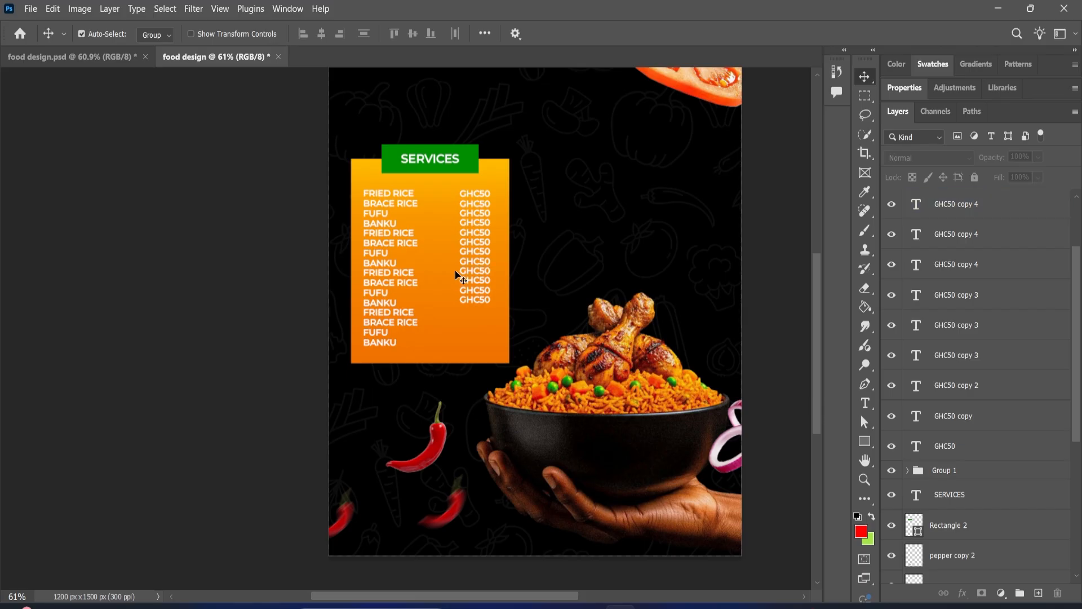
pyautogui.keyDown('alt'); pyautogui.scroll(6, 457, 273); pyautogui.keyUp('alt')
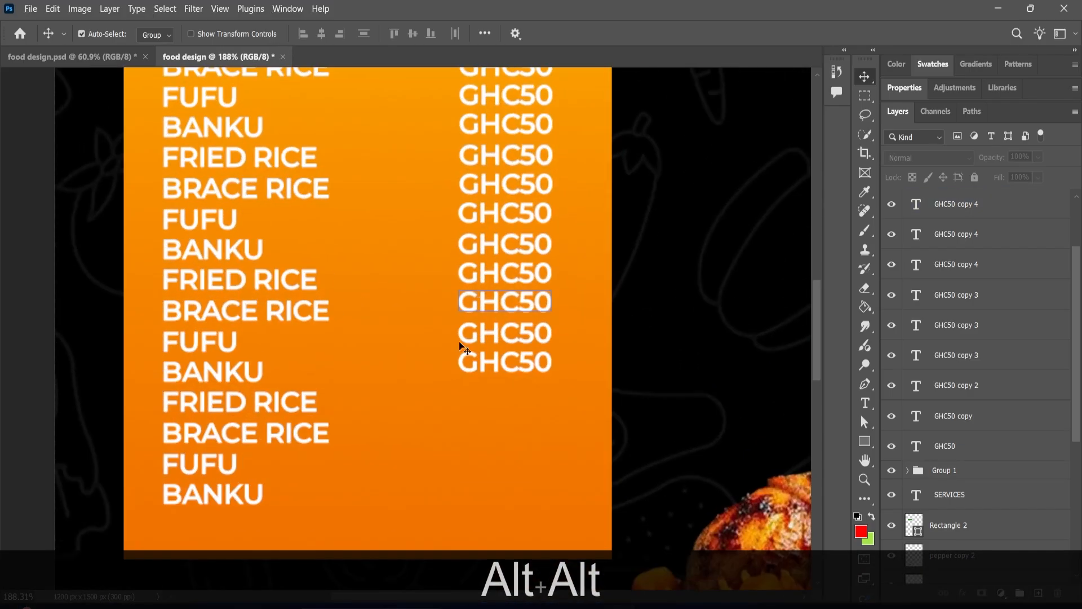
pyautogui.click(523, 378)
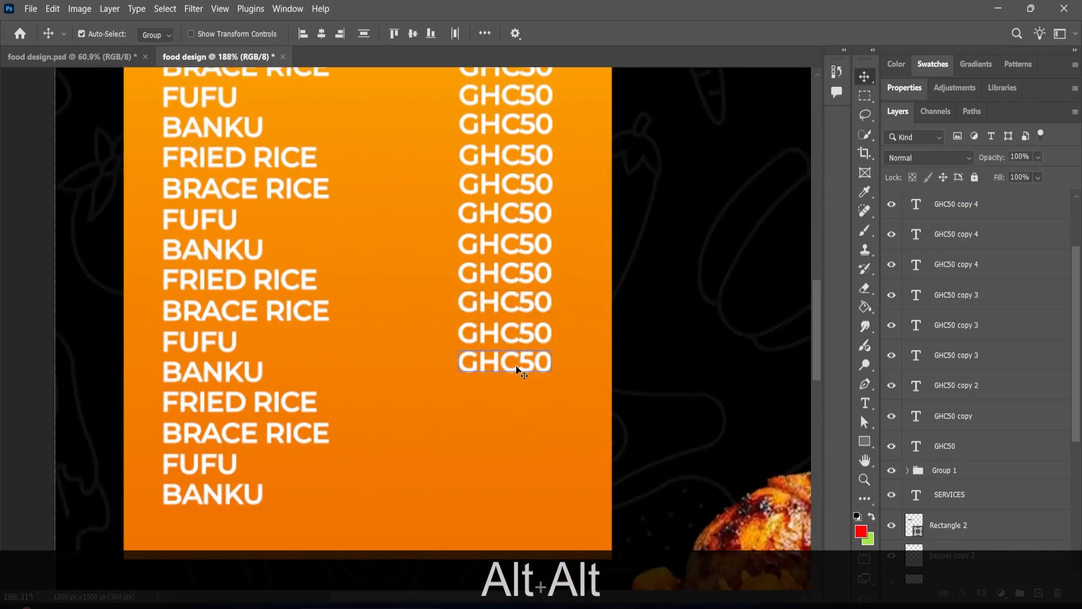
pyautogui.moveTo(455, 268); pyautogui.dragTo(525, 483)
pyautogui.scroll(-1, 509, 445)
pyautogui.keyDown('alt'); pyautogui.moveTo(503, 443); pyautogui.dragTo(506, 465); pyautogui.keyUp('alt')
pyautogui.hotkey('ctrl', 'alt', 'z')
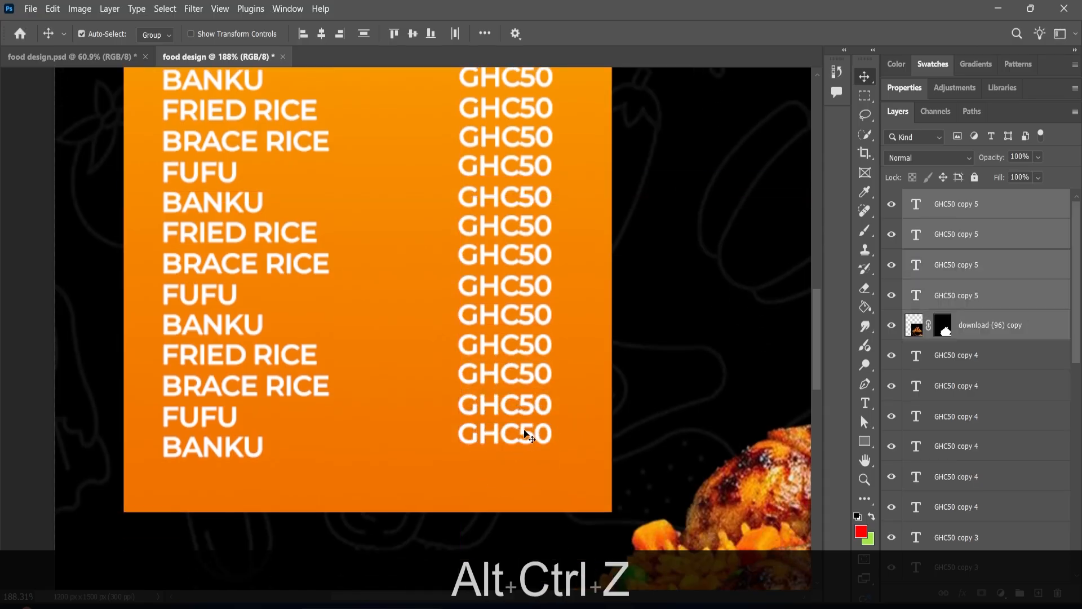
# Duplicate the lowest GHC50 price beside the final BANKU line and delete the surplus price copy above it
pyautogui.click(559, 432)
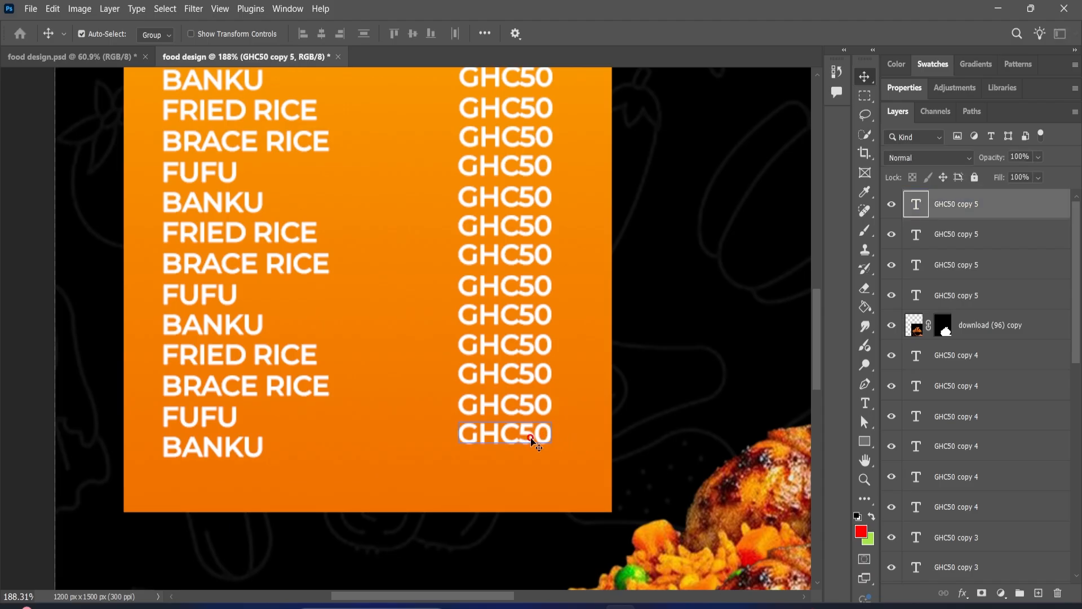
pyautogui.keyDown('alt'); pyautogui.moveTo(533, 443); pyautogui.dragTo(526, 458); pyautogui.keyUp('alt')
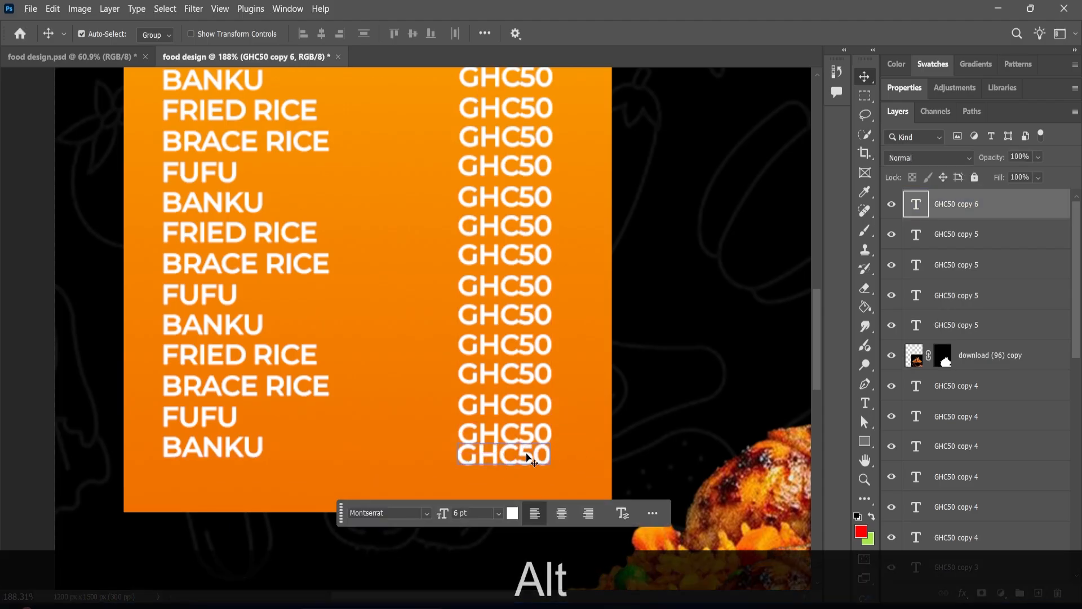
pyautogui.moveTo(501, 405); pyautogui.dragTo(504, 408)
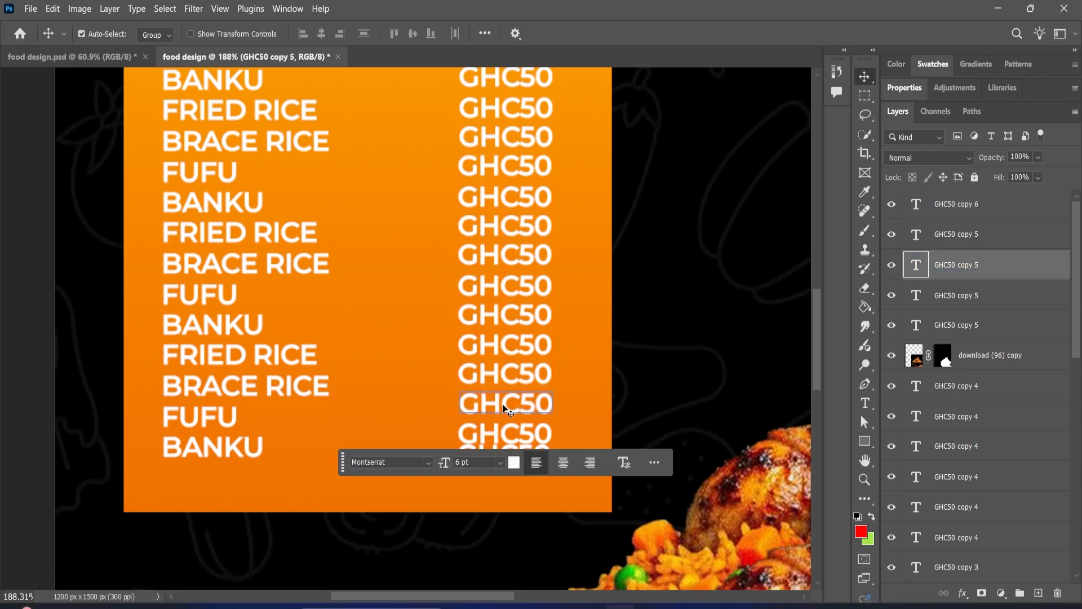
pyautogui.press('Delete')
pyautogui.moveTo(514, 457)
pyautogui.mouseDown()
pyautogui.moveTo(515, 389)
pyautogui.moveTo(514, 451)
pyautogui.moveTo(514, 441)
pyautogui.mouseUp()
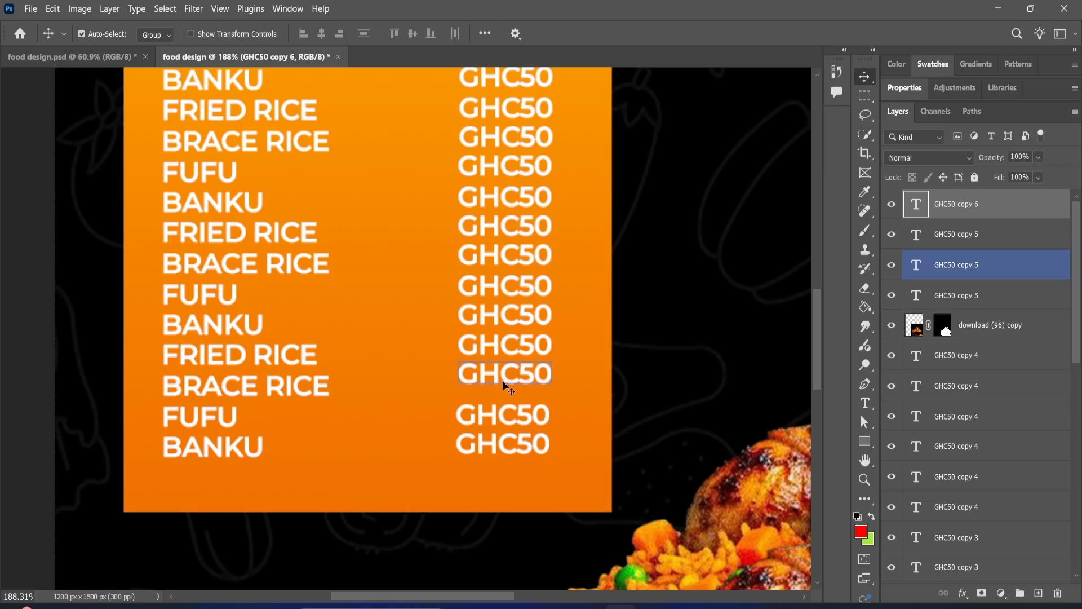
# Reposition the lower GHC50 prices so each lines up with its menu item
pyautogui.moveTo(503, 381); pyautogui.dragTo(504, 395)
pyautogui.moveTo(503, 346); pyautogui.dragTo(501, 294)
pyautogui.moveTo(502, 326); pyautogui.dragTo(503, 359)
# Delete the stray download (96) copy bowl layer and lock the original download (96) bowl layer
pyautogui.scroll(-5, 495, 349)
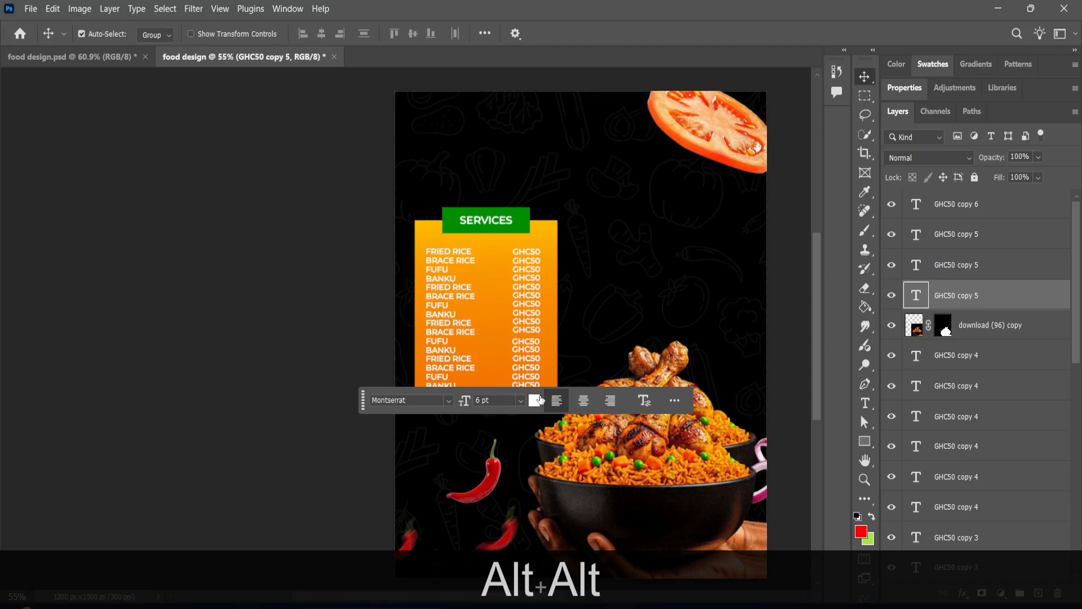
pyautogui.click(607, 479)
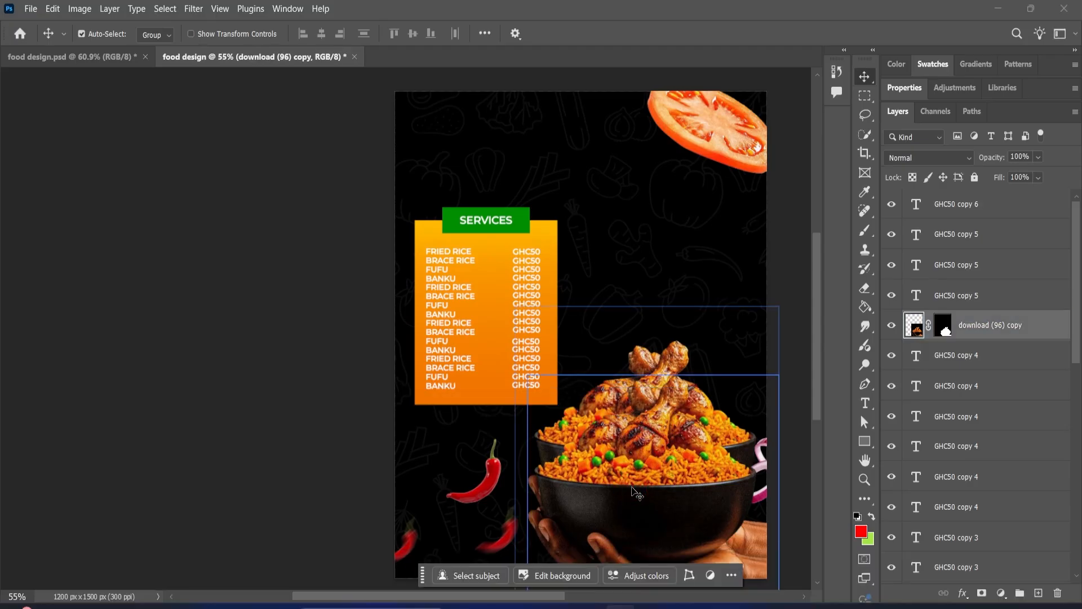
pyautogui.press('Delete')
pyautogui.click(656, 483)
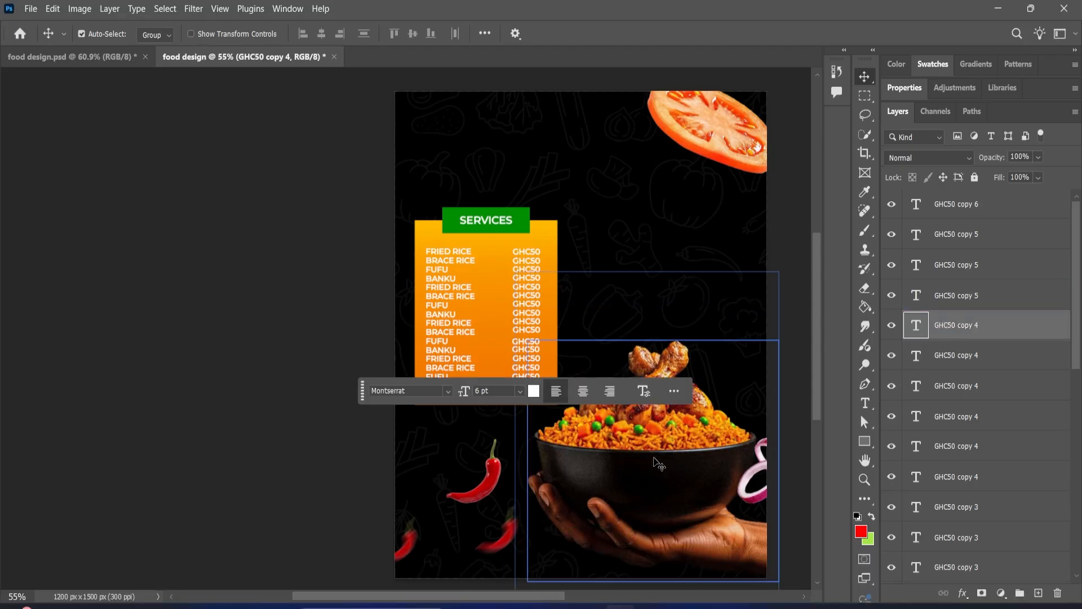
pyautogui.click(974, 177)
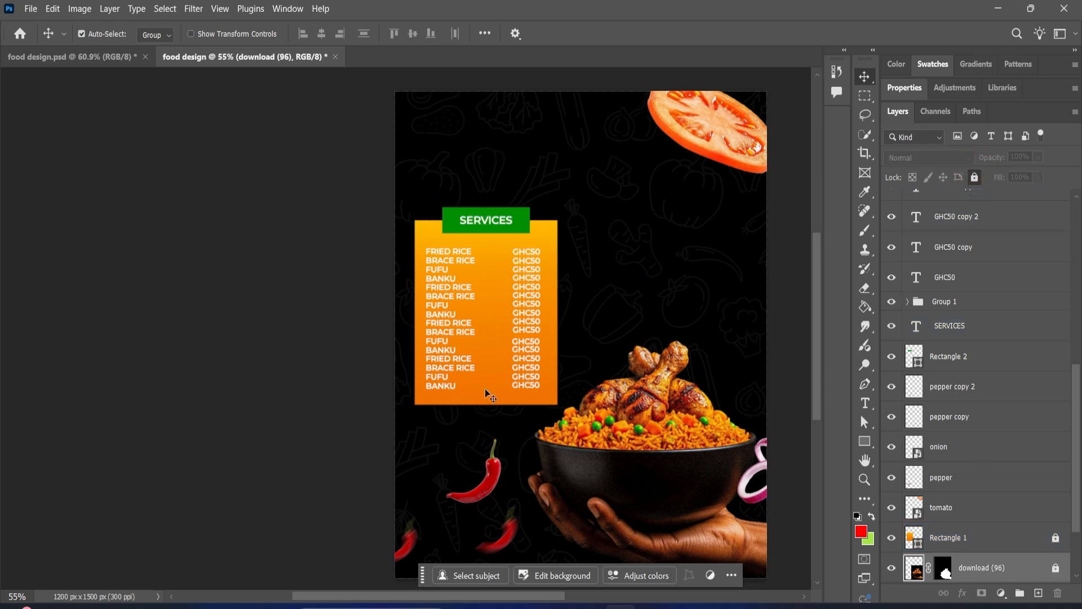
# Nudge the middle GHC50 prices vertically so they align with their menu lines
pyautogui.scroll(5, 486, 392)
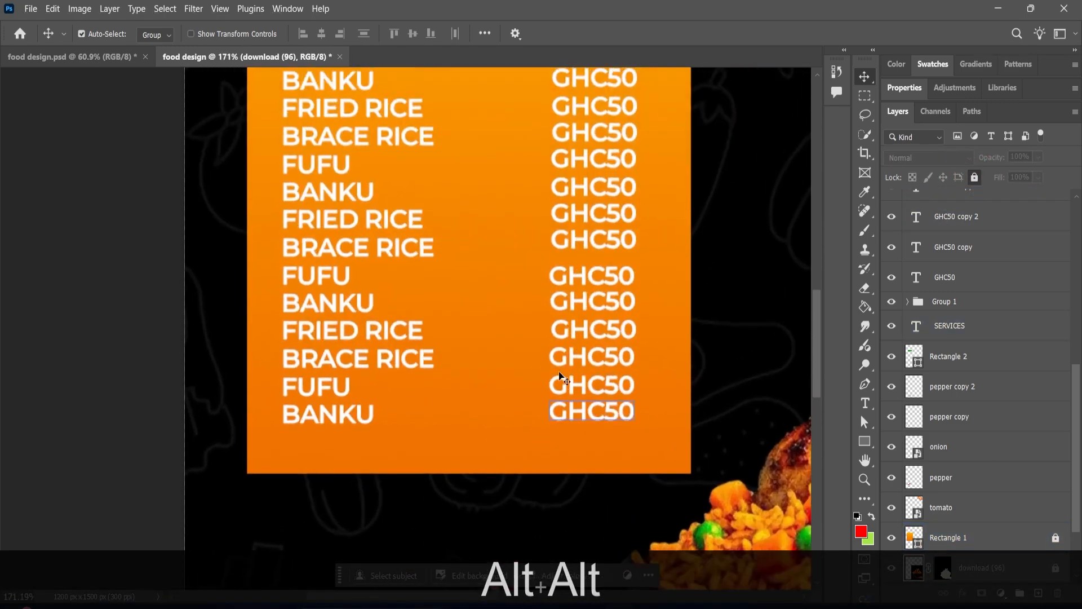
pyautogui.scroll(2, 561, 378)
pyautogui.moveTo(579, 285); pyautogui.dragTo(599, 260)
pyautogui.scroll(3, 595, 248)
pyautogui.scroll(2, 601, 274)
pyautogui.moveTo(598, 288); pyautogui.dragTo(599, 287)
pyautogui.scroll(-1, 437, 377)
pyautogui.scroll(1, 438, 377)
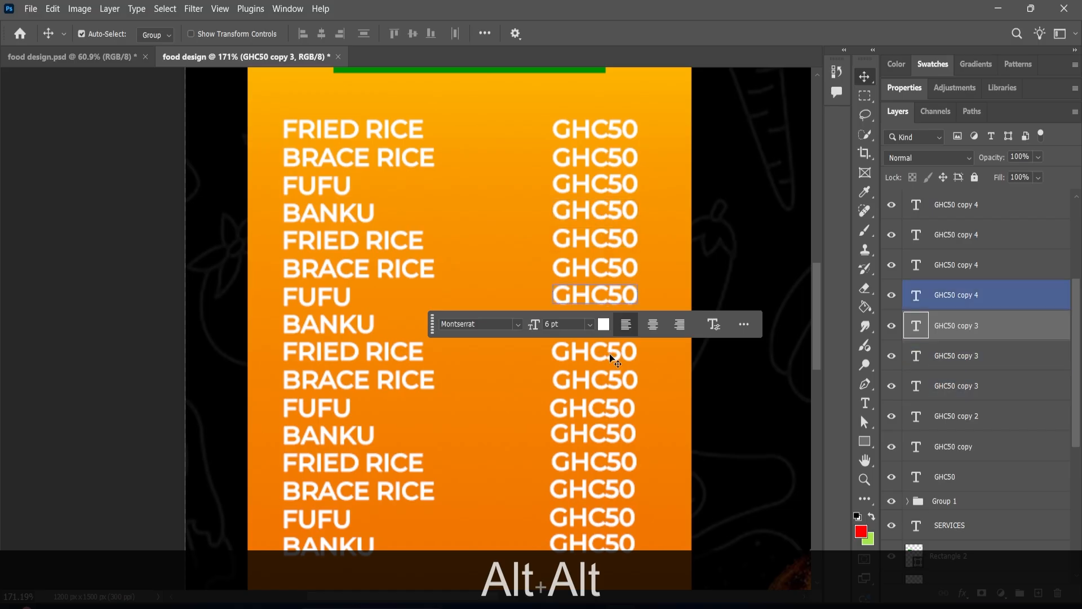
pyautogui.click(865, 402)
pyautogui.doubleClick(618, 405)
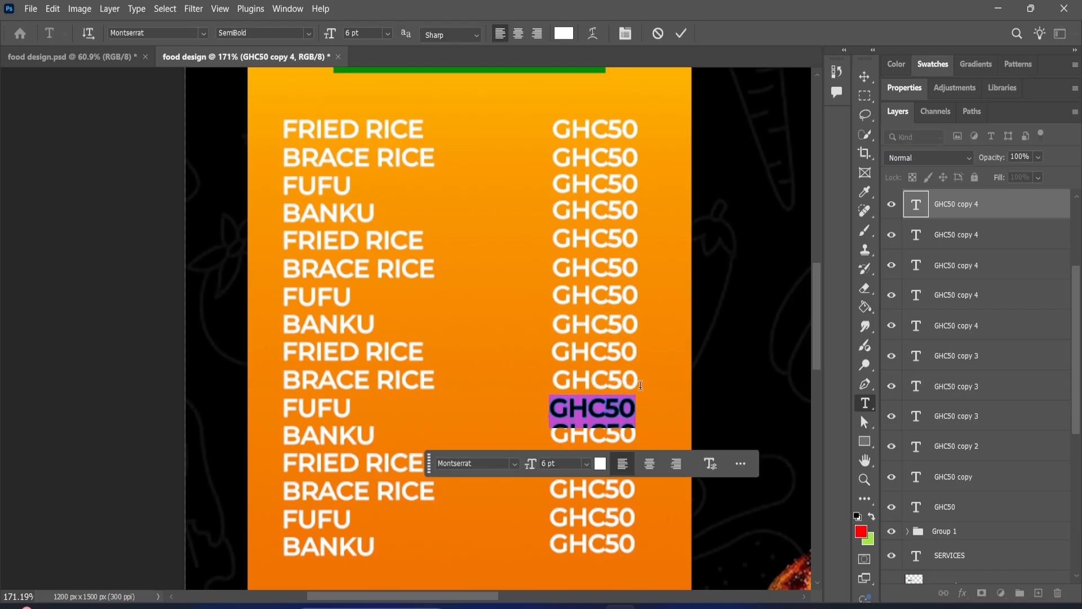
pyautogui.click(682, 35)
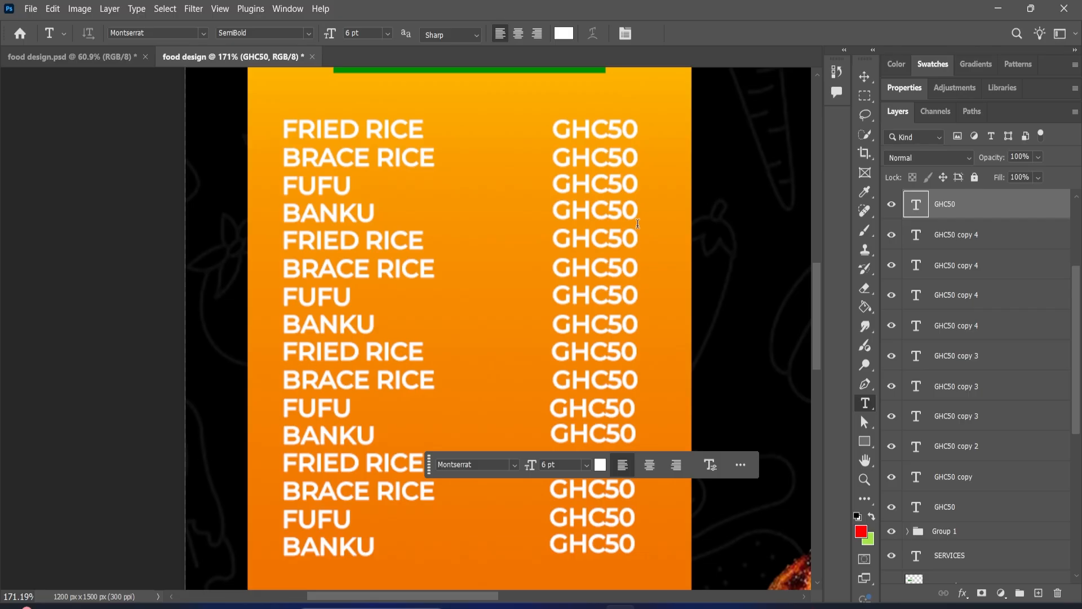
# Draw a horizontal 1 px line about 123 px long with the Line tool between the first FRIED RICE and its GHC50 price
pyautogui.click(866, 442)
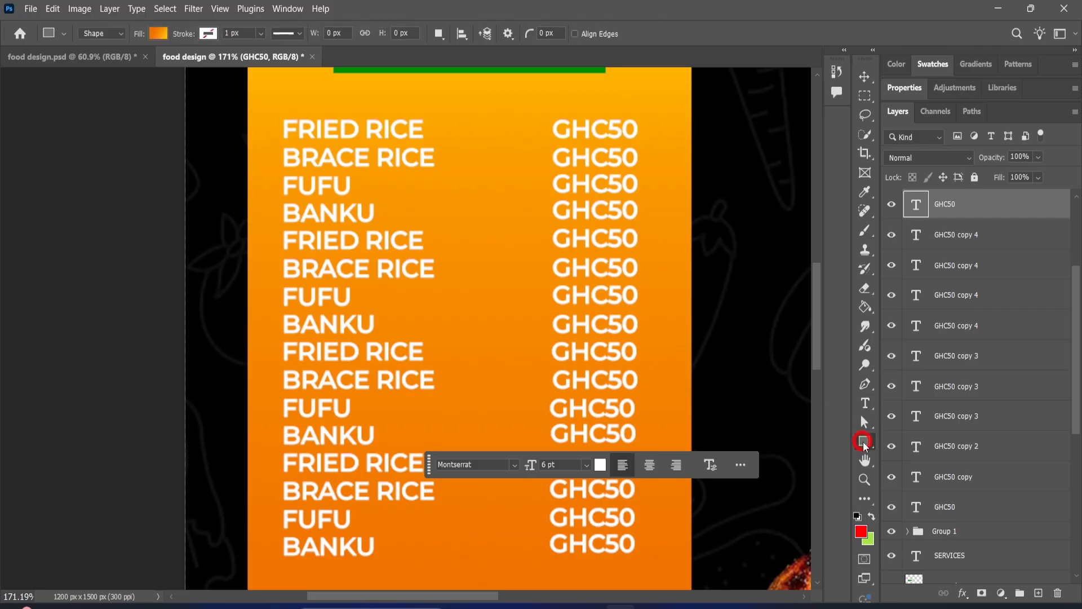
pyautogui.rightClick(865, 444)
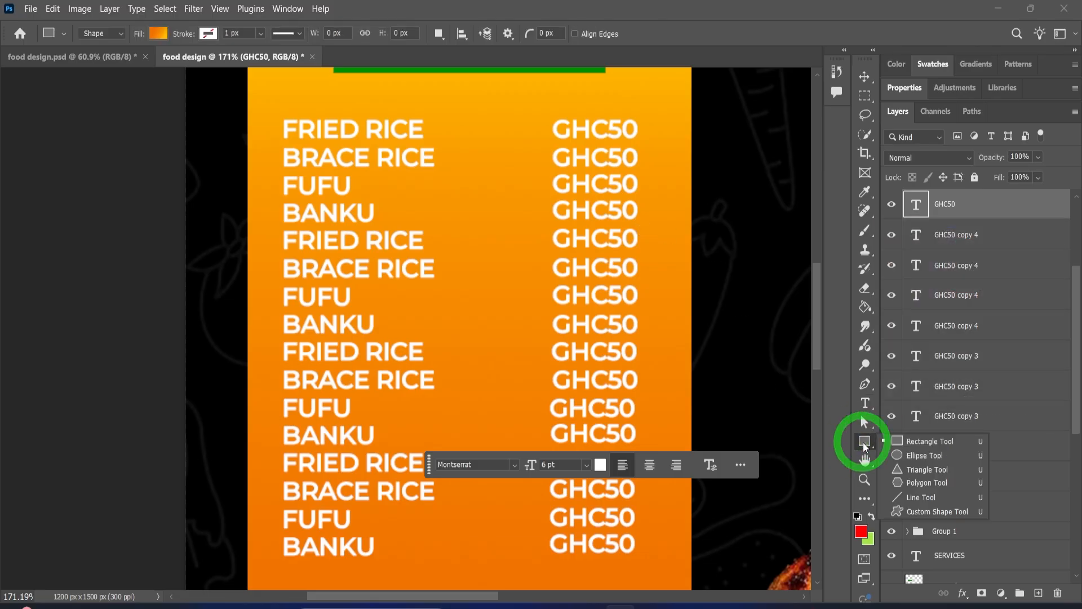
pyautogui.click(909, 498)
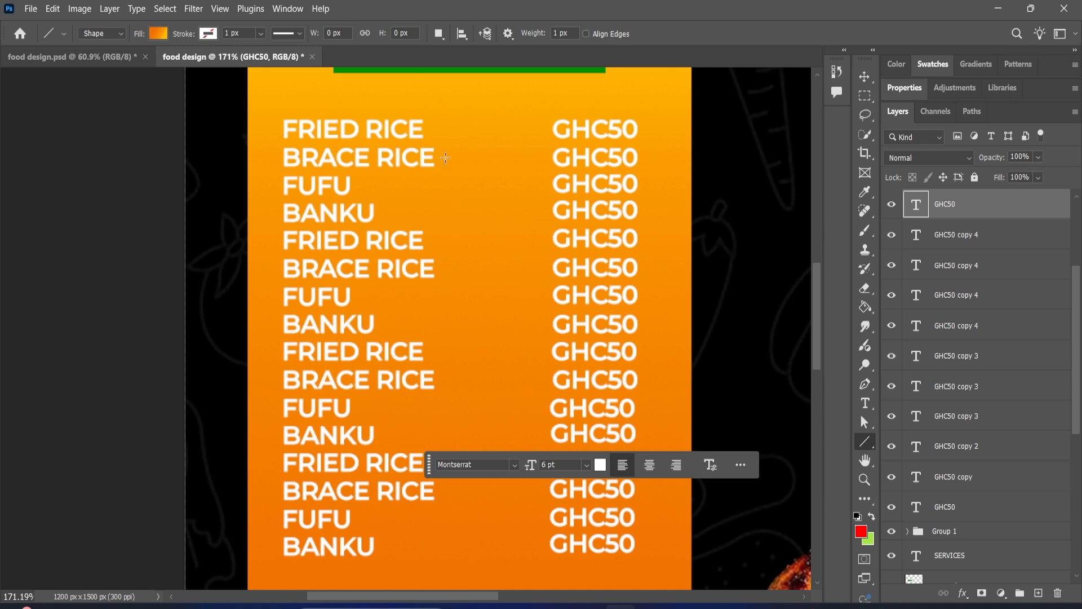
pyautogui.moveTo(432, 128); pyautogui.dragTo(549, 137)
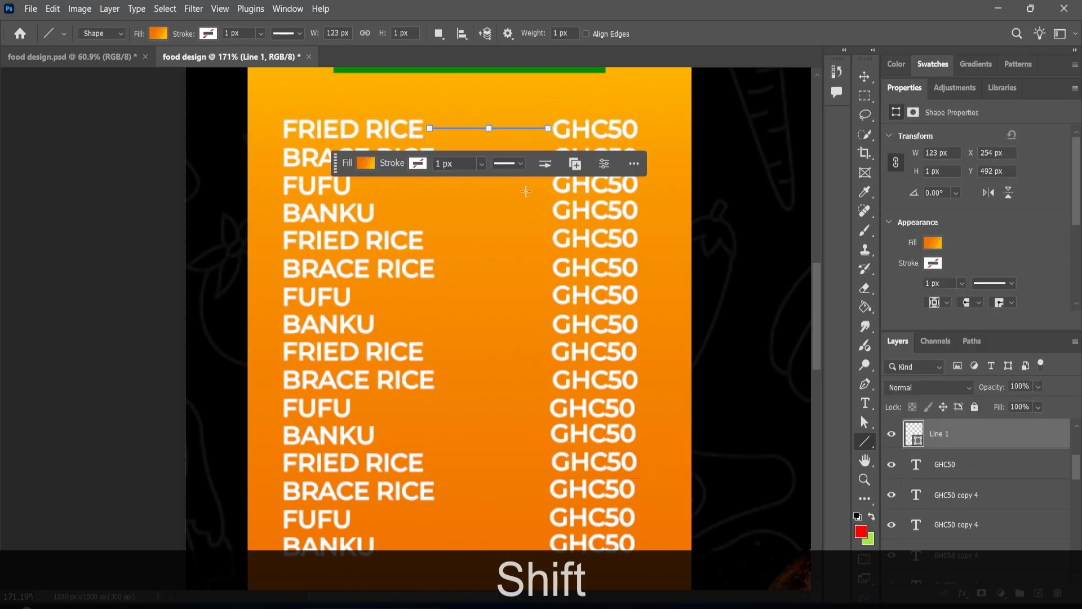
# Give the first leader line a white ffffff stroke and no fill, and deselect it
pyautogui.click(209, 34)
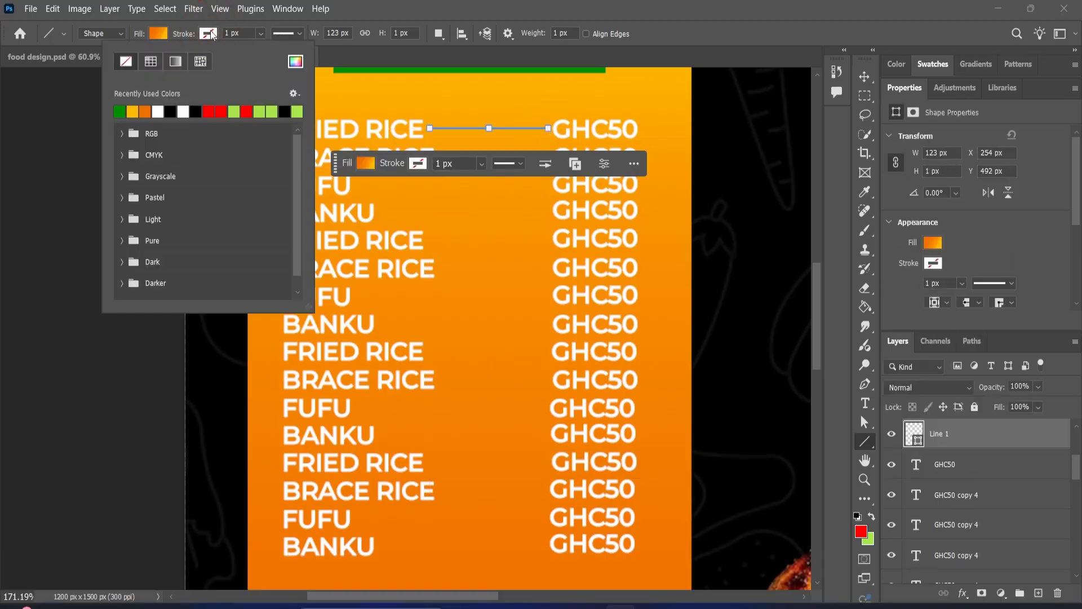
pyautogui.click(295, 61)
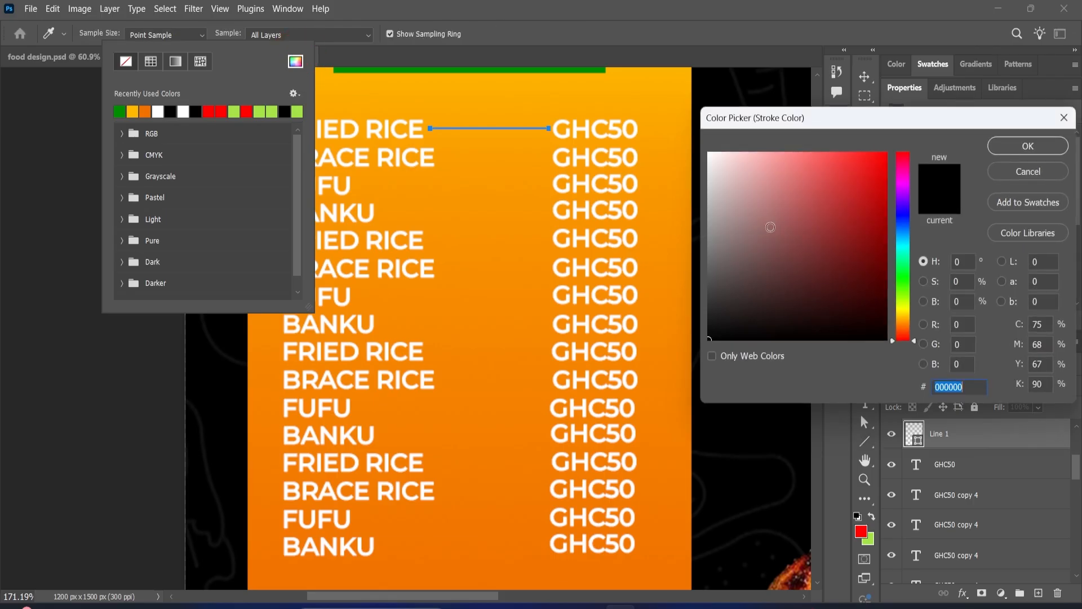
pyautogui.write('ffffff')
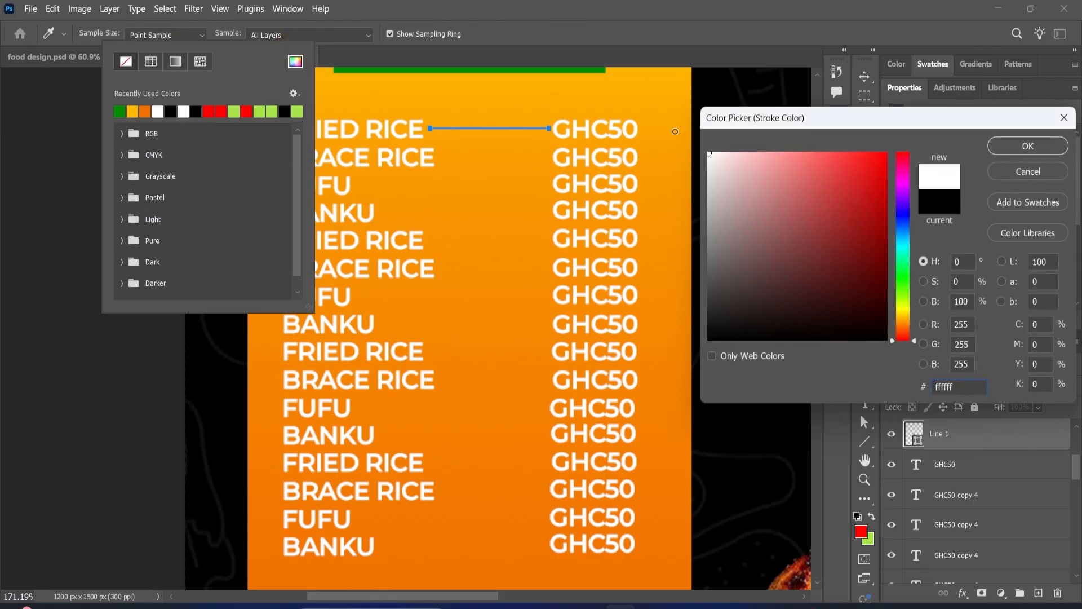
pyautogui.click(1021, 147)
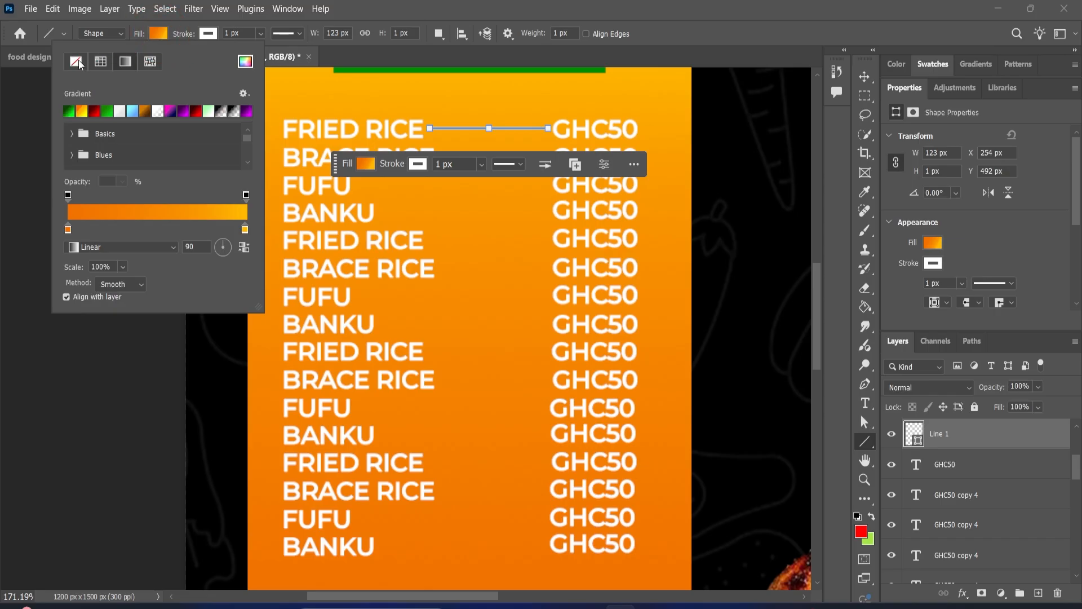
pyautogui.click(76, 62)
pyautogui.click(644, 15)
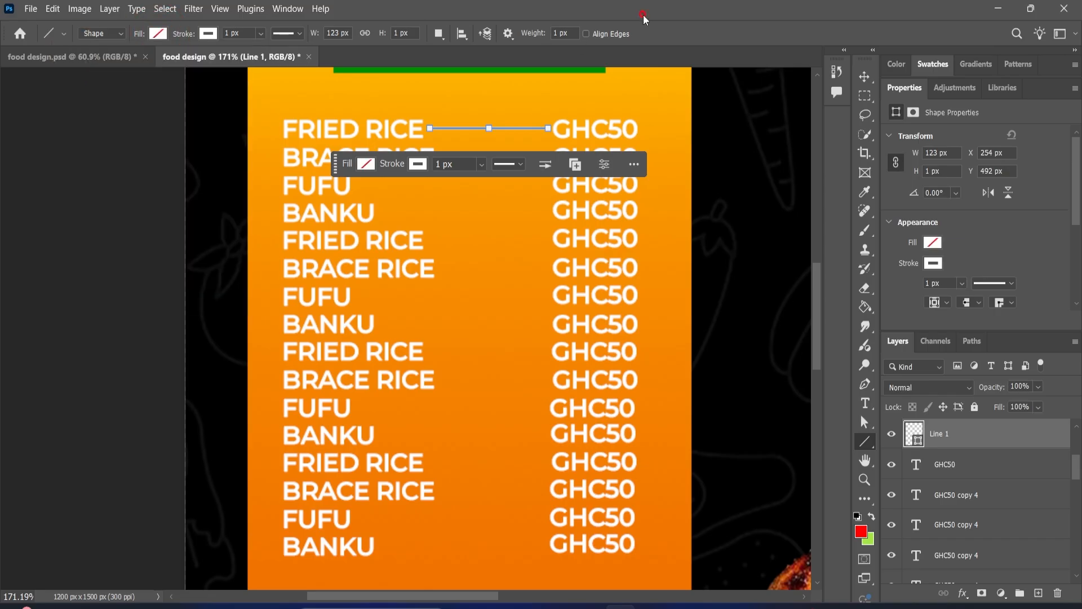
pyautogui.click(864, 76)
pyautogui.click(548, 105)
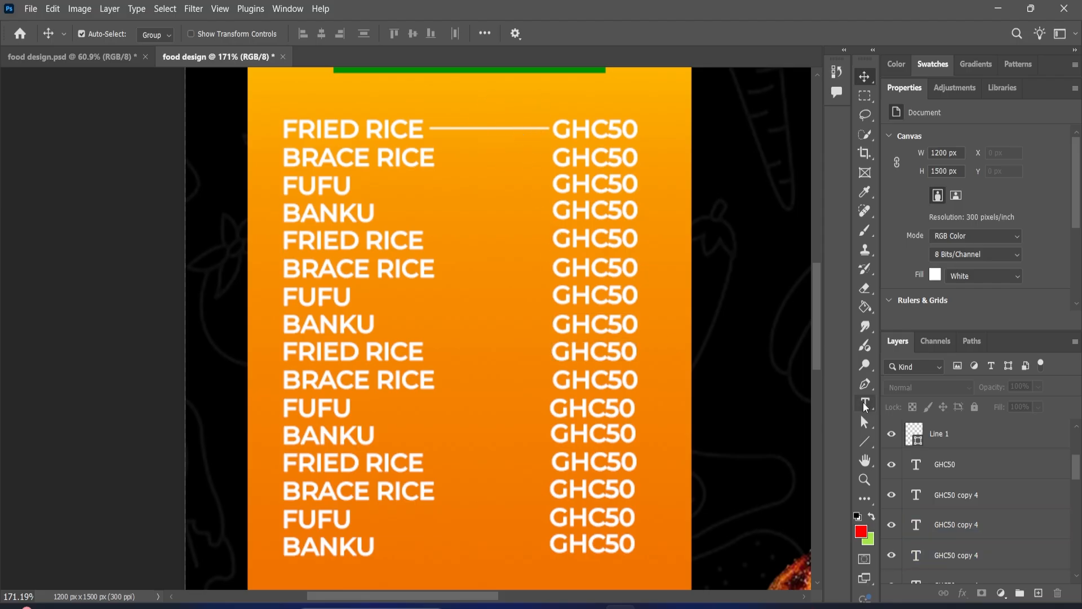
# Draw matching horizontal leader lines between item and price on the second through sixth menu rows
pyautogui.click(866, 443)
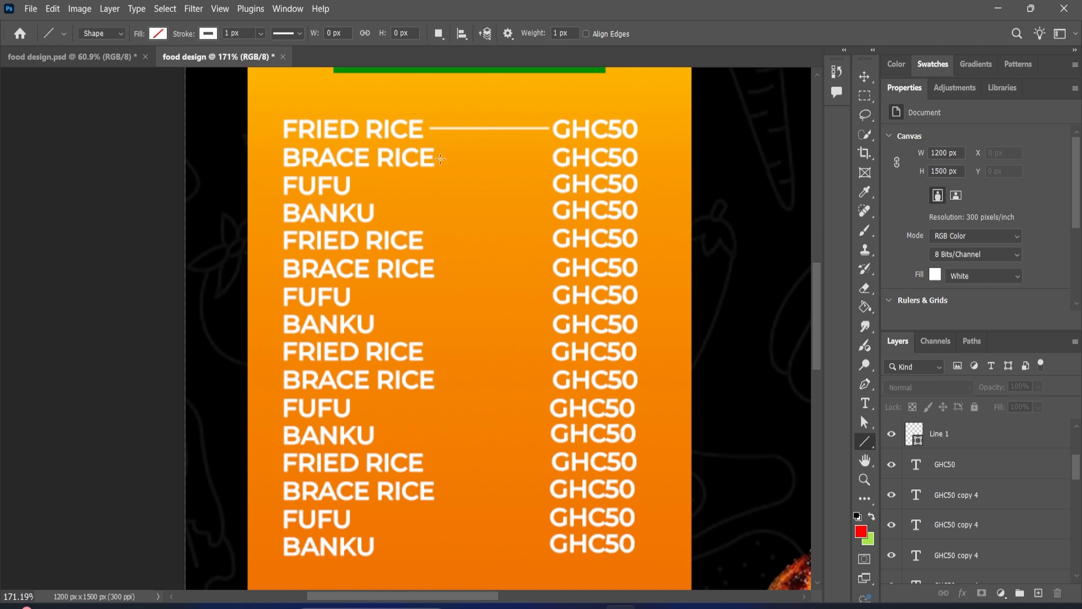
pyautogui.moveTo(440, 159); pyautogui.dragTo(547, 159)
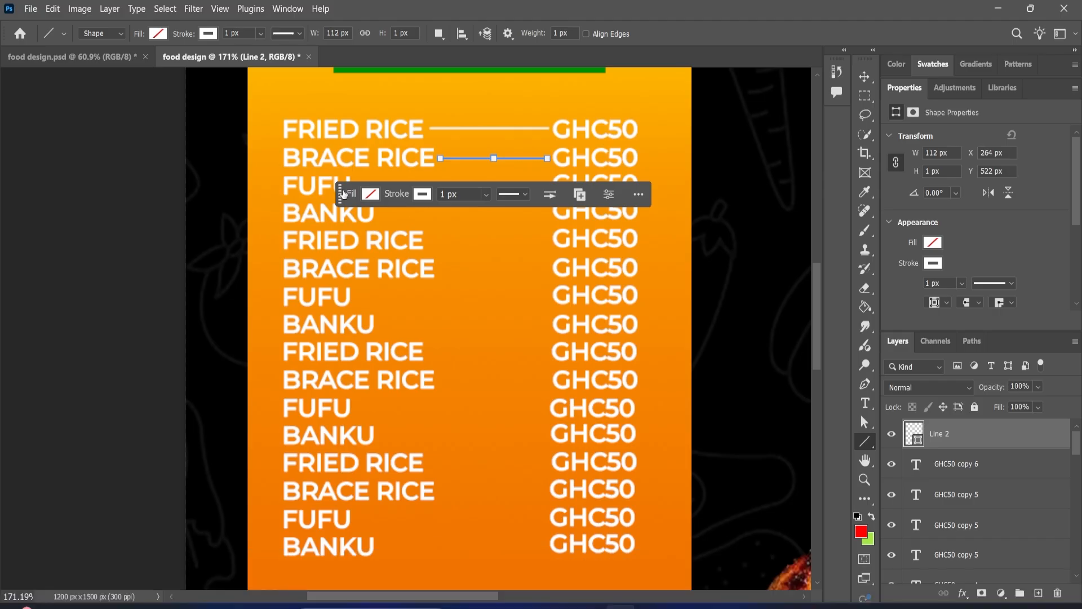
pyautogui.moveTo(340, 194); pyautogui.dragTo(189, 348)
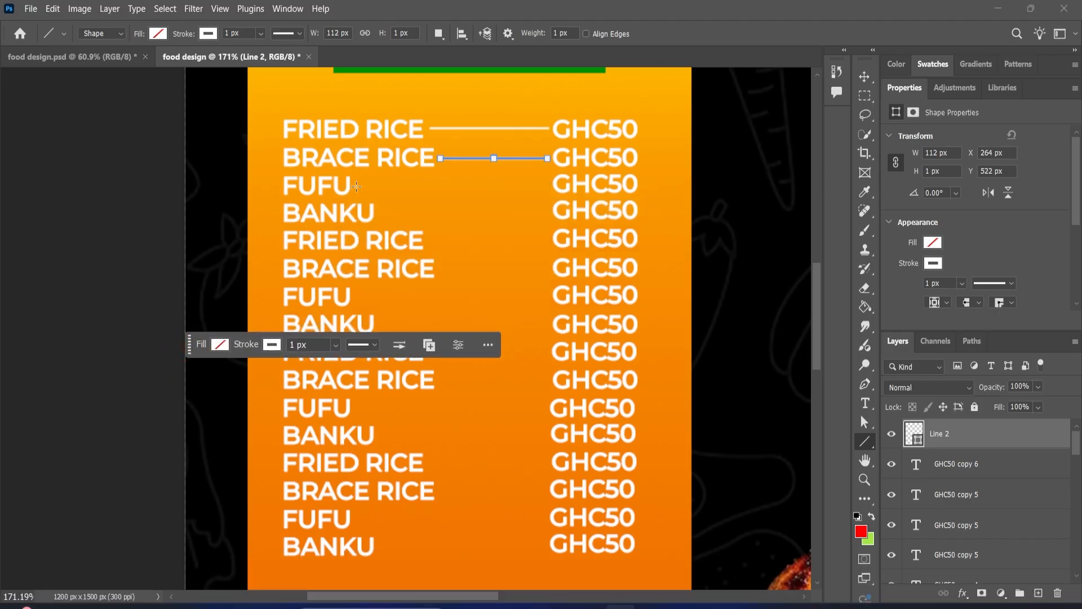
pyautogui.moveTo(354, 185); pyautogui.dragTo(548, 192)
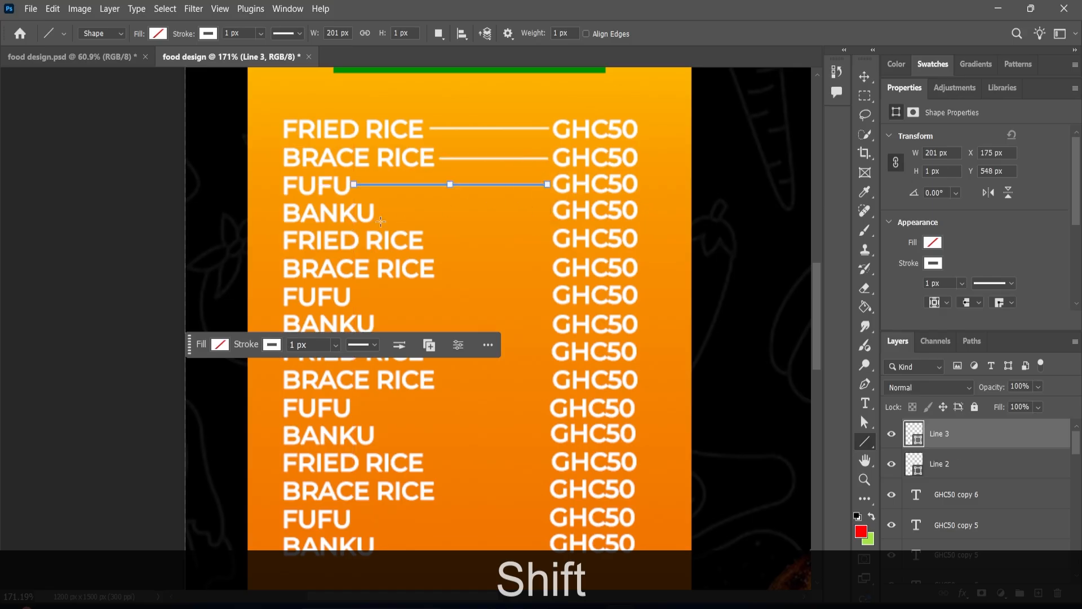
pyautogui.moveTo(380, 214); pyautogui.dragTo(548, 214)
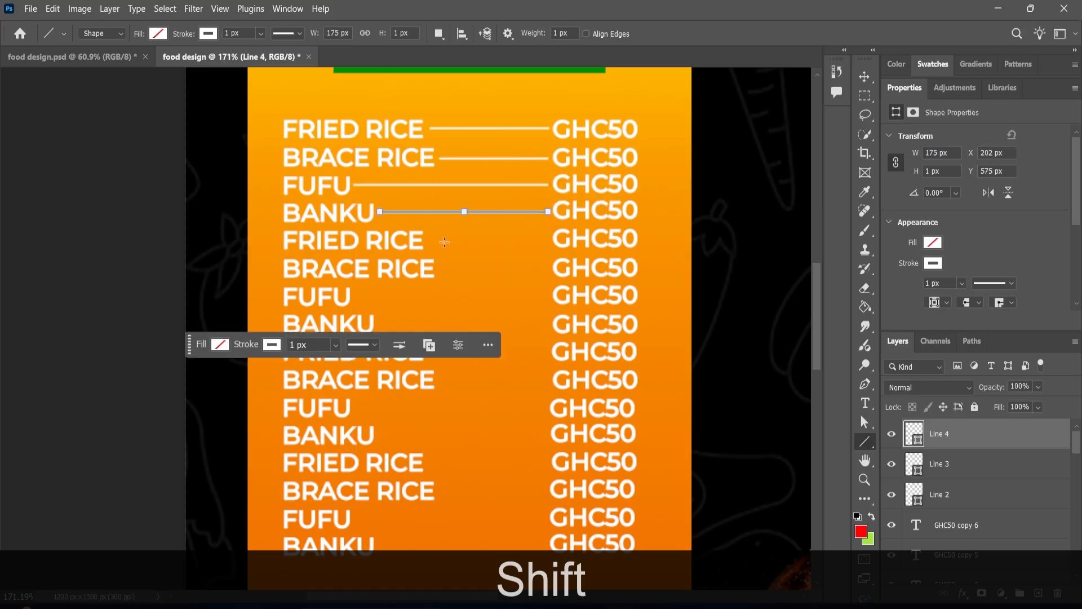
pyautogui.moveTo(430, 241); pyautogui.dragTo(551, 240)
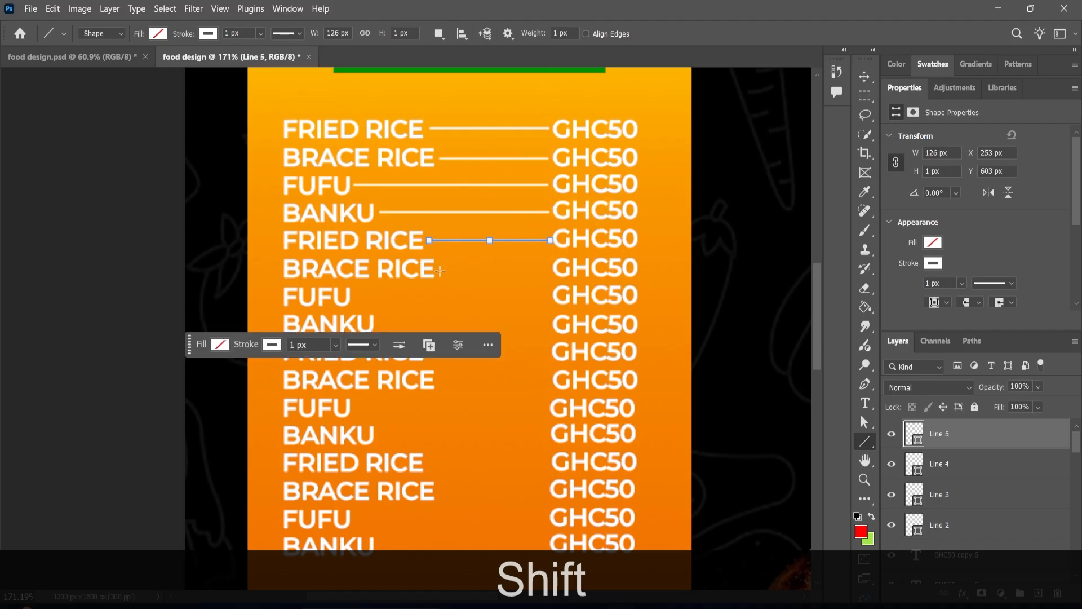
pyautogui.moveTo(439, 271); pyautogui.dragTo(547, 271)
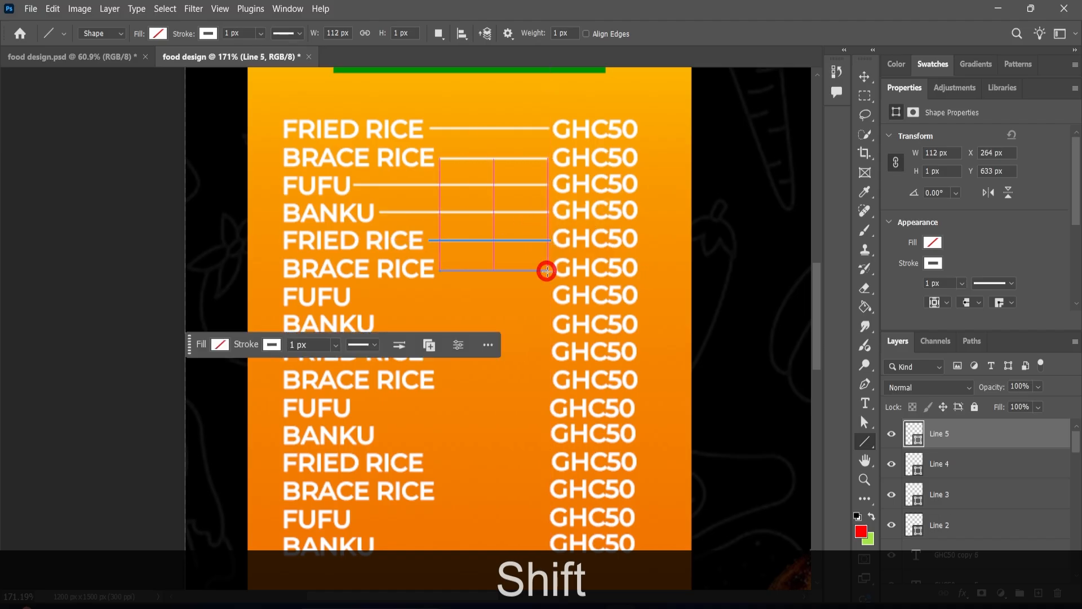
# Add horizontal leader lines to the seventh through eleventh menu rows, undoing and redrawing the one on the tenth row, BRACE RICE
pyautogui.moveTo(355, 298); pyautogui.dragTo(549, 297)
pyautogui.moveTo(381, 324); pyautogui.dragTo(548, 331)
pyautogui.scroll(-1, 548, 330)
pyautogui.moveTo(428, 317); pyautogui.dragTo(548, 317)
pyautogui.scroll(-1, 548, 317)
pyautogui.moveTo(440, 309); pyautogui.dragTo(550, 310)
pyautogui.scroll(-1, 550, 310)
pyautogui.hotkey('ctrl', 'z')
pyautogui.moveTo(440, 273); pyautogui.dragTo(549, 274)
pyautogui.moveTo(356, 301); pyautogui.dragTo(546, 300)
# Add horizontal leader lines to the remaining menu rows from the third BANKU down, and nudge the final BANKU line slightly upward
pyautogui.scroll(-2, 546, 300)
pyautogui.moveTo(378, 270); pyautogui.dragTo(546, 269)
pyautogui.scroll(-1, 546, 269)
pyautogui.moveTo(426, 262); pyautogui.dragTo(546, 262)
pyautogui.moveTo(443, 291); pyautogui.dragTo(546, 289)
pyautogui.scroll(-1, 546, 289)
pyautogui.moveTo(357, 281); pyautogui.dragTo(546, 282)
pyautogui.moveTo(378, 311); pyautogui.dragTo(546, 312)
pyautogui.press('v')
pyautogui.moveTo(474, 313); pyautogui.dragTo(473, 304)
# Add the text VENUE in white 6 pt Montserrat SemiBold on the black area between the services panel and the flyer's right edge
pyautogui.scroll(-5, 469, 302)
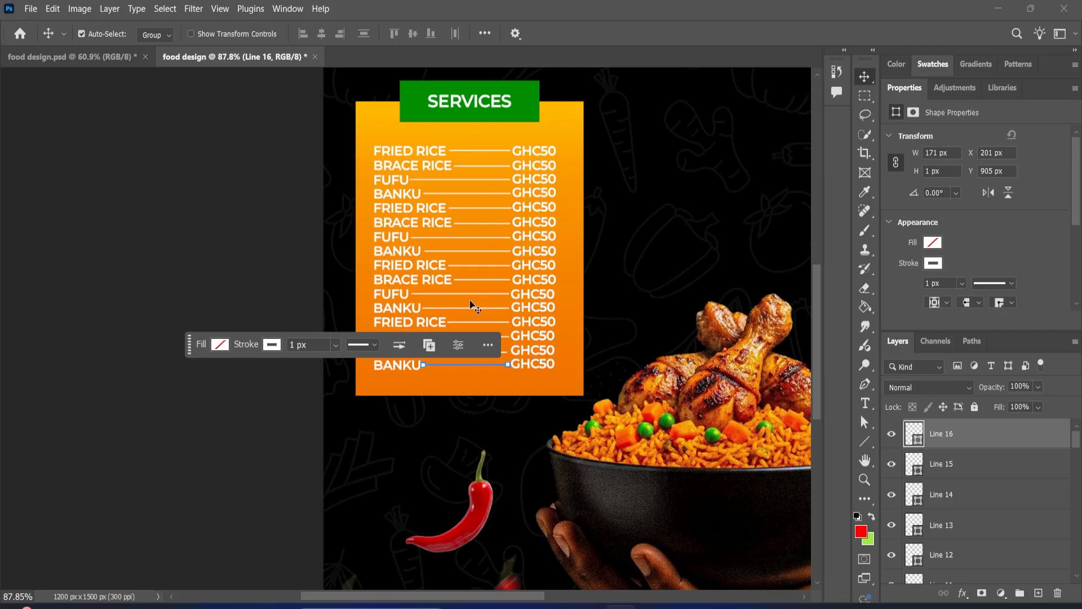
pyautogui.scroll(5, 470, 302)
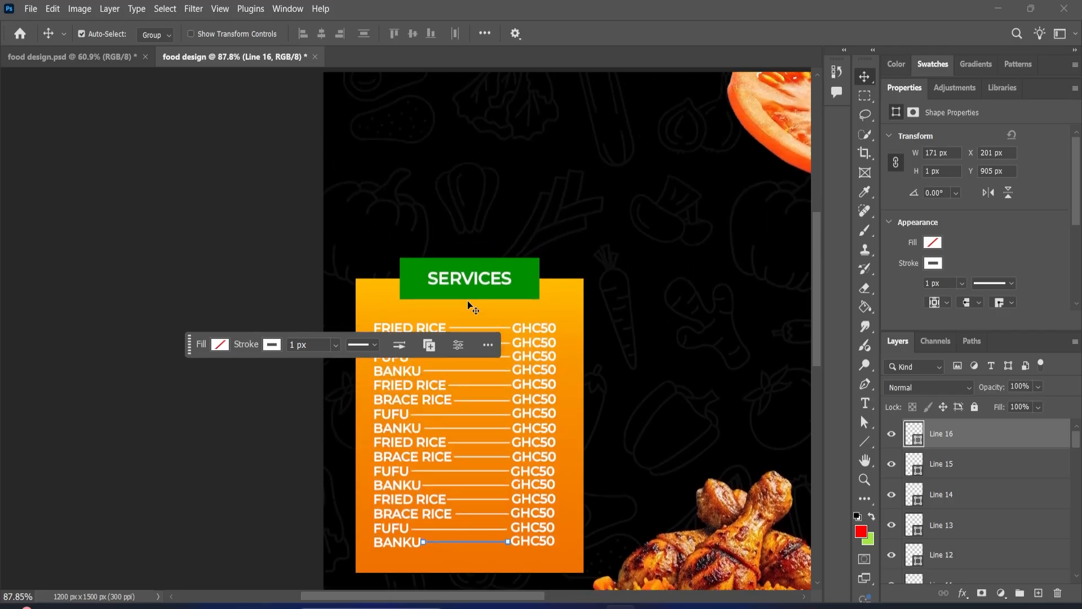
pyautogui.scroll(3, 469, 305)
pyautogui.scroll(-5, 469, 304)
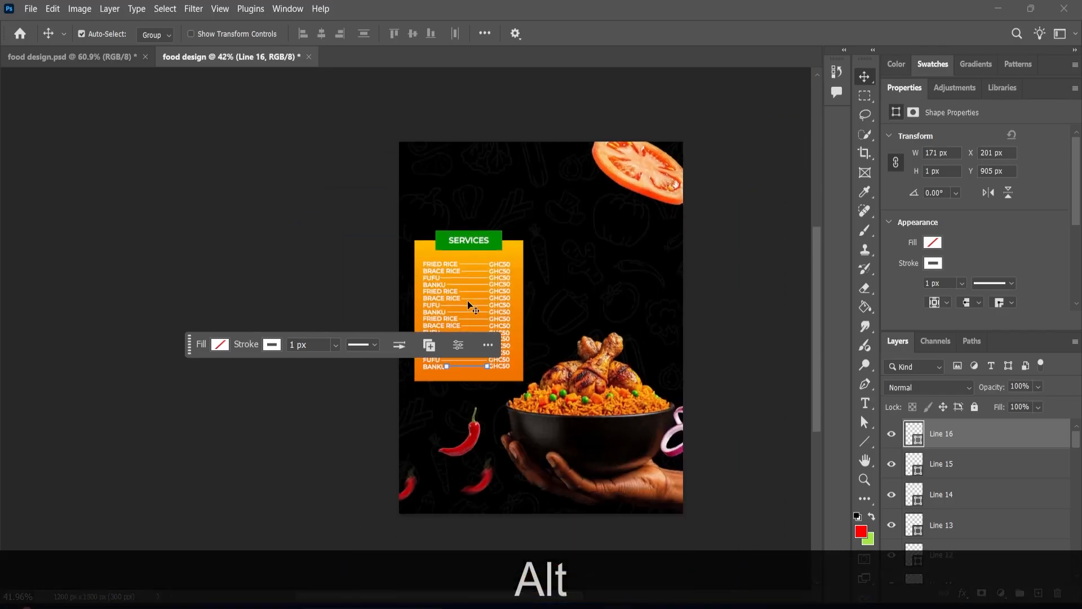
pyautogui.scroll(-1, 468, 302)
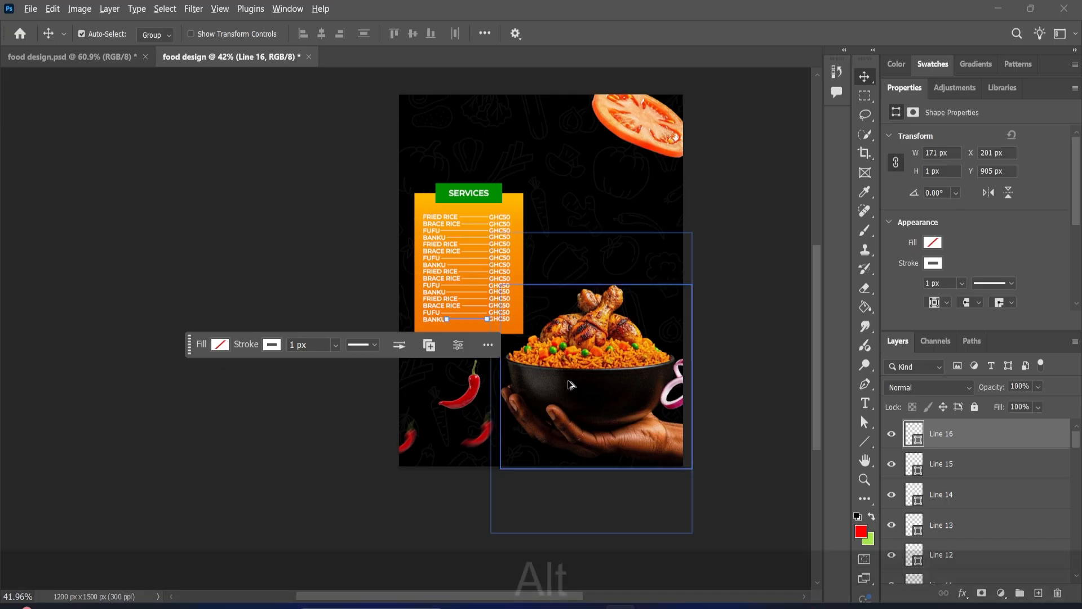
pyautogui.scroll(3, 572, 389)
pyautogui.click(865, 402)
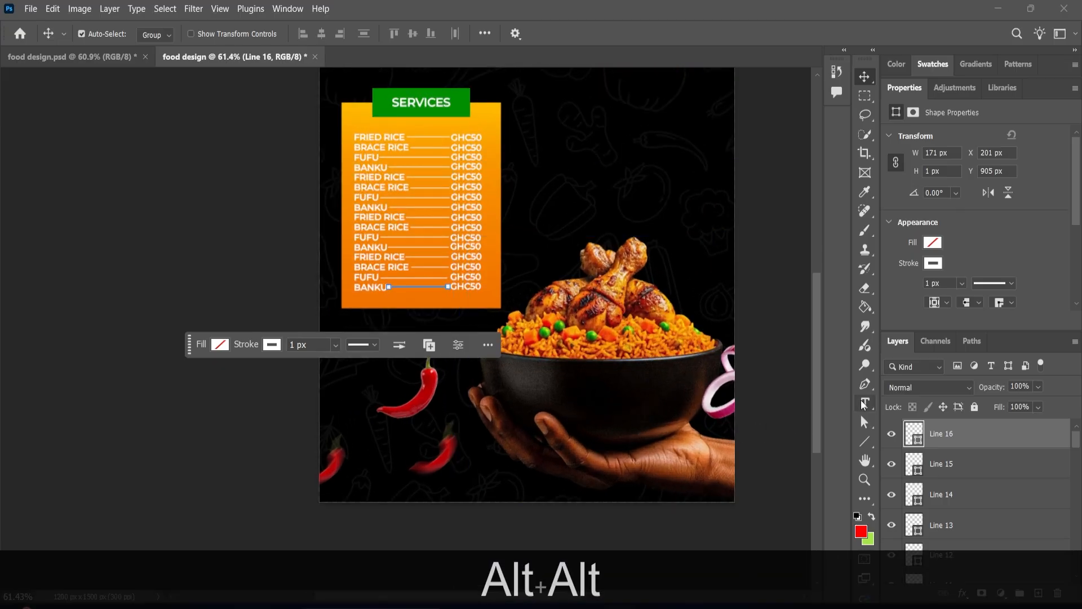
pyautogui.scroll(2, 612, 276)
pyautogui.scroll(1, 603, 293)
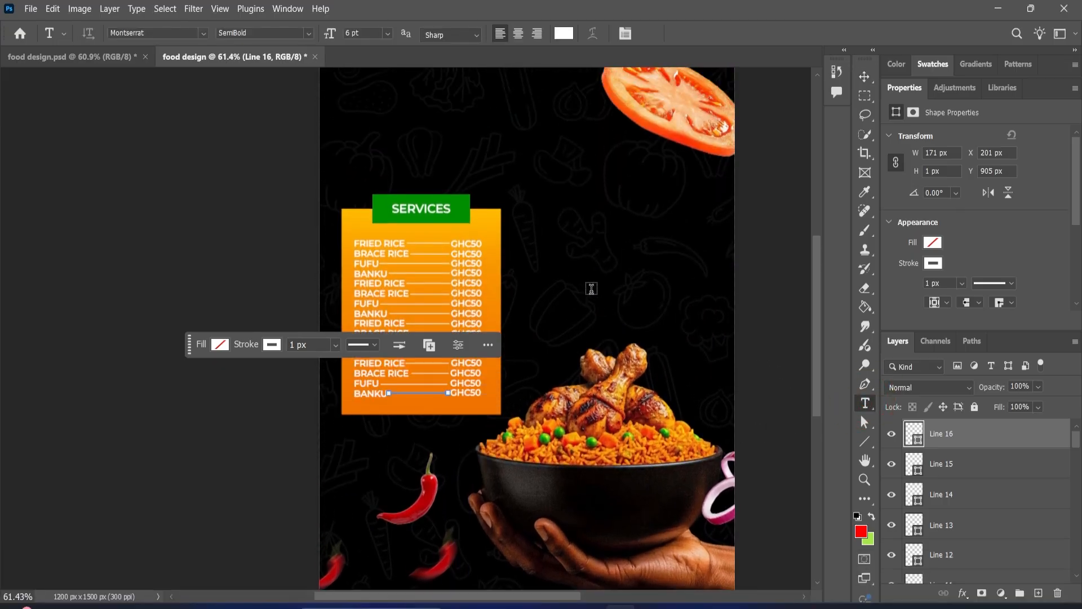
pyautogui.scroll(2, 589, 285)
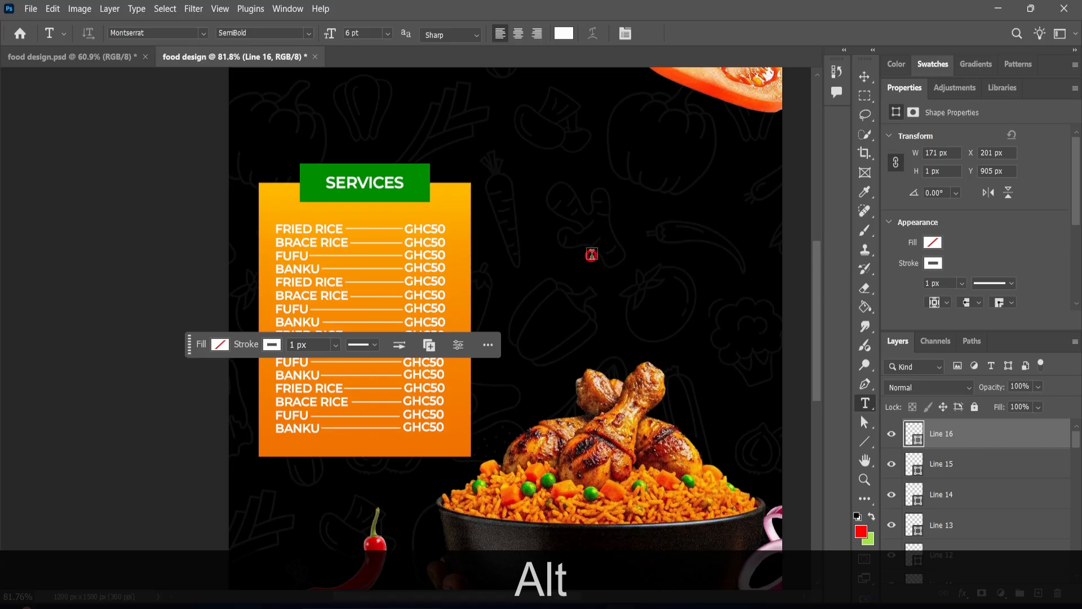
pyautogui.click(591, 253)
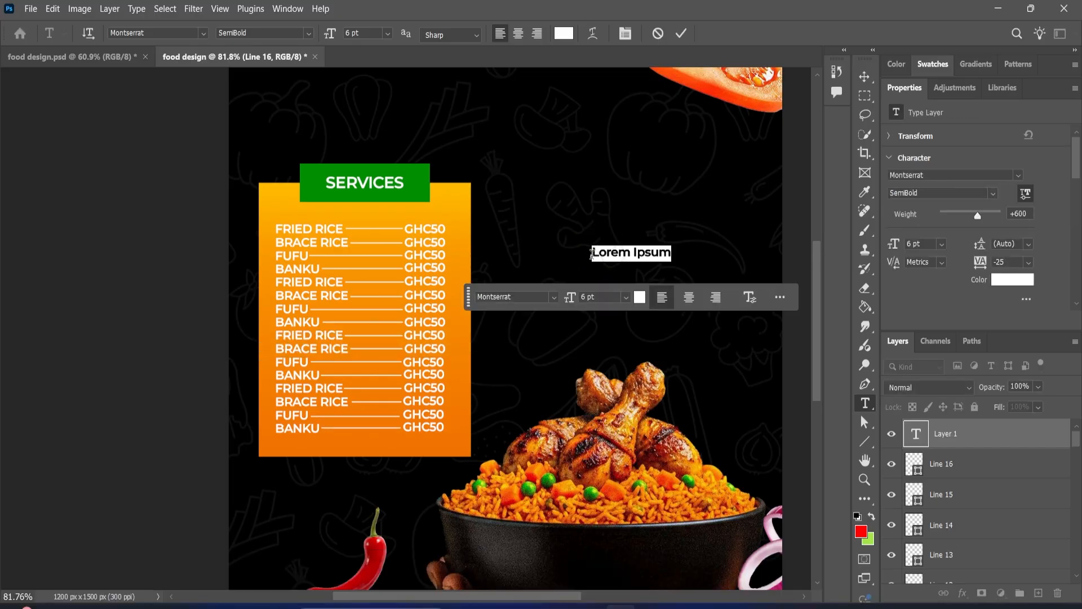
pyautogui.write('VR')
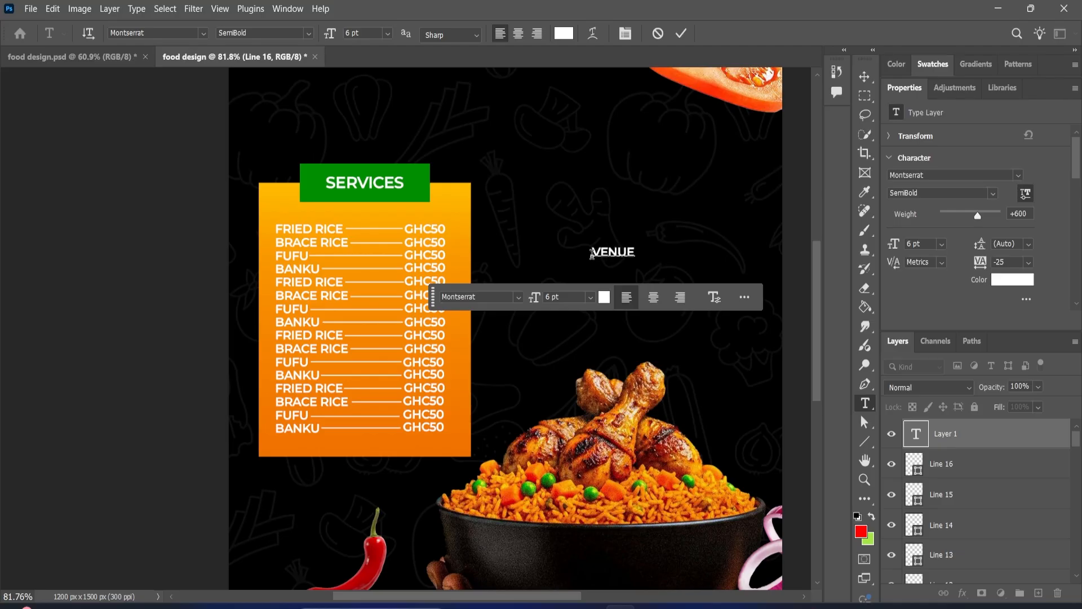
# Recolor the VENUE text to fdb000 sampled from the services panel's gradient, and move it up level with the SERVICES heading
pyautogui.doubleClick(618, 252)
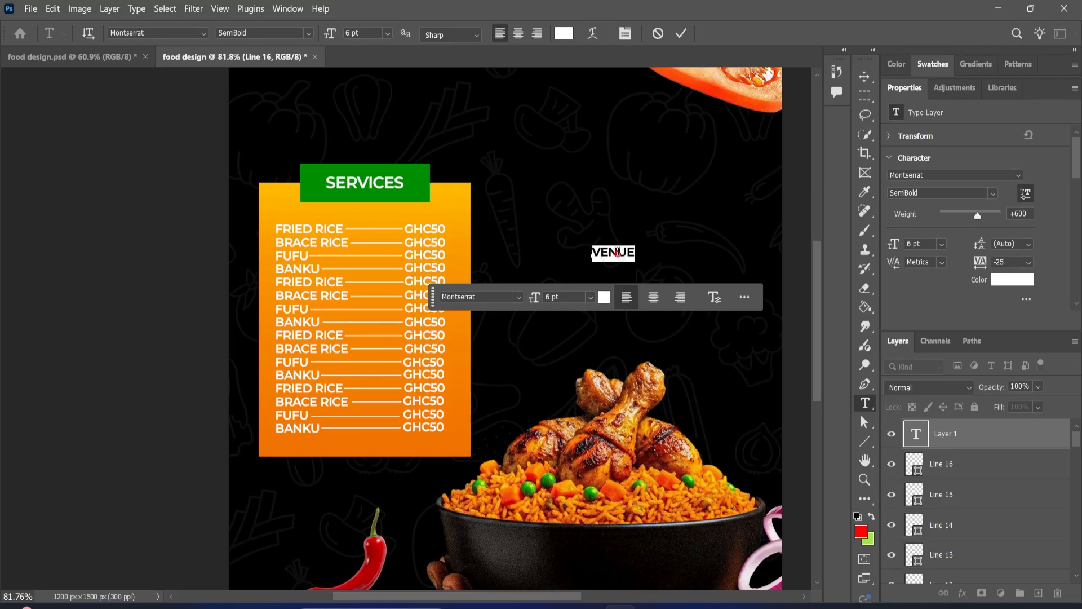
pyautogui.click(564, 32)
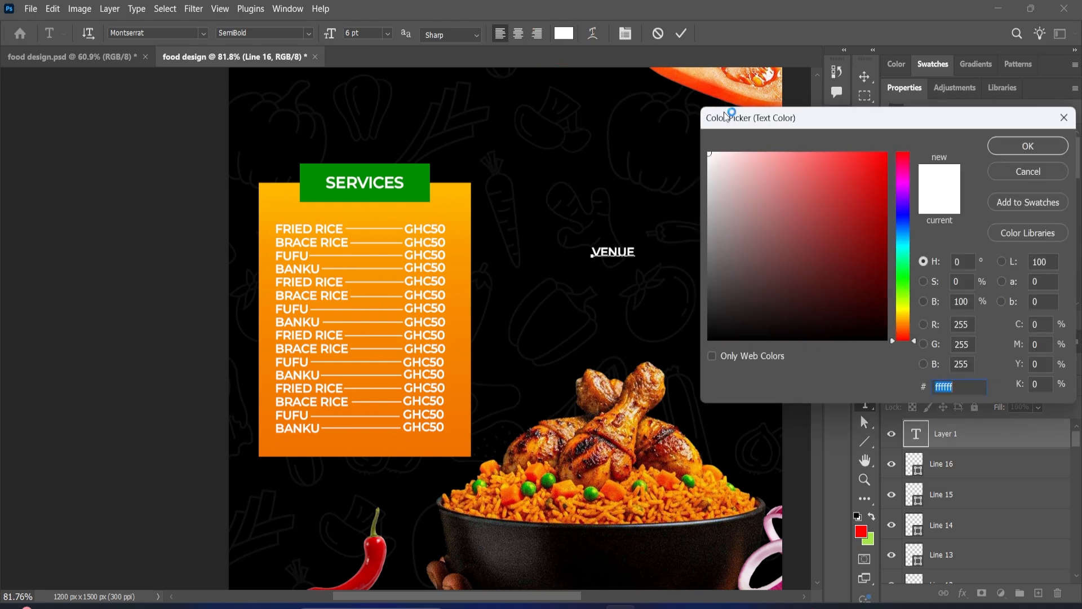
pyautogui.write('feb600')
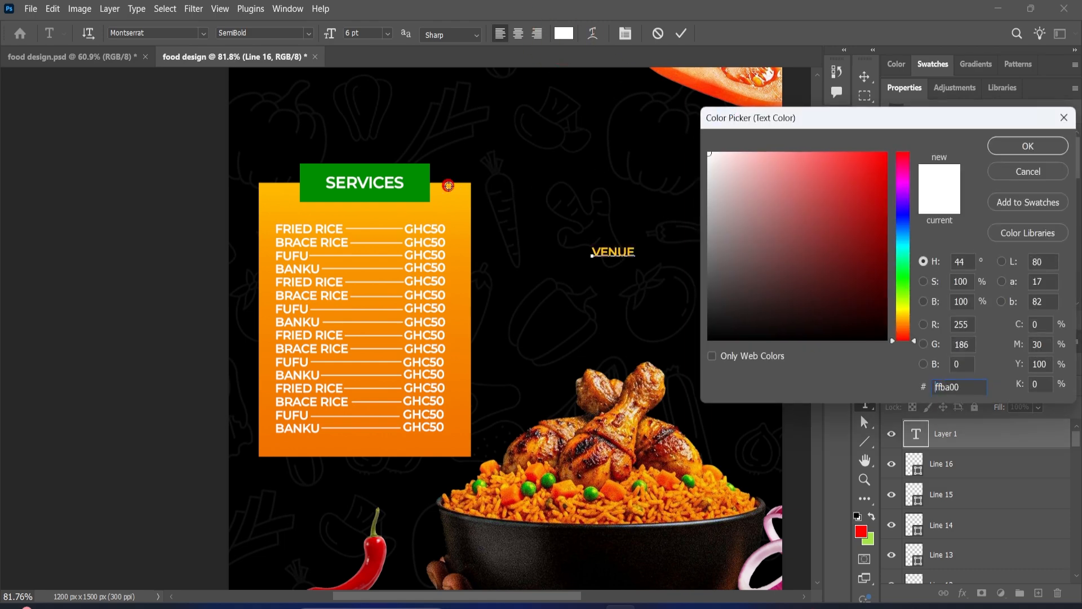
pyautogui.click(451, 208)
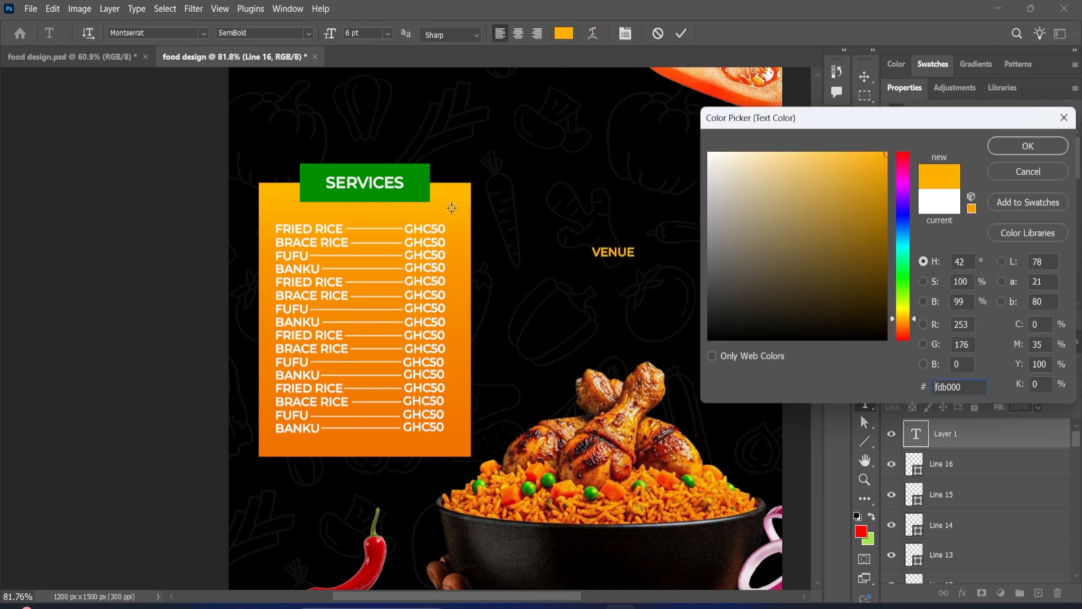
pyautogui.click(1027, 146)
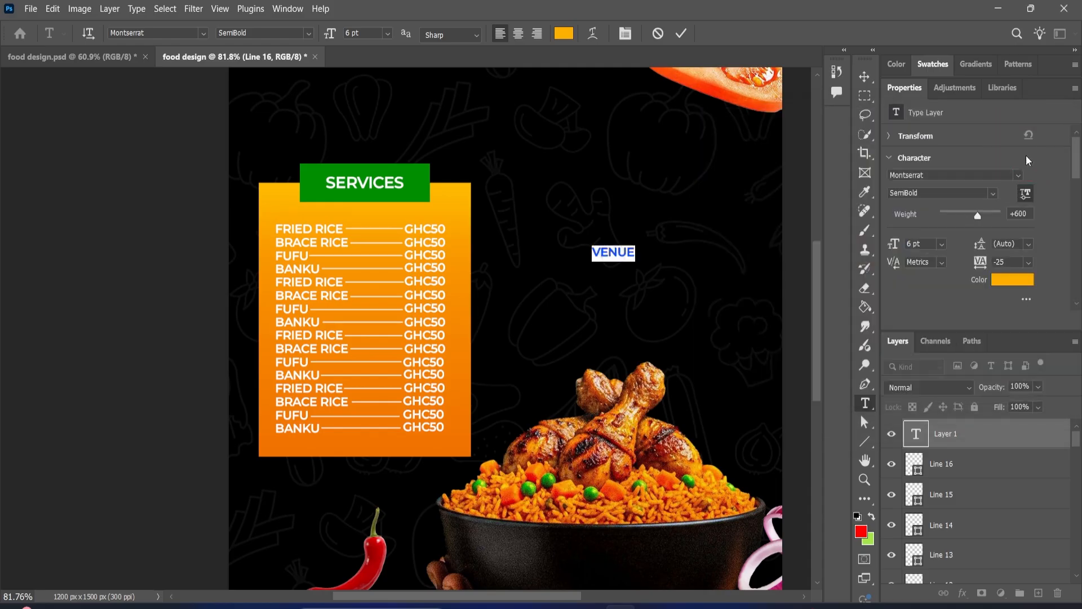
pyautogui.click(681, 35)
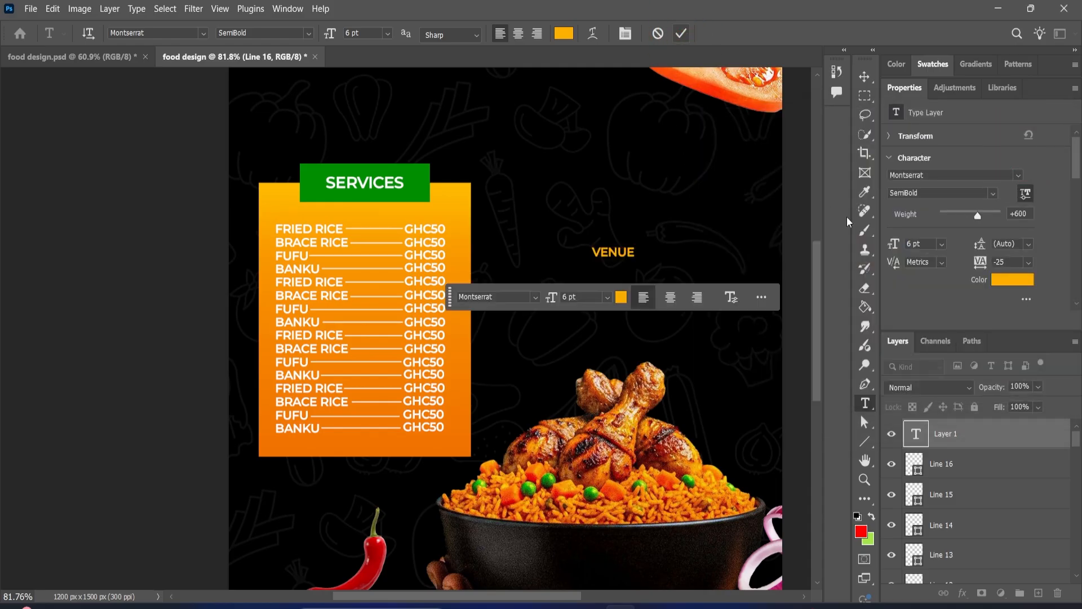
pyautogui.click(863, 80)
pyautogui.moveTo(620, 255); pyautogui.dragTo(649, 189)
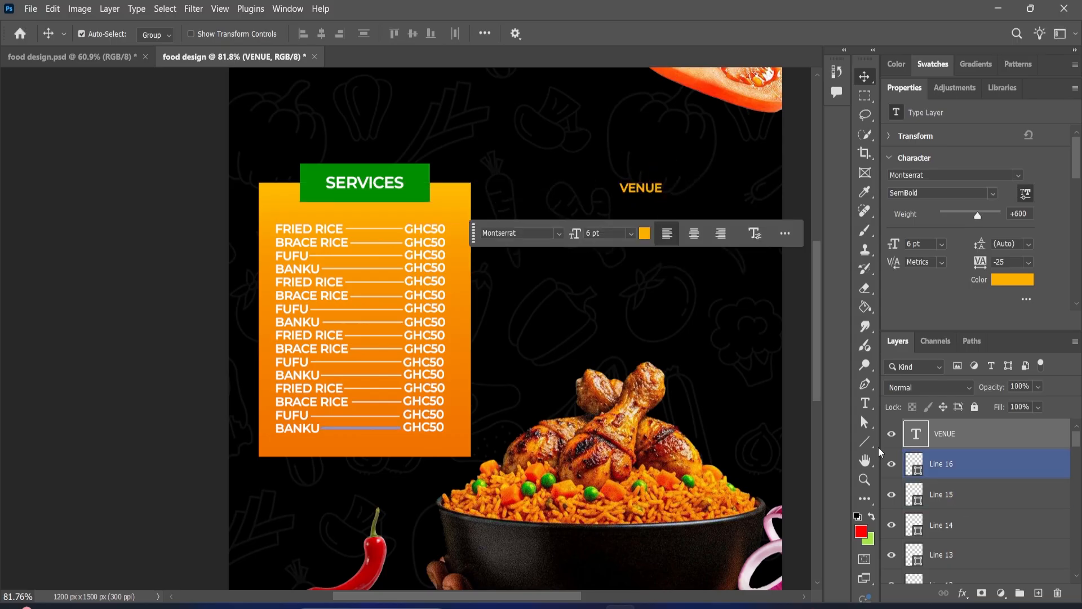
# Draw an unfilled ellipse with a 1 px white stroke, about 252 × 77 px, around the VENUE text
pyautogui.click(870, 445)
pyautogui.click(916, 456)
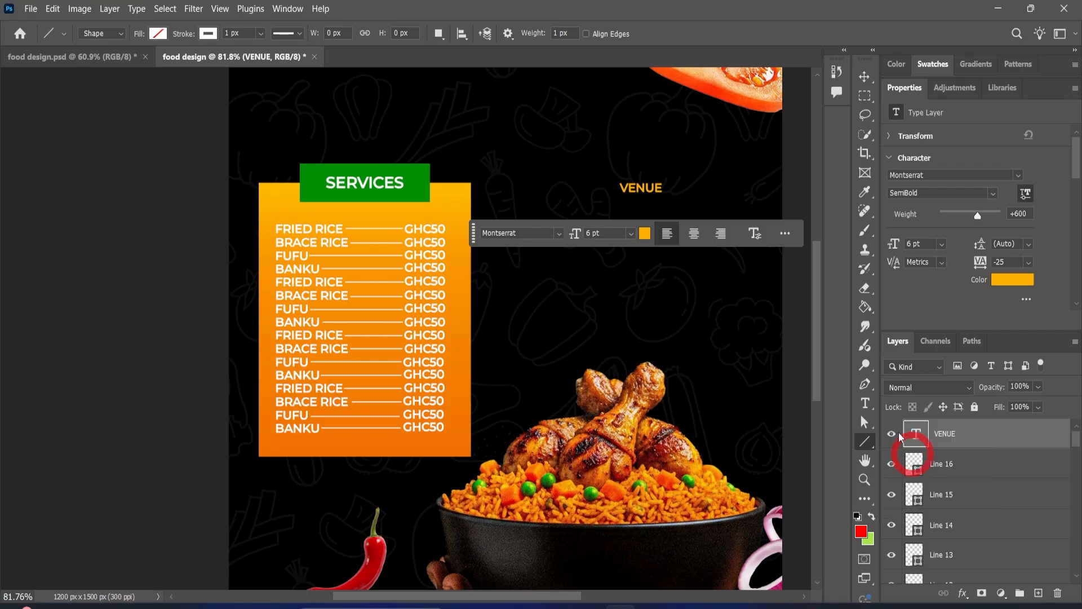
pyautogui.click(591, 161)
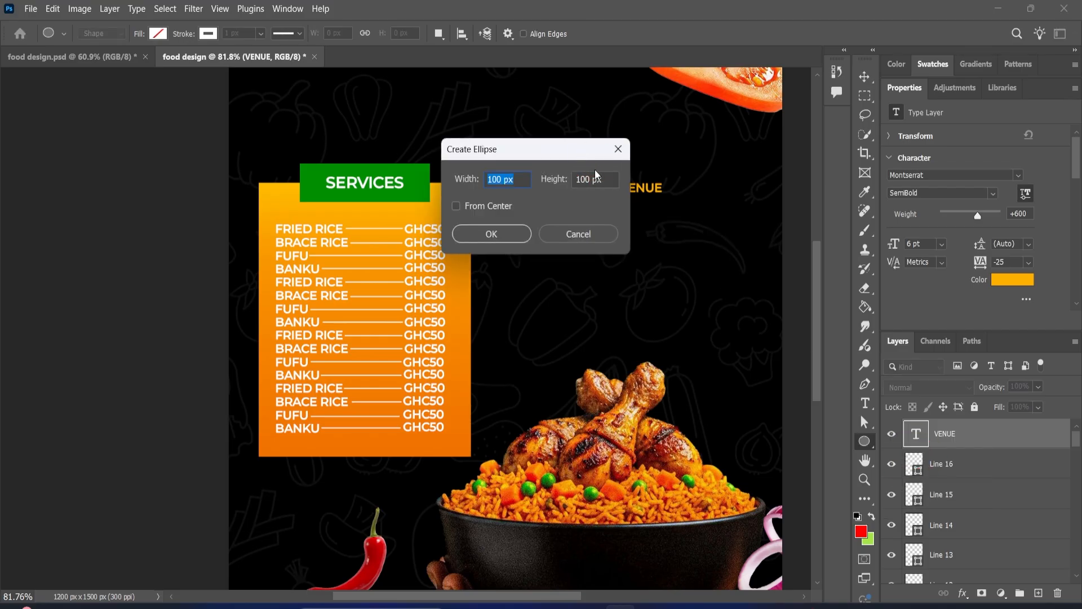
pyautogui.click(590, 232)
pyautogui.moveTo(597, 164); pyautogui.dragTo(713, 201)
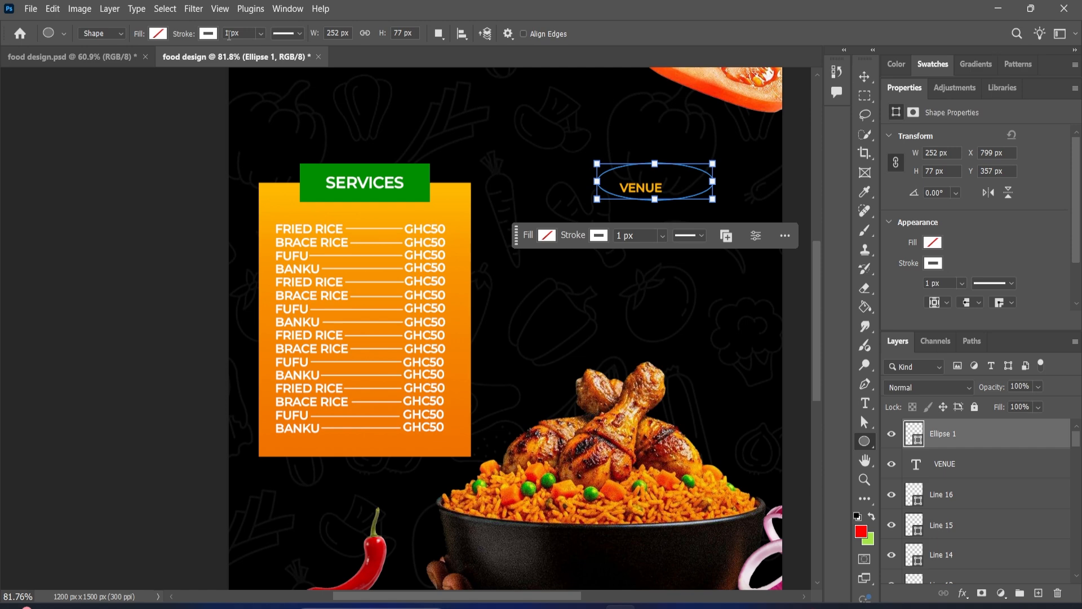
pyautogui.click(865, 76)
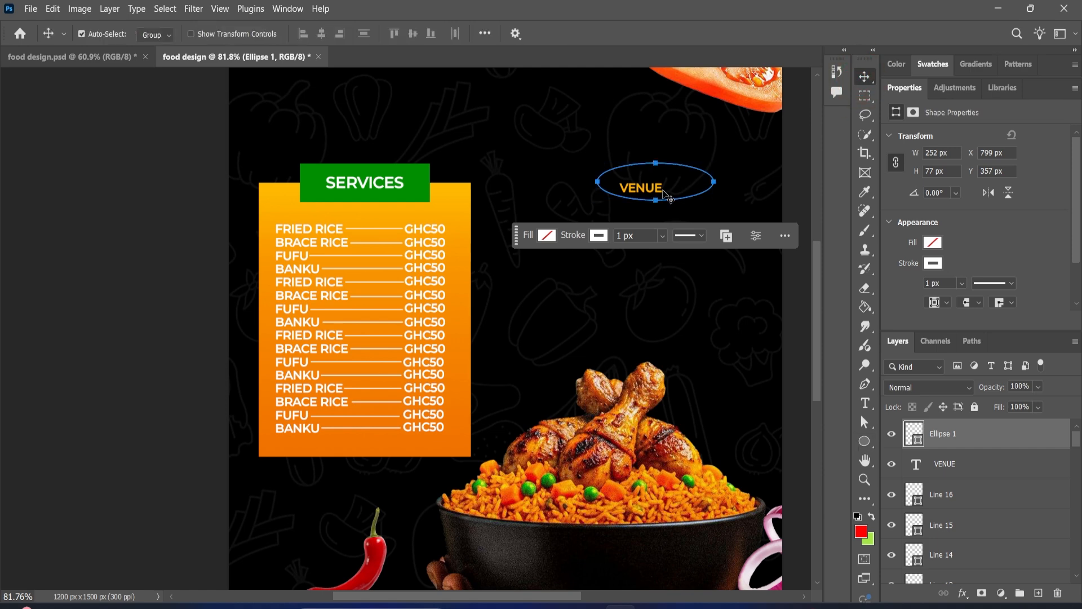
pyautogui.click(699, 189)
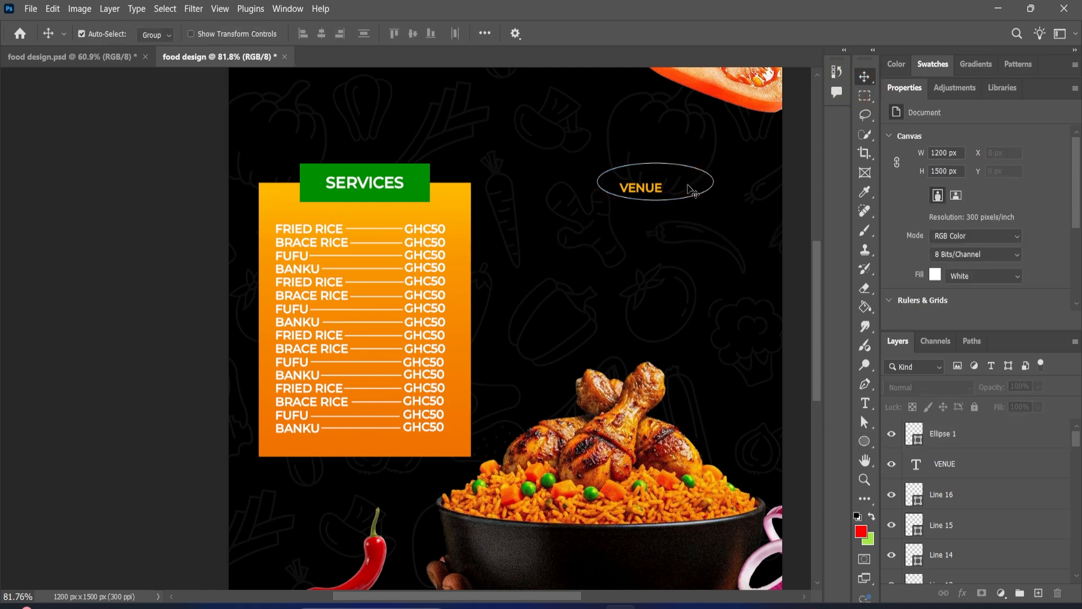
# Set the stroke width of the ellipse around VENUE to 2 px
pyautogui.keyDown('alt'); pyautogui.scroll(2, 694, 172); pyautogui.keyUp('alt')
pyautogui.keyDown('alt'); pyautogui.scroll(-4, 695, 172); pyautogui.keyUp('alt')
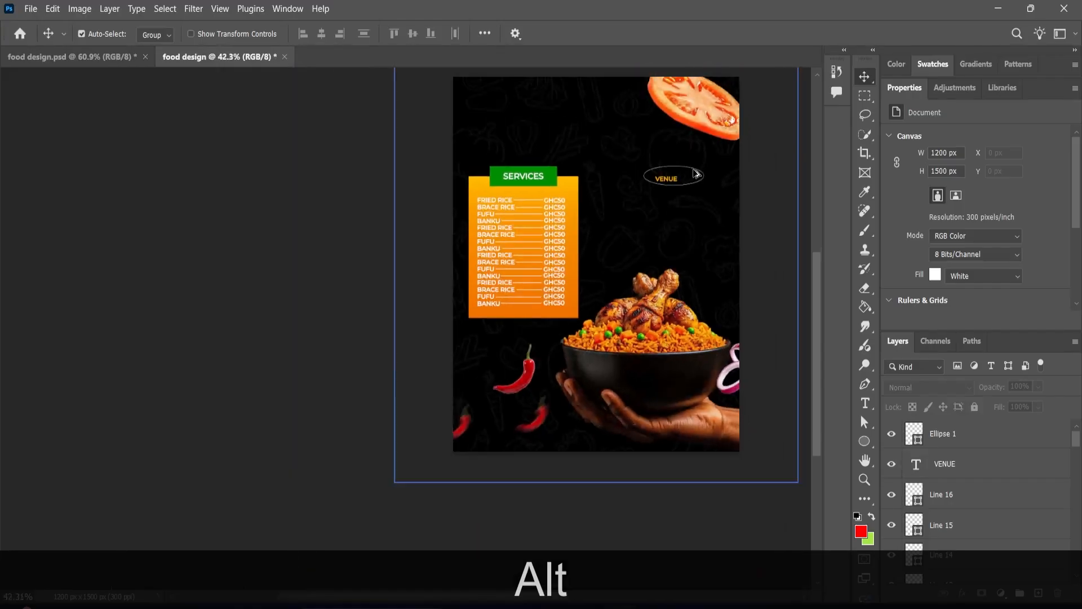
pyautogui.keyDown('alt'); pyautogui.scroll(4, 694, 173); pyautogui.keyUp('alt')
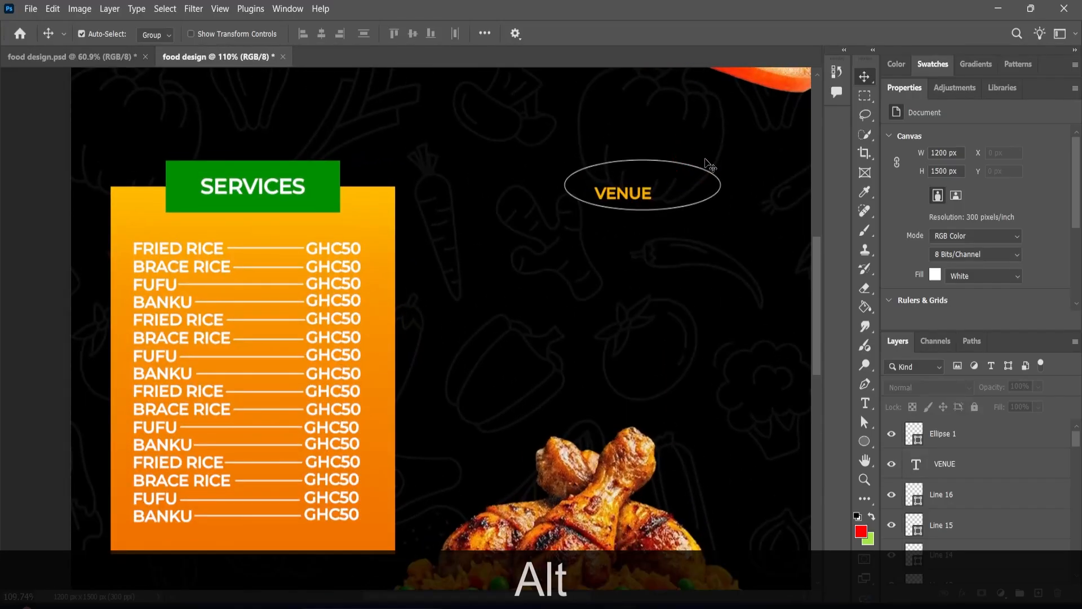
pyautogui.click(697, 173)
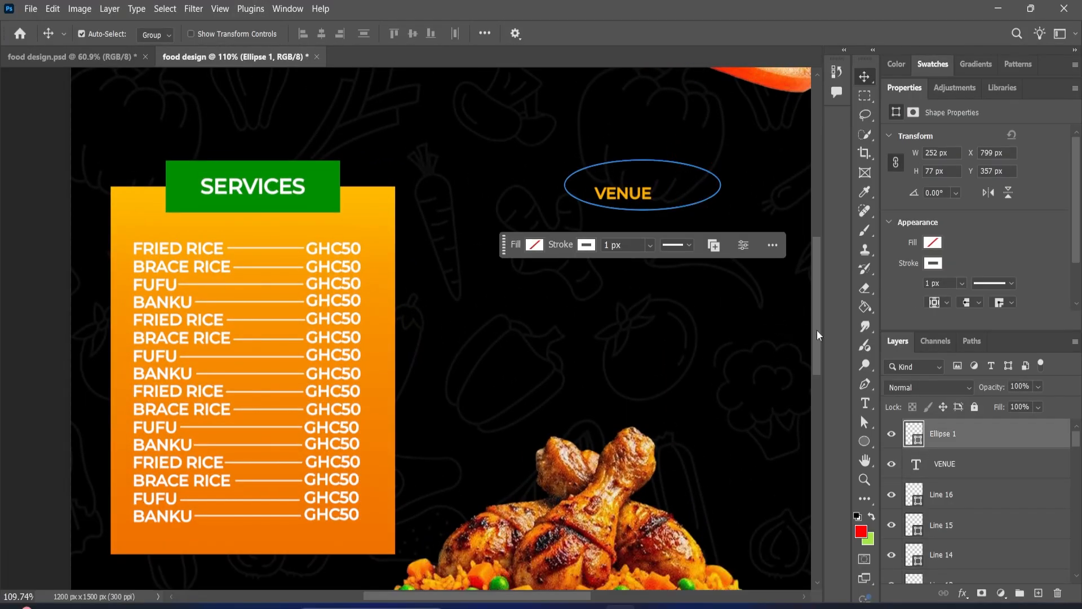
pyautogui.click(867, 446)
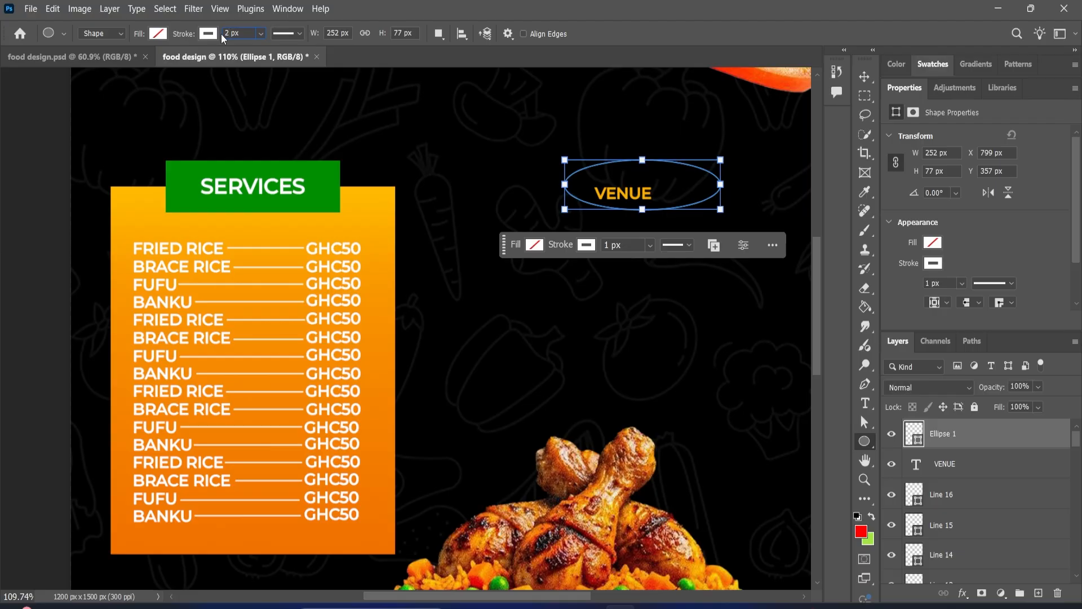
pyautogui.press('Return')
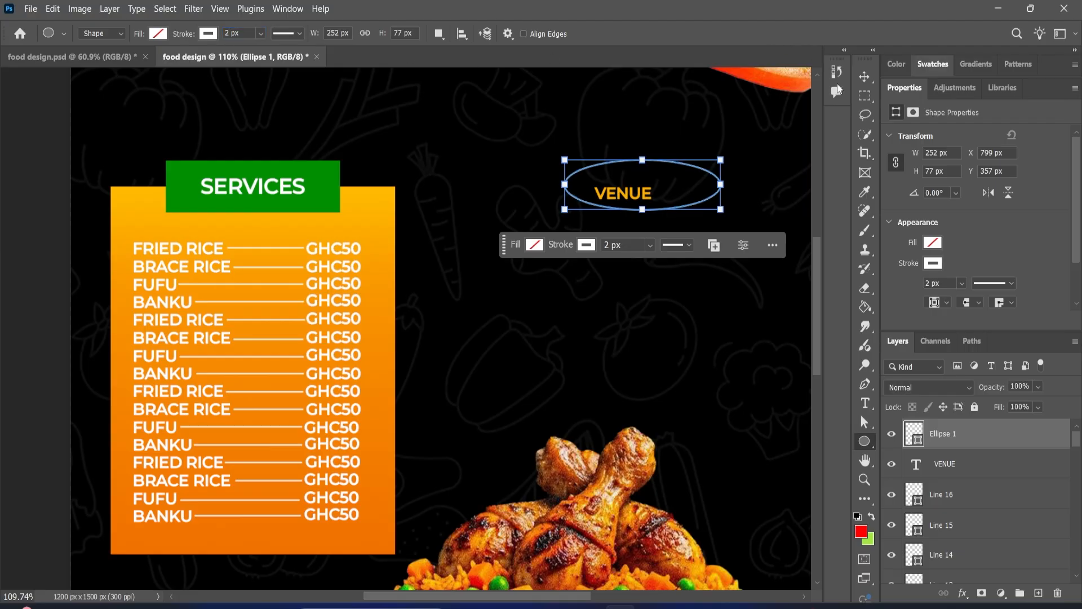
pyautogui.click(865, 76)
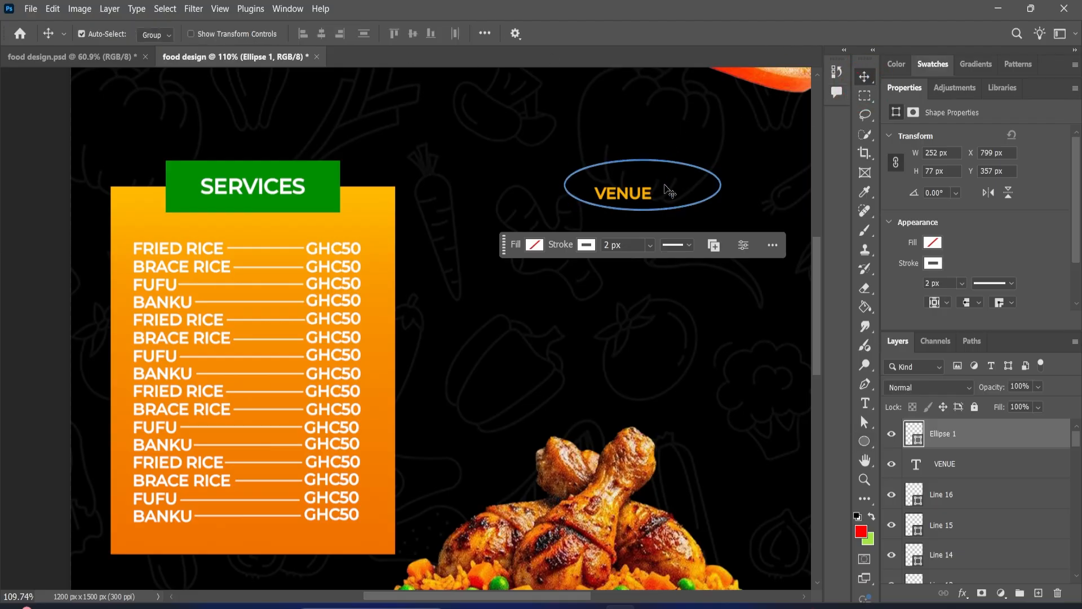
# Move the ellipse so that the VENUE text sits centred inside it
pyautogui.scroll(5, 668, 190)
pyautogui.click(684, 147)
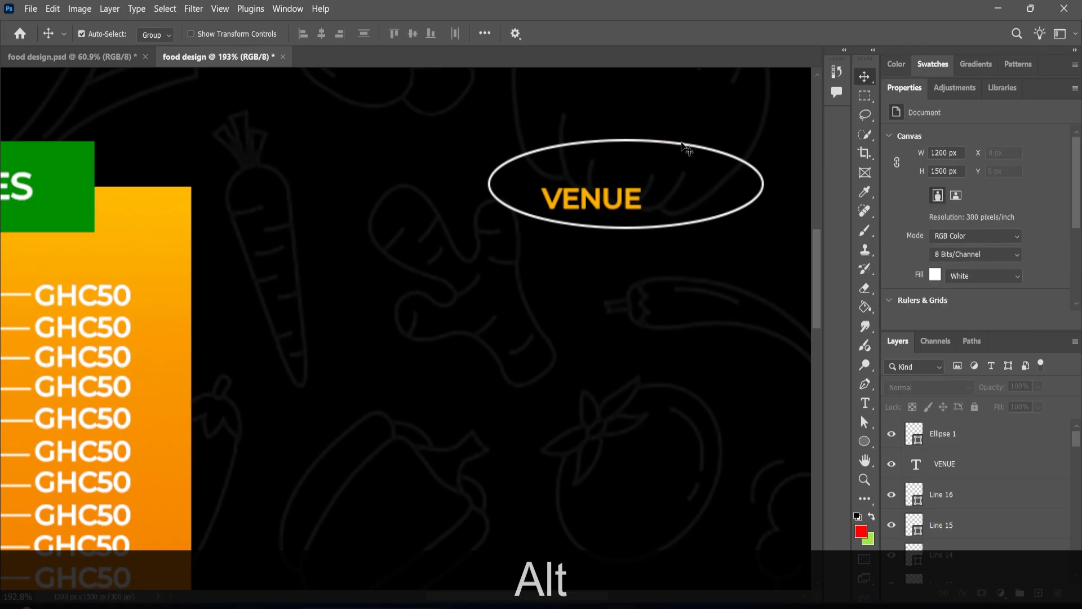
pyautogui.moveTo(684, 147); pyautogui.dragTo(647, 158)
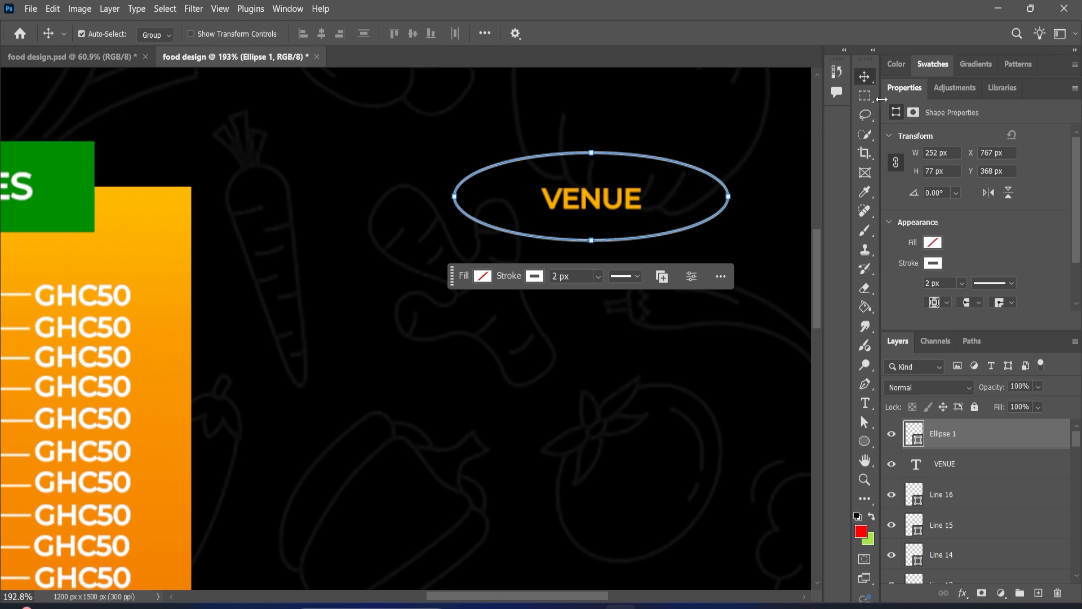
# Duplicate the Ellipse 1 layer in place
pyautogui.doubleClick(900, 95)
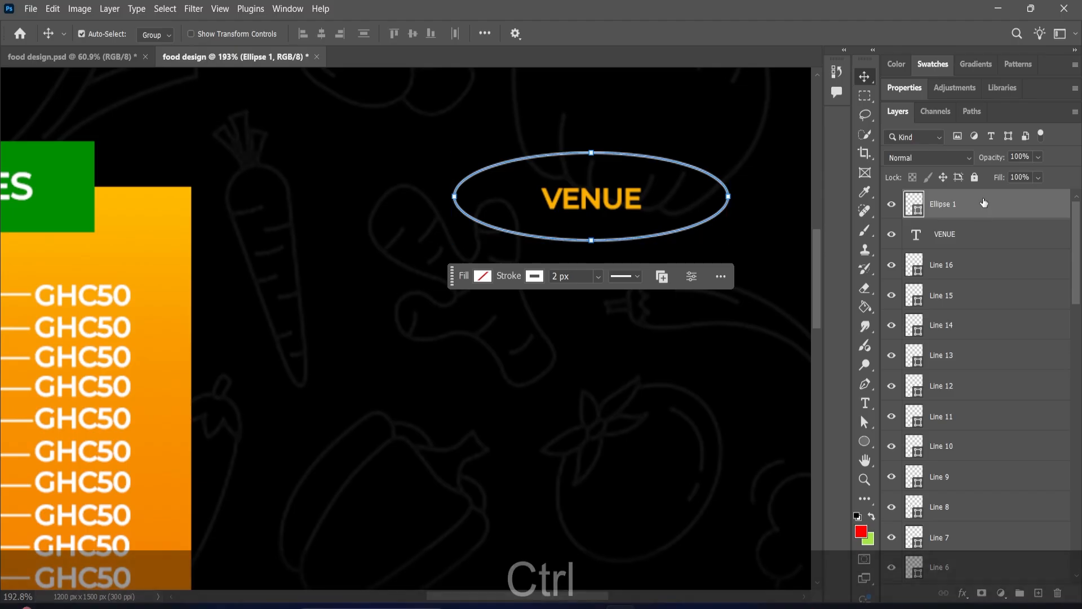
pyautogui.press('j')
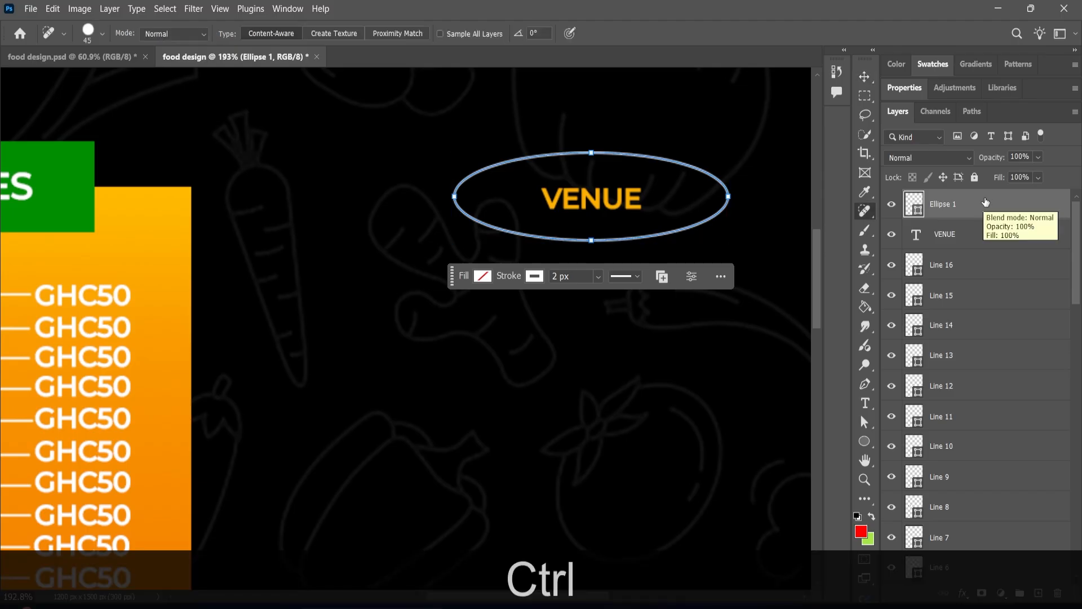
pyautogui.keyDown('ctrl'); pyautogui.click(986, 202); pyautogui.keyUp('ctrl')
pyautogui.hotkey('ctrl', 'j')
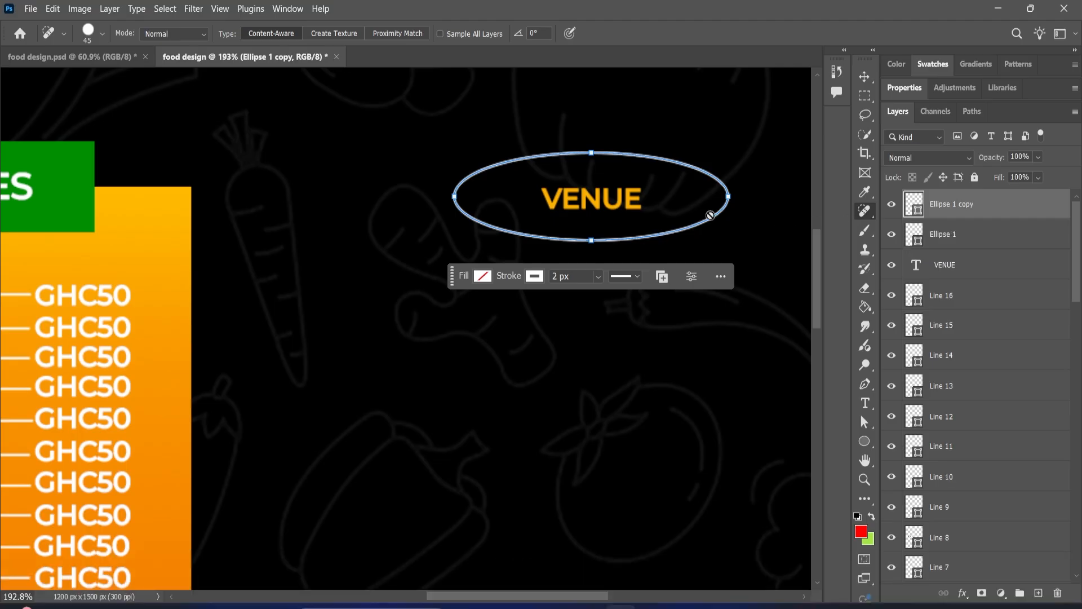
# Rotate the ellipse copy about -4.76° around its centre so it crosses the original outline, leaving it as an unrasterized shape
pyautogui.hotkey('ctrl', 't')
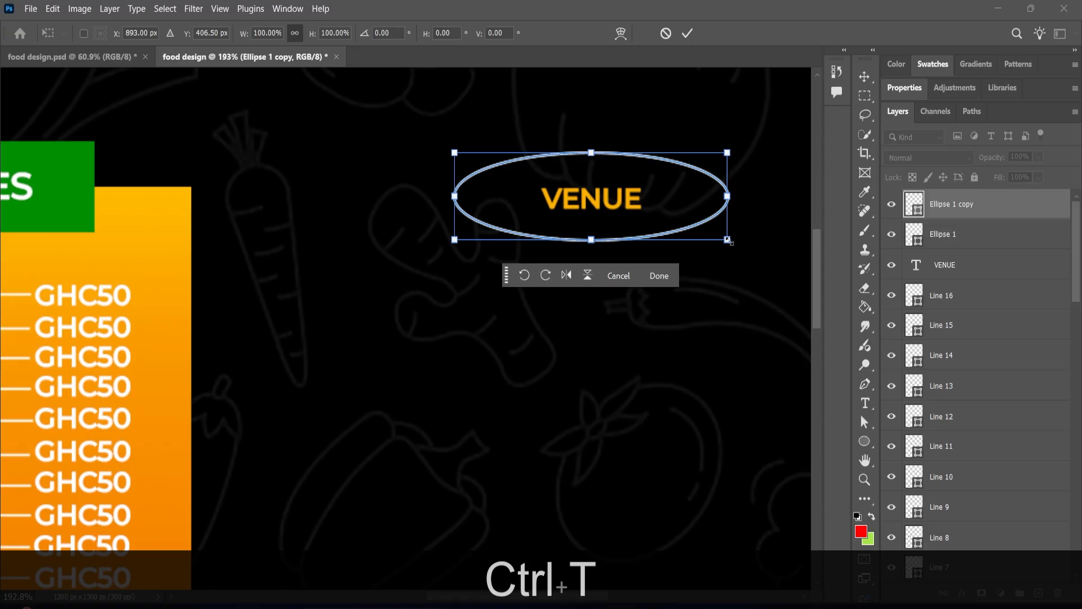
pyautogui.moveTo(735, 255)
pyautogui.mouseDown()
pyautogui.moveTo(746, 234)
pyautogui.moveTo(737, 220)
pyautogui.moveTo(742, 238)
pyautogui.mouseUp()
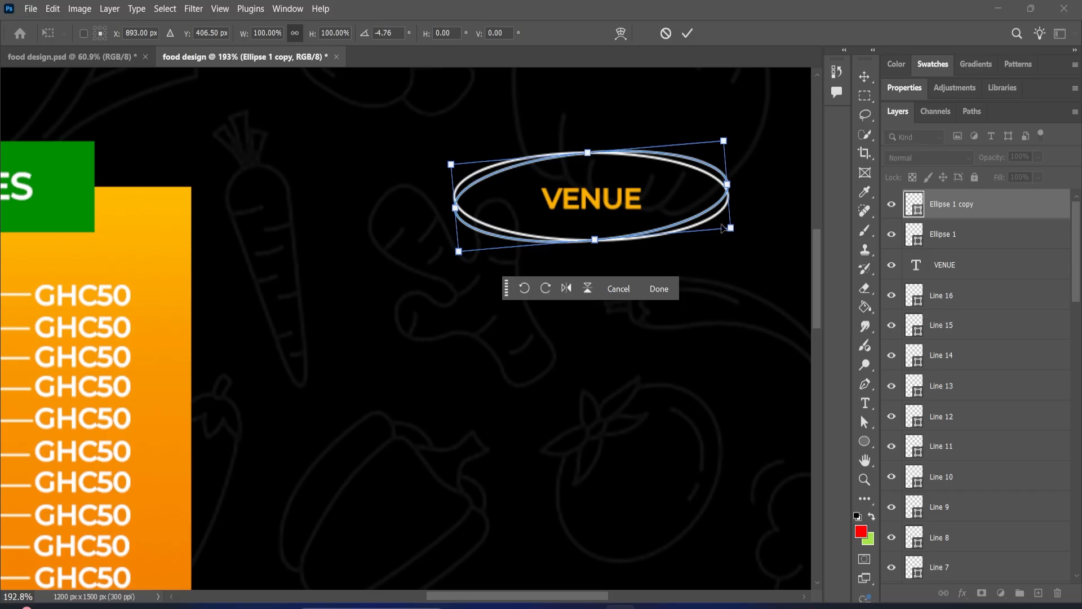
pyautogui.click(692, 33)
pyautogui.press('j')
pyautogui.click(657, 296)
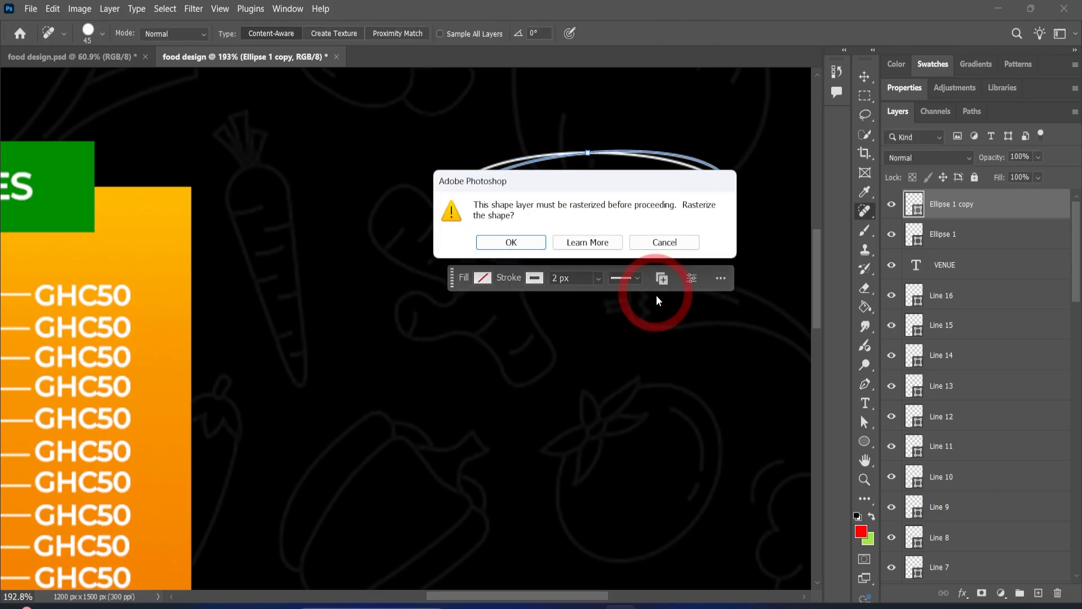
pyautogui.press('Escape')
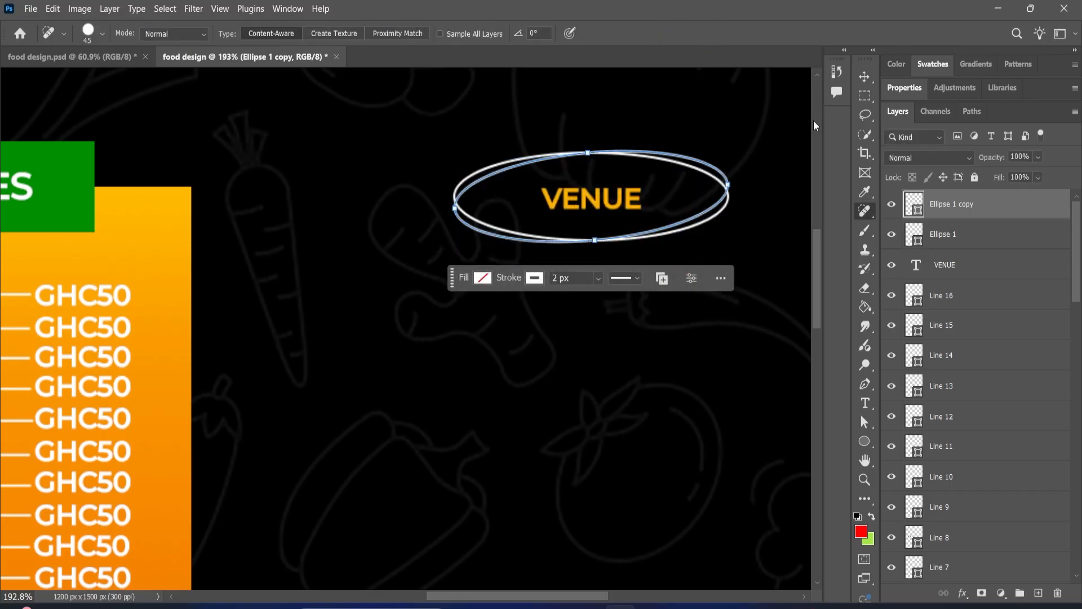
pyautogui.click(865, 77)
pyautogui.click(671, 359)
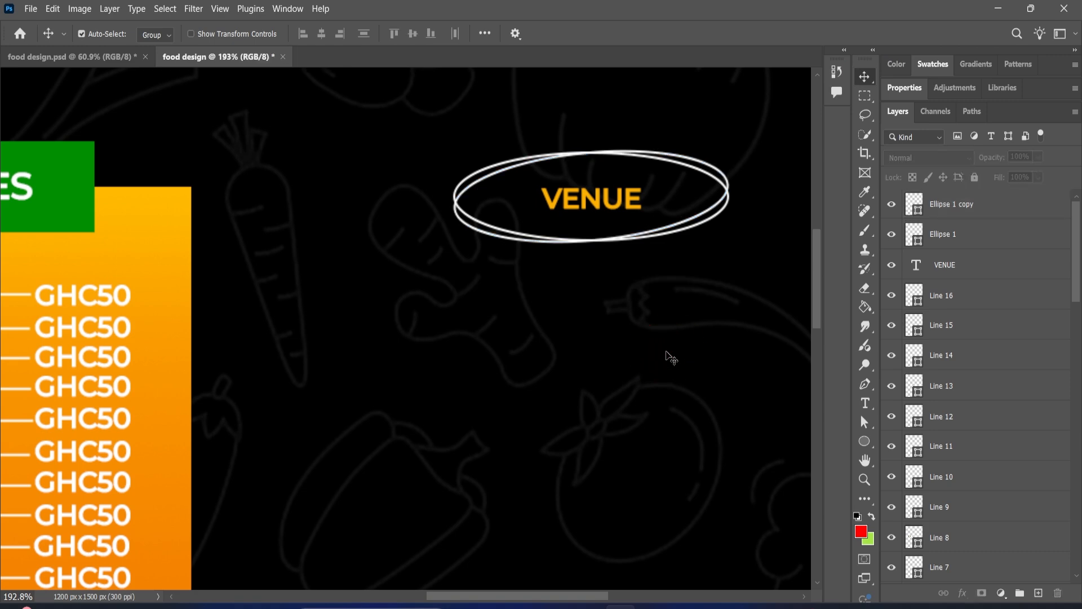
# Place the mint image as an embedded file, scaled down to a small leaf just below the VENUE ellipses
pyautogui.scroll(-6, 630, 330)
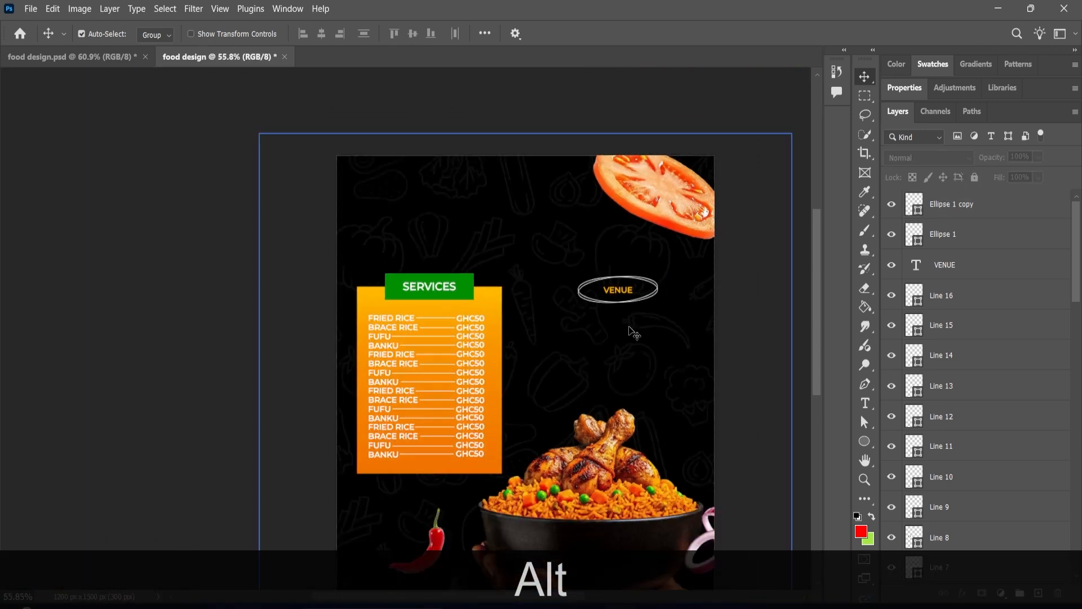
pyautogui.scroll(-2, 630, 330)
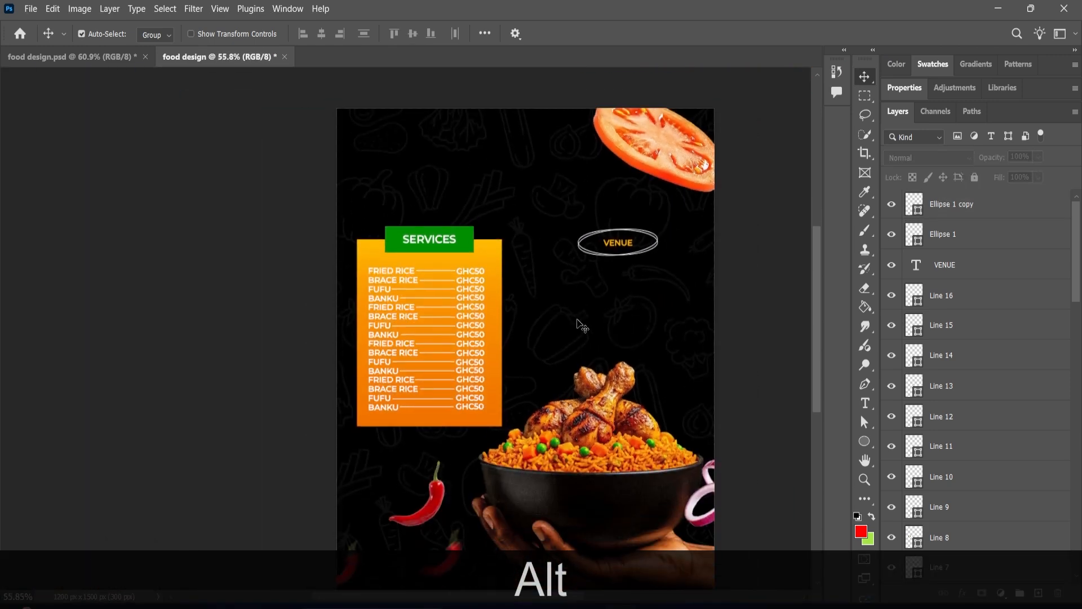
pyautogui.scroll(-1, 575, 315)
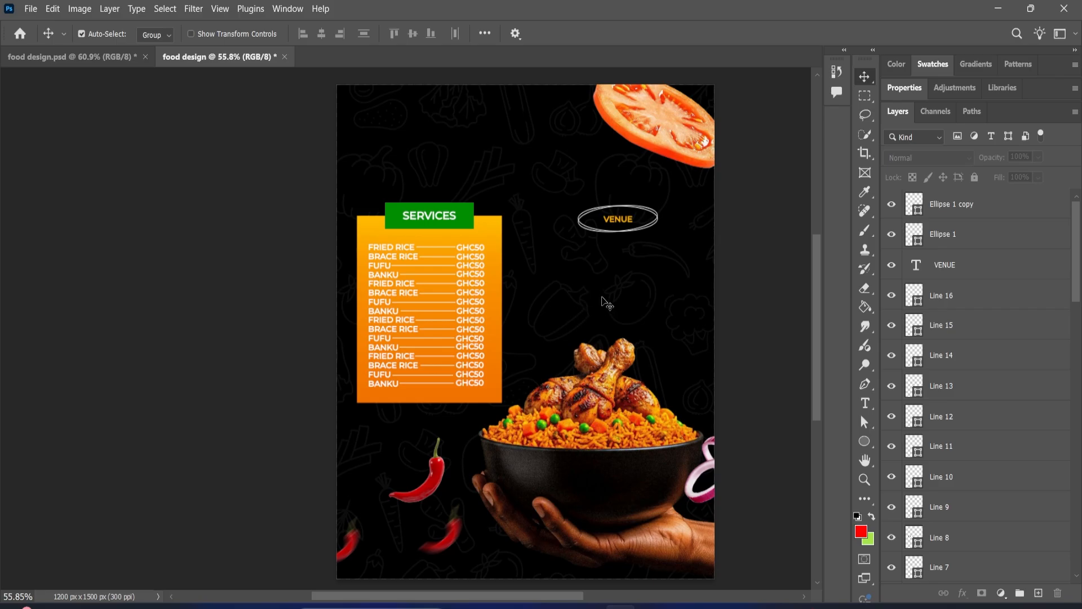
pyautogui.scroll(1, 501, 211)
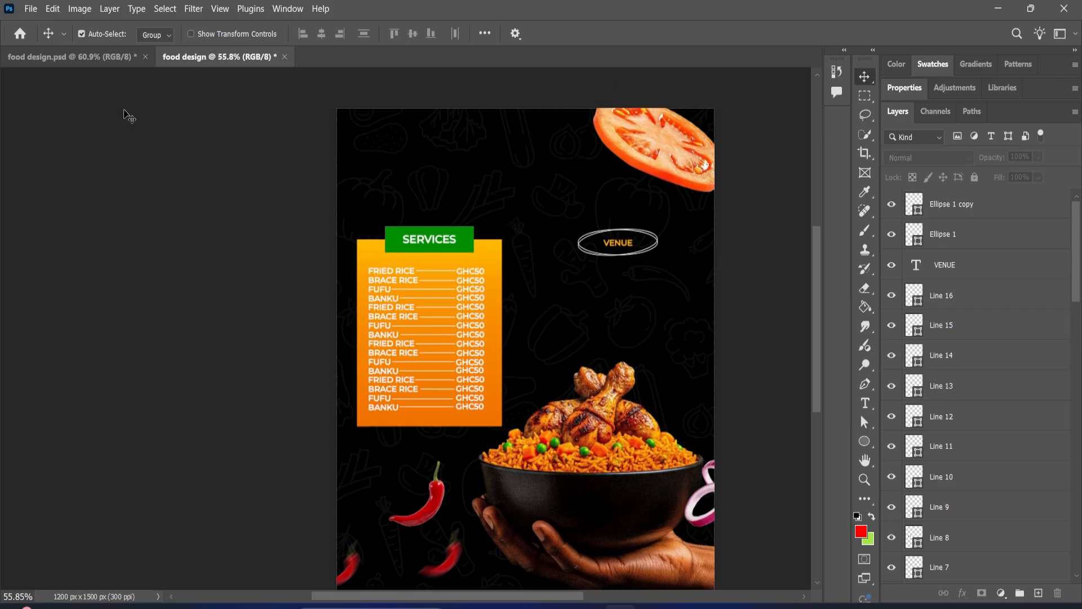
pyautogui.click(35, 8)
pyautogui.click(76, 281)
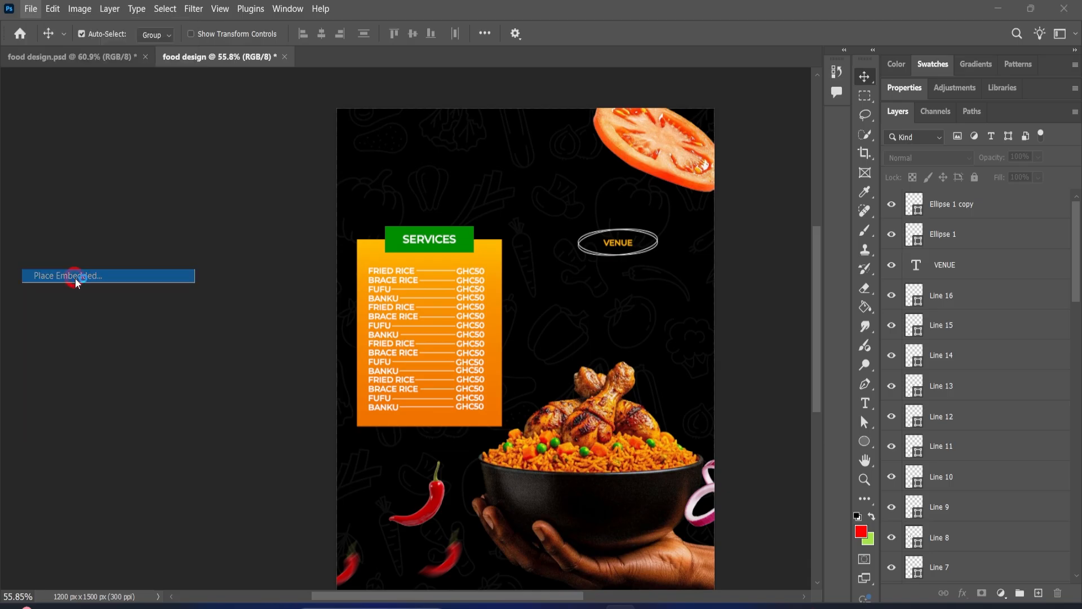
pyautogui.click(319, 149)
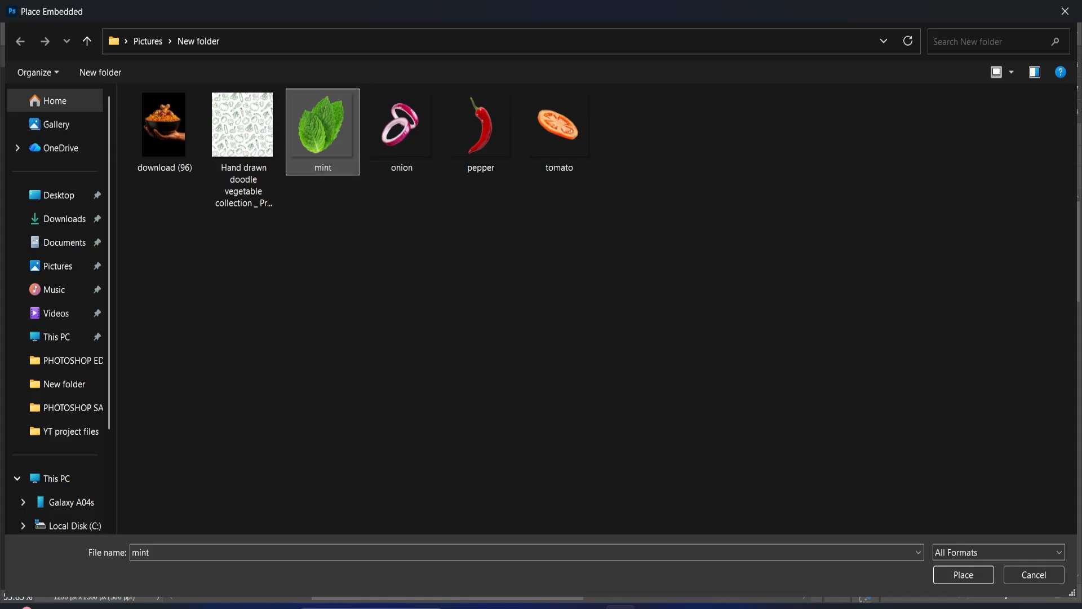
pyautogui.click(946, 577)
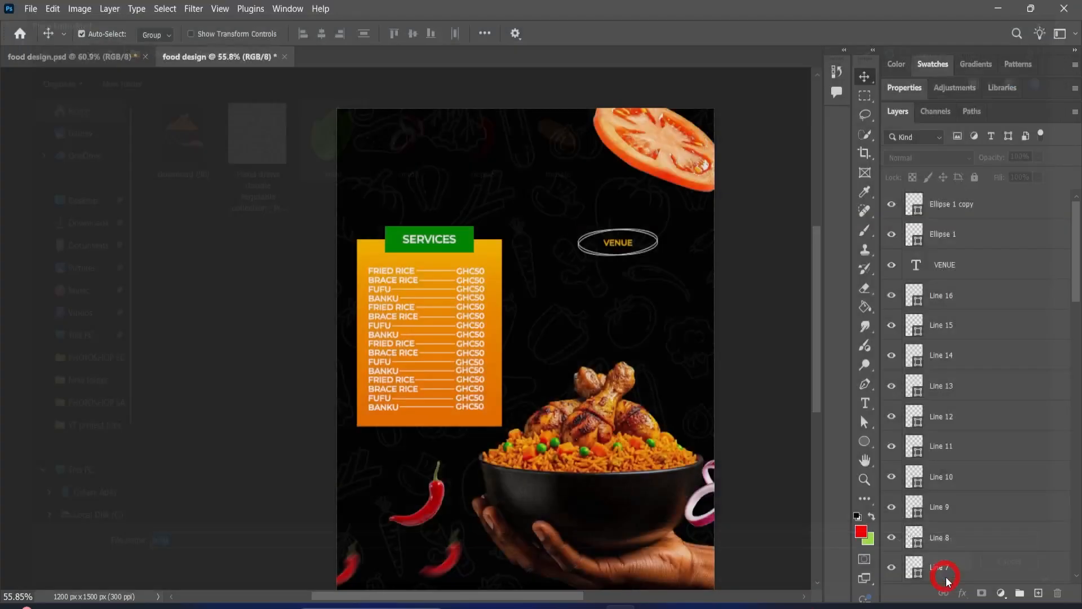
pyautogui.moveTo(713, 349); pyautogui.dragTo(604, 301)
pyautogui.click(698, 33)
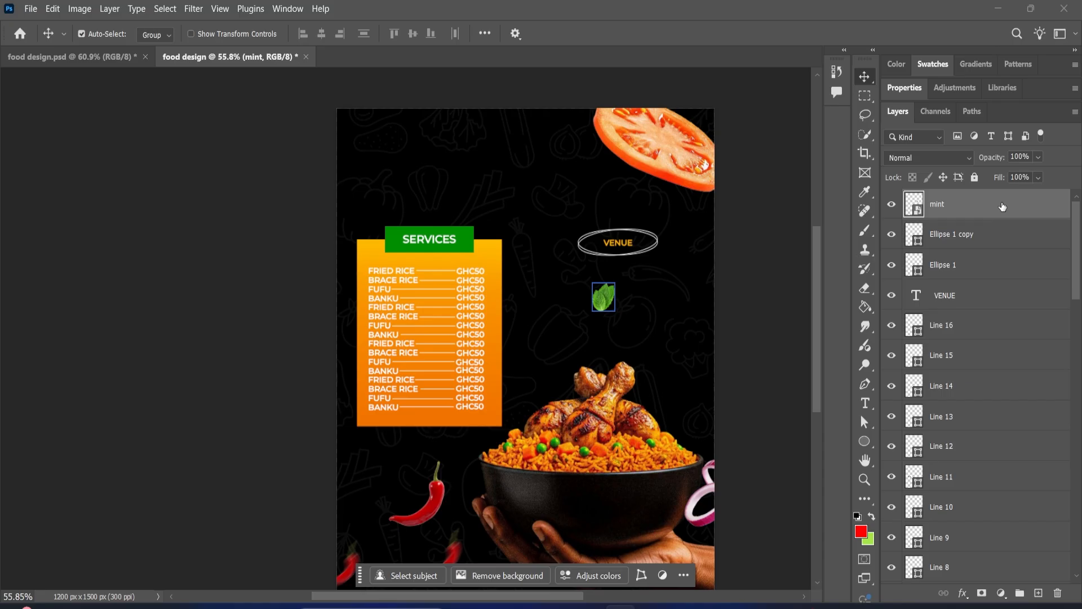
# Duplicate the mint leaf three times, placing the copies to the right of, directly above and to the left of the chicken drumsticks
pyautogui.hotkey('ctrl', 'j')
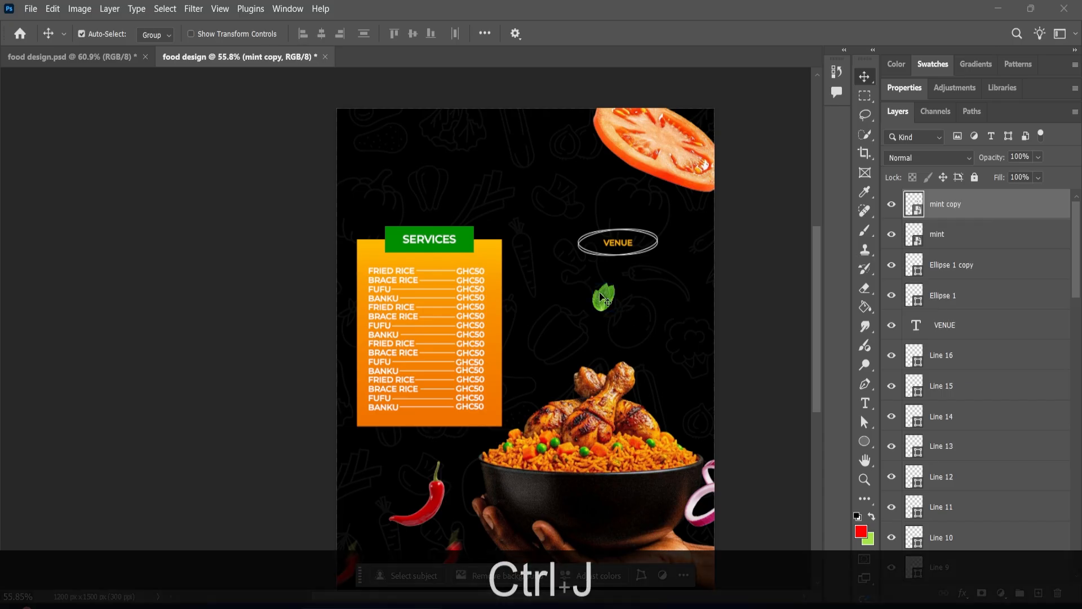
pyautogui.moveTo(603, 300); pyautogui.dragTo(686, 408)
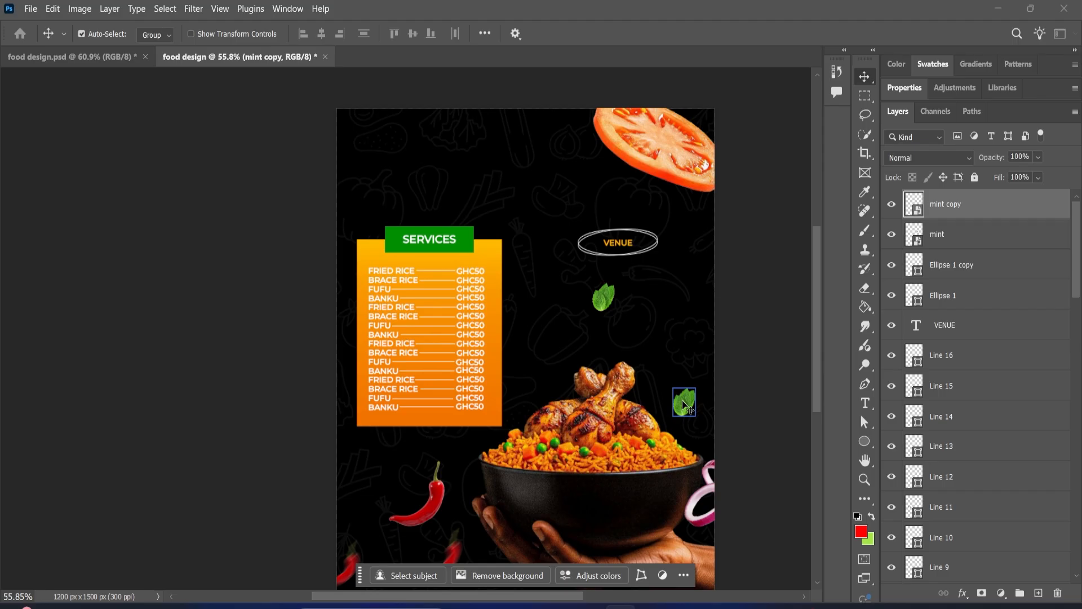
pyautogui.hotkey('ctrl', 'j')
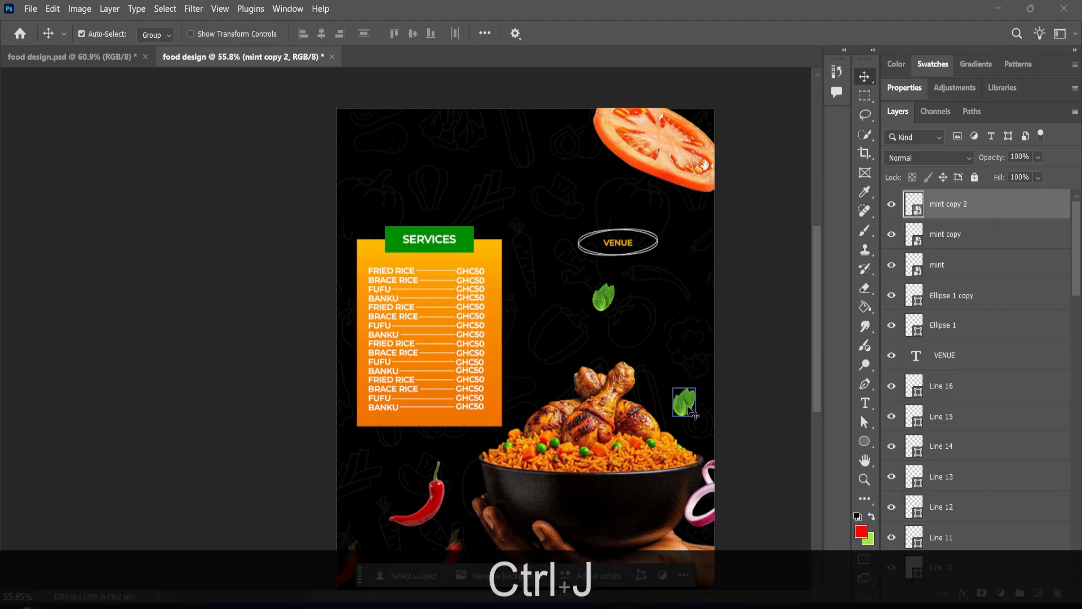
pyautogui.moveTo(692, 412); pyautogui.dragTo(608, 357)
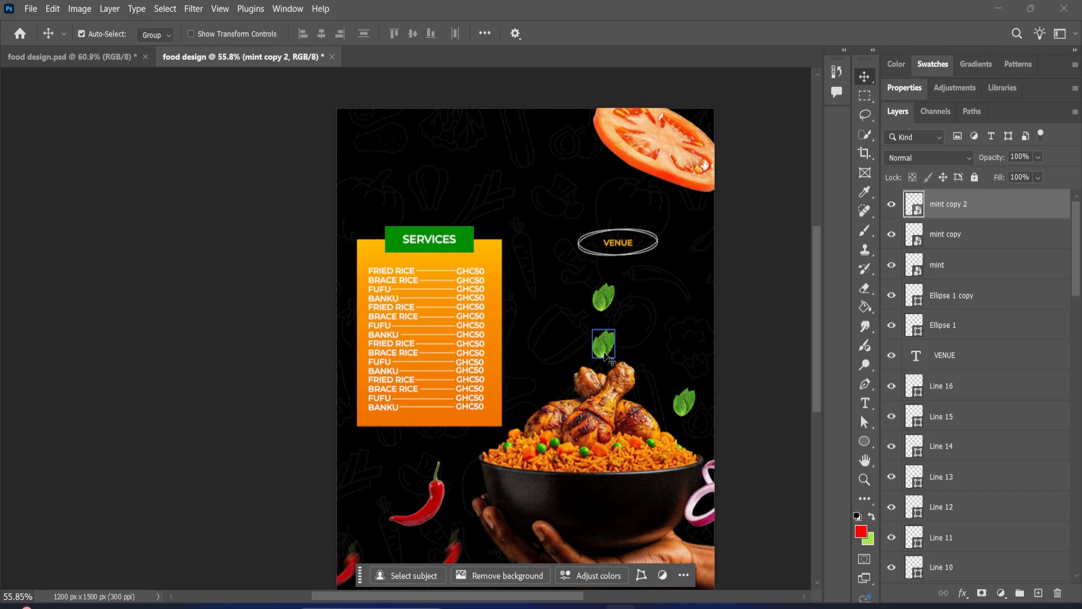
pyautogui.hotkey('ctrl', 'j')
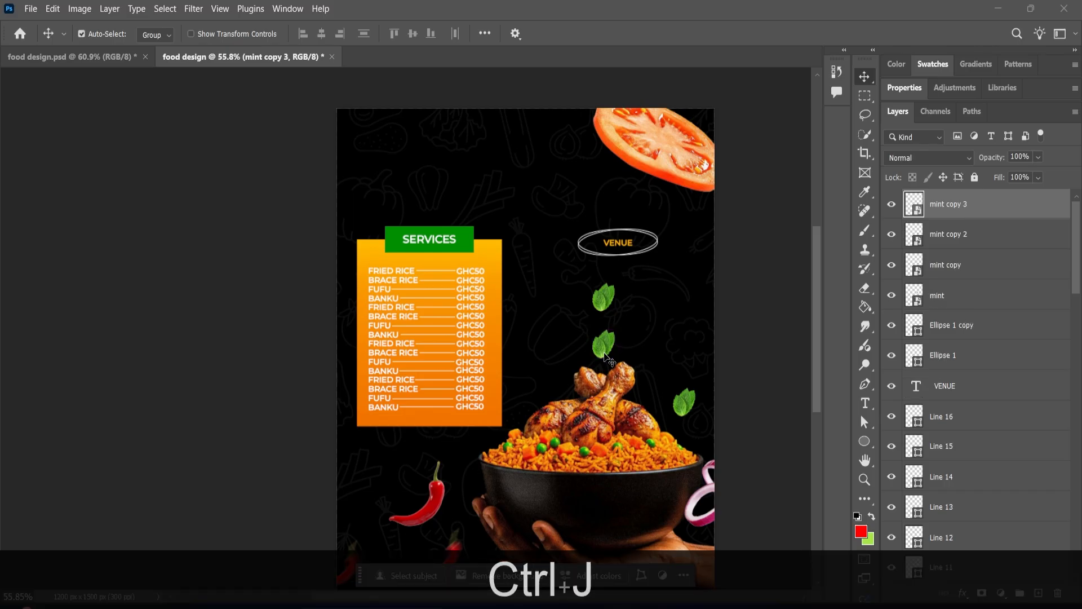
pyautogui.moveTo(608, 359); pyautogui.dragTo(535, 398)
pyautogui.click(606, 349)
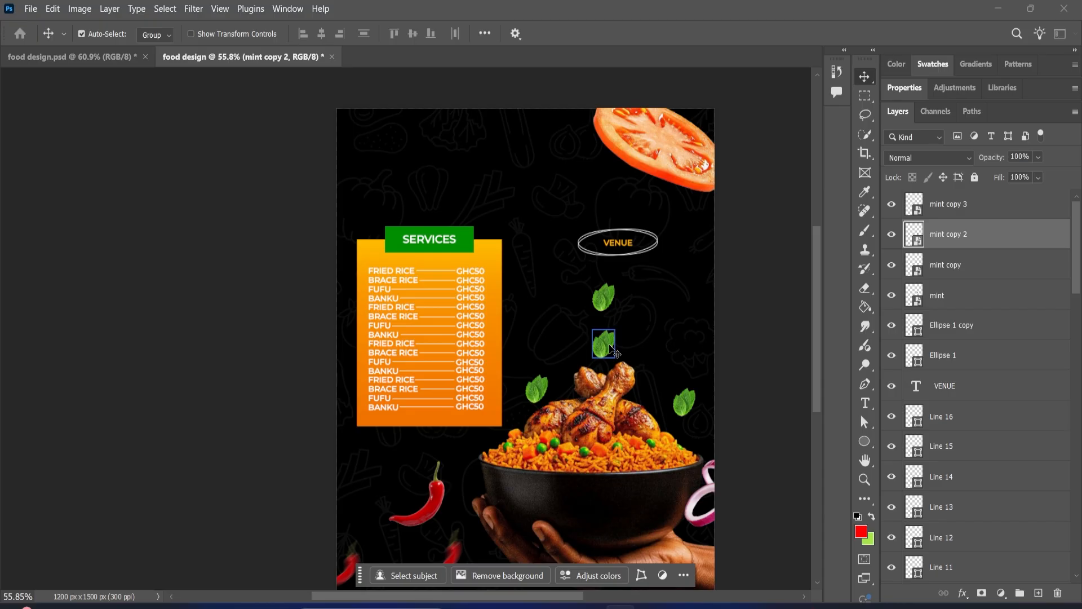
# Scale the mint leaves directly above and to the left of the chicken drumsticks down to about half their size
pyautogui.hotkey('ctrl', 't')
pyautogui.moveTo(615, 357); pyautogui.dragTo(610, 349)
pyautogui.click(698, 33)
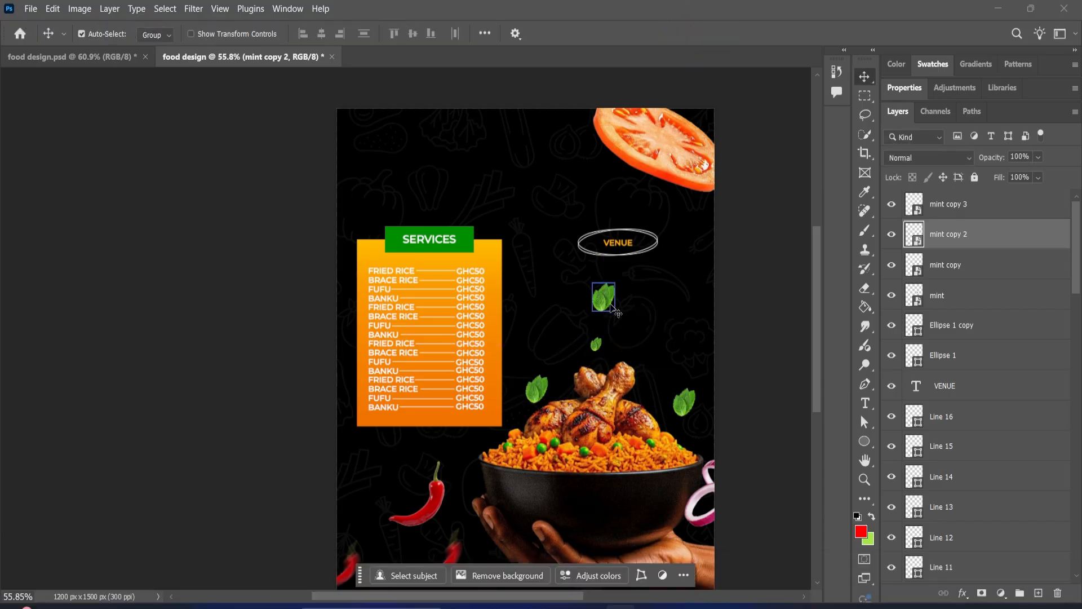
pyautogui.click(539, 393)
pyautogui.hotkey('ctrl', 't')
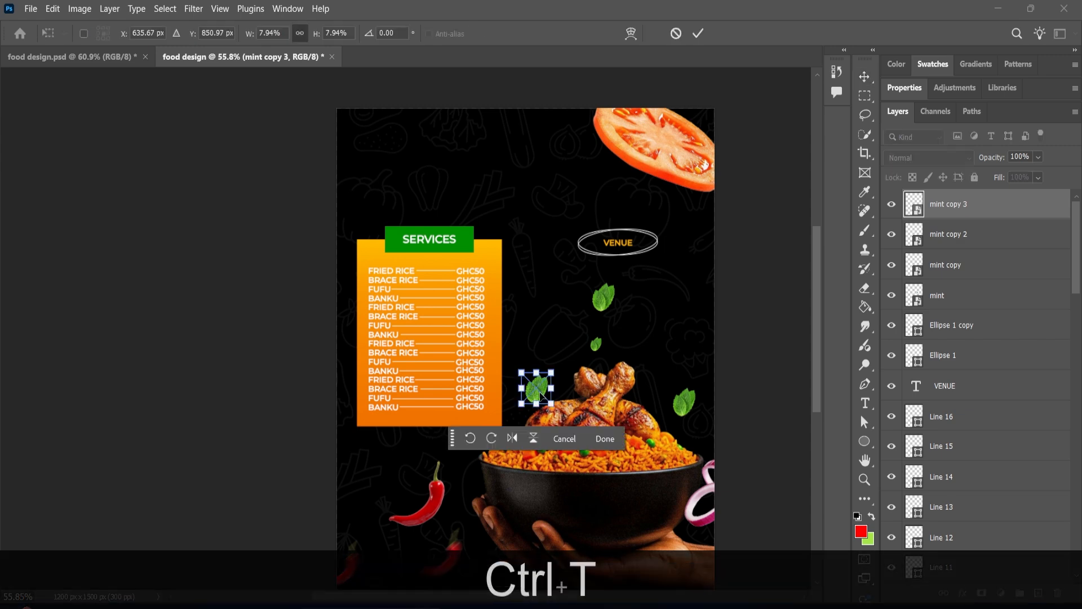
pyautogui.moveTo(552, 388); pyautogui.dragTo(542, 395)
pyautogui.click(699, 34)
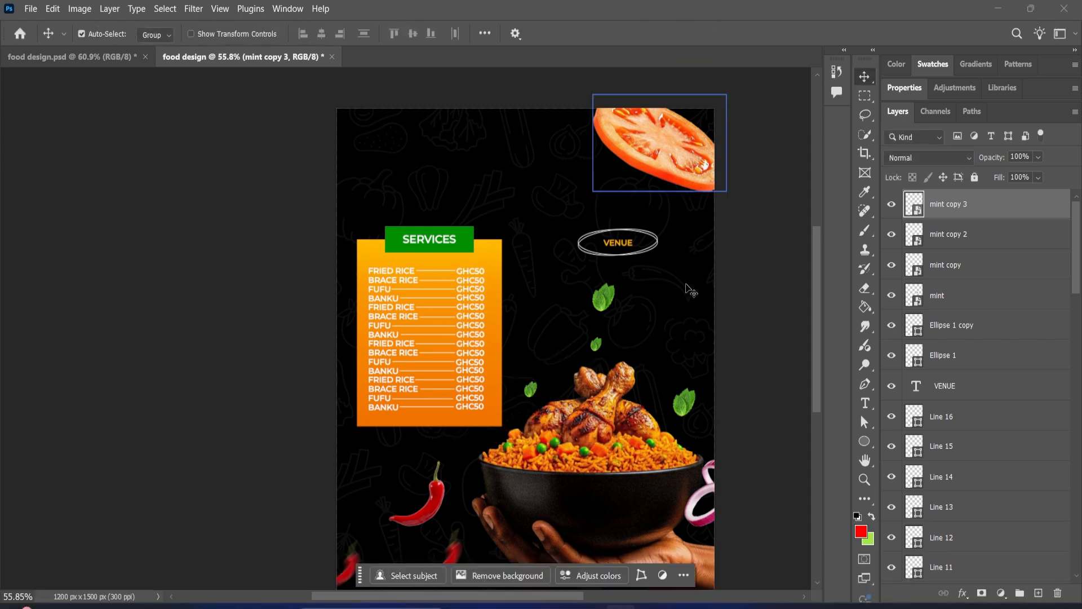
# Nudge the mint leaf below the VENUE ellipses and the small leaf above the drumsticks slightly up and to the right
pyautogui.click(605, 303)
pyautogui.moveTo(604, 300); pyautogui.dragTo(609, 293)
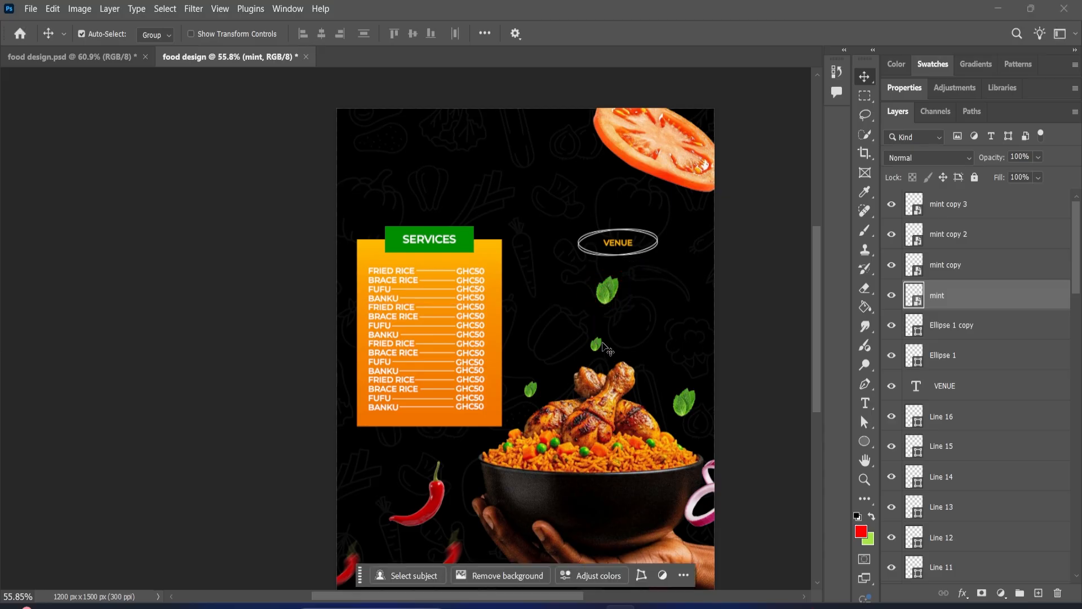
pyautogui.moveTo(596, 344); pyautogui.dragTo(601, 339)
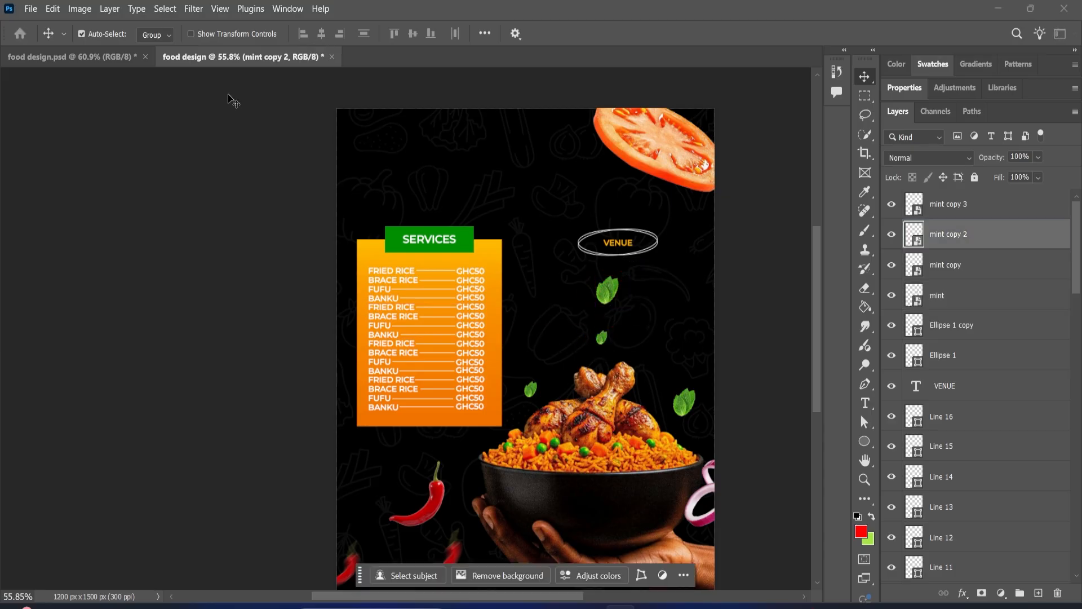
# Apply Motion Blur with a 39° angle and 33-pixel distance to the small mint leaves above and to the left of the drumsticks
pyautogui.click(194, 13)
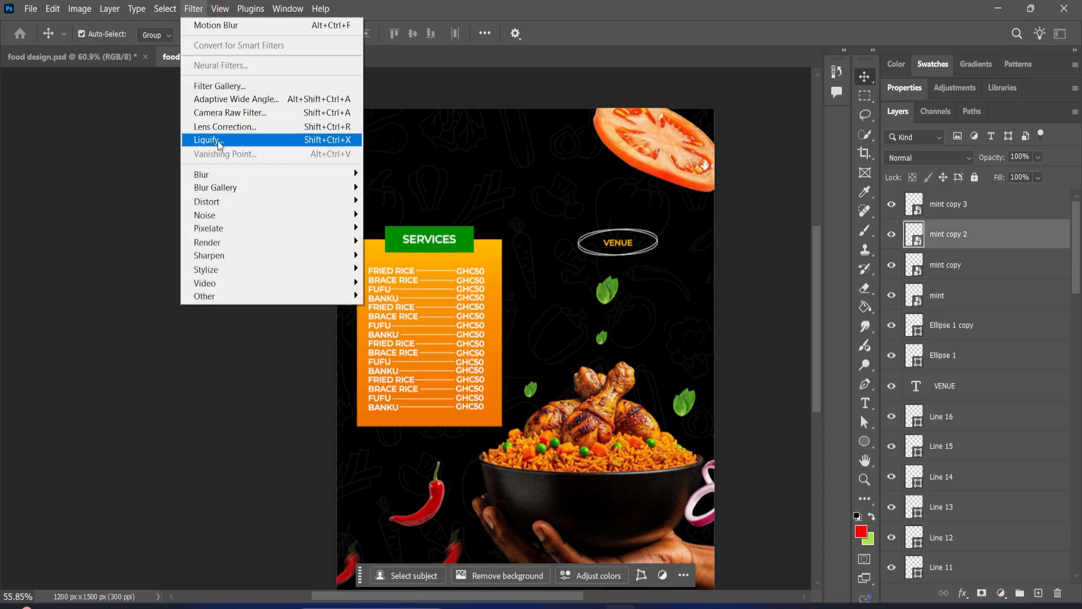
pyautogui.moveTo(227, 176)
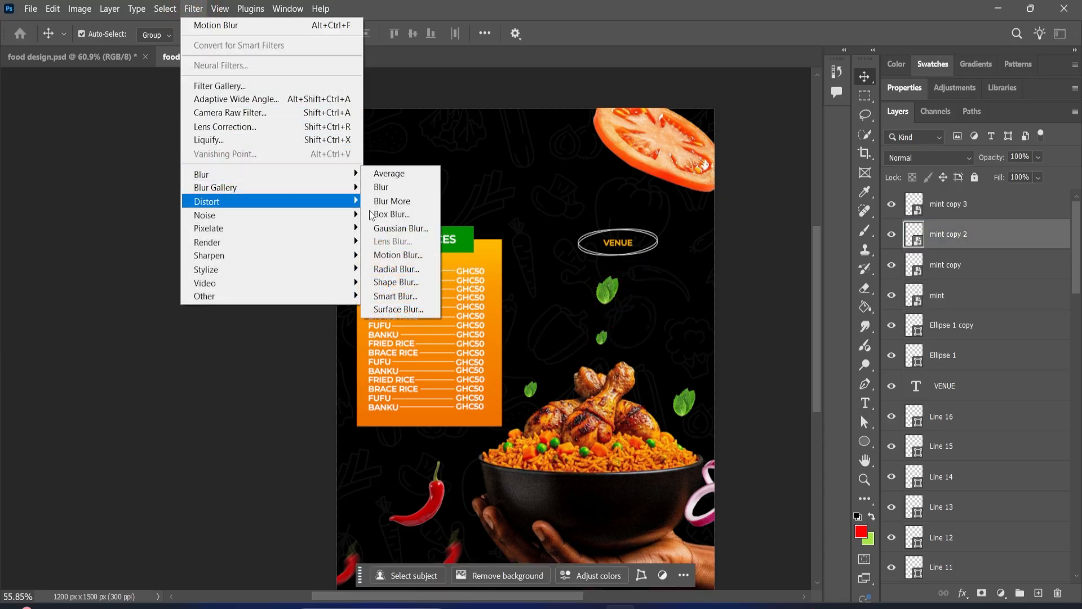
pyautogui.click(383, 257)
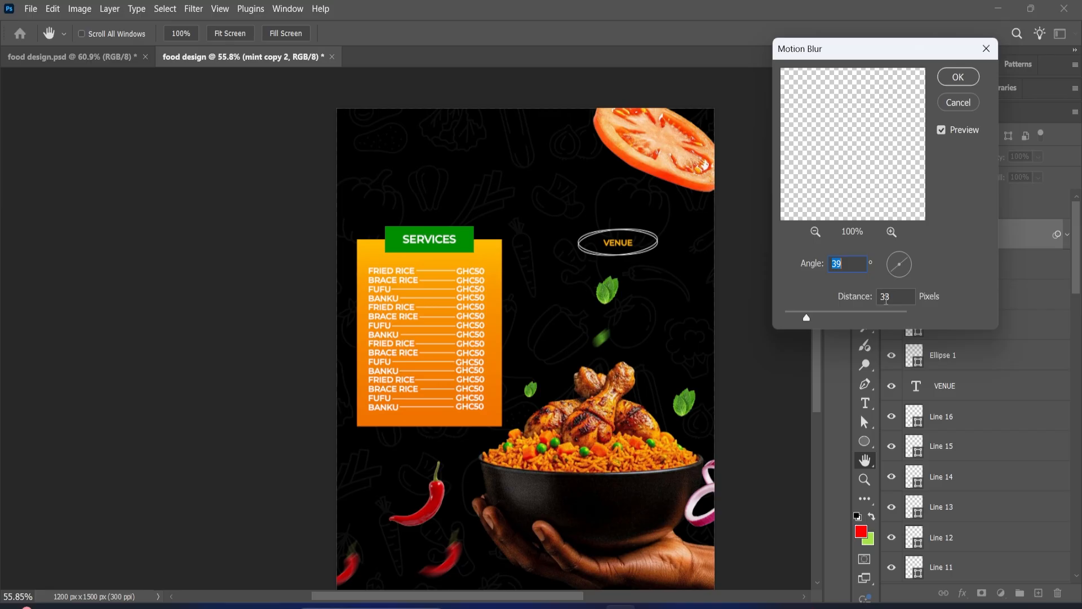
pyautogui.click(956, 78)
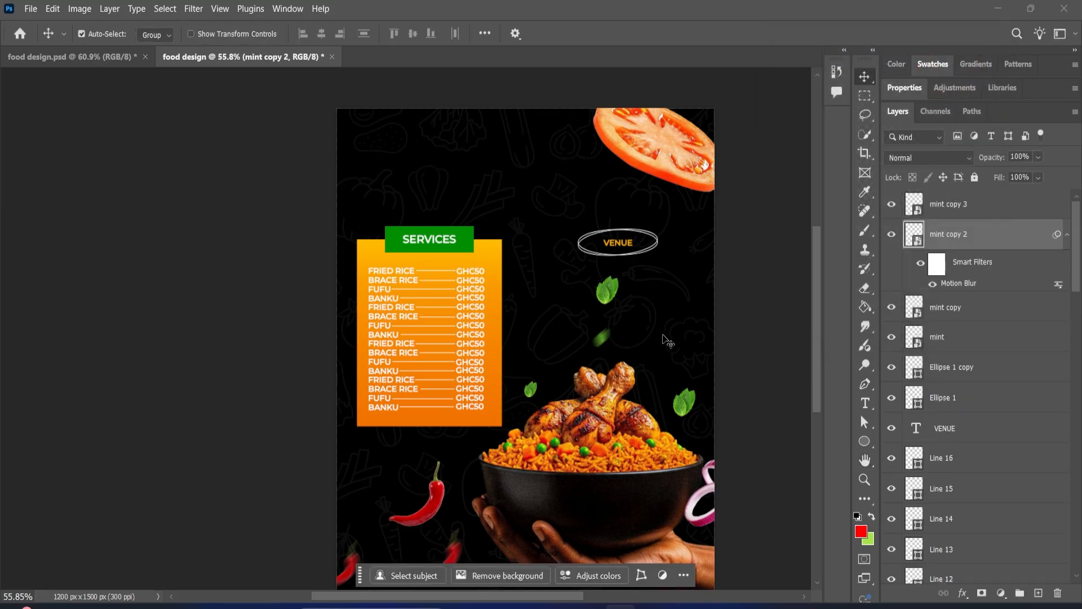
pyautogui.moveTo(541, 394); pyautogui.dragTo(533, 393)
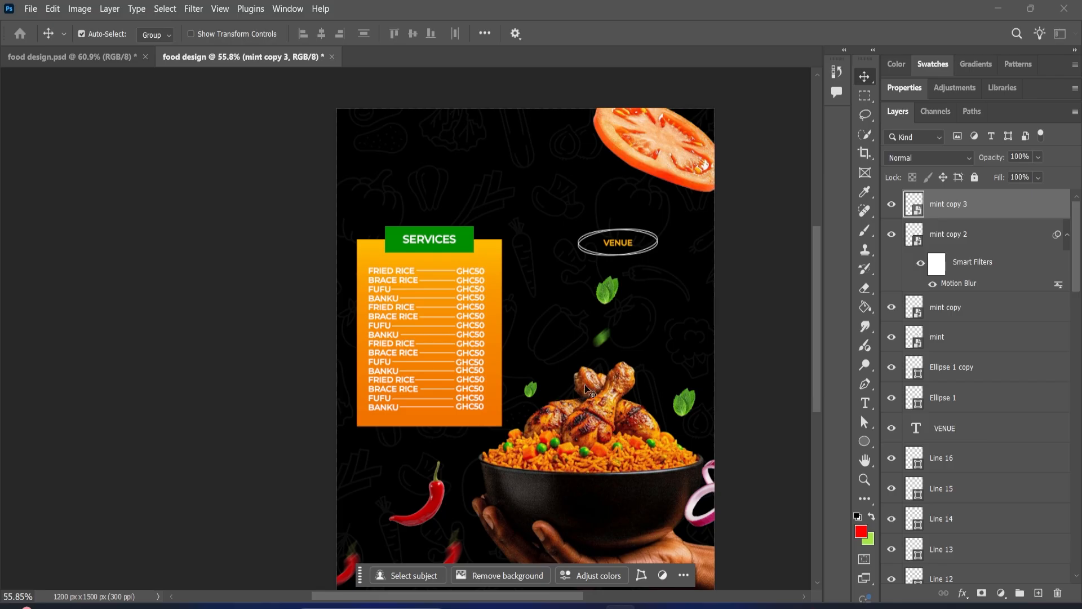
pyautogui.click(190, 9)
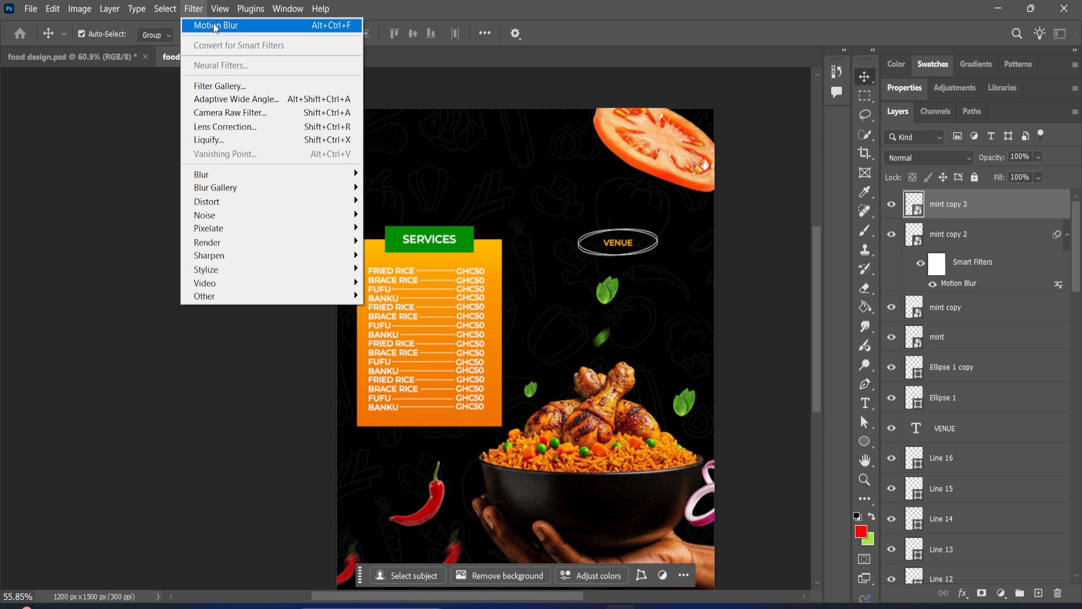
pyautogui.click(216, 26)
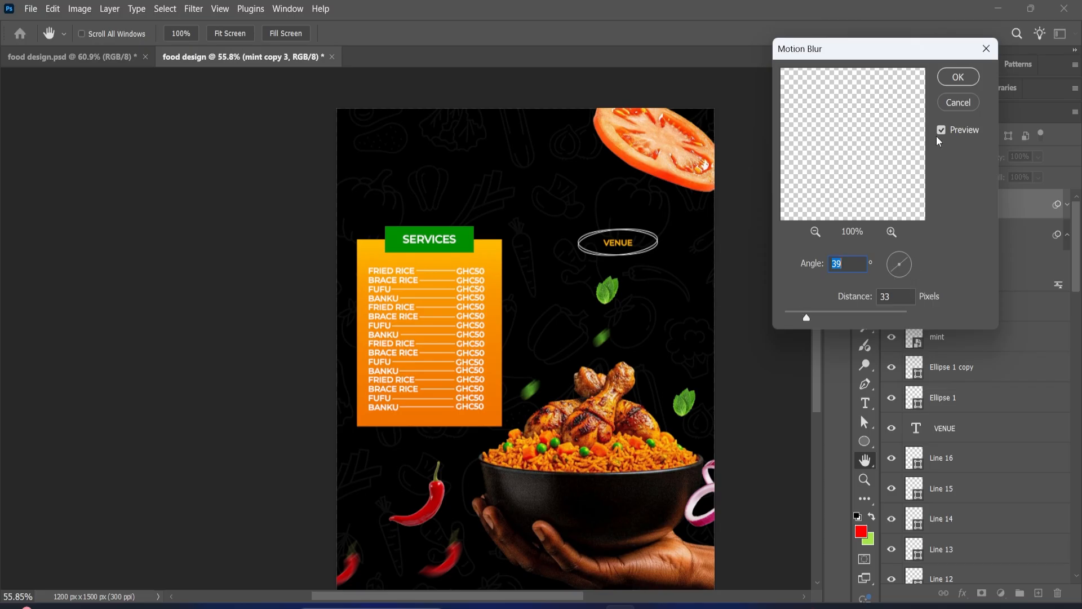
pyautogui.click(959, 77)
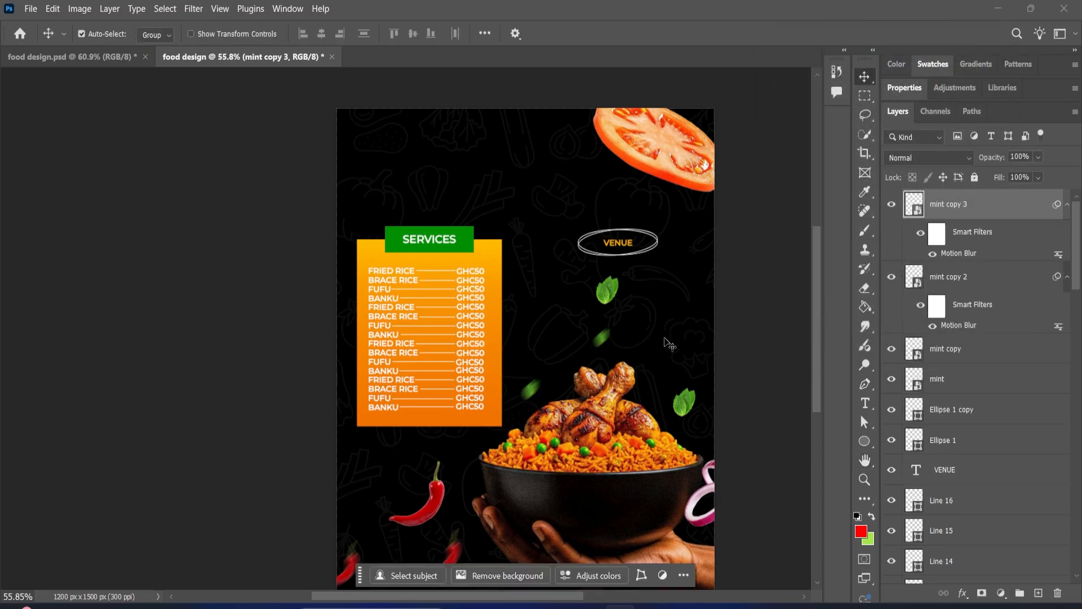
# Add a text line reading "Happy" in the empty area above the SERVICES label, with a capital H
pyautogui.scroll(3, 586, 348)
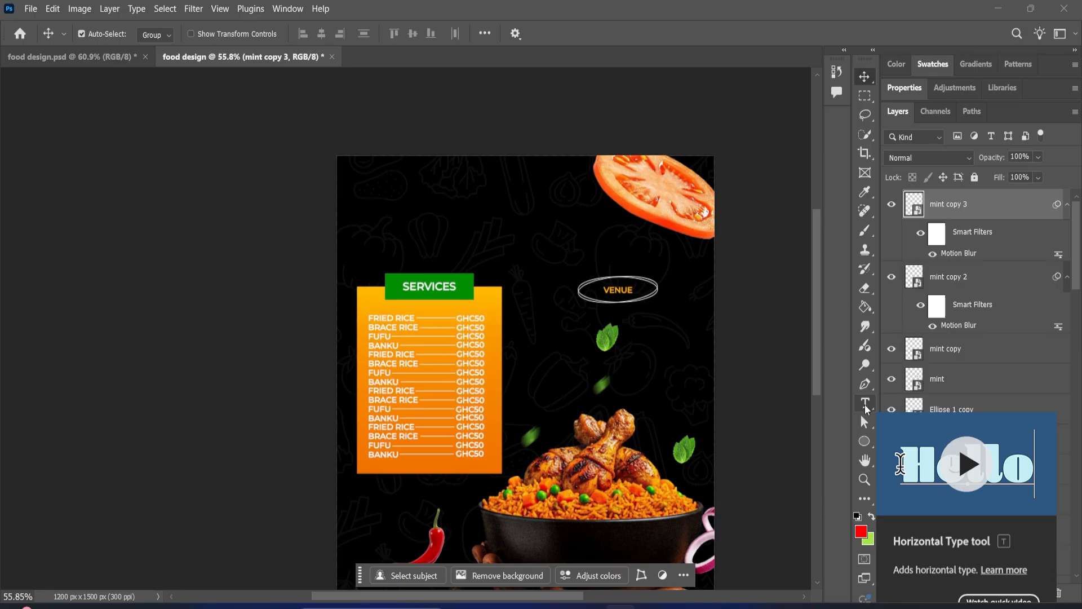
pyautogui.click(866, 406)
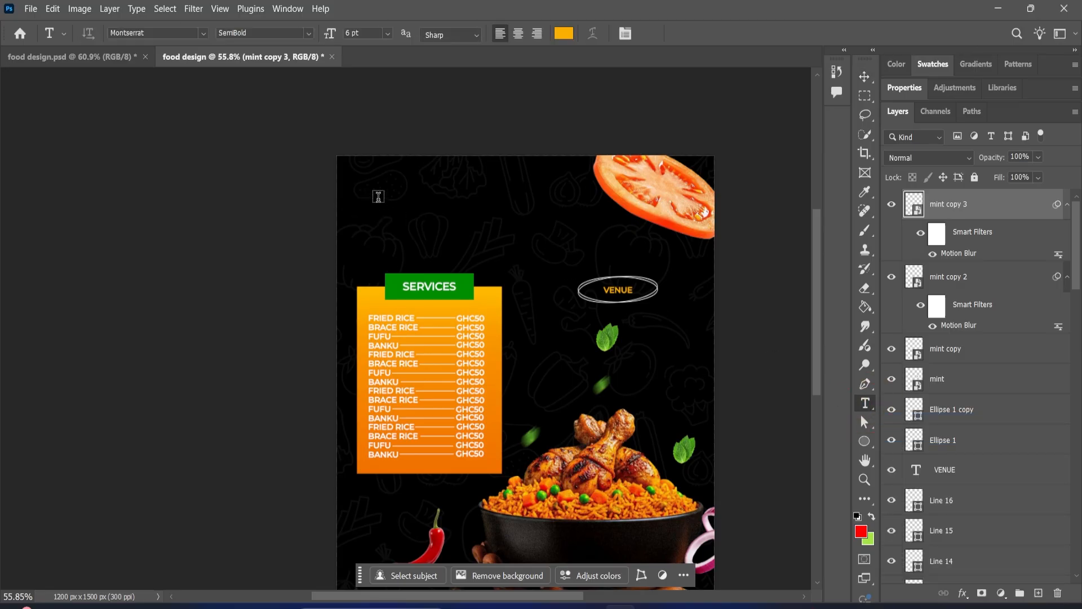
pyautogui.click(378, 197)
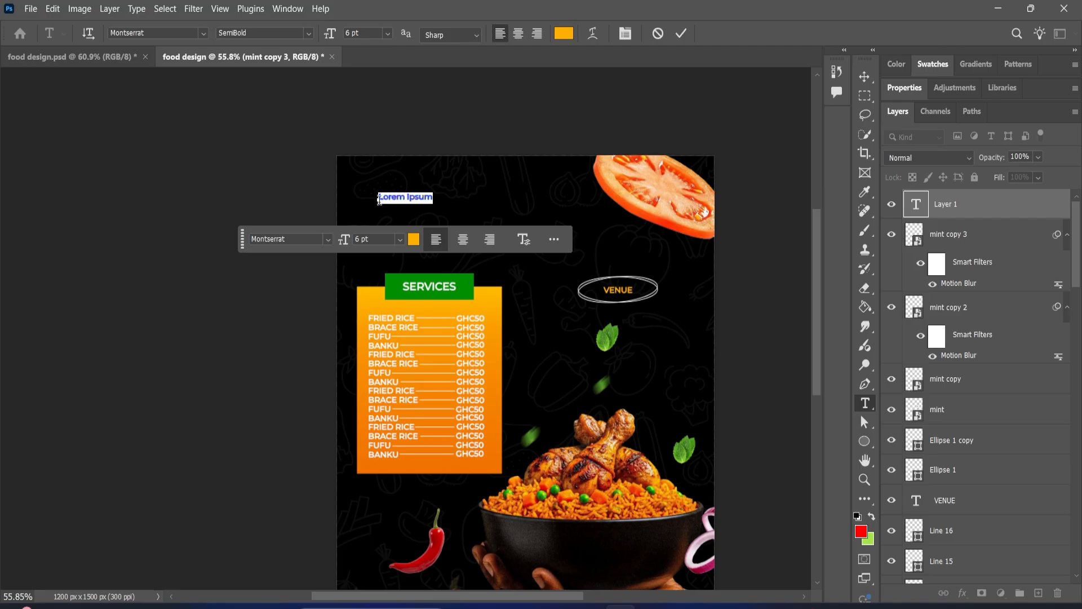
pyautogui.write('happy')
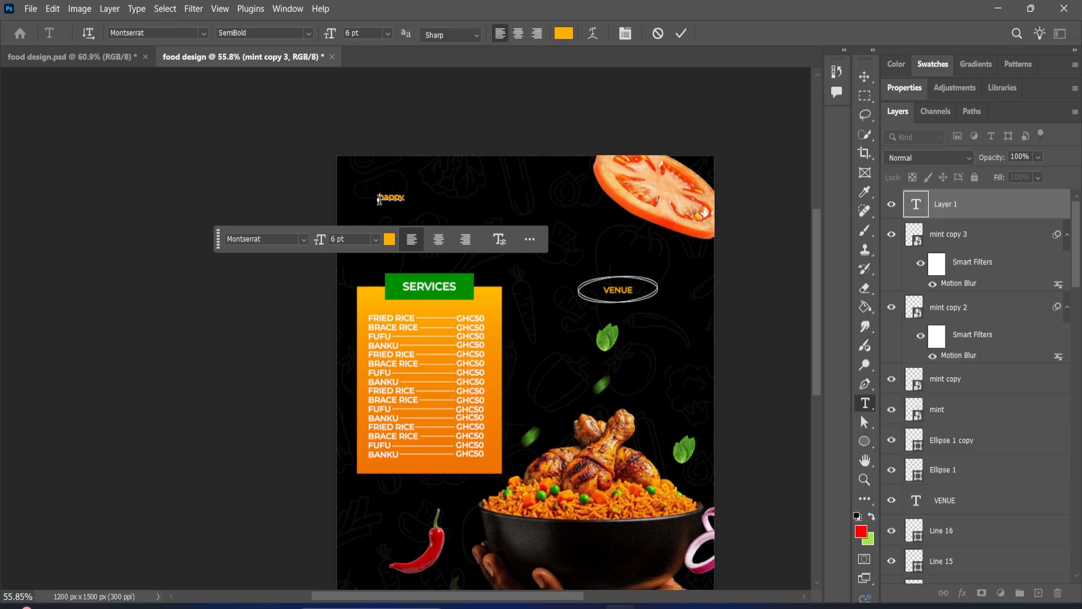
pyautogui.keyDown('alt'); pyautogui.scroll(4, 379, 198); pyautogui.keyUp('alt')
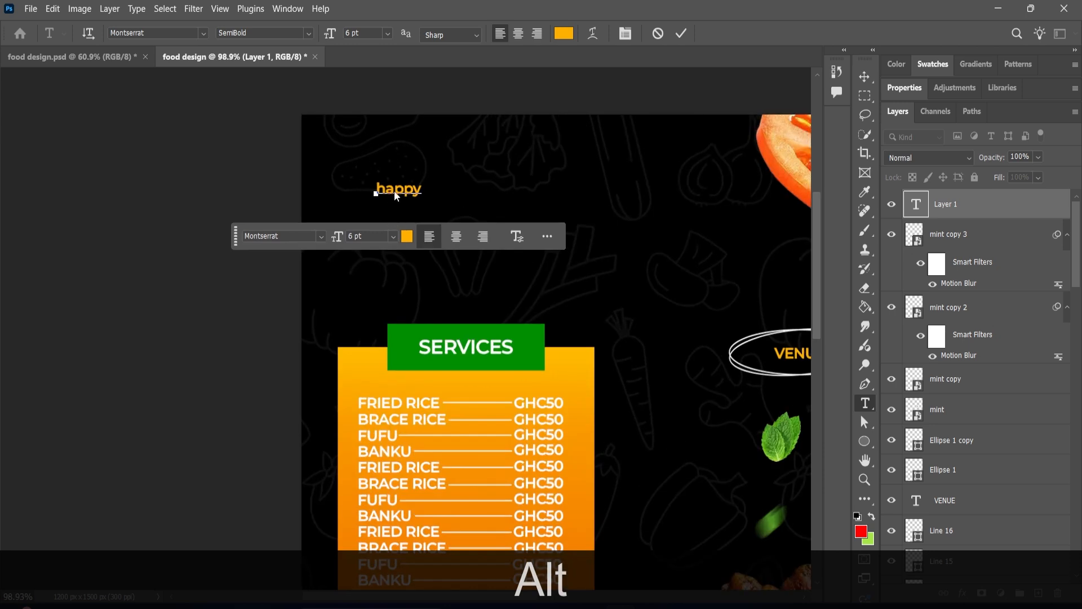
pyautogui.doubleClick(385, 188)
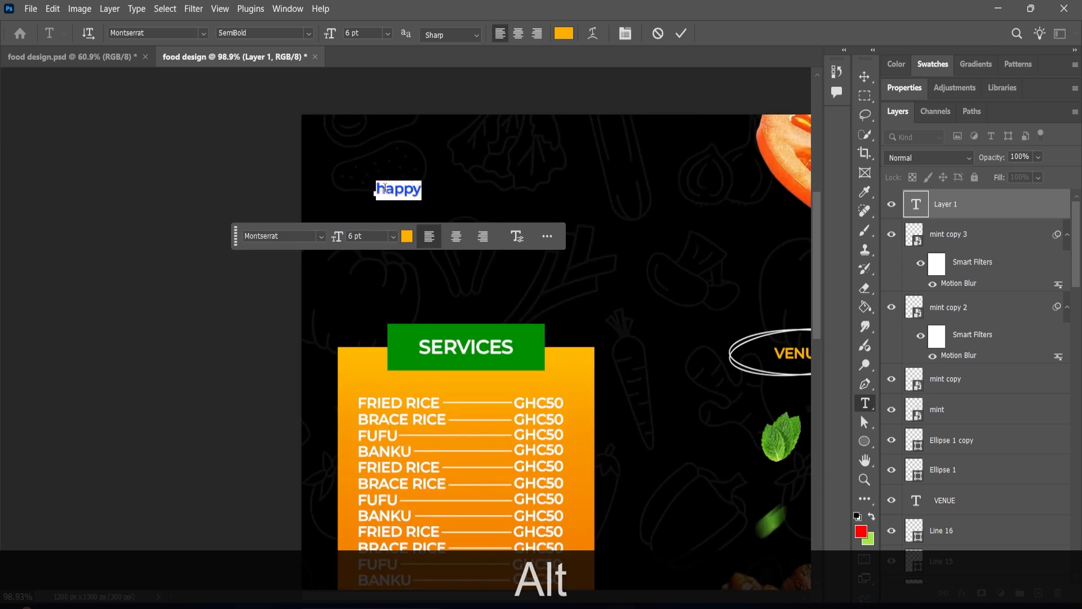
pyautogui.moveTo(385, 189); pyautogui.dragTo(377, 190)
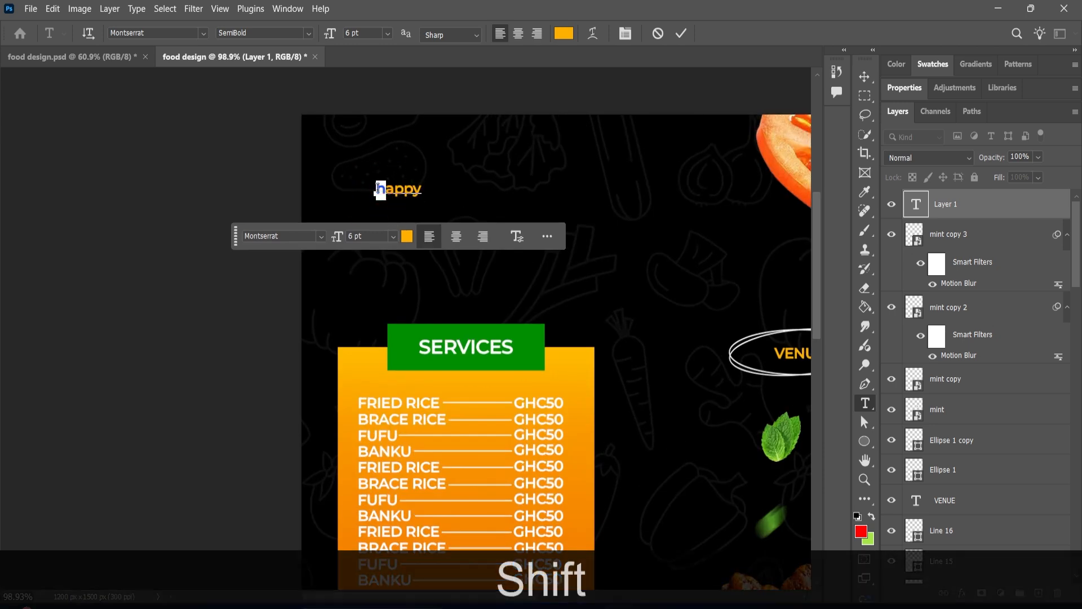
pyautogui.write('H')
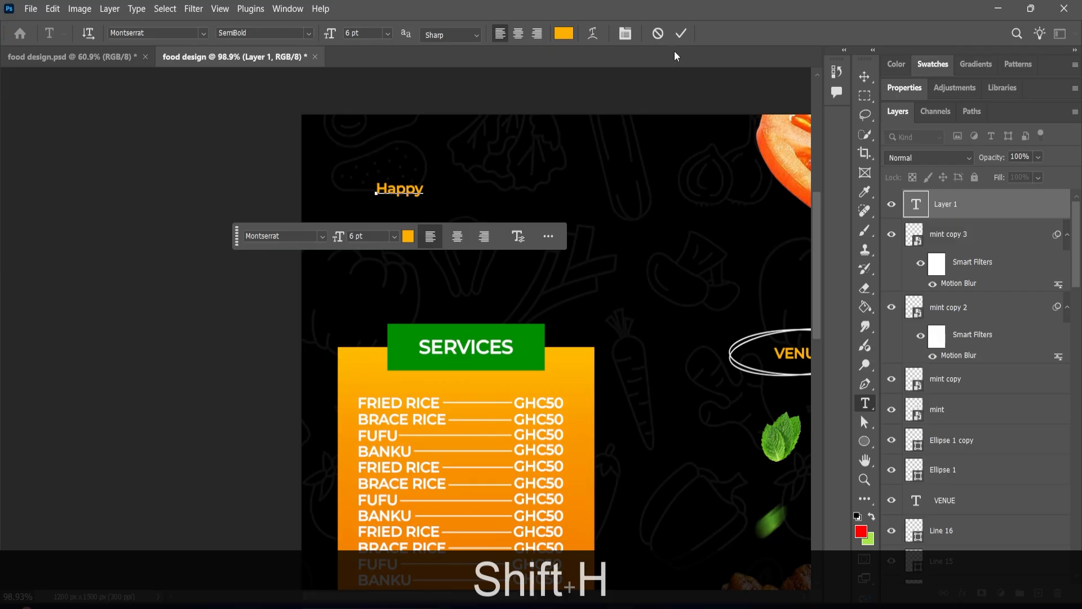
pyautogui.click(681, 34)
# Set the font size of the "Happy" text to 24 pt
pyautogui.doubleClick(403, 190)
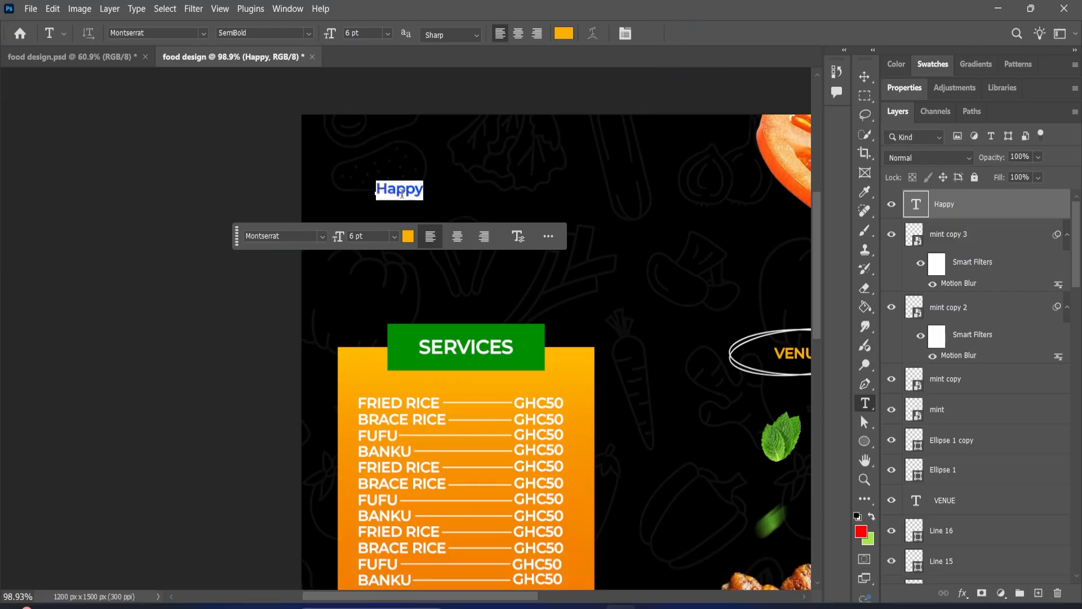
pyautogui.click(387, 33)
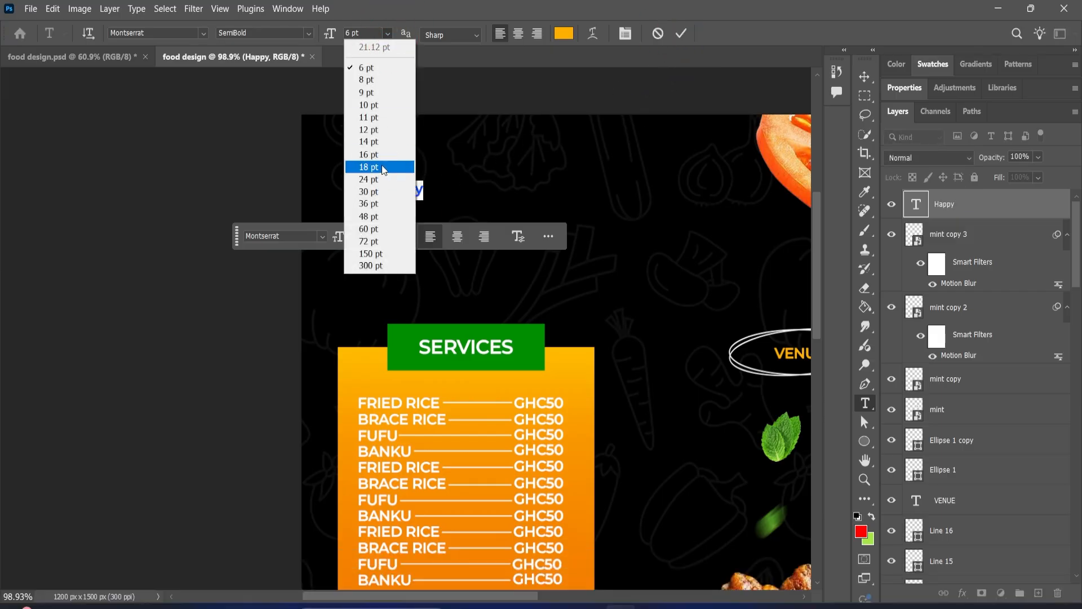
pyautogui.click(383, 167)
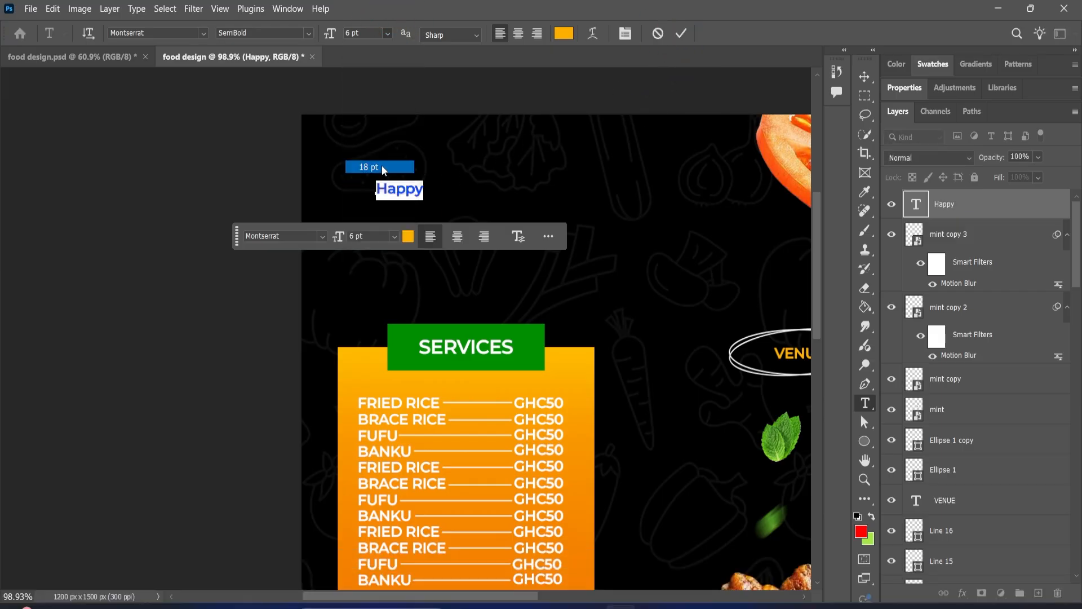
pyautogui.click(388, 34)
pyautogui.click(377, 179)
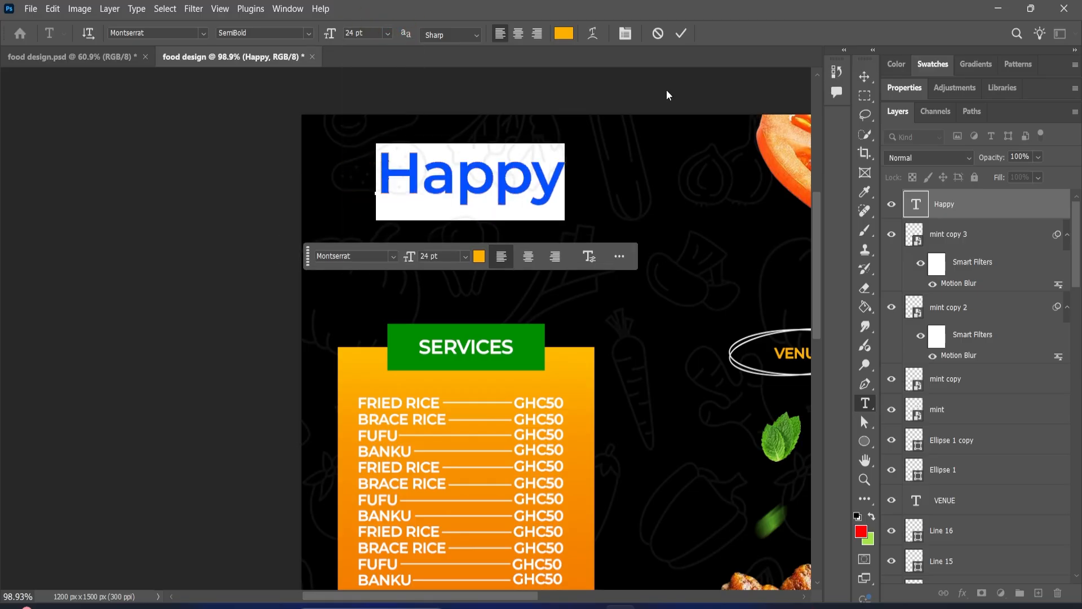
pyautogui.click(681, 34)
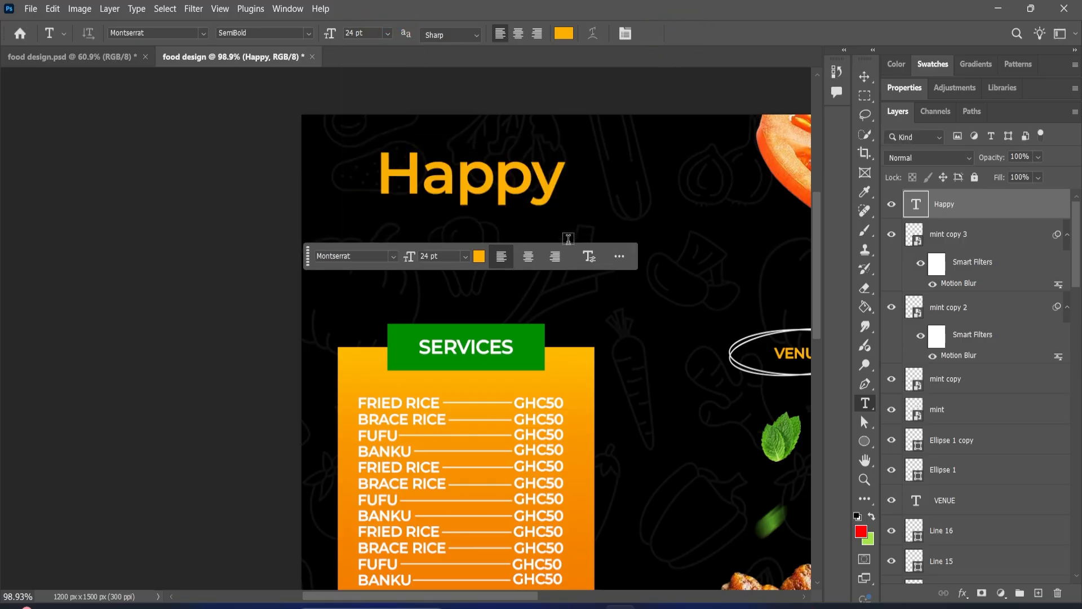
# Move the "Happy" heading slightly down toward the SERVICES label
pyautogui.scroll(-3, 569, 239)
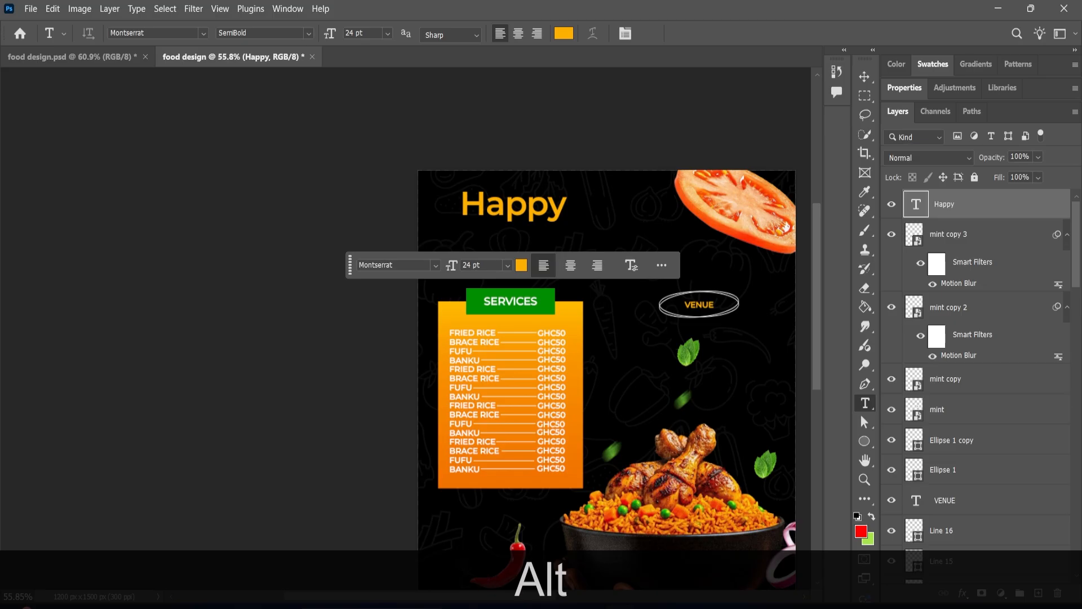
pyautogui.press('v')
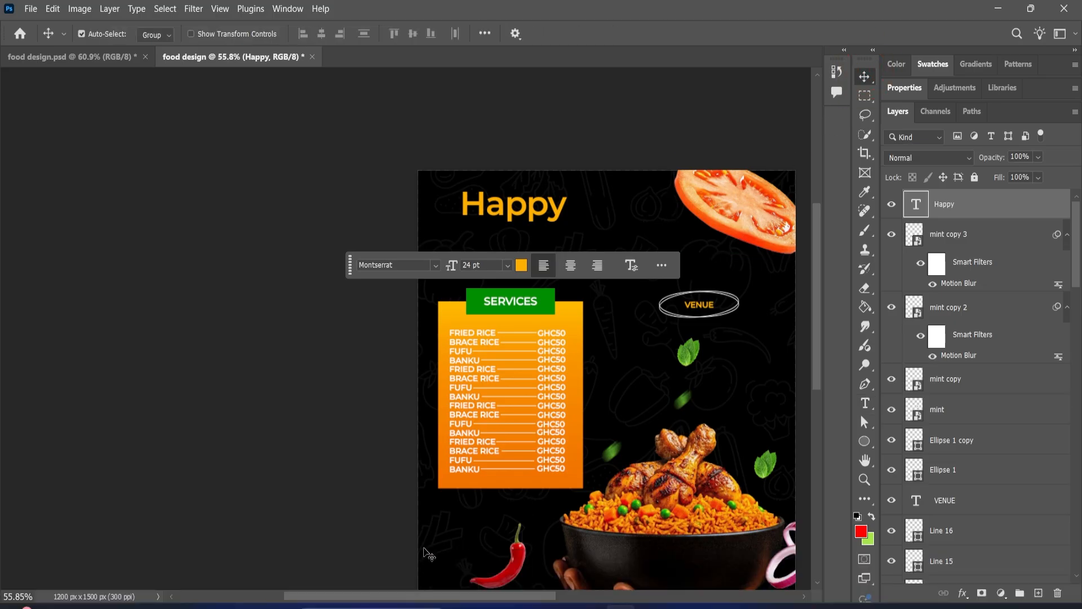
pyautogui.moveTo(404, 595); pyautogui.dragTo(438, 596)
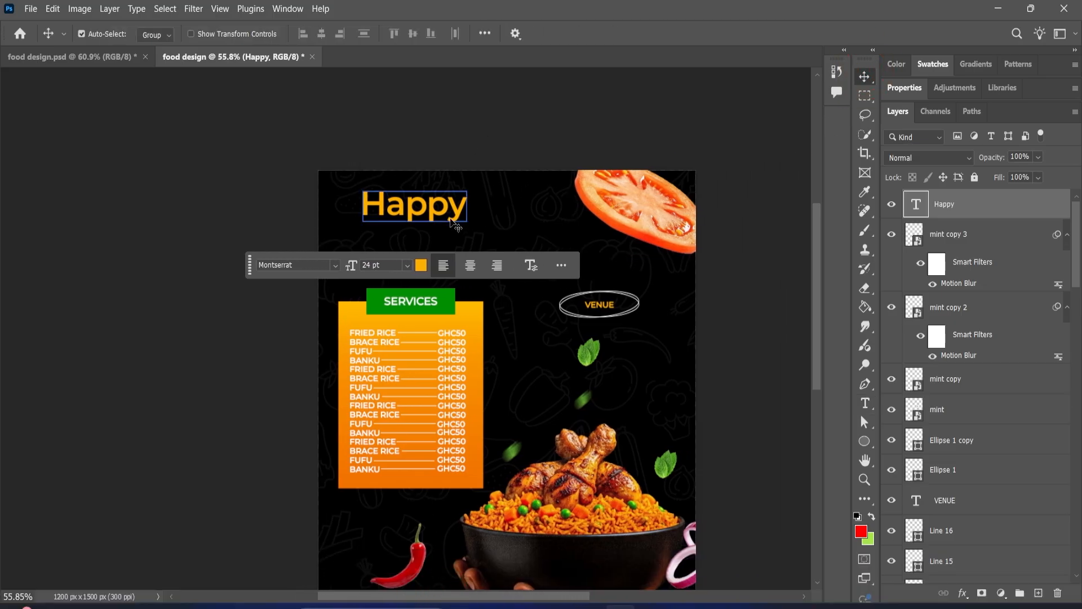
pyautogui.moveTo(455, 224); pyautogui.dragTo(454, 239)
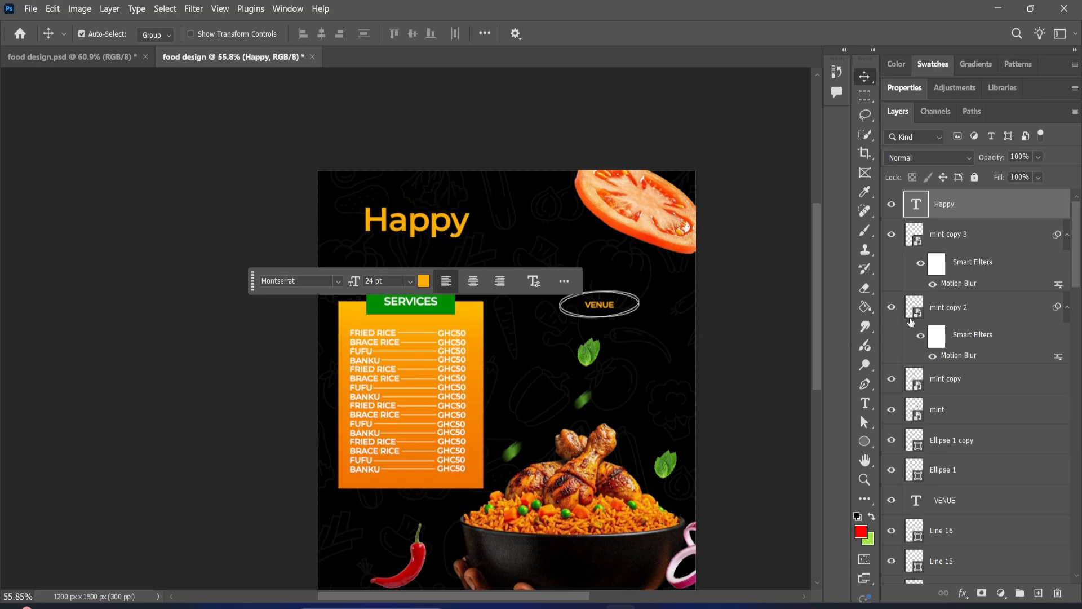
# Duplicate the "Happy" heading, place the copy directly beneath it, and change the copy's text to "Foods"
pyautogui.hotkey('ctrl', 'j')
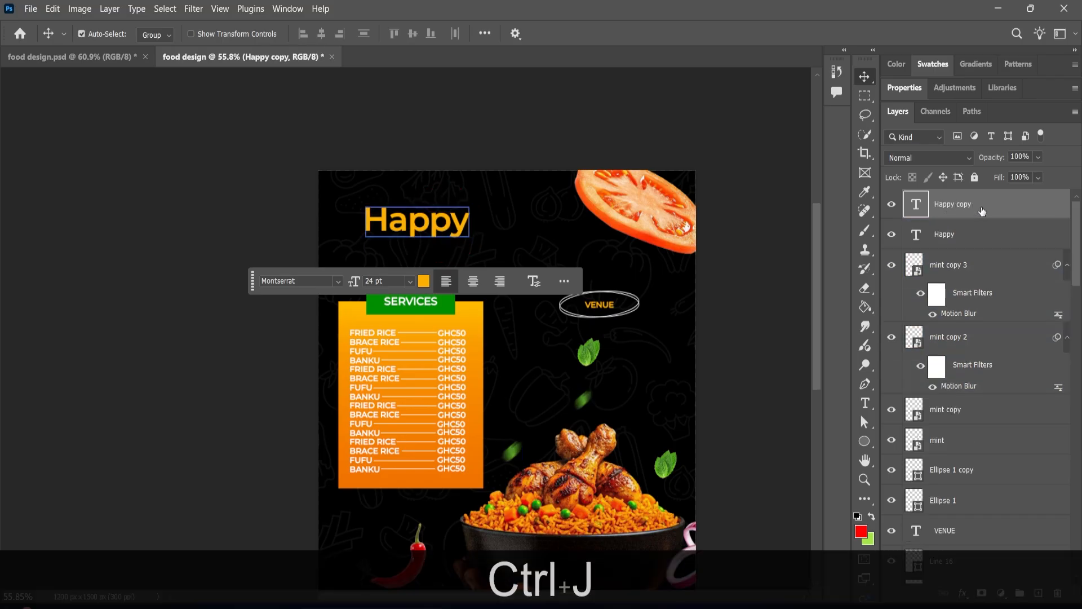
pyautogui.moveTo(433, 225); pyautogui.dragTo(433, 254)
pyautogui.doubleClick(434, 250)
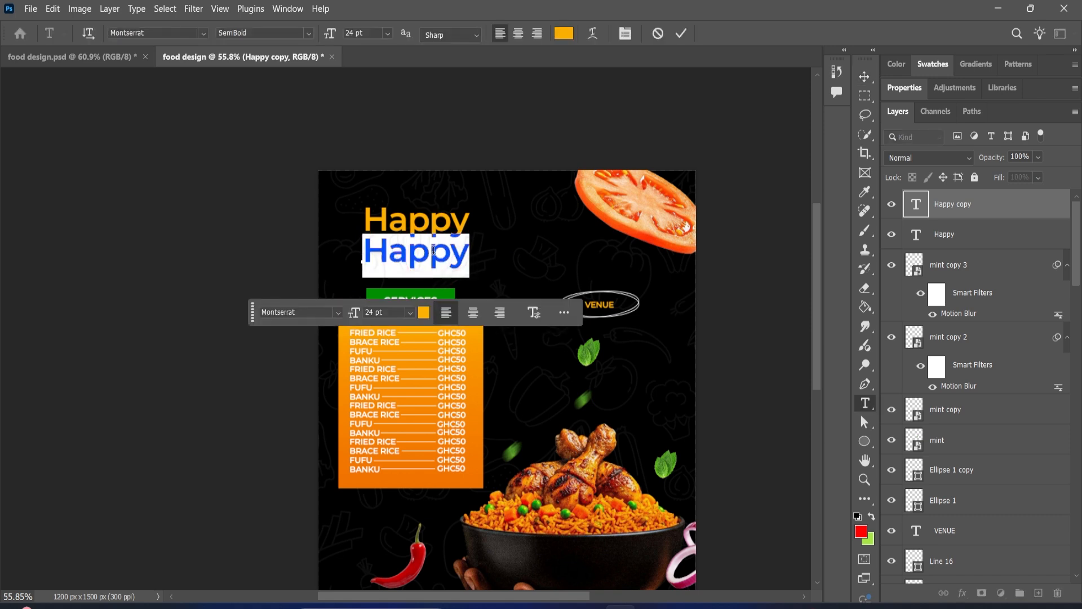
pyautogui.write('fo')
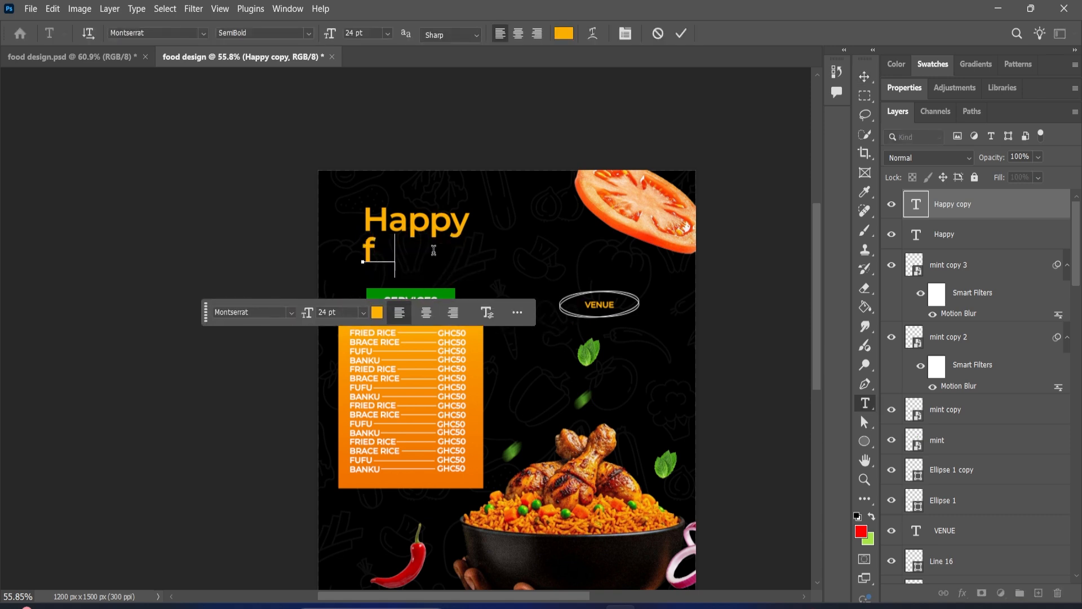
pyautogui.press('BackSpace')
pyautogui.press('BackSpace')
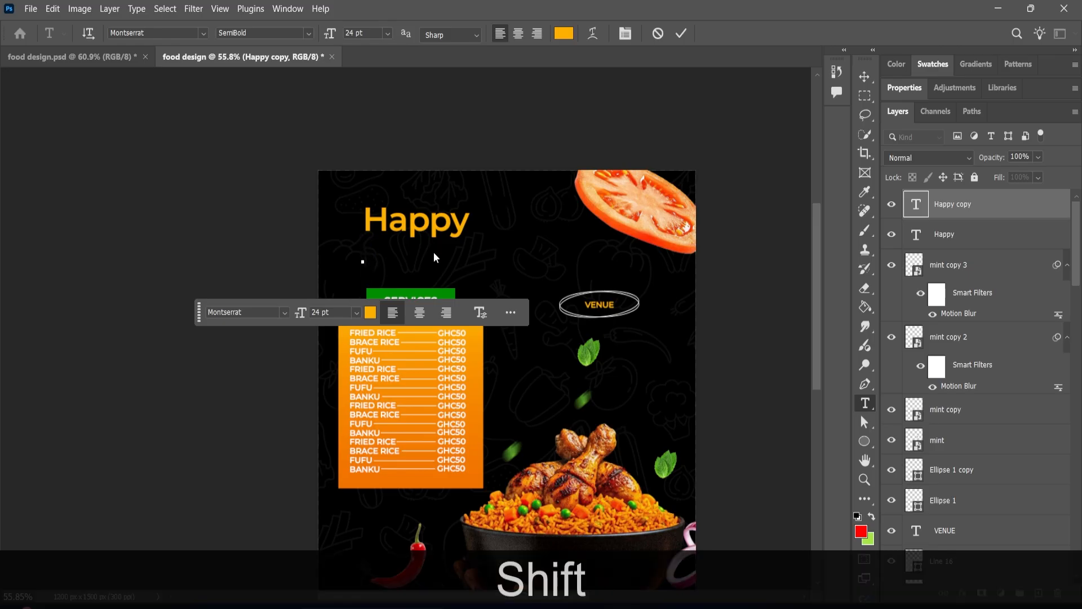
pyautogui.write('Food')
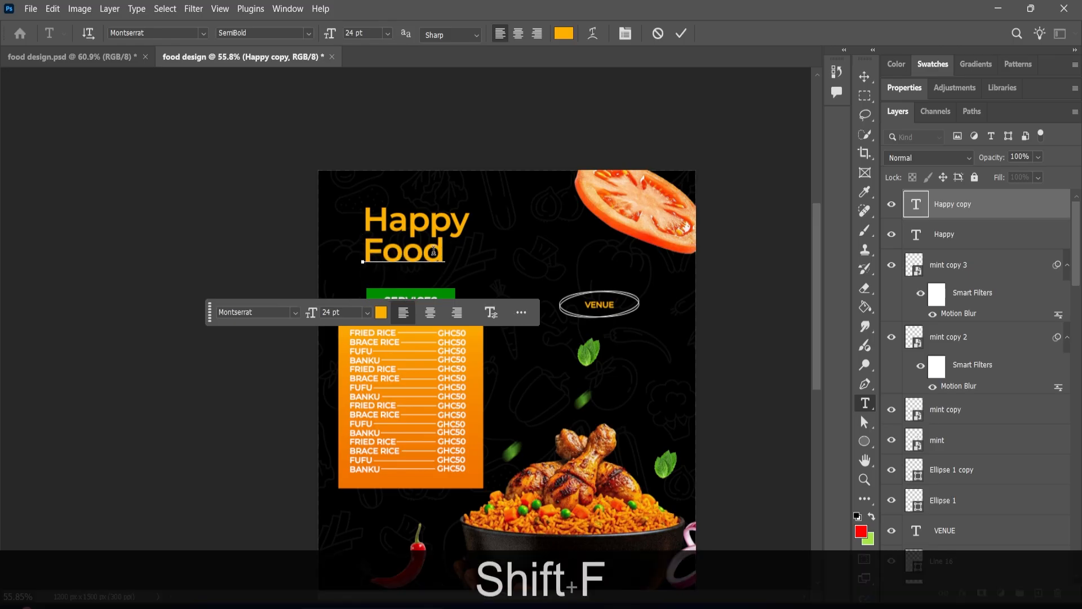
pyautogui.write('s')
pyautogui.click(681, 33)
pyautogui.press('v')
# Change the font of the "Happy" heading to Bigbesty Regular
pyautogui.click(435, 214)
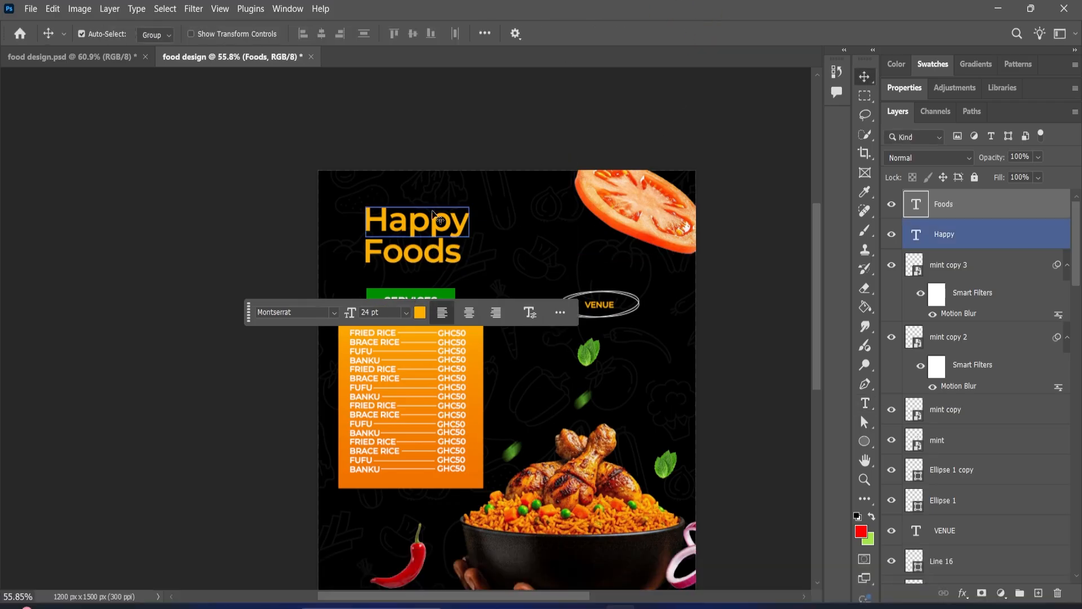
pyautogui.doubleClick(434, 214)
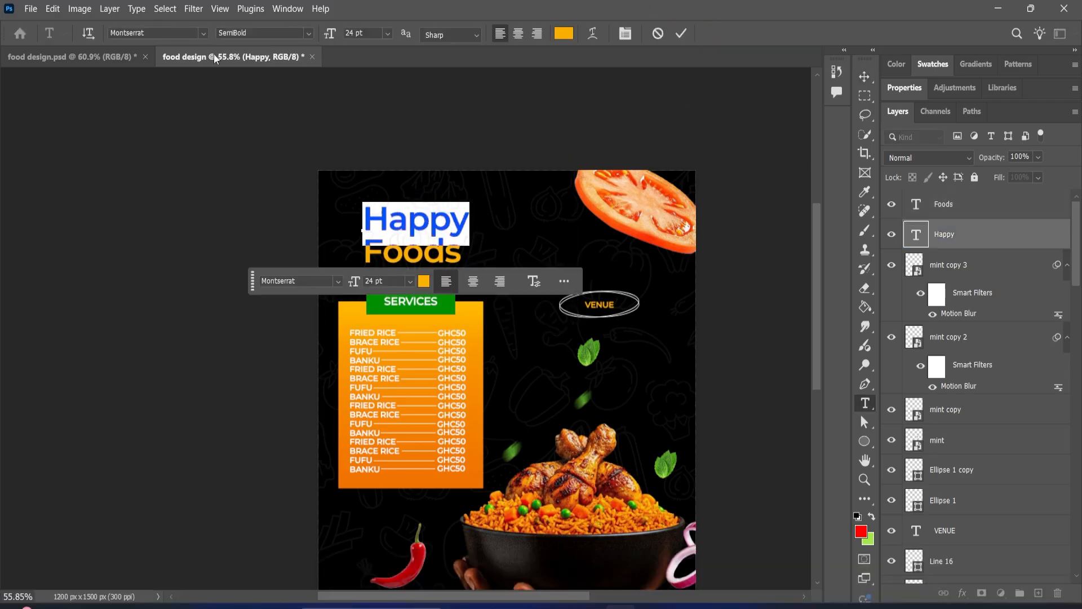
pyautogui.click(203, 33)
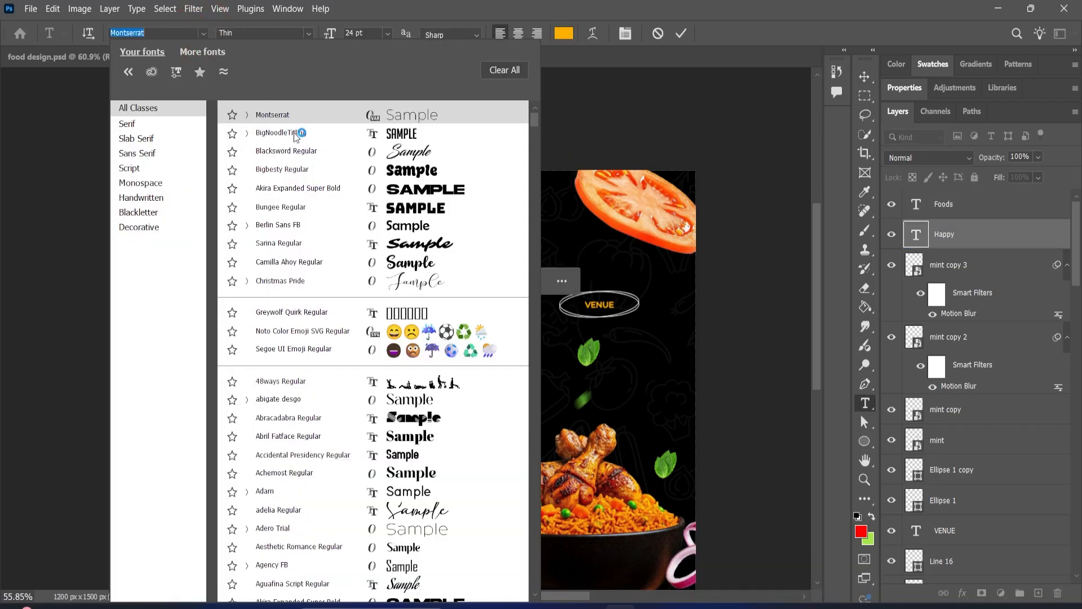
pyautogui.click(315, 171)
pyautogui.click(681, 34)
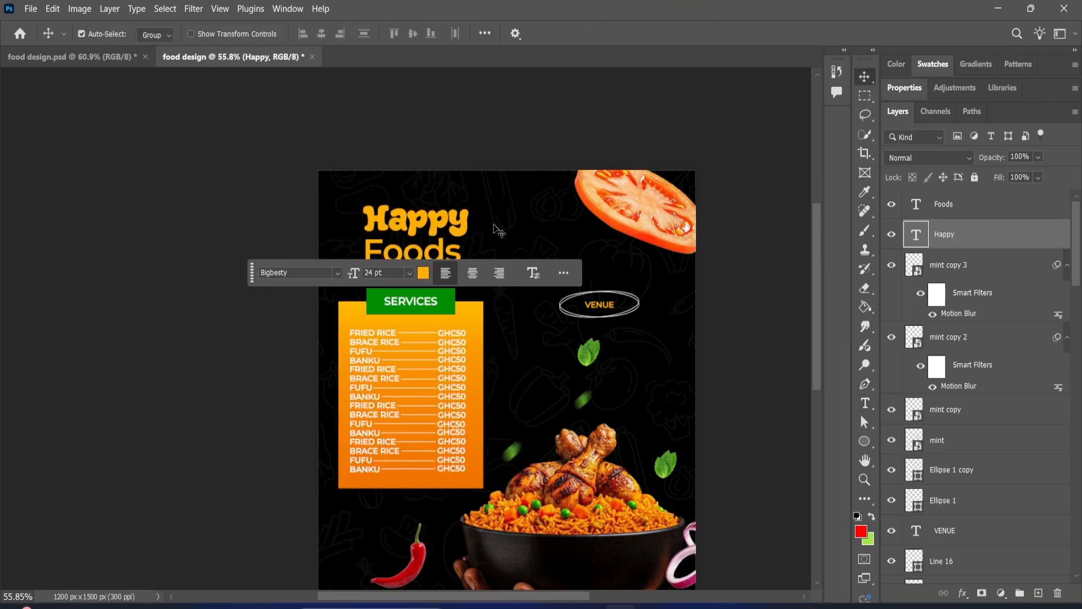
# Apply the Bigbesty Regular font to the "Foods" line as well
pyautogui.doubleClick(412, 251)
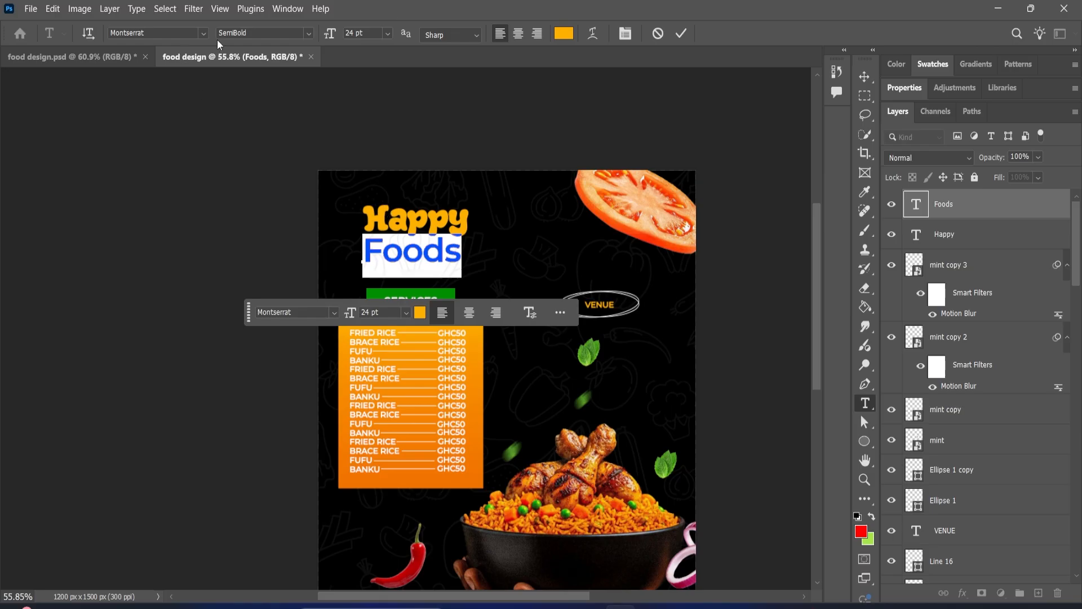
pyautogui.click(203, 33)
pyautogui.click(298, 116)
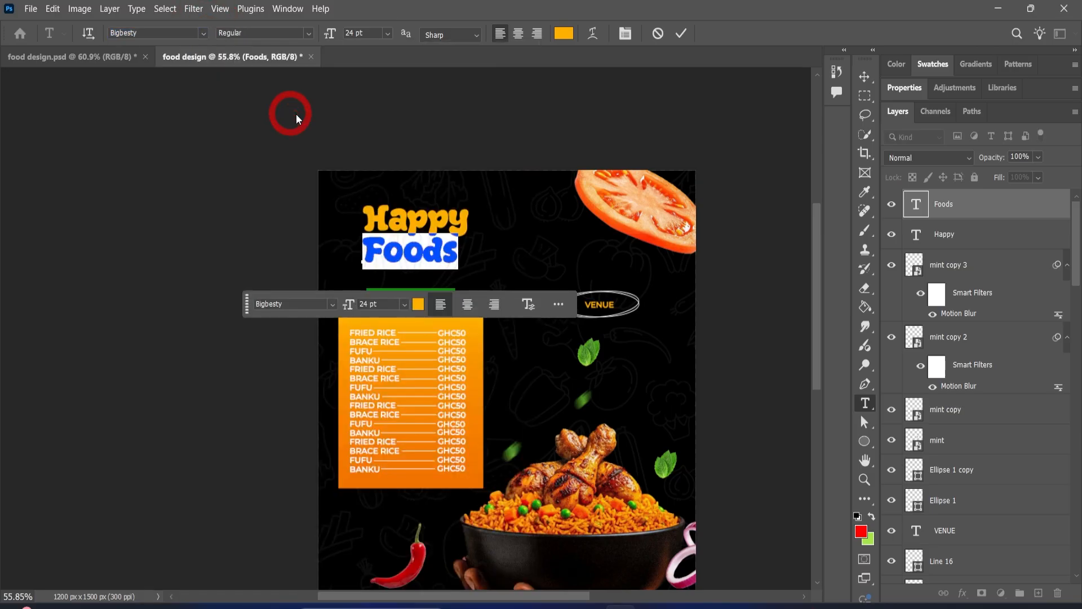
pyautogui.click(683, 34)
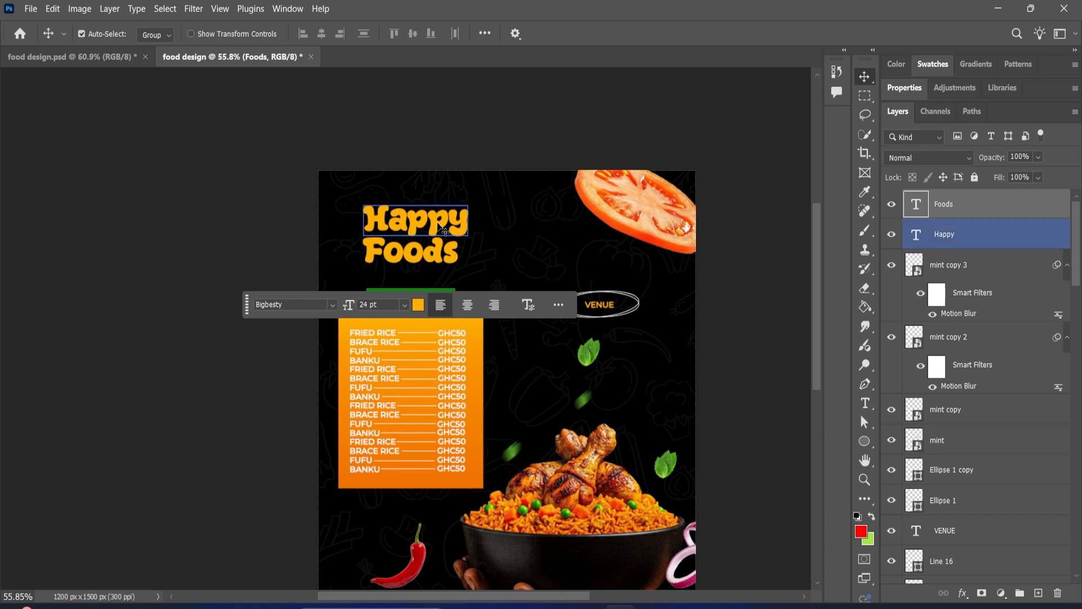
# Reduce the font size of the "Happy" text to 18 pt
pyautogui.doubleClick(441, 228)
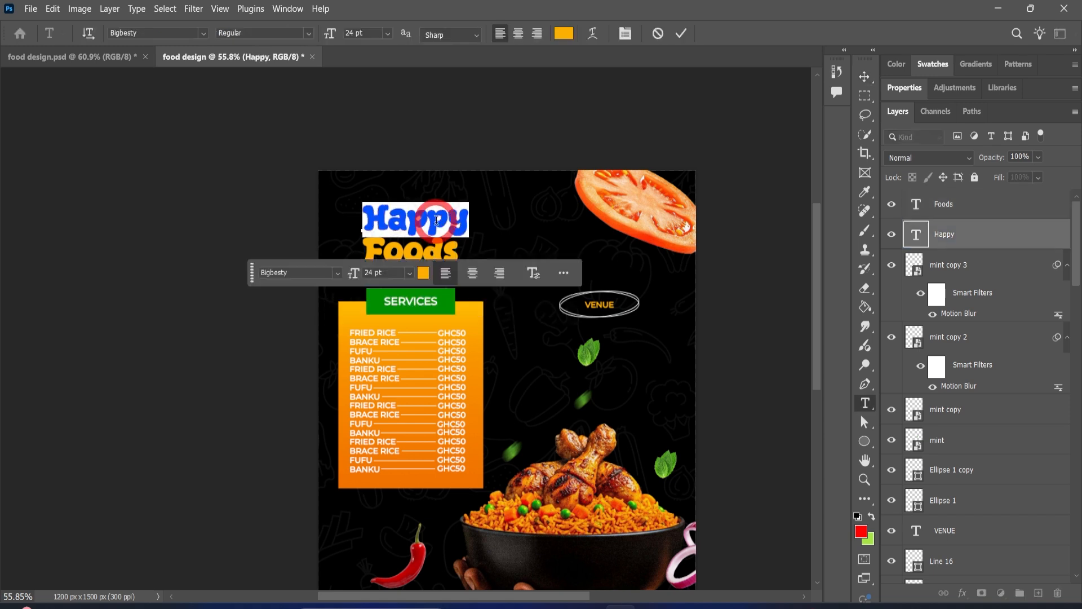
pyautogui.click(388, 34)
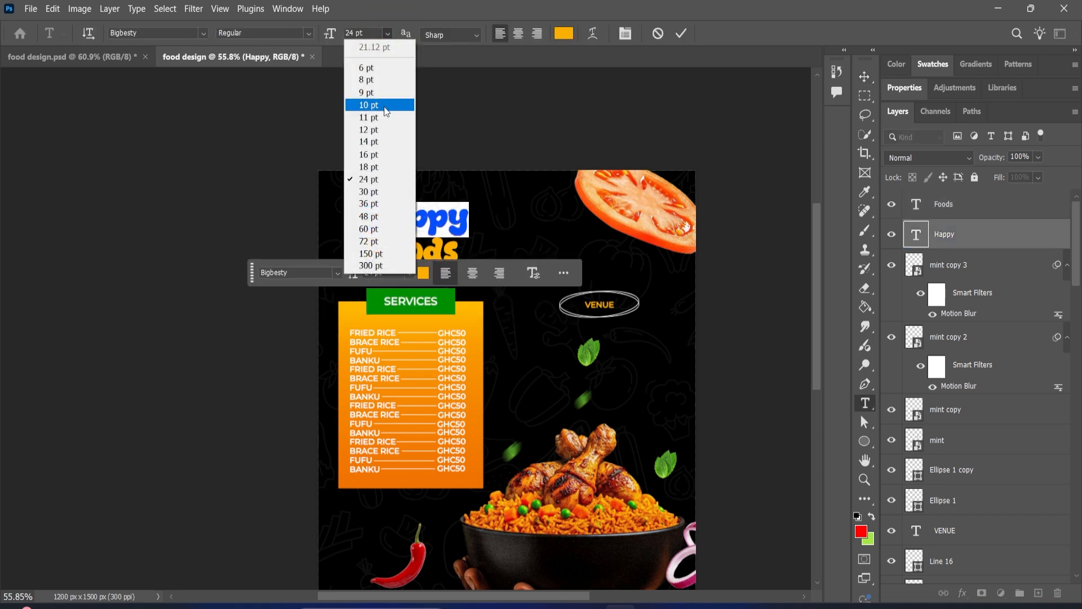
pyautogui.click(372, 154)
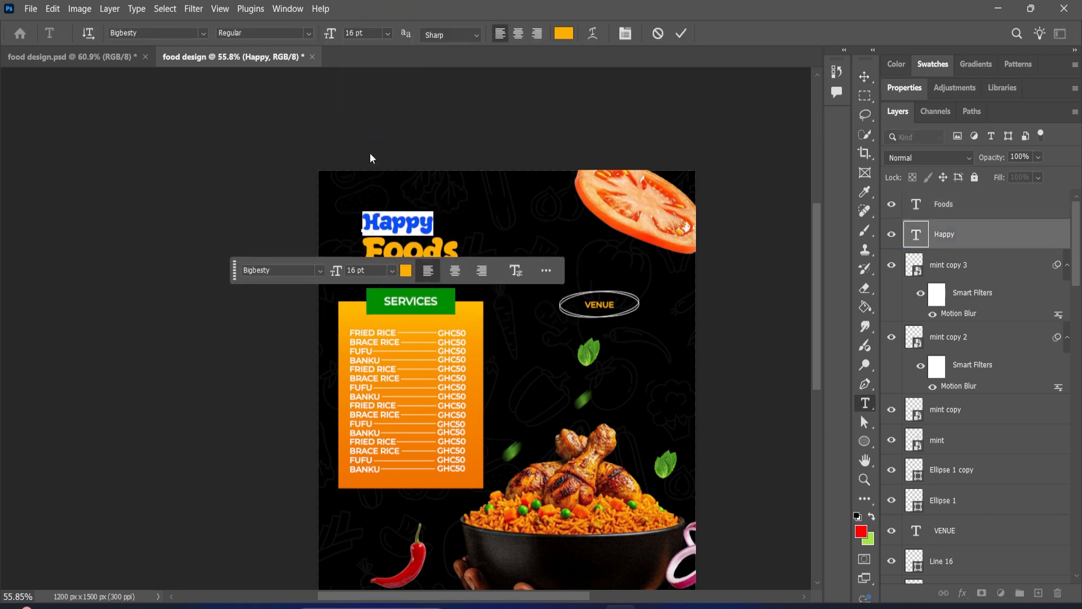
pyautogui.click(387, 34)
pyautogui.click(364, 166)
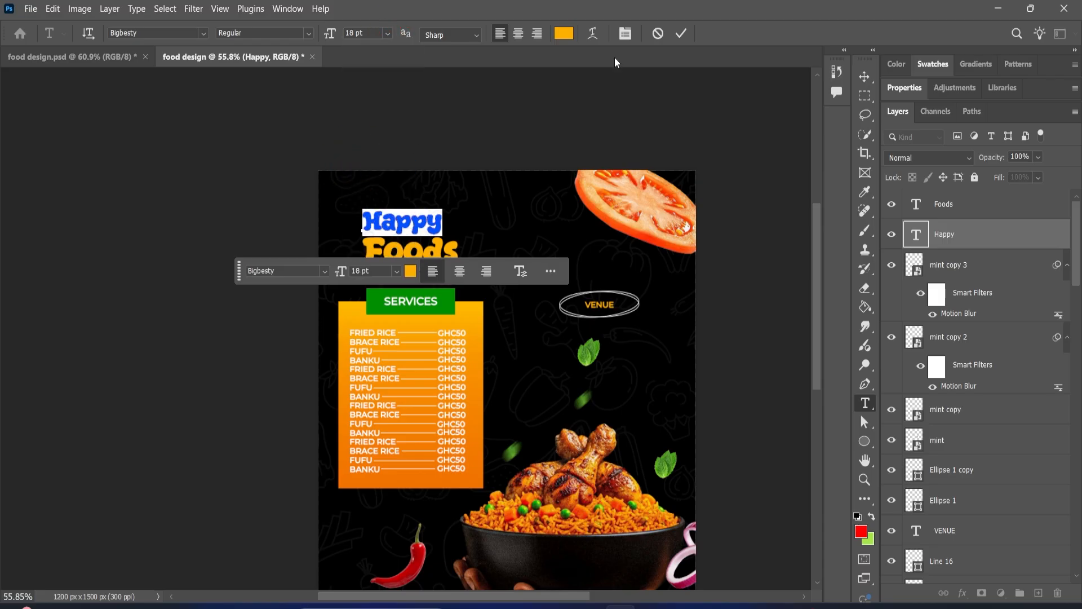
pyautogui.click(681, 33)
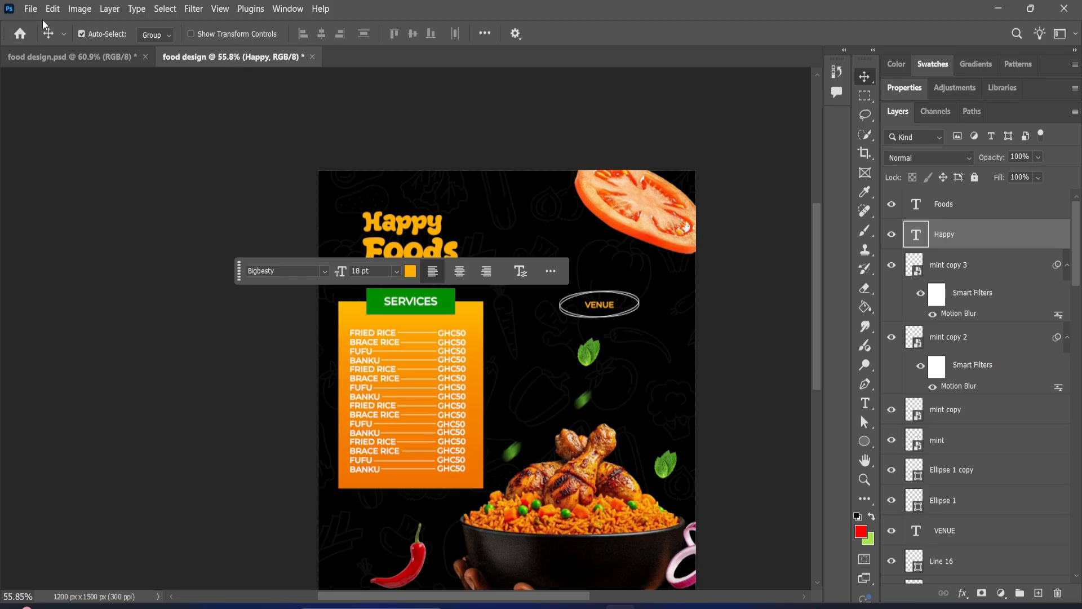
pyautogui.click(495, 234)
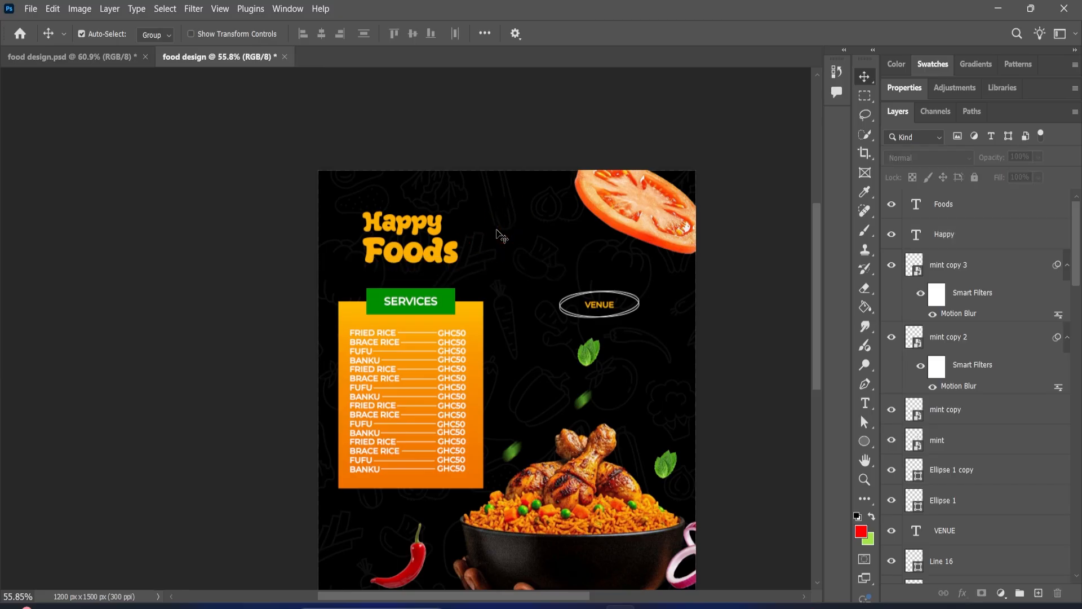
# Recolour the "Foods" text white with hex value ffffff
pyautogui.click(411, 255)
pyautogui.doubleClick(411, 256)
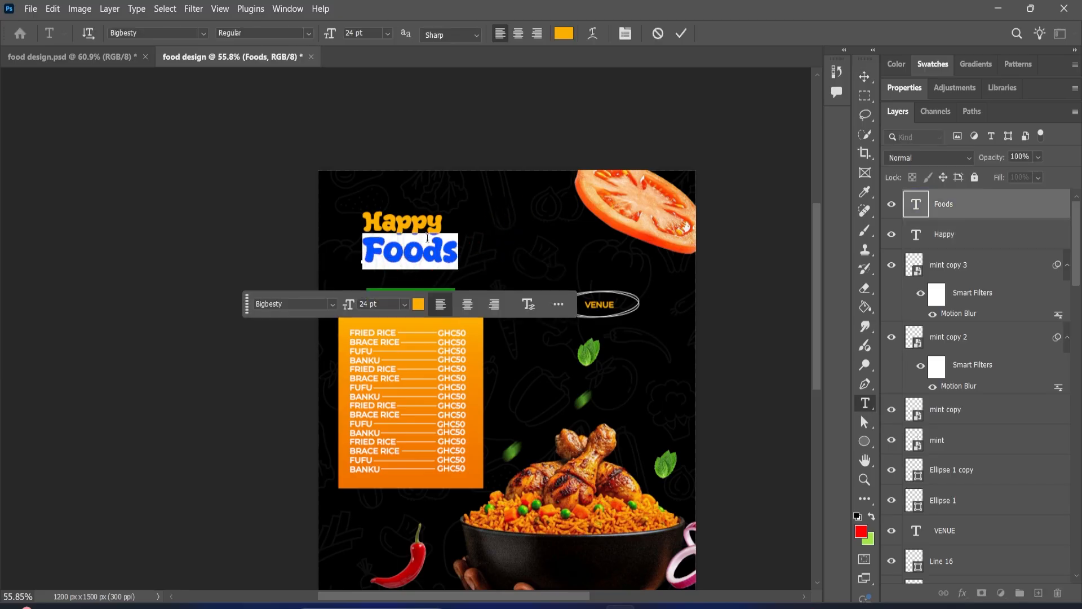
pyautogui.click(564, 34)
pyautogui.write('ffffff')
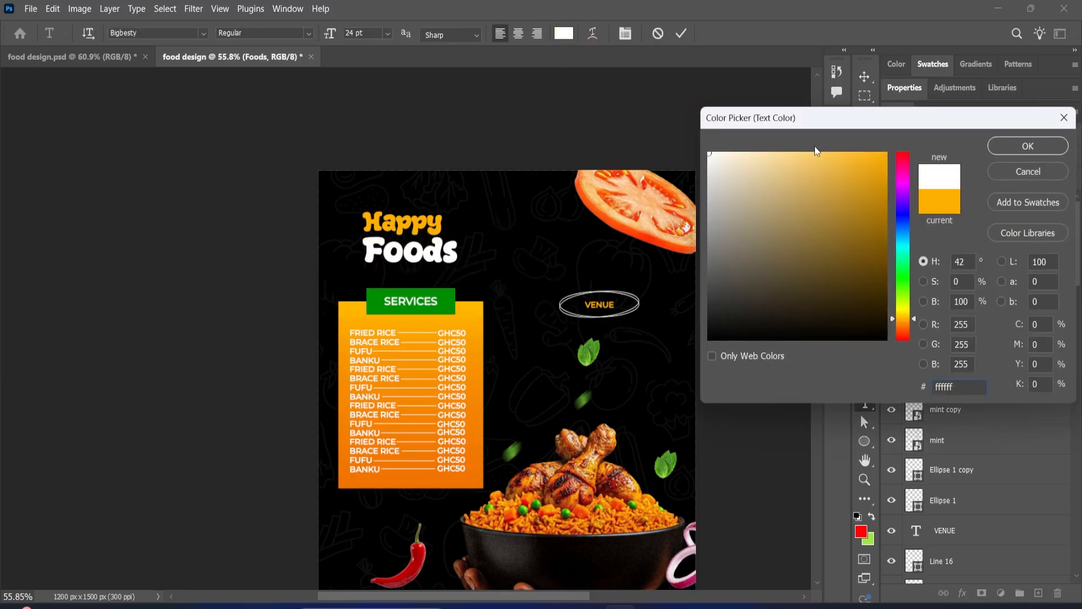
pyautogui.click(1015, 147)
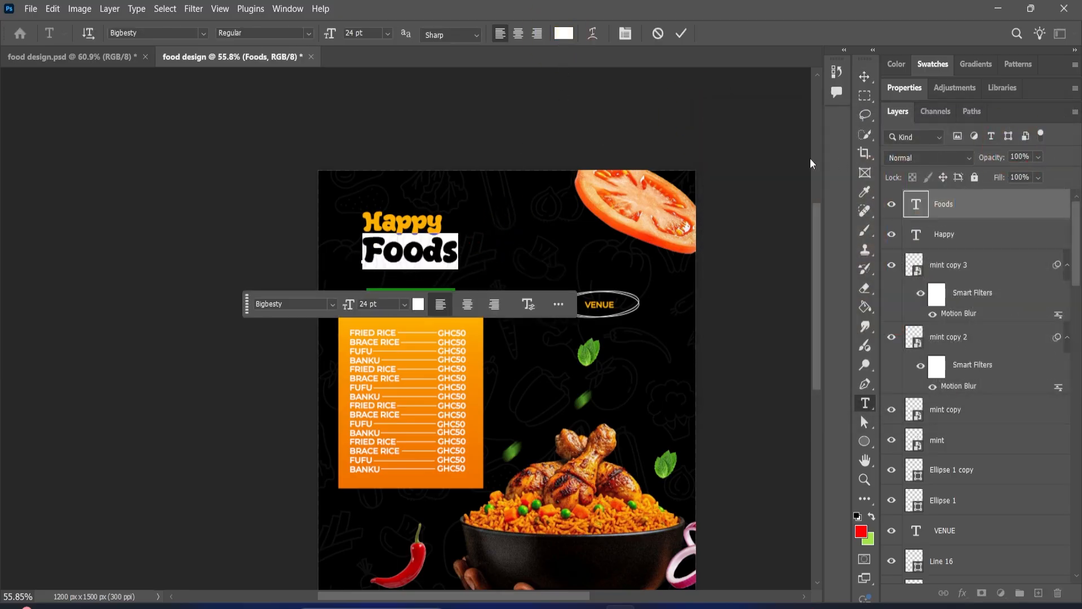
pyautogui.click(681, 34)
pyautogui.press('v')
# Recolour the "Happy" text white with hex value ffffff
pyautogui.click(404, 227)
pyautogui.doubleClick(405, 226)
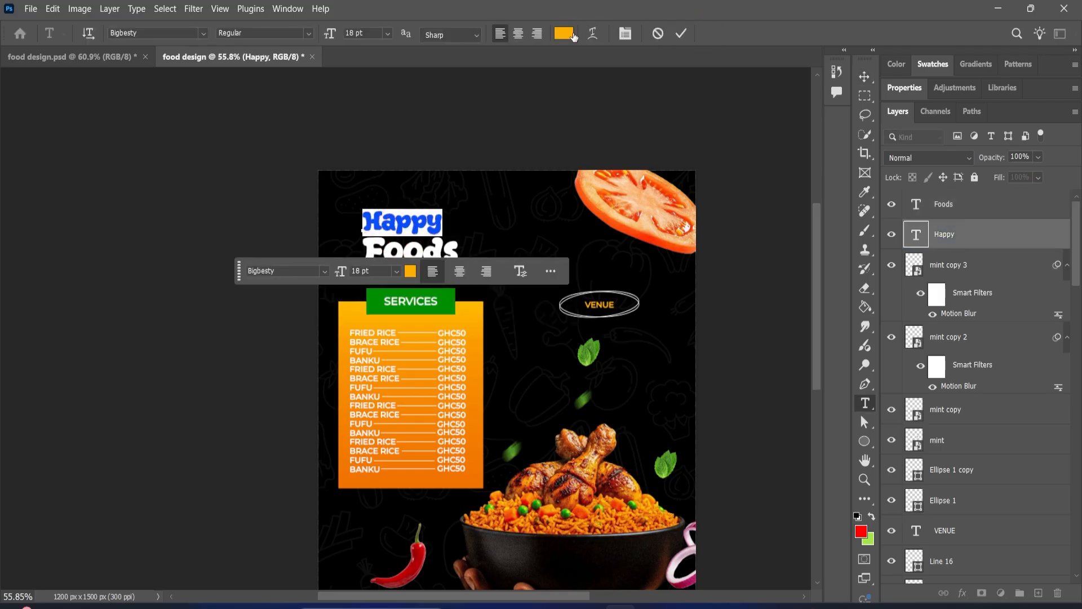
pyautogui.click(564, 34)
pyautogui.write('ffffff')
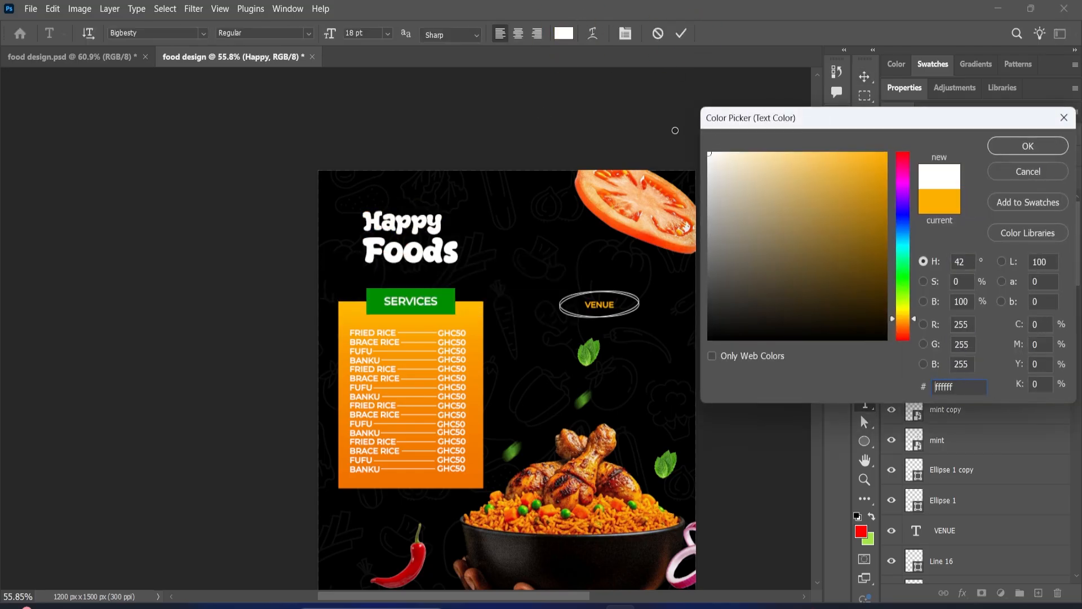
pyautogui.click(1000, 148)
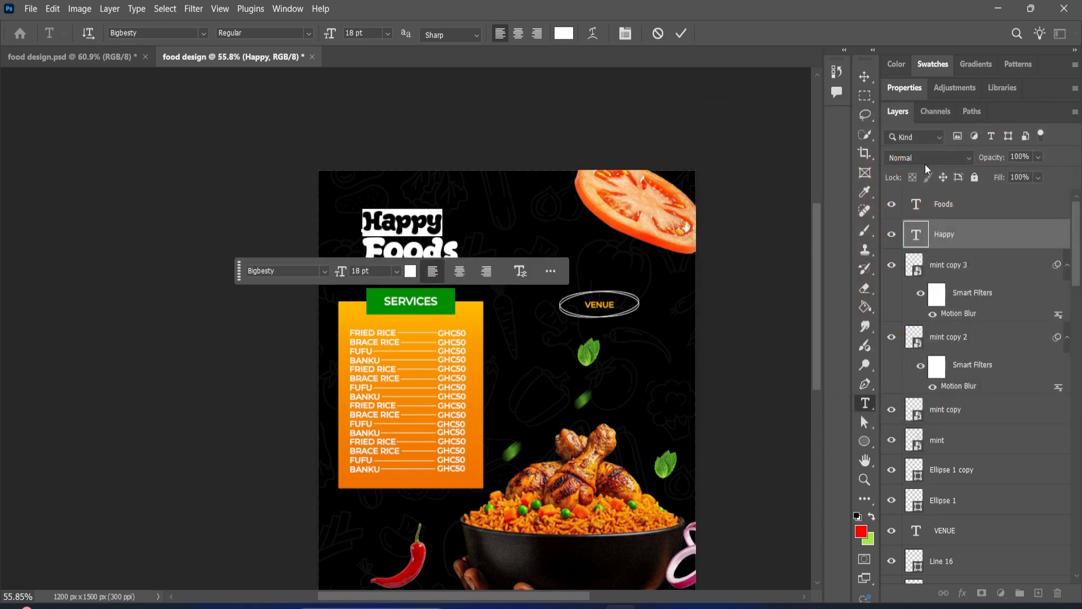
pyautogui.click(1030, 213)
# Add a Stroke layer effect to the "Happy" text and colour it green, hex 00b422
pyautogui.click(1036, 241)
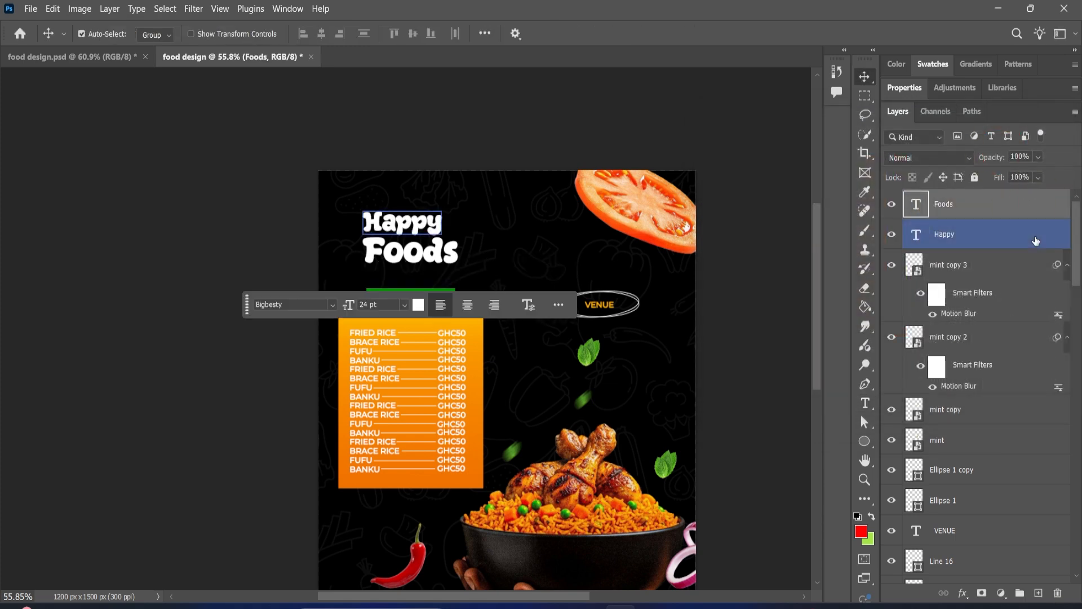
pyautogui.doubleClick(1037, 241)
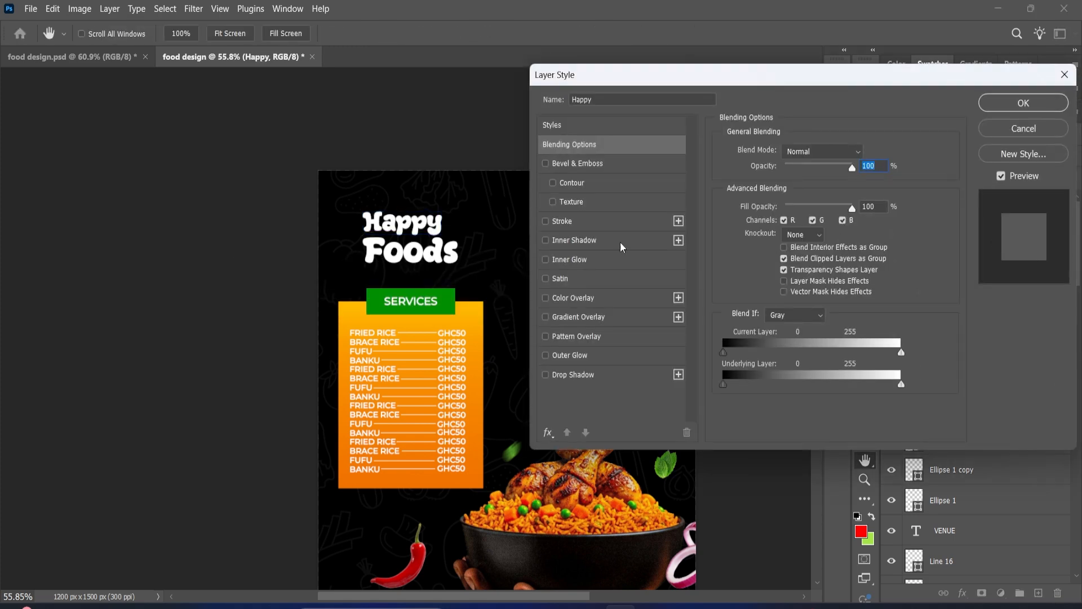
pyautogui.click(546, 221)
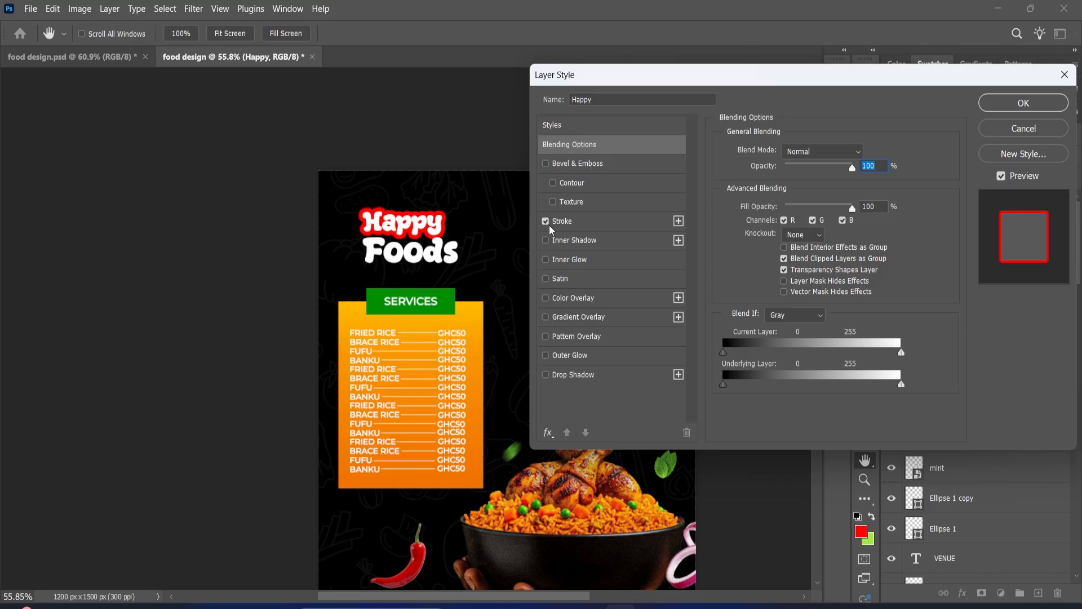
pyautogui.click(597, 221)
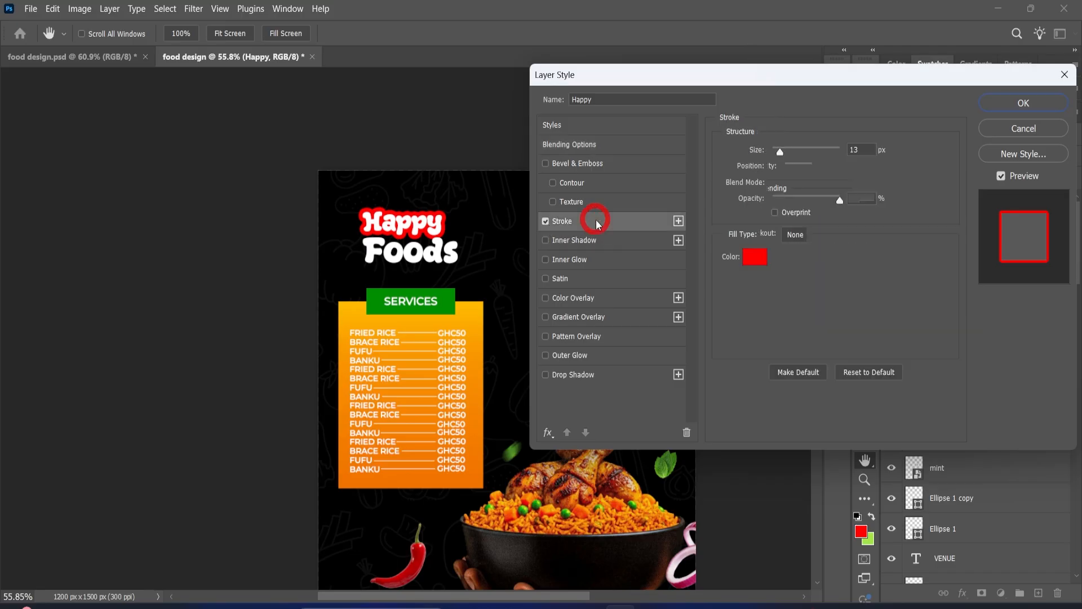
pyautogui.click(759, 256)
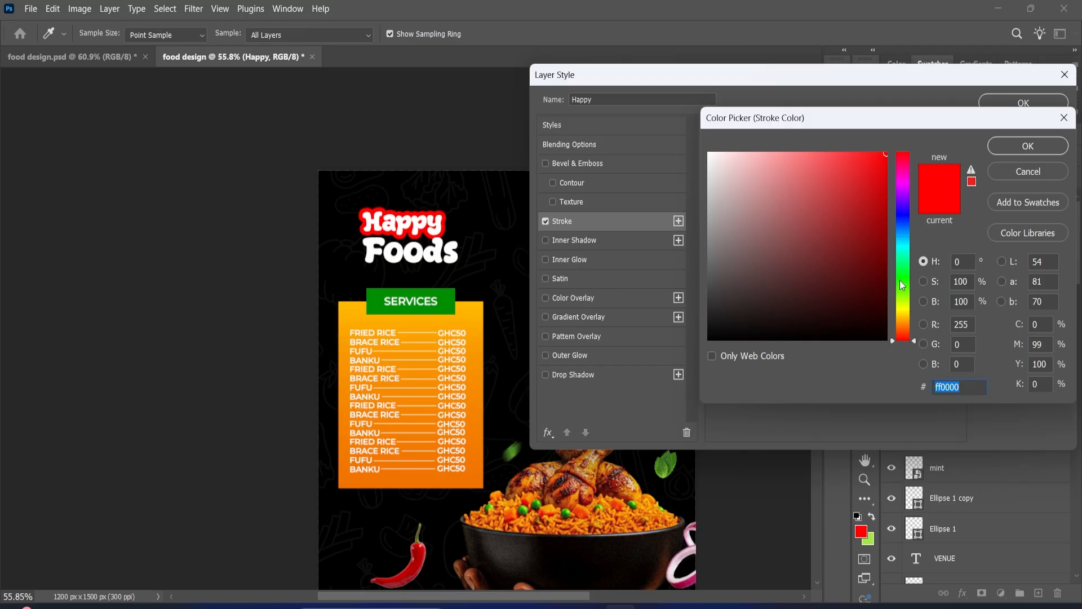
pyautogui.moveTo(903, 285); pyautogui.dragTo(902, 272)
pyautogui.click(884, 235)
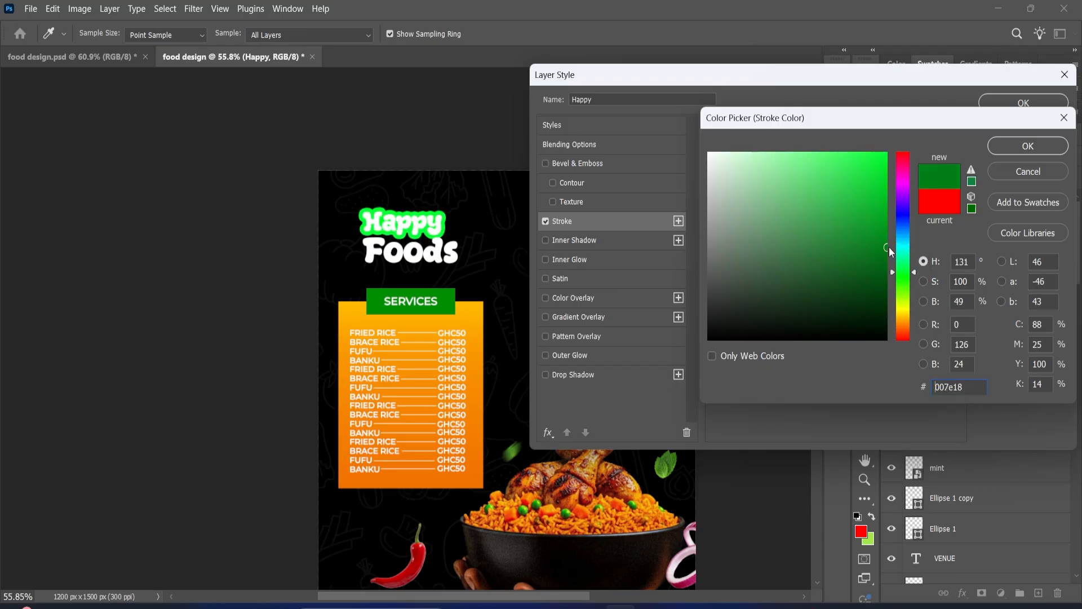
pyautogui.moveTo(884, 233); pyautogui.dragTo(886, 208)
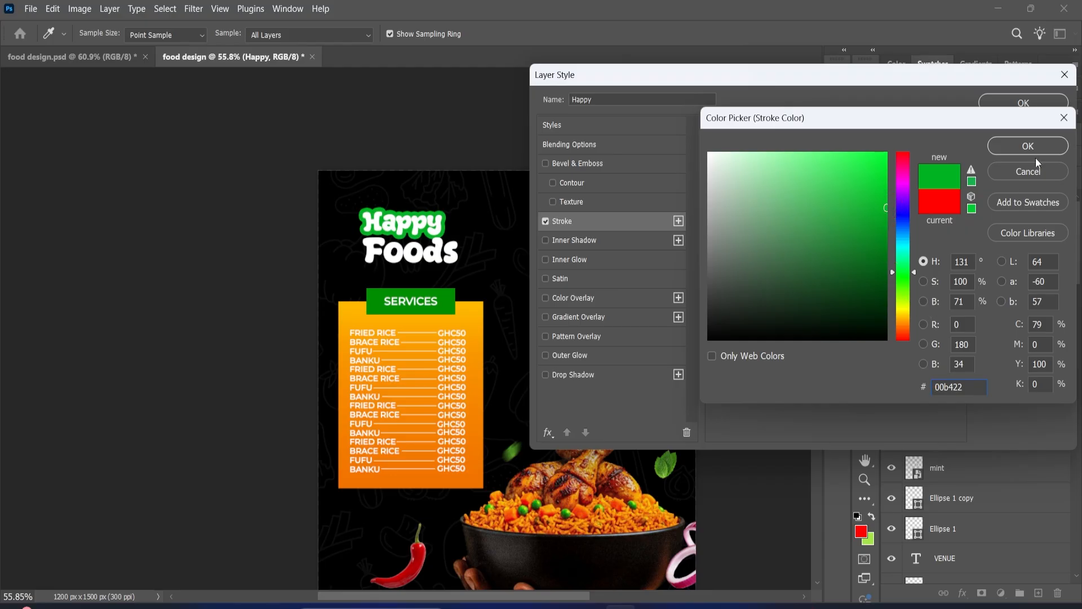
pyautogui.click(1022, 148)
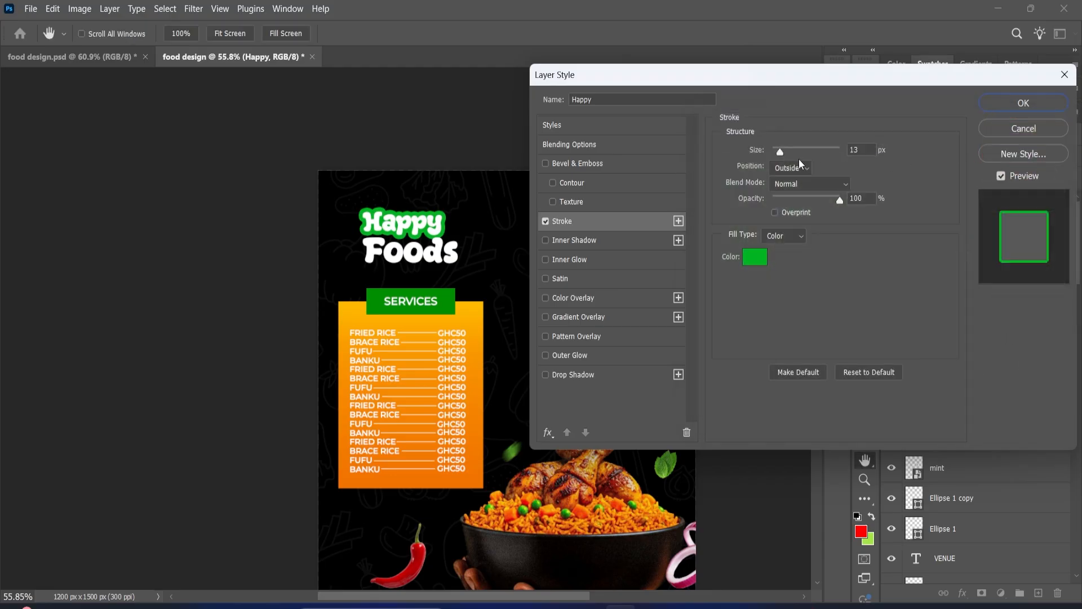
# Set the size of the "Happy" text's stroke to 15 px
pyautogui.moveTo(780, 148); pyautogui.dragTo(783, 150)
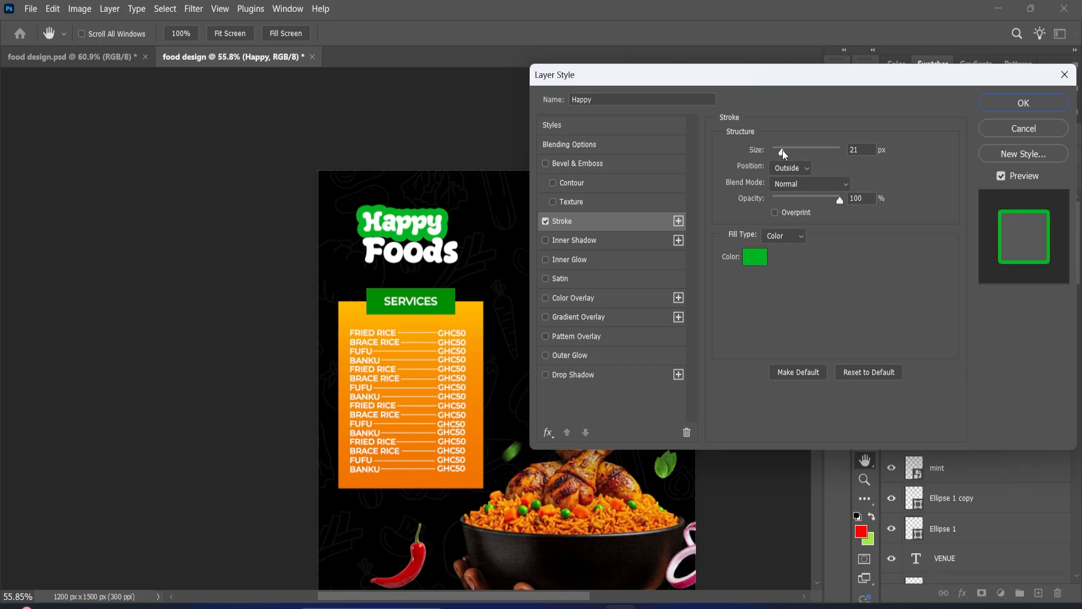
pyautogui.click(858, 150)
pyautogui.moveTo(783, 154); pyautogui.dragTo(779, 155)
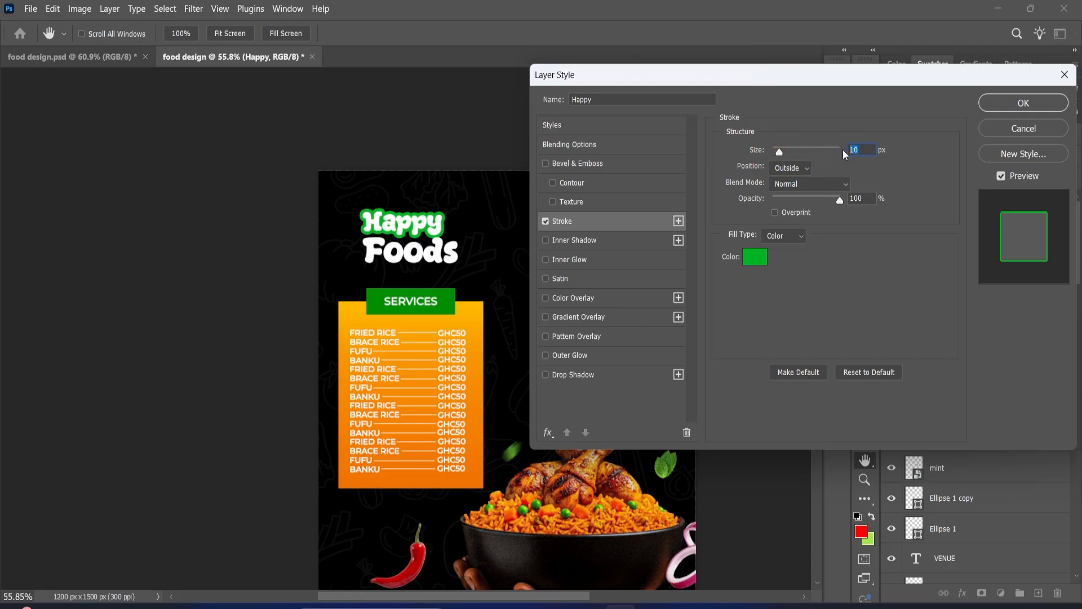
pyautogui.write('15')
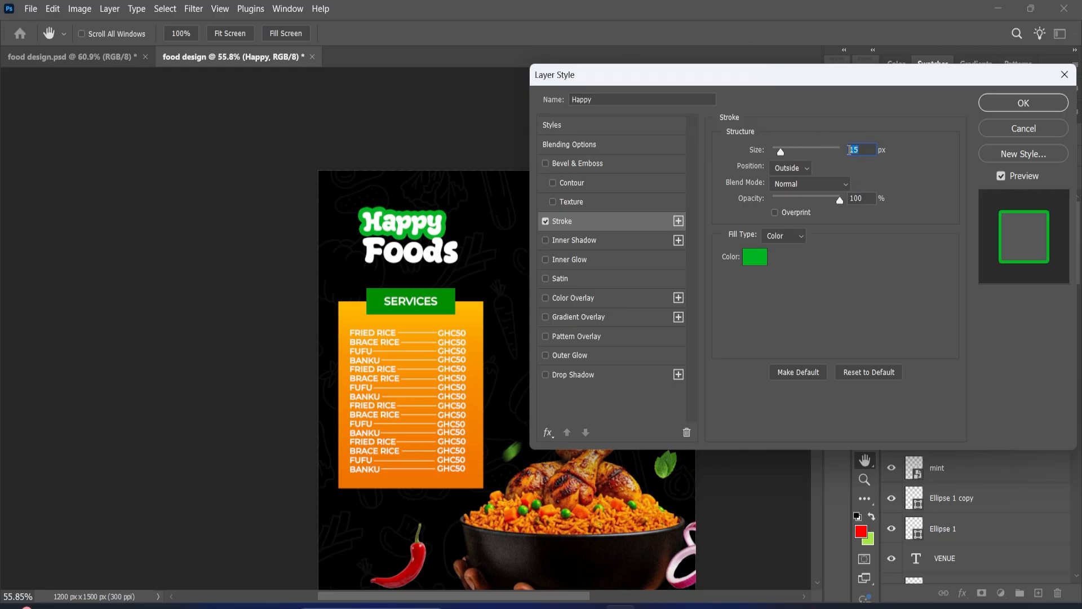
# Set the size of the "Happy" text's stroke to 12 px and apply the layer style
pyautogui.press('BackSpace')
pyautogui.write('2')
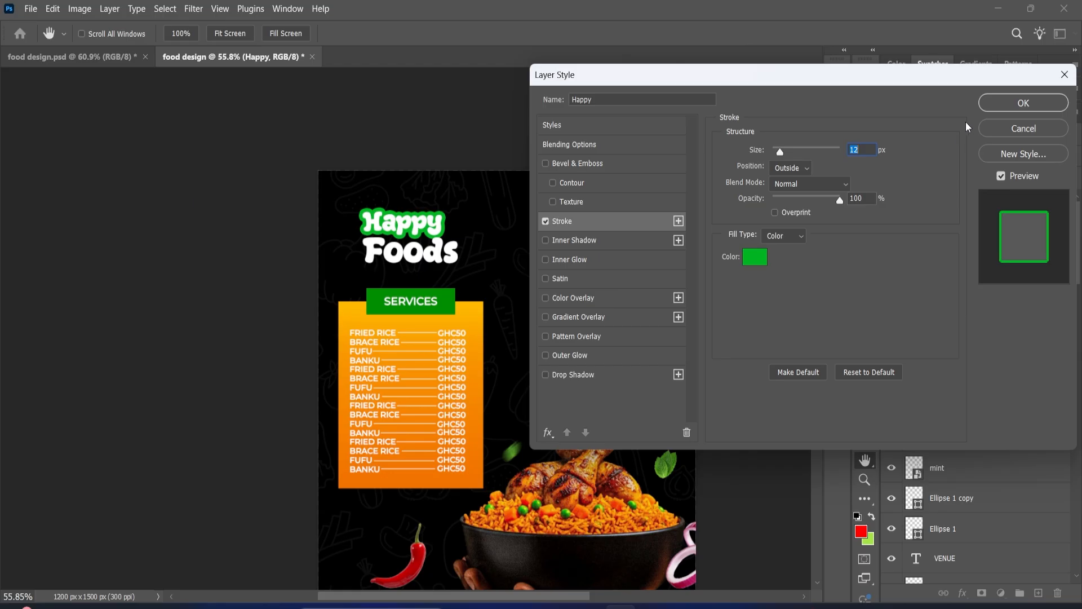
pyautogui.click(998, 103)
# Add a green Stroke layer effect to the "Foods" text
pyautogui.click(446, 249)
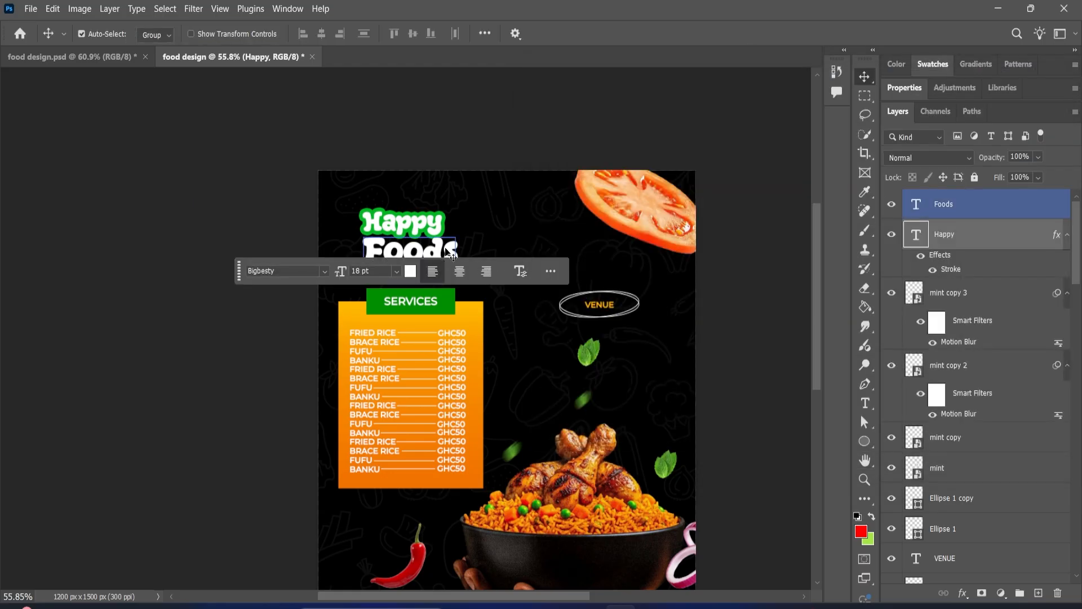
pyautogui.doubleClick(1042, 209)
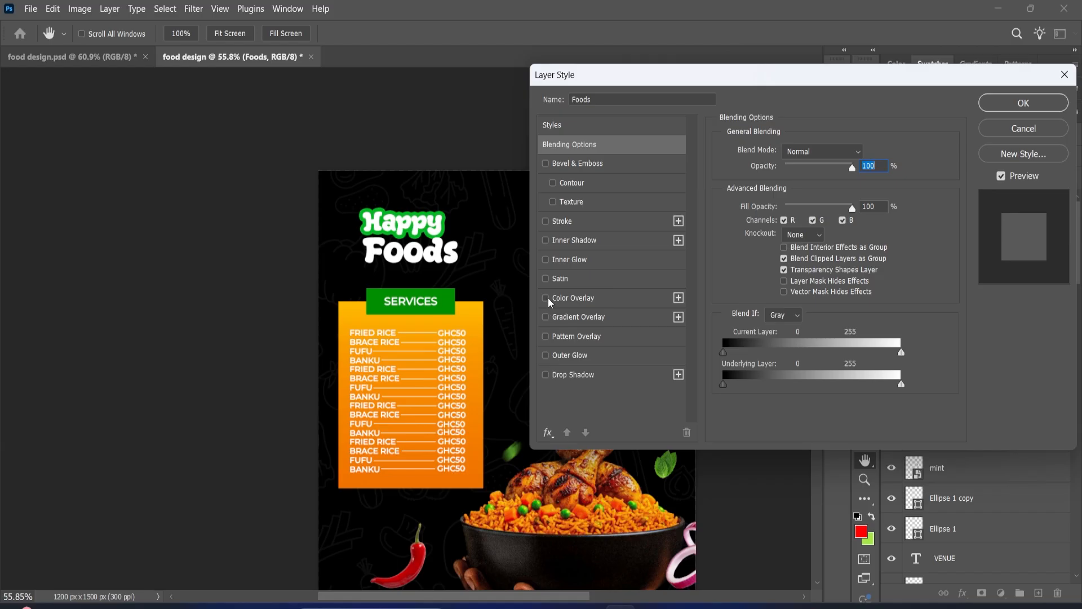
pyautogui.click(546, 298)
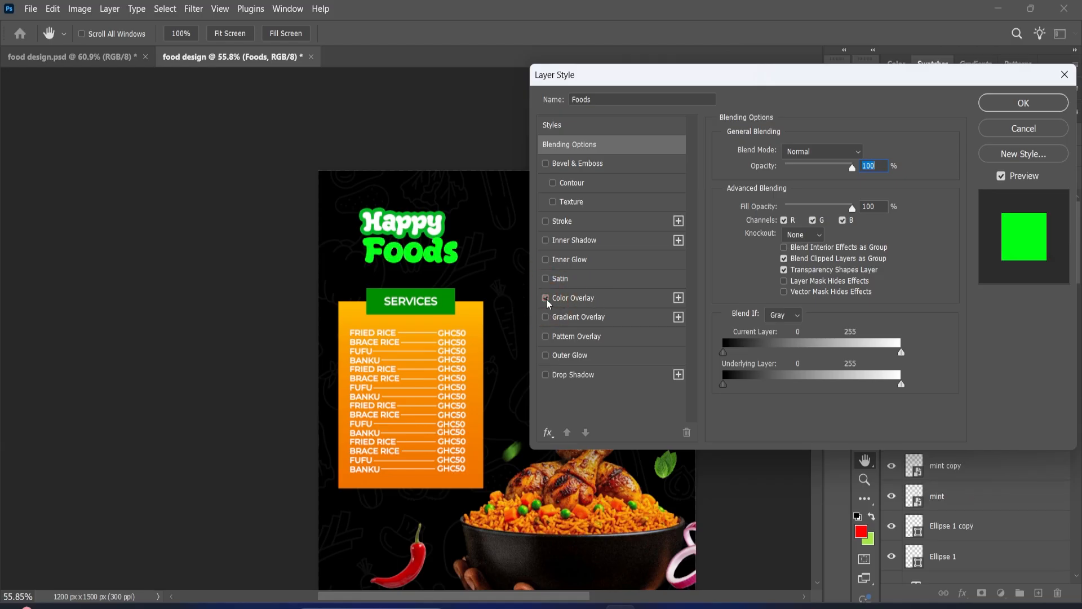
pyautogui.click(546, 298)
pyautogui.click(546, 221)
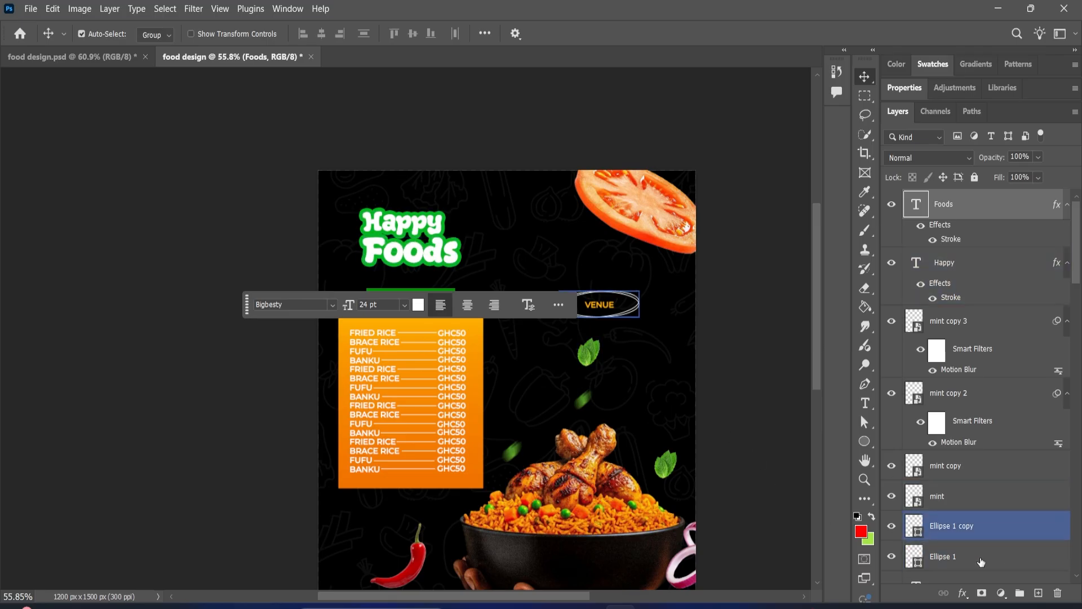
# Create a new layer for the Brush tool and sample the title's green stroke, hex 00b422, as the foreground colour
pyautogui.click(1039, 593)
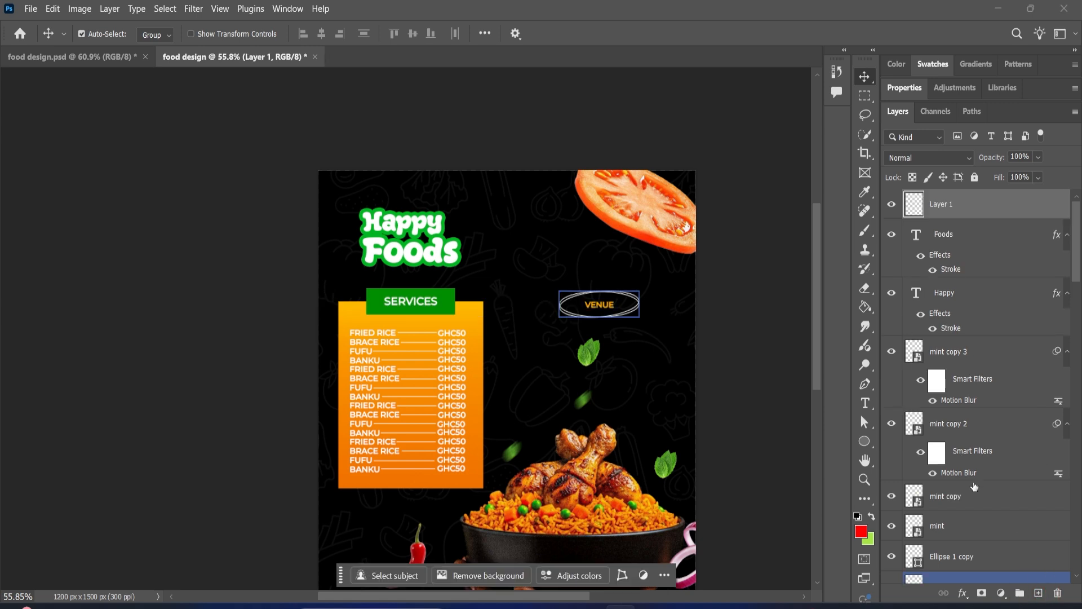
pyautogui.click(864, 232)
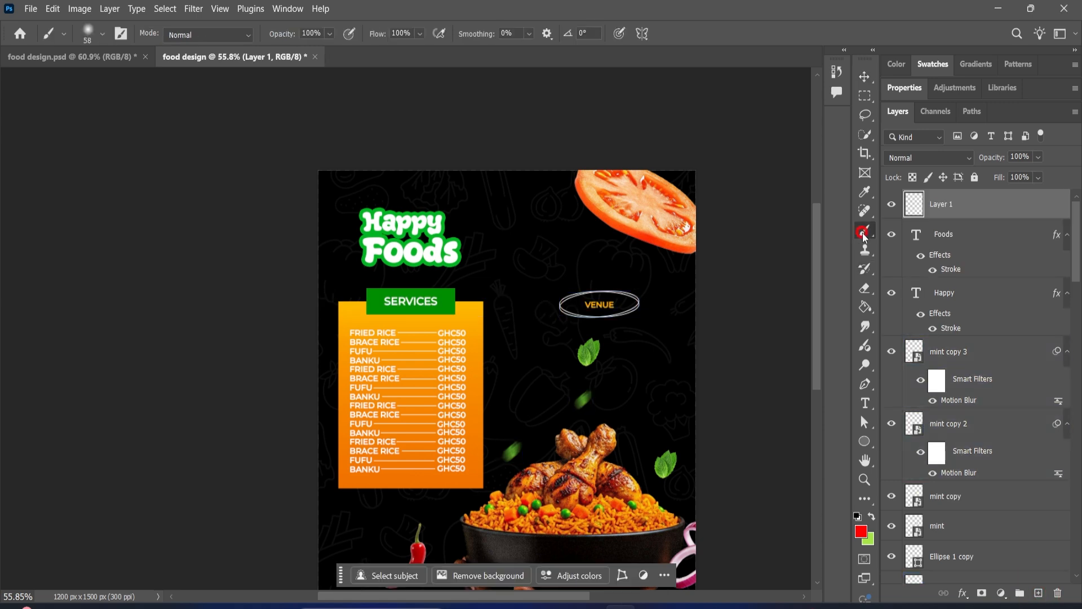
pyautogui.click(866, 532)
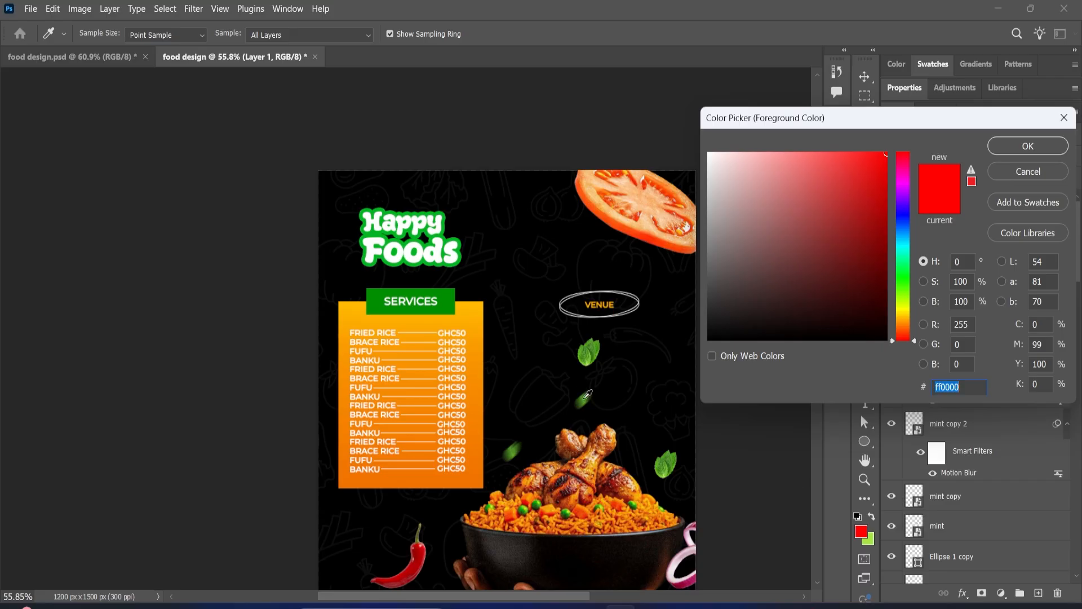
pyautogui.click(376, 230)
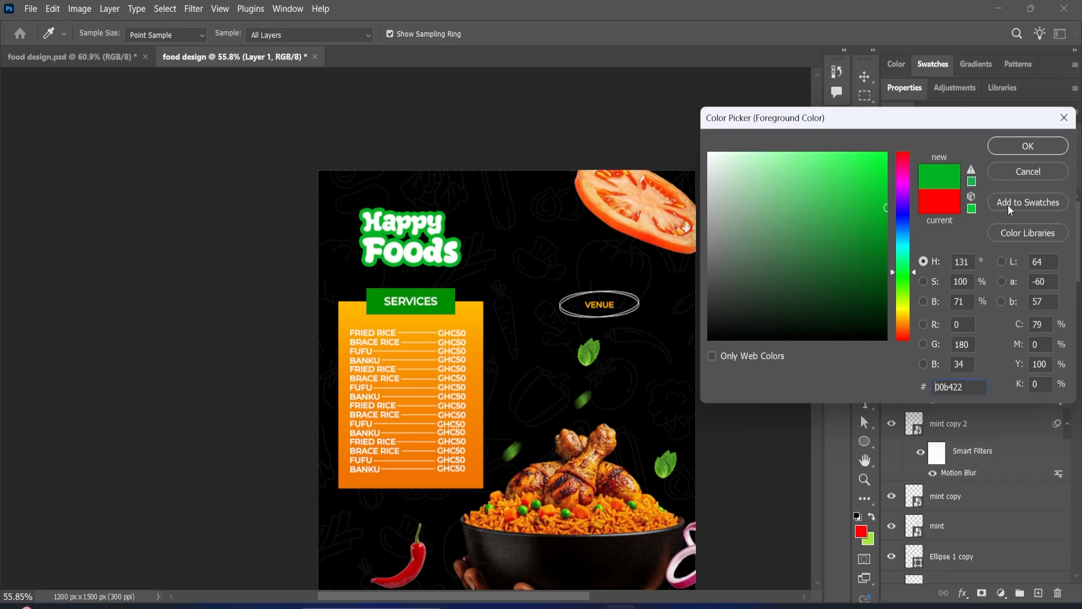
pyautogui.click(1021, 149)
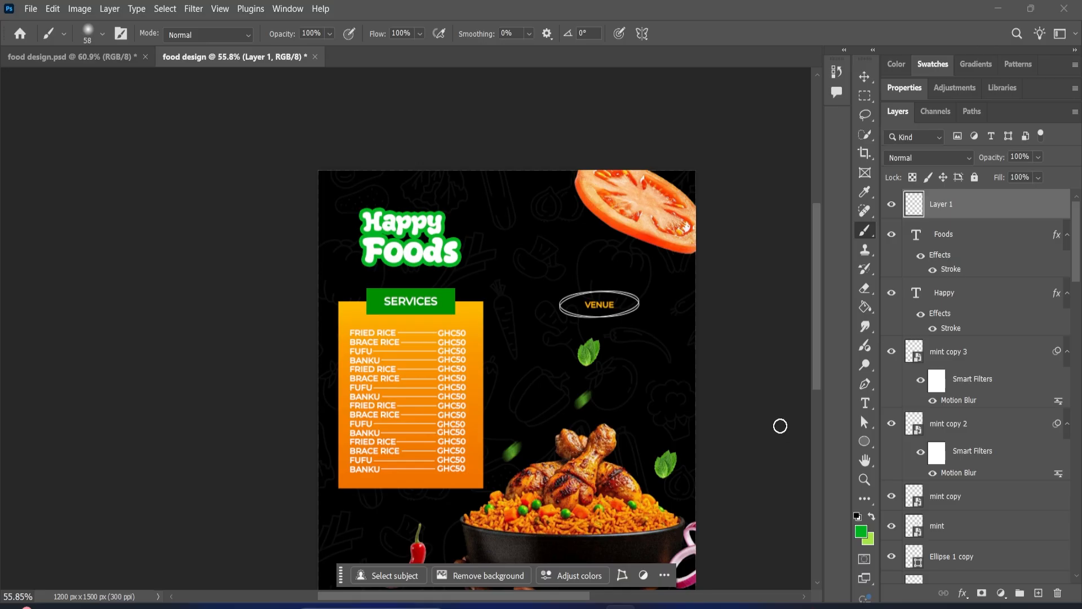
# Paint green over the dark gaps between "Happy" and "Foods" with a soft 25 px brush, undoing the last stroke
pyautogui.keyDown('alt'); pyautogui.scroll(10, 382, 237); pyautogui.keyUp('alt')
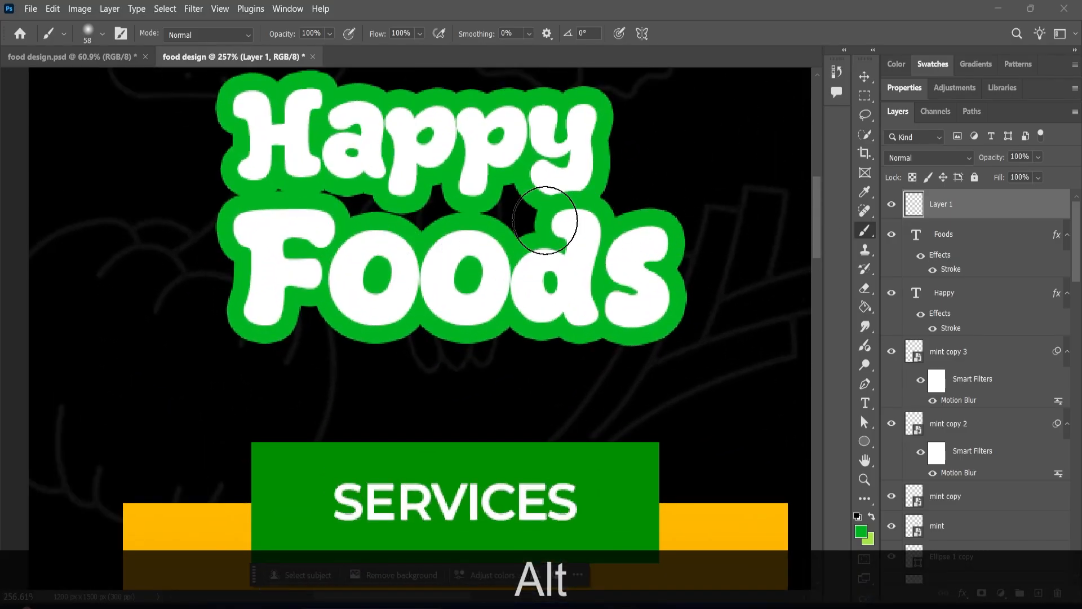
pyautogui.press('[')
pyautogui.press('[')
pyautogui.press('[')
pyautogui.press('[')
pyautogui.press('[')
pyautogui.press('[')
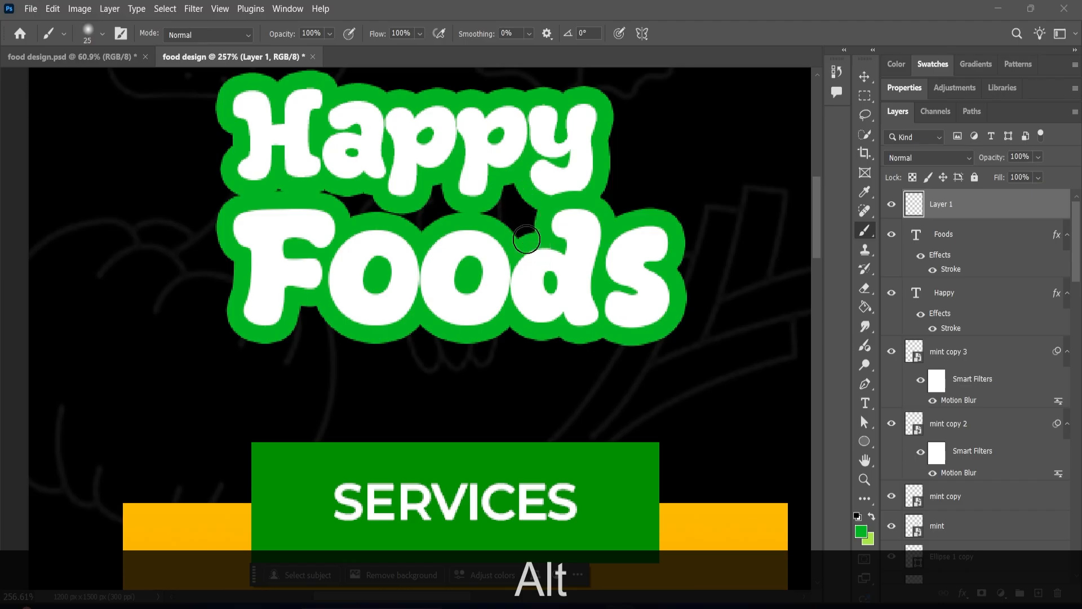
pyautogui.moveTo(522, 229)
pyautogui.mouseDown()
pyautogui.moveTo(513, 184)
pyautogui.moveTo(514, 216)
pyautogui.moveTo(490, 221)
pyautogui.moveTo(513, 211)
pyautogui.moveTo(488, 216)
pyautogui.moveTo(497, 216)
pyautogui.moveTo(441, 190)
pyautogui.moveTo(462, 201)
pyautogui.moveTo(437, 209)
pyautogui.moveTo(434, 177)
pyautogui.moveTo(440, 224)
pyautogui.moveTo(438, 208)
pyautogui.moveTo(457, 211)
pyautogui.moveTo(434, 199)
pyautogui.moveTo(427, 228)
pyautogui.moveTo(413, 214)
pyautogui.moveTo(385, 218)
pyautogui.moveTo(331, 196)
pyautogui.moveTo(377, 208)
pyautogui.moveTo(345, 197)
pyautogui.mouseUp()
pyautogui.keyDown('alt'); pyautogui.click(492, 207); pyautogui.keyUp('alt')
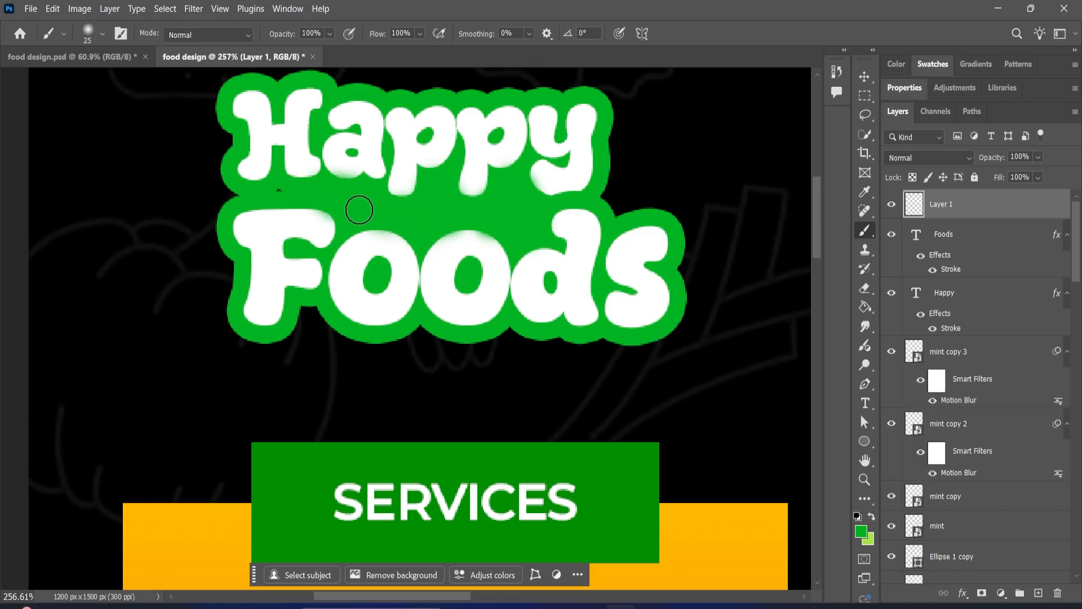
pyautogui.click(354, 208)
pyautogui.hotkey('ctrl', 'z')
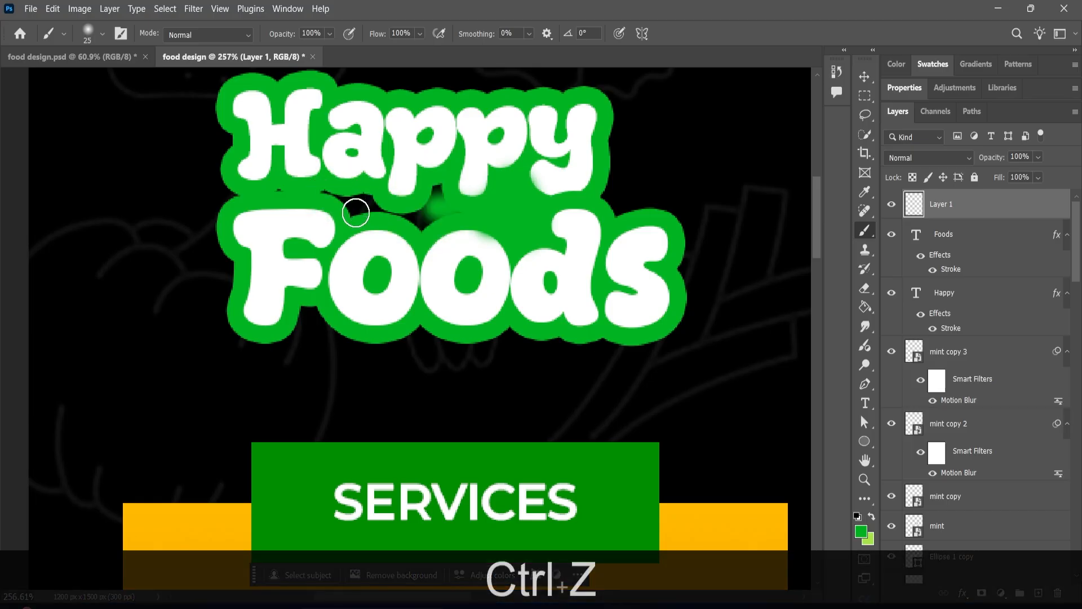
# Fill the dark gap beneath the first "p" of "Happy" with green using a 9 px brush
pyautogui.press('[')
pyautogui.press('[')
pyautogui.press('[')
pyautogui.press('[')
pyautogui.press('[')
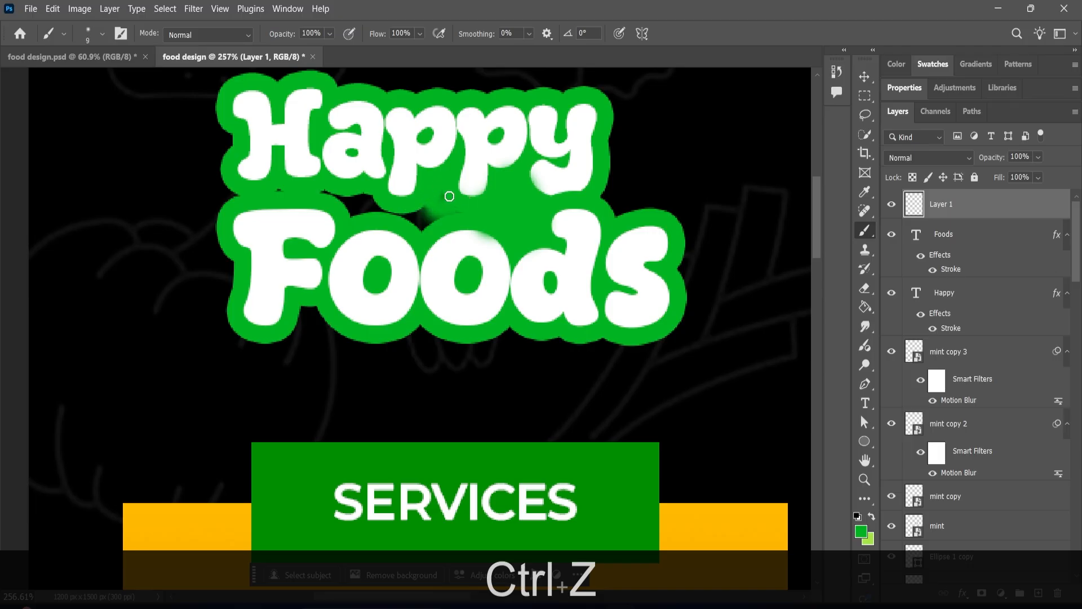
pyautogui.moveTo(435, 220)
pyautogui.mouseDown()
pyautogui.moveTo(418, 239)
pyautogui.moveTo(437, 215)
pyautogui.moveTo(414, 222)
pyautogui.moveTo(396, 212)
pyautogui.moveTo(379, 237)
pyautogui.mouseUp()
# Raise the brush hardness to 98% and paint the remaining gaps between "Happy" and "Foods" green at 20 px, redoing one stroke
pyautogui.click(102, 34)
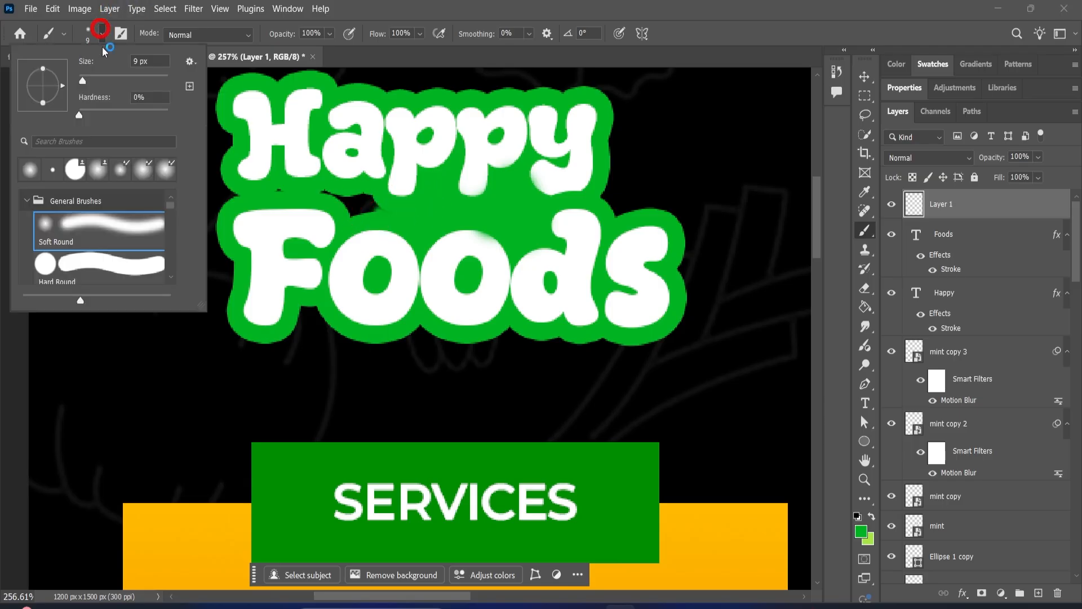
pyautogui.moveTo(155, 113); pyautogui.dragTo(169, 109)
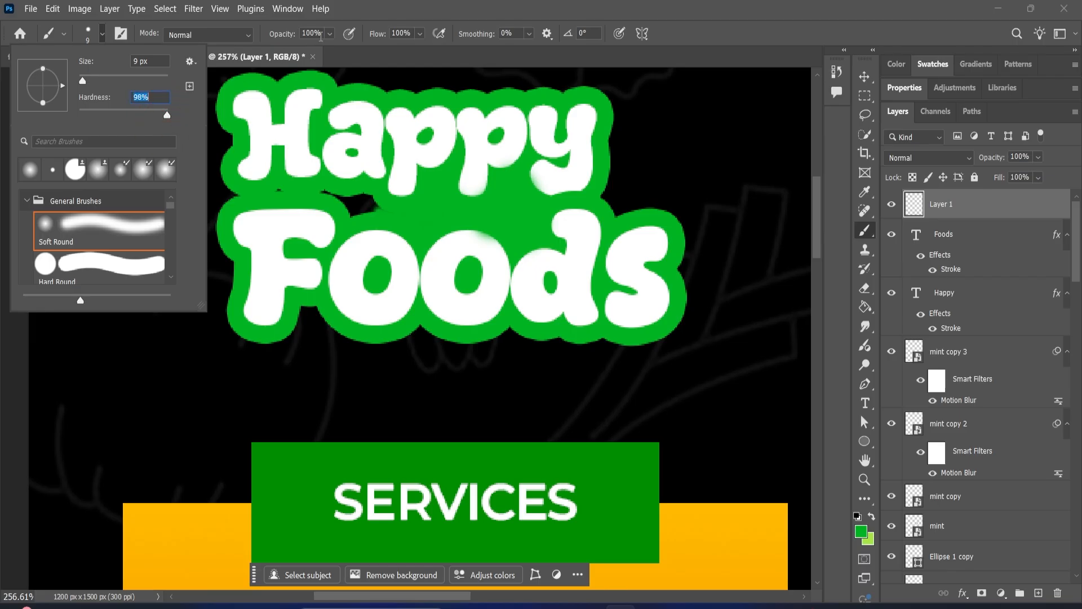
pyautogui.click(434, 9)
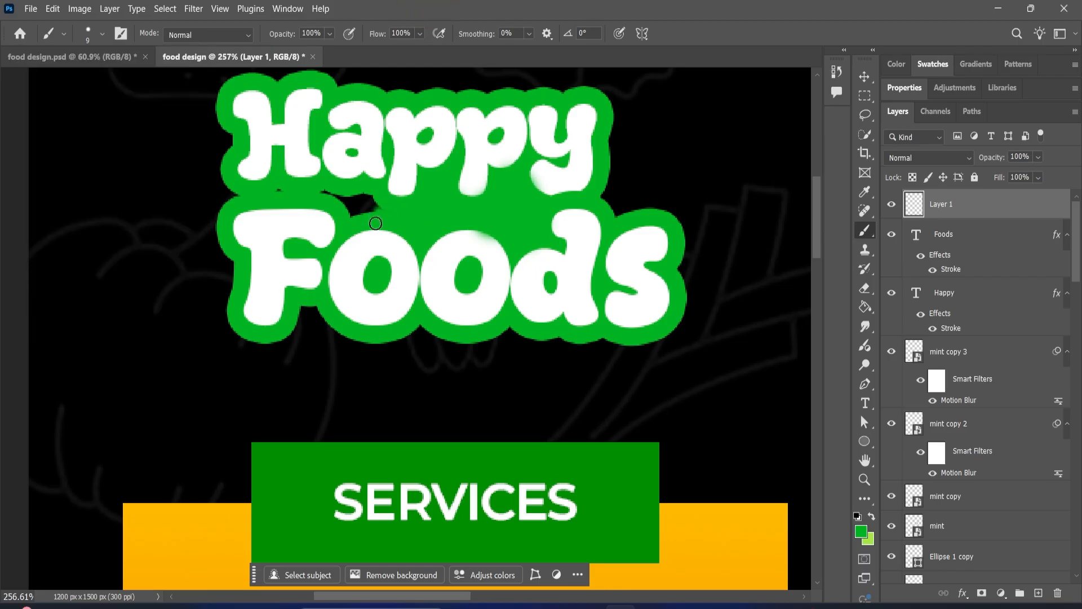
pyautogui.press(']')
pyautogui.press(']')
pyautogui.press(']')
pyautogui.moveTo(369, 212)
pyautogui.mouseDown()
pyautogui.moveTo(322, 186)
pyautogui.moveTo(289, 188)
pyautogui.mouseUp()
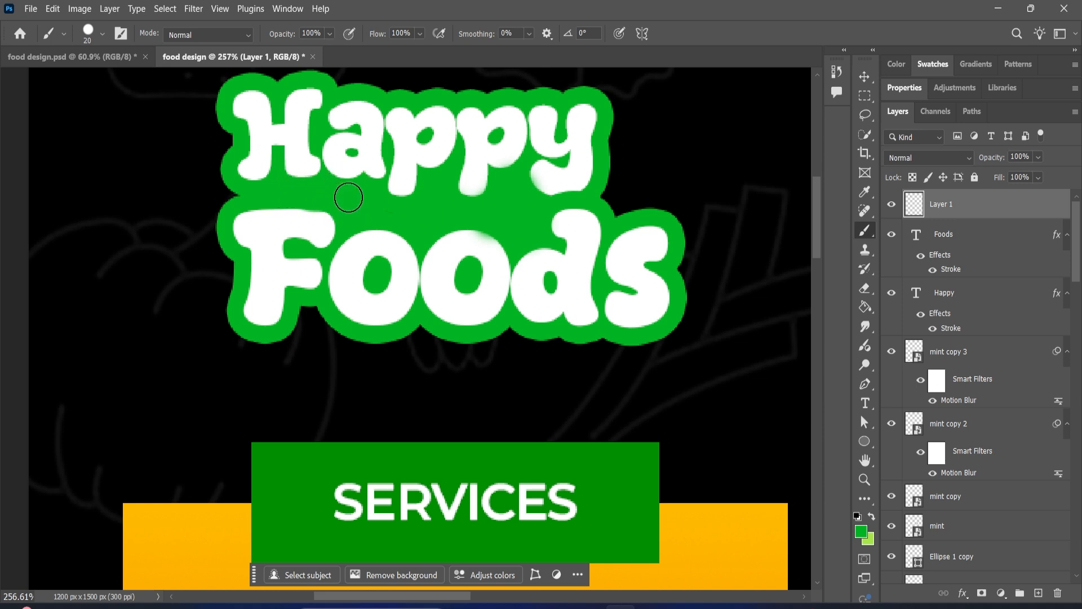
pyautogui.hotkey('ctrl', 'z')
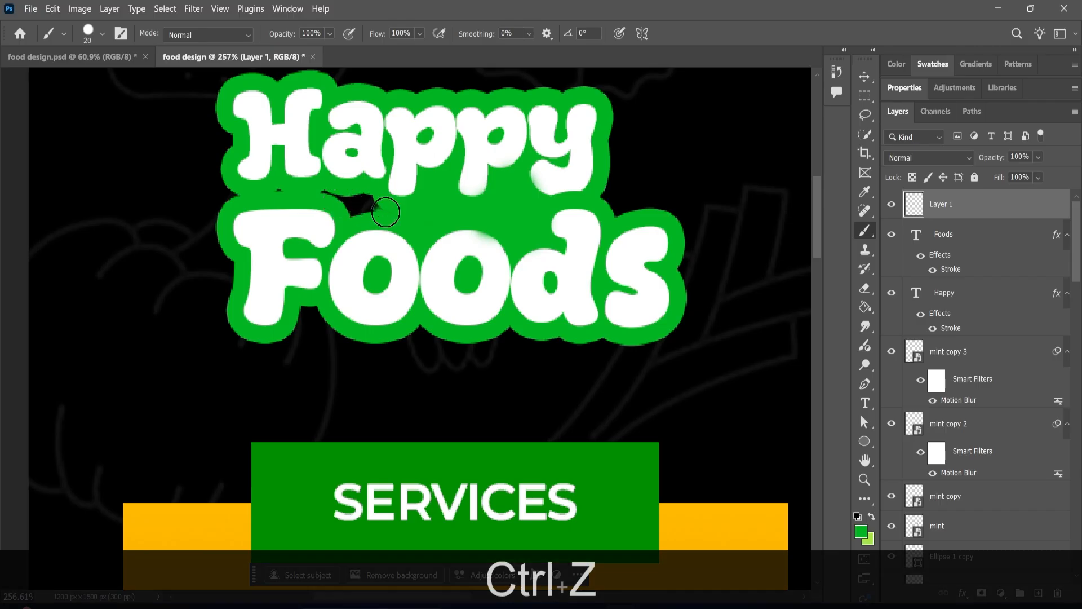
pyautogui.moveTo(384, 212); pyautogui.dragTo(314, 193)
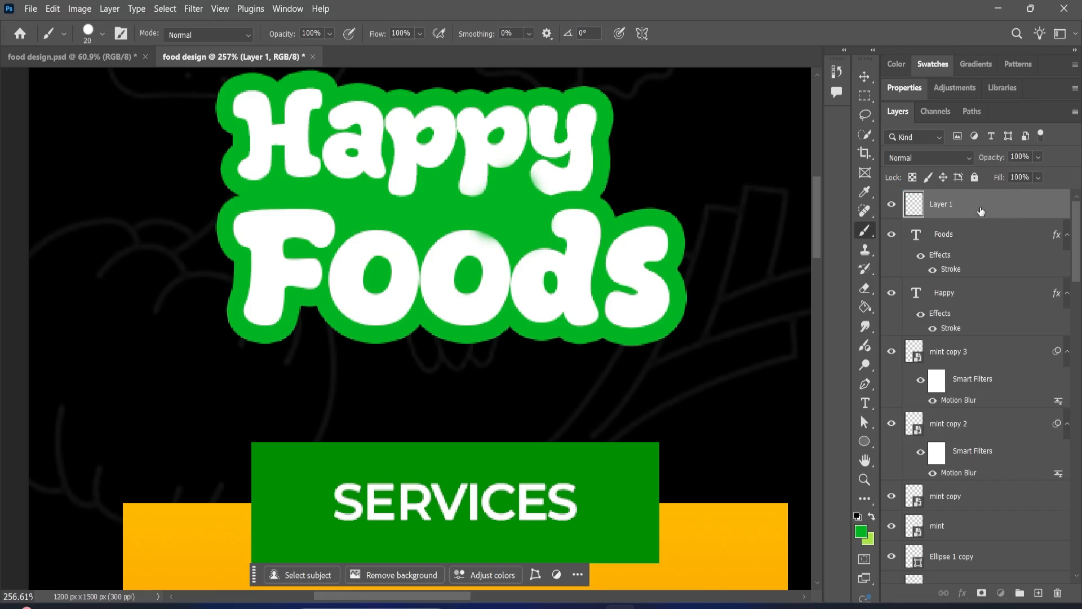
# Move the green paint layer below the "Happy" text layer so the lettering sits above it
pyautogui.moveTo(980, 211); pyautogui.dragTo(987, 321)
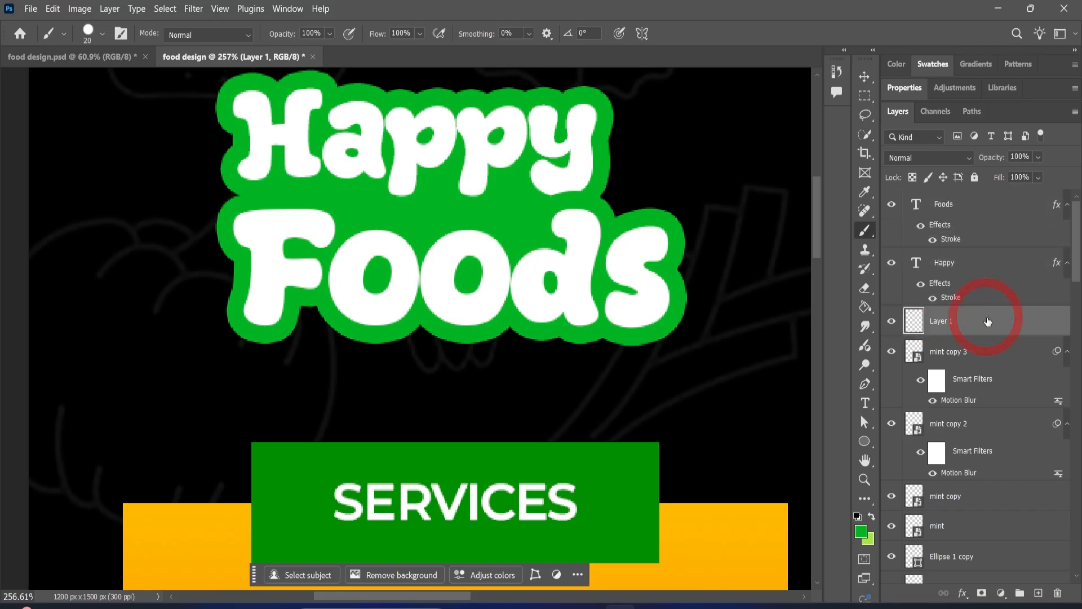
pyautogui.click(865, 77)
pyautogui.click(640, 314)
# Move the VENUE heading together with its rings slightly up, closer to the tomato slice
pyautogui.scroll(-3, 632, 318)
pyautogui.scroll(-3, 624, 319)
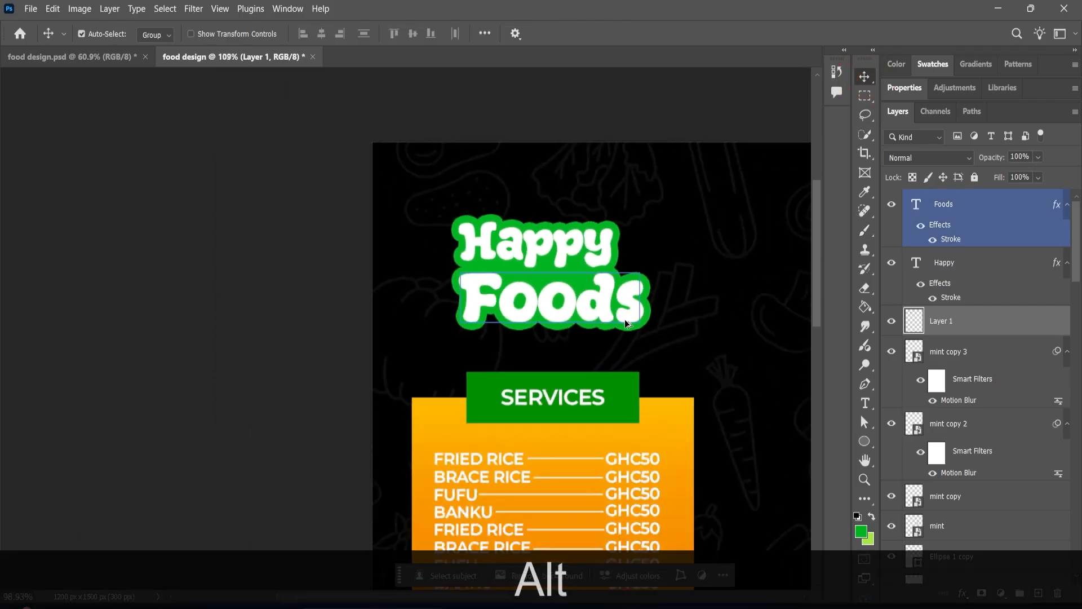
pyautogui.scroll(-5, 587, 502)
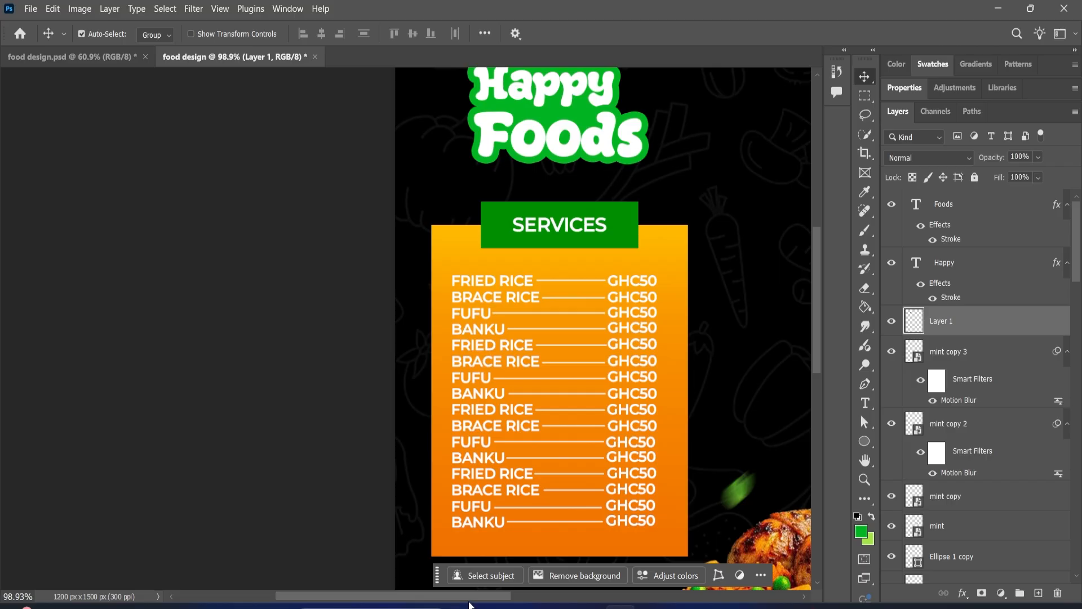
pyautogui.hscroll(3, 604, 564)
pyautogui.scroll(-3, 541, 468)
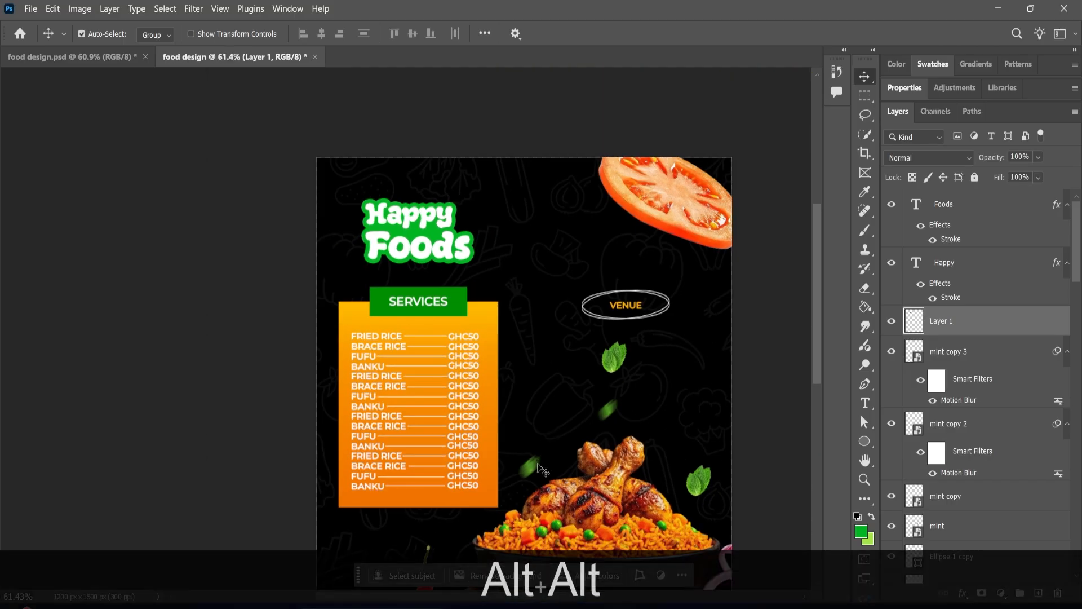
pyautogui.scroll(2, 543, 470)
pyautogui.scroll(-1, 542, 470)
pyautogui.scroll(-2, 543, 468)
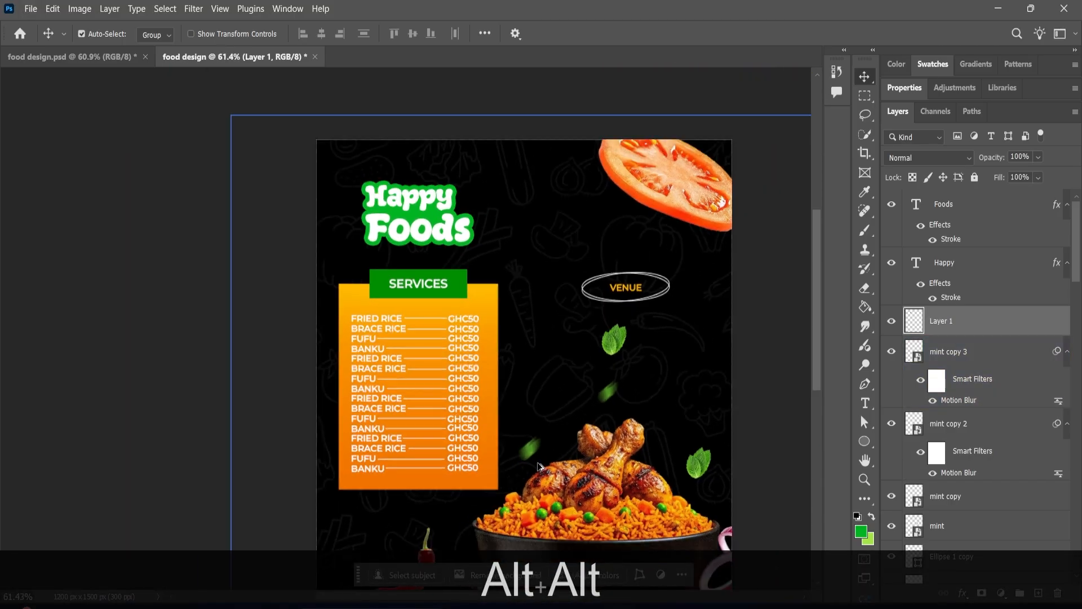
pyautogui.scroll(-4, 542, 465)
pyautogui.scroll(-1, 542, 463)
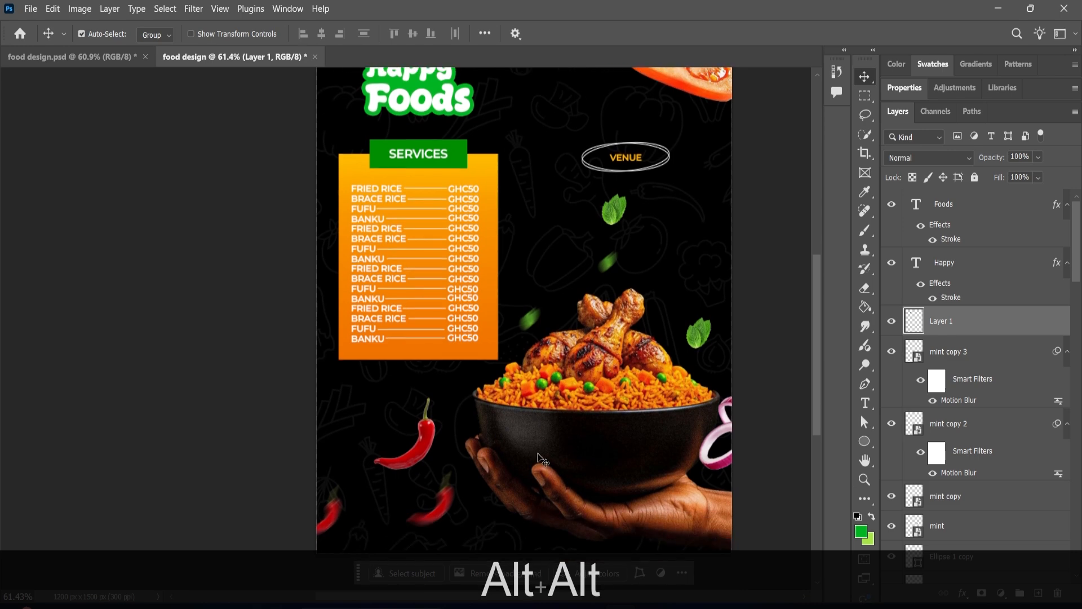
pyautogui.scroll(-1, 541, 461)
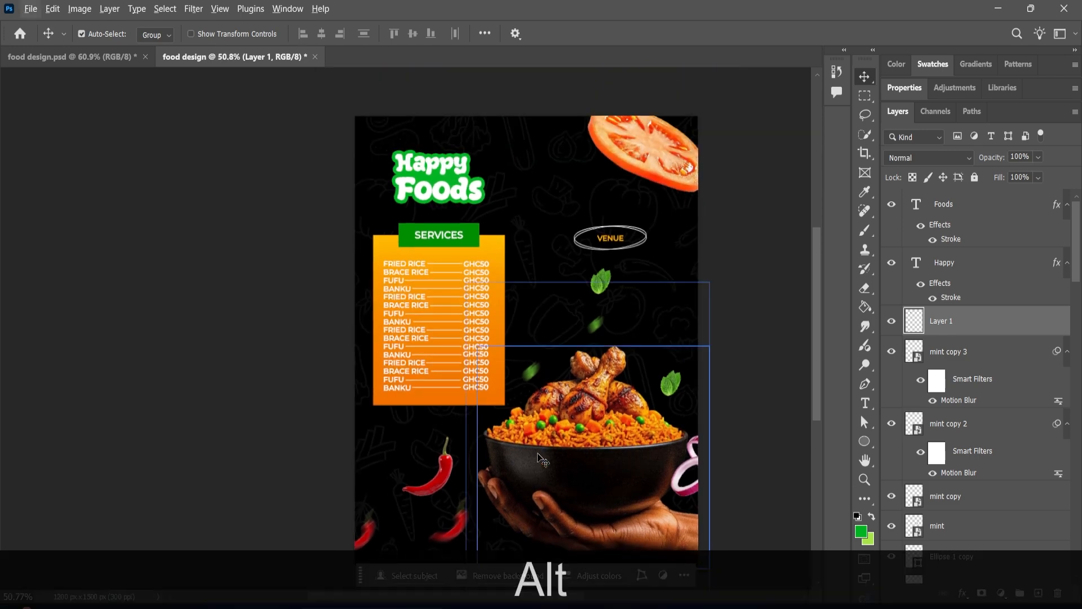
pyautogui.scroll(-2, 543, 458)
pyautogui.scroll(-1, 536, 425)
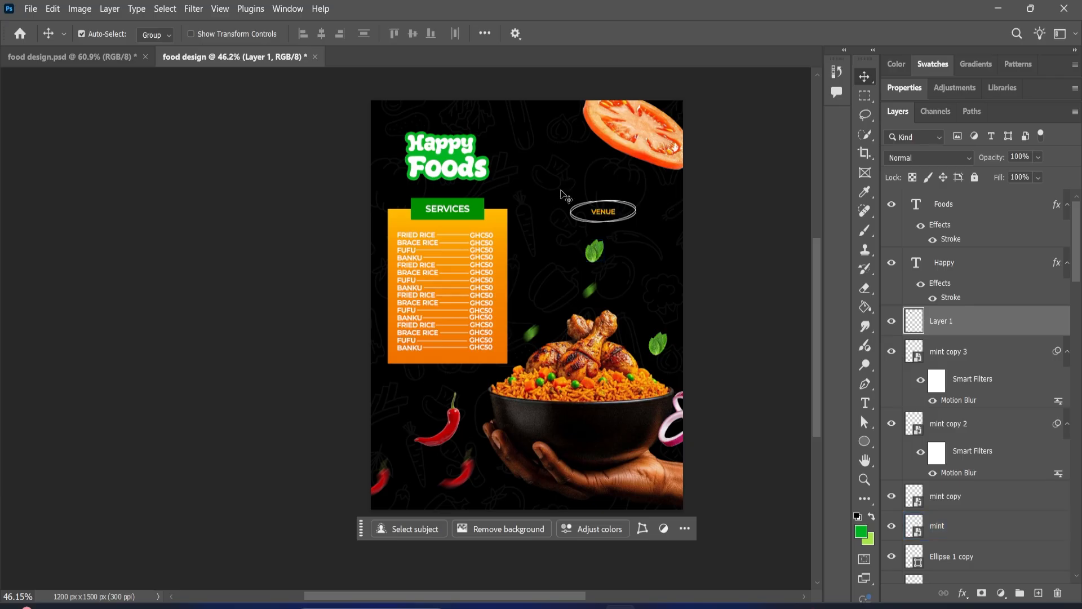
pyautogui.moveTo(564, 193); pyautogui.dragTo(604, 199)
# Place a new 6 pt Montserrat SemiBold text line beneath the VENUE heading
pyautogui.click(866, 402)
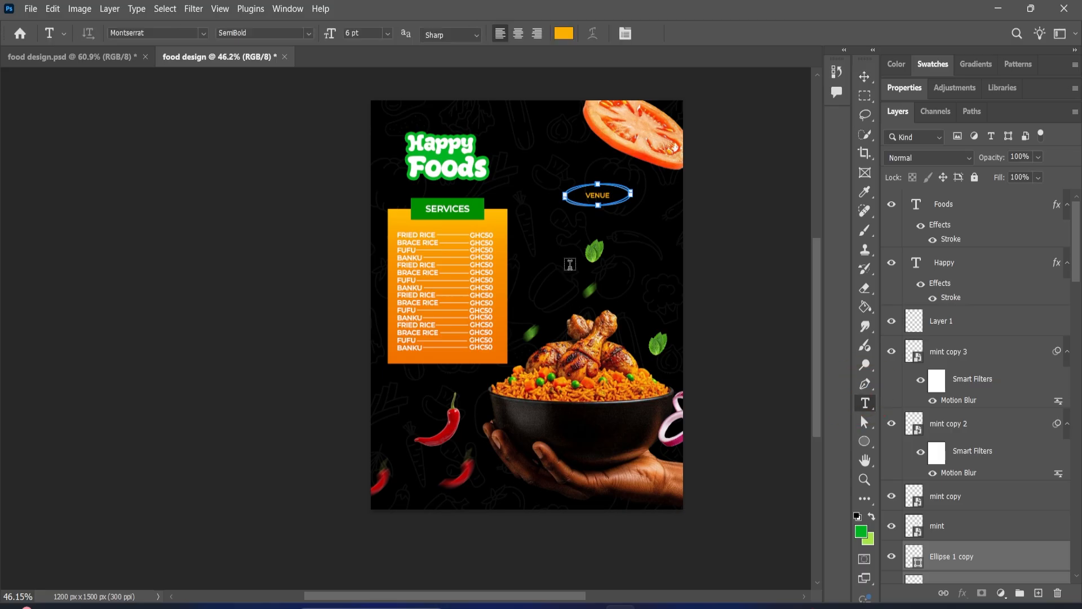
pyautogui.click(566, 224)
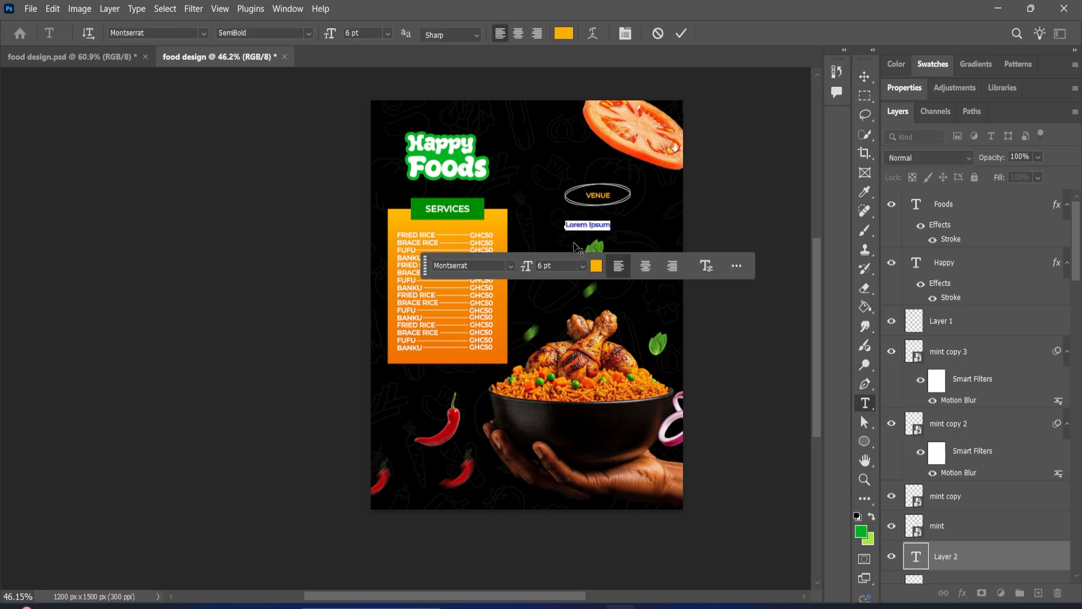
pyautogui.scroll(5, 623, 284)
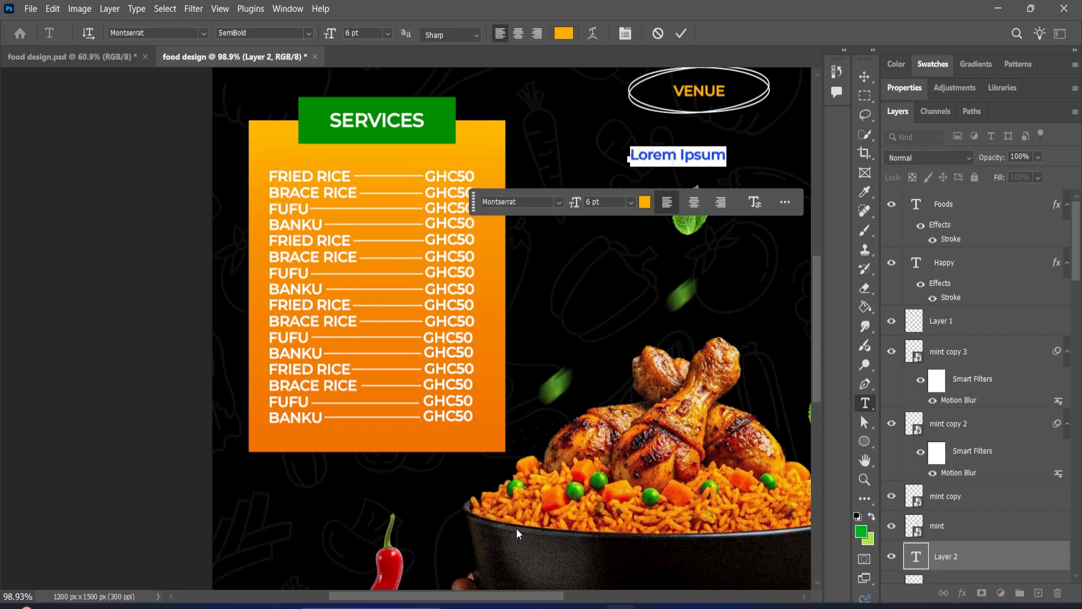
pyautogui.moveTo(479, 597); pyautogui.dragTo(516, 595)
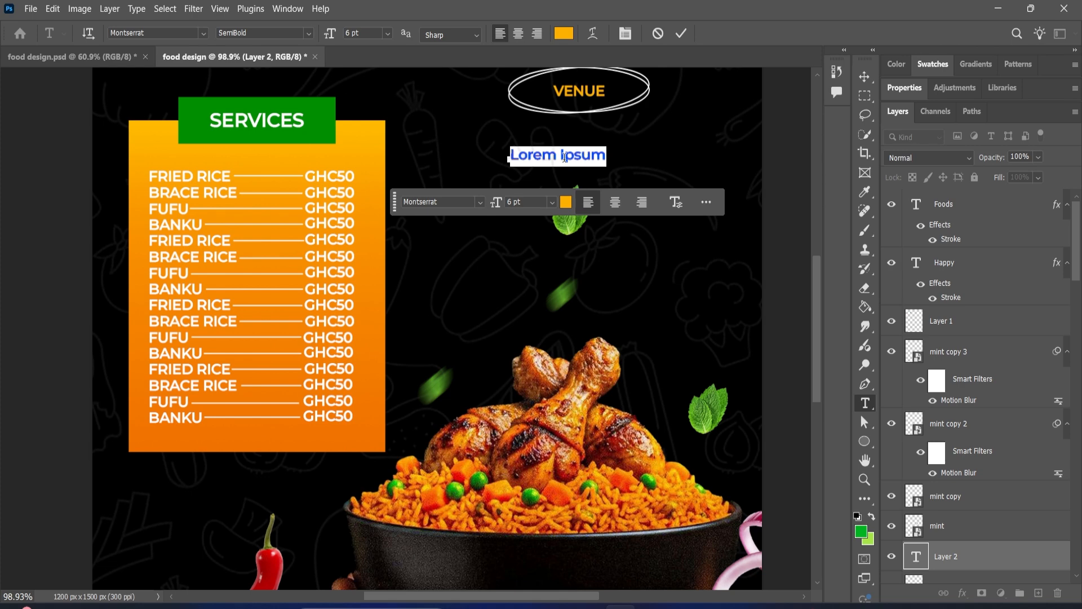
pyautogui.write('osu st')
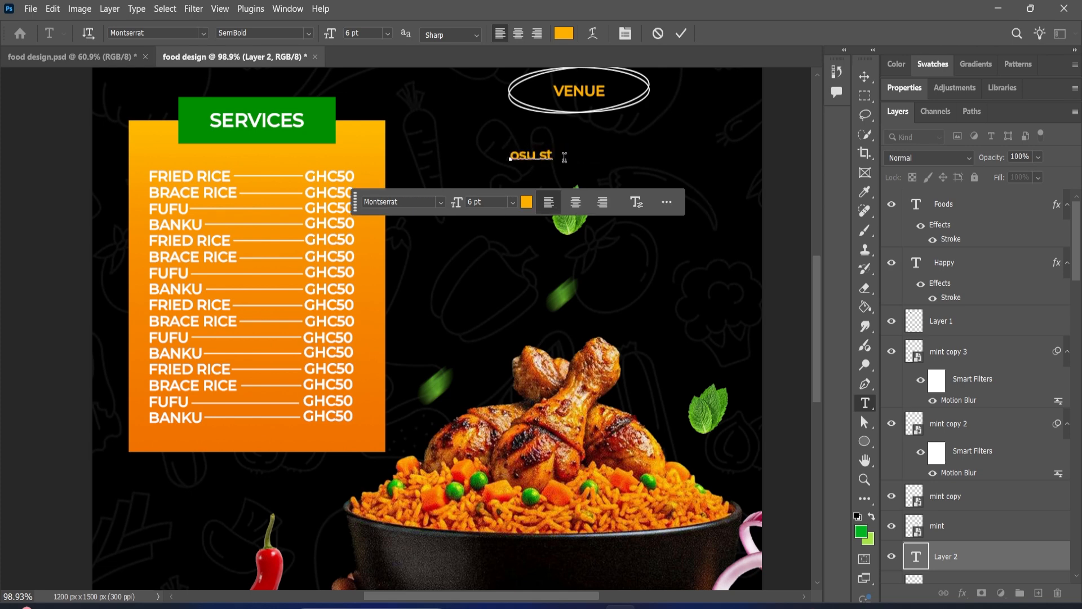
pyautogui.write('rr')
pyautogui.press('BackSpace')
pyautogui.press('BackSpace')
pyautogui.press('BackSpace')
pyautogui.press('BackSpace')
pyautogui.press('BackSpace')
pyautogui.press('BackSpace')
pyautogui.press('BackSpace')
pyautogui.press('BackSpace')
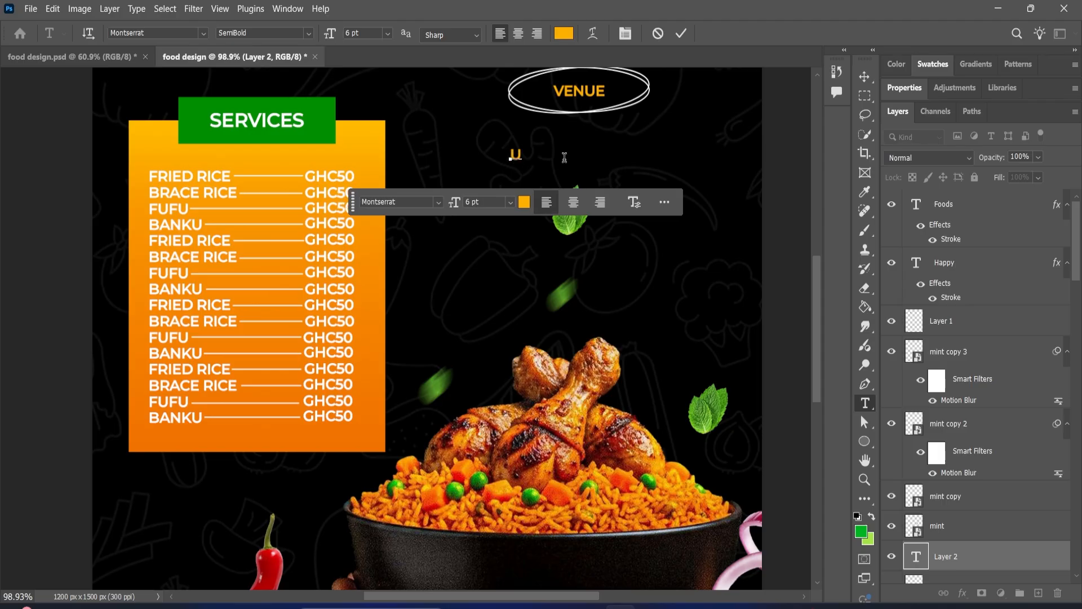
# Enter the venue's street address and city in capitals on the new text line beneath the VENUE heading
pyautogui.press('BackSpace')
pyautogui.write('OSU STREE')
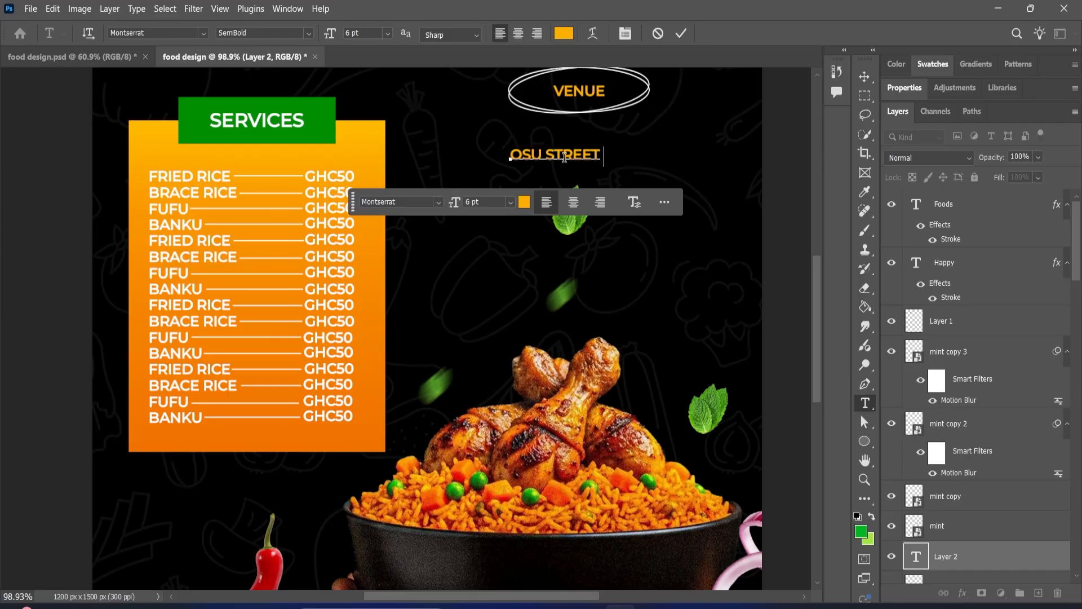
pyautogui.write('T')
pyautogui.press('BackSpace')
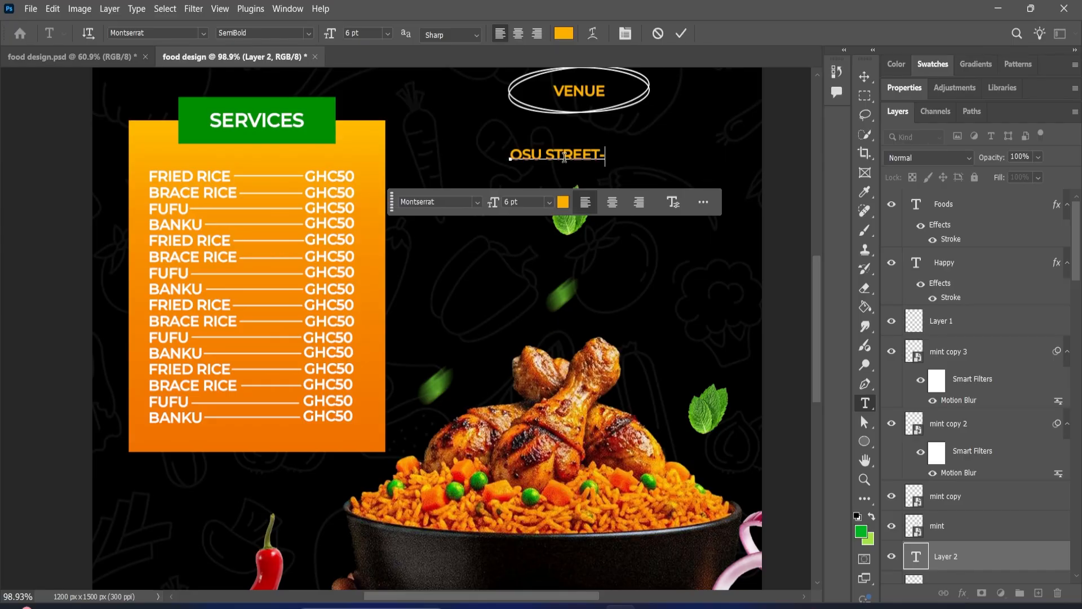
pyautogui.write('- ACRA')
pyautogui.press('BackSpace')
pyautogui.press('BackSpace')
pyautogui.press('BackSpace')
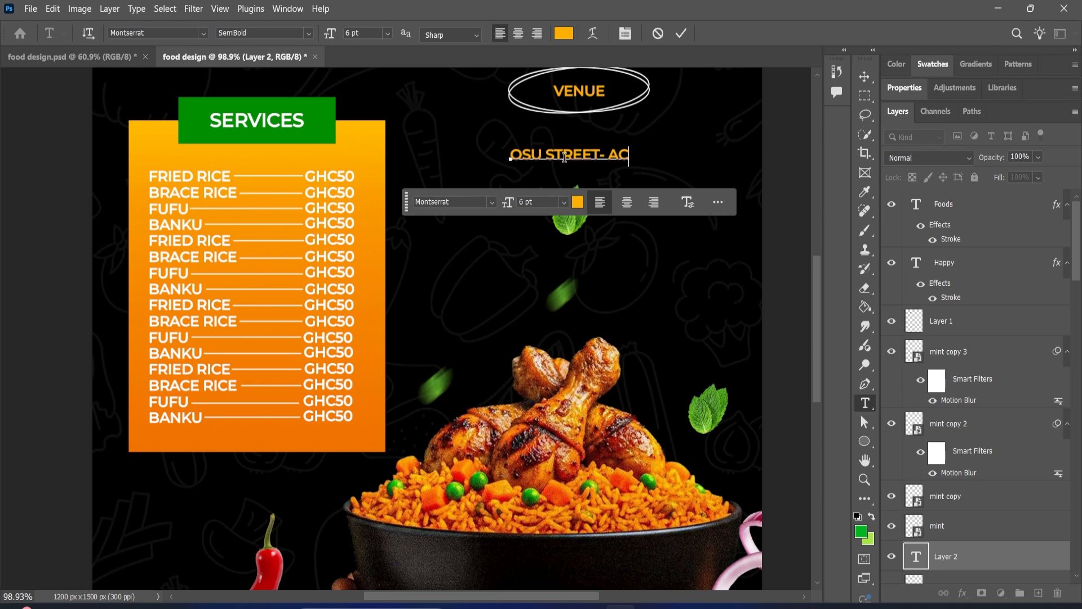
pyautogui.write('CRA')
# Recolour the entire venue address line white (ffffff)
pyautogui.scroll(-2, 556, 226)
pyautogui.doubleClick(567, 179)
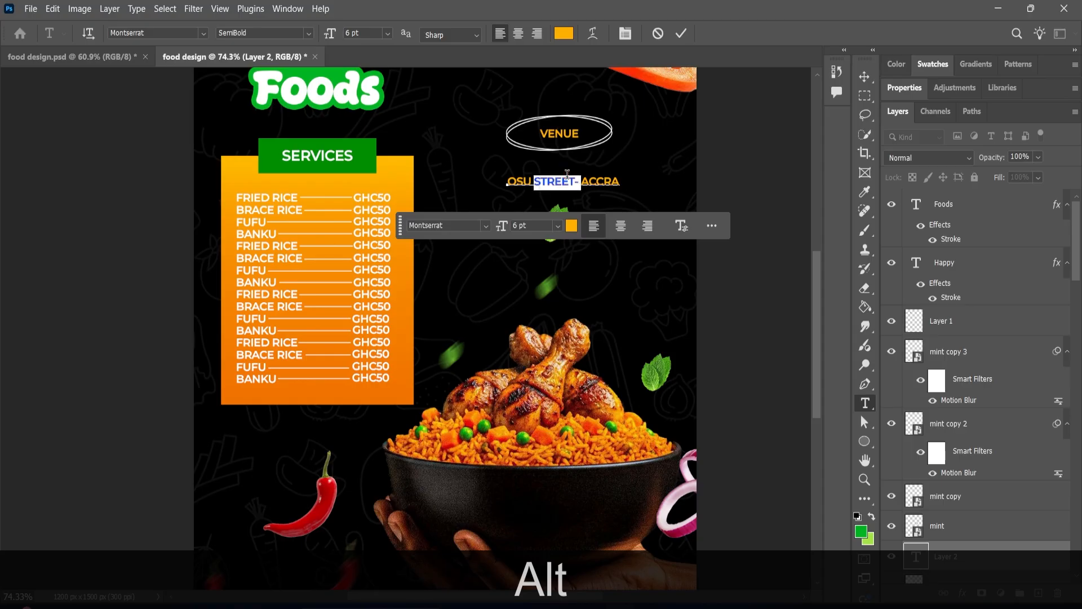
pyautogui.hotkey('ctrl', 'a')
pyautogui.click(563, 33)
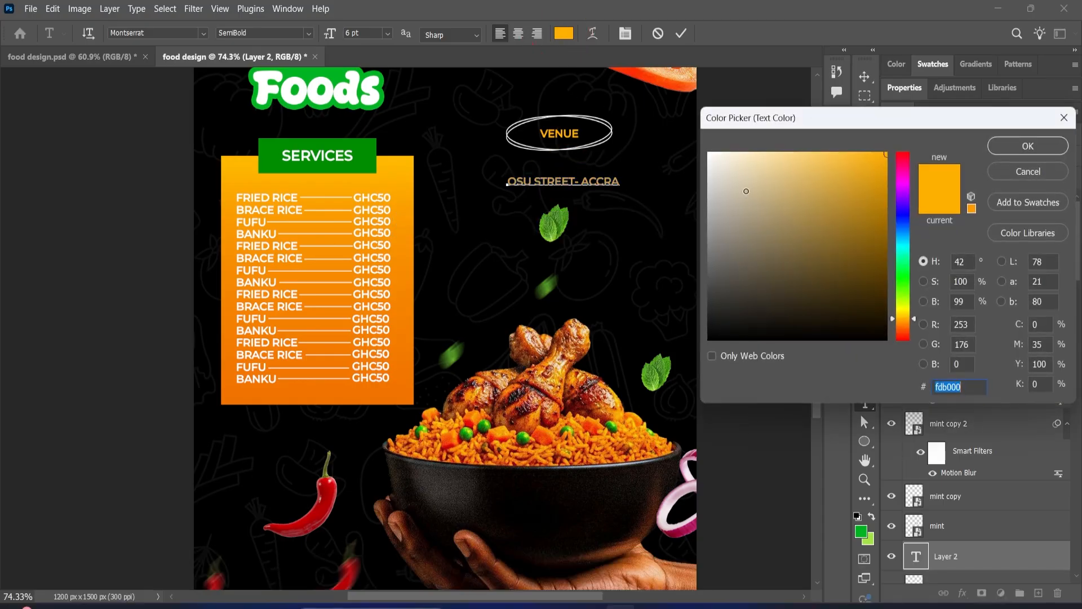
pyautogui.moveTo(747, 192); pyautogui.dragTo(689, 119)
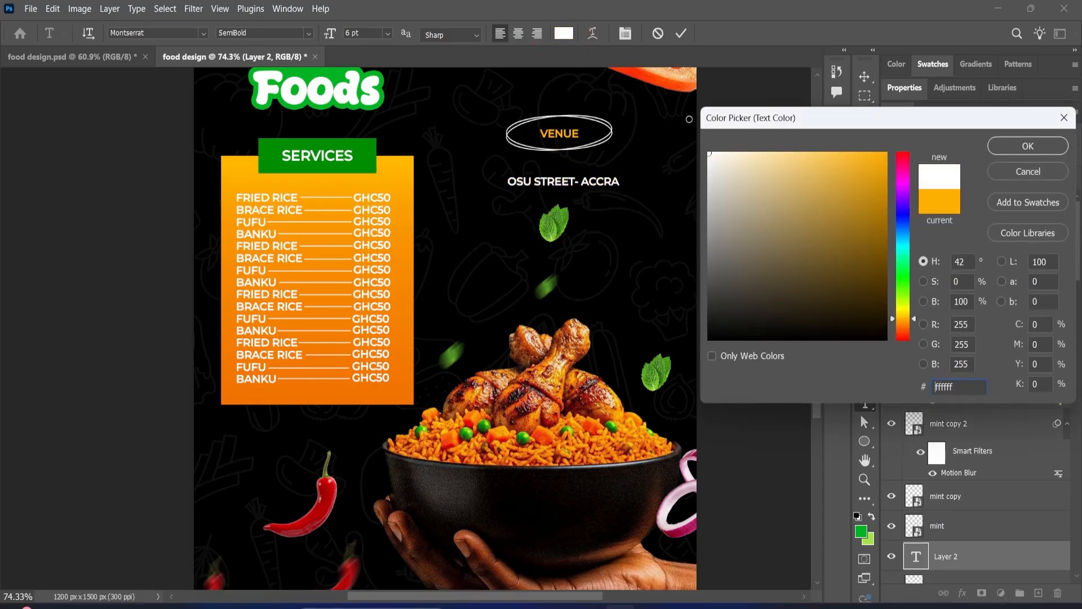
pyautogui.click(1021, 146)
# Commit the address text and move it slightly up and left, centred just below the ringed VENUE heading
pyautogui.click(682, 35)
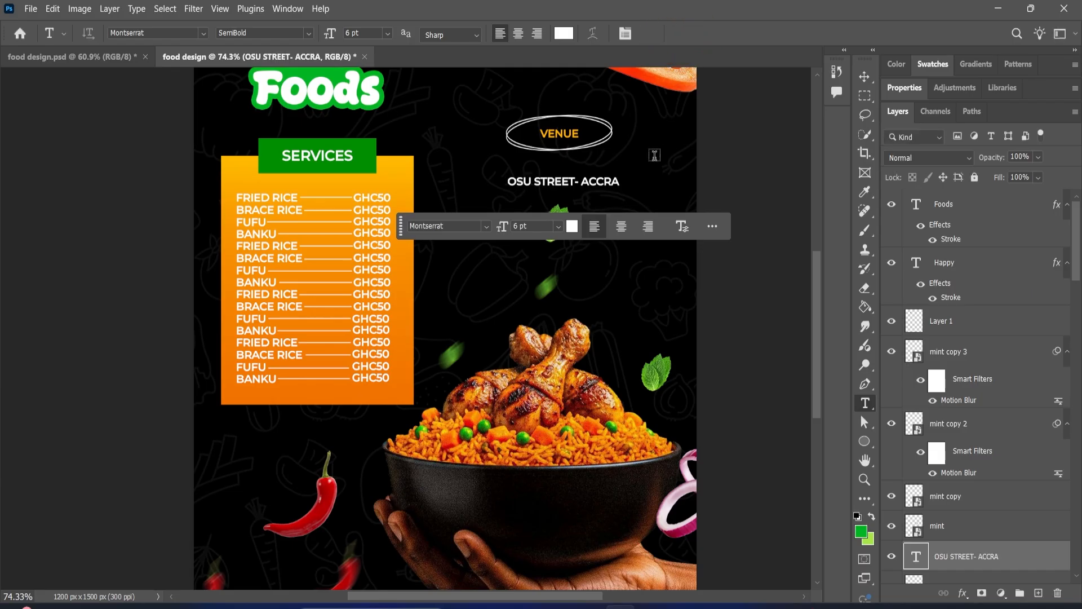
pyautogui.click(864, 76)
pyautogui.moveTo(582, 188); pyautogui.dragTo(577, 175)
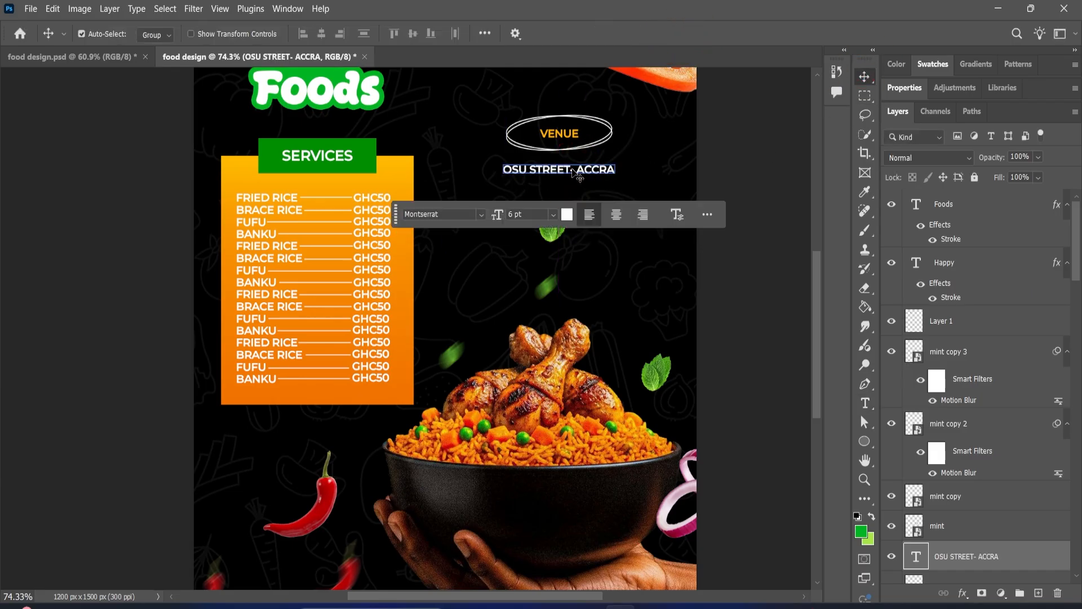
# Recolour the address line orange by sampling the VENUE lettering and picking a slightly brighter shade
pyautogui.doubleClick(581, 172)
pyautogui.click(570, 35)
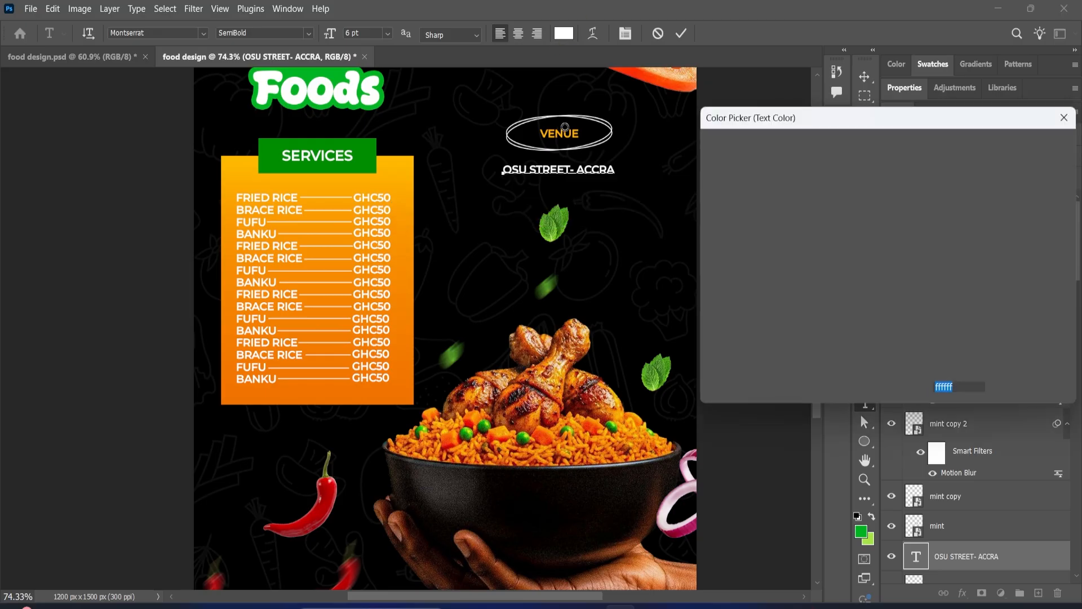
pyautogui.click(549, 135)
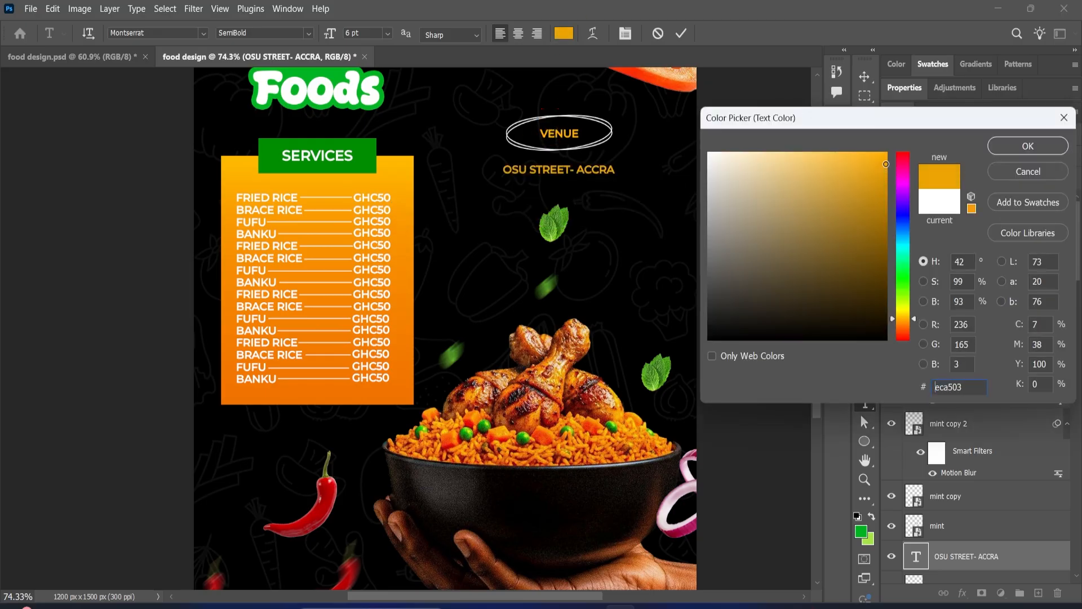
pyautogui.click(887, 161)
pyautogui.click(1028, 147)
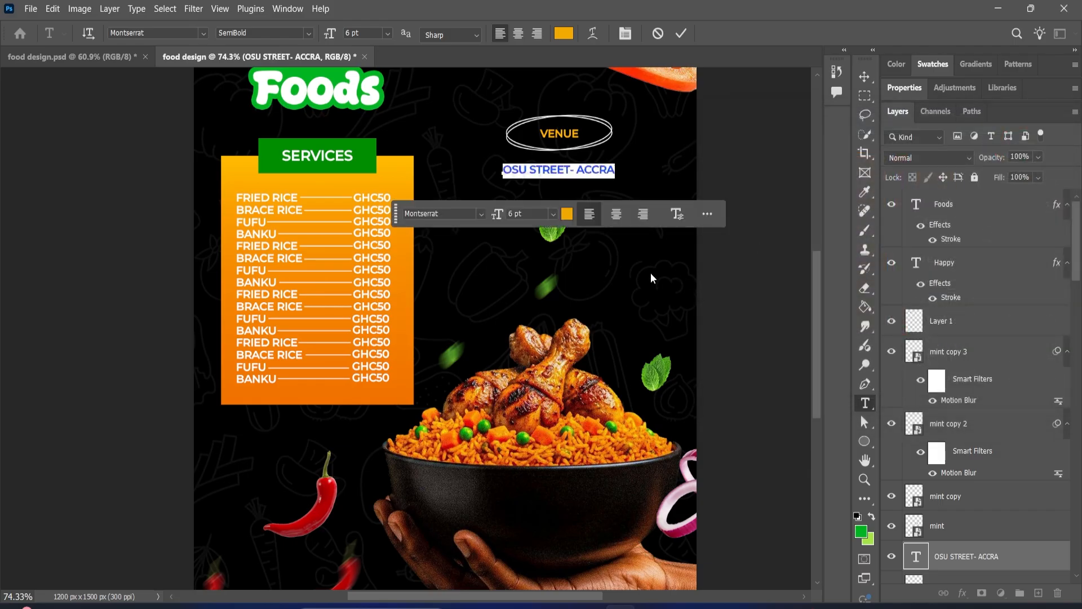
pyautogui.keyDown('alt'); pyautogui.scroll(-2, 650, 273); pyautogui.keyUp('alt')
pyautogui.click(738, 261)
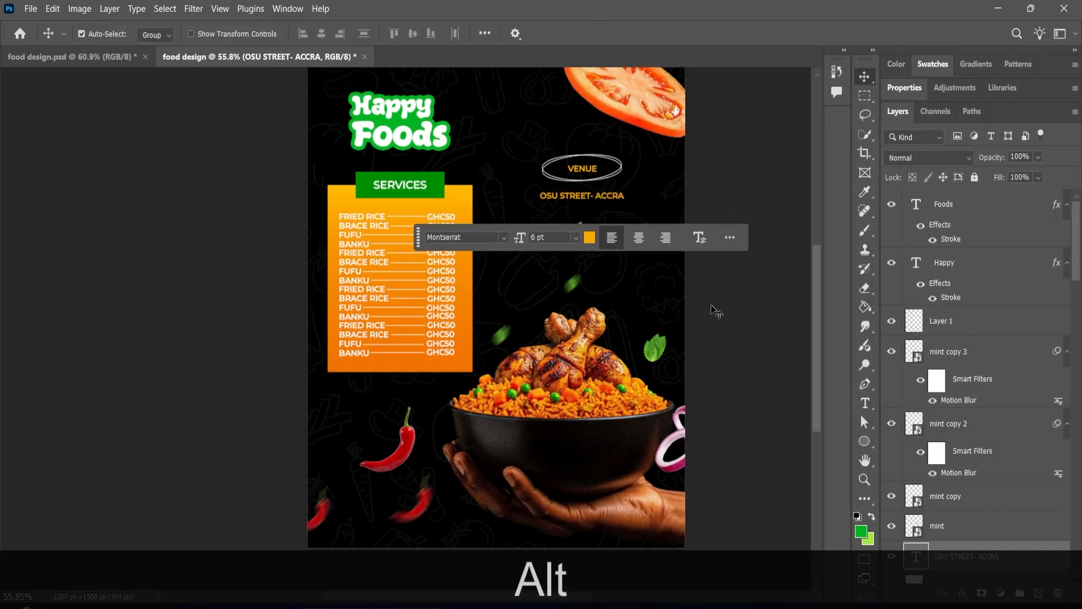
# Place the "cook png" image in the flyer as an embedded object
pyautogui.keyDown('alt'); pyautogui.scroll(-1, 667, 262); pyautogui.keyUp('alt')
pyautogui.keyDown('alt'); pyautogui.scroll(-1, 673, 296); pyautogui.keyUp('alt')
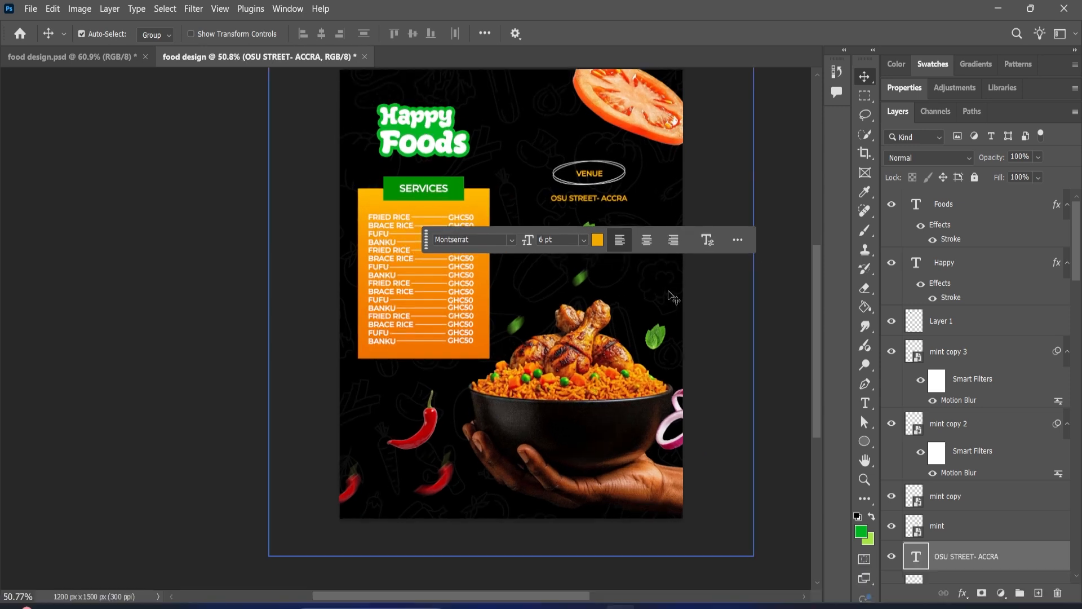
pyautogui.press('t')
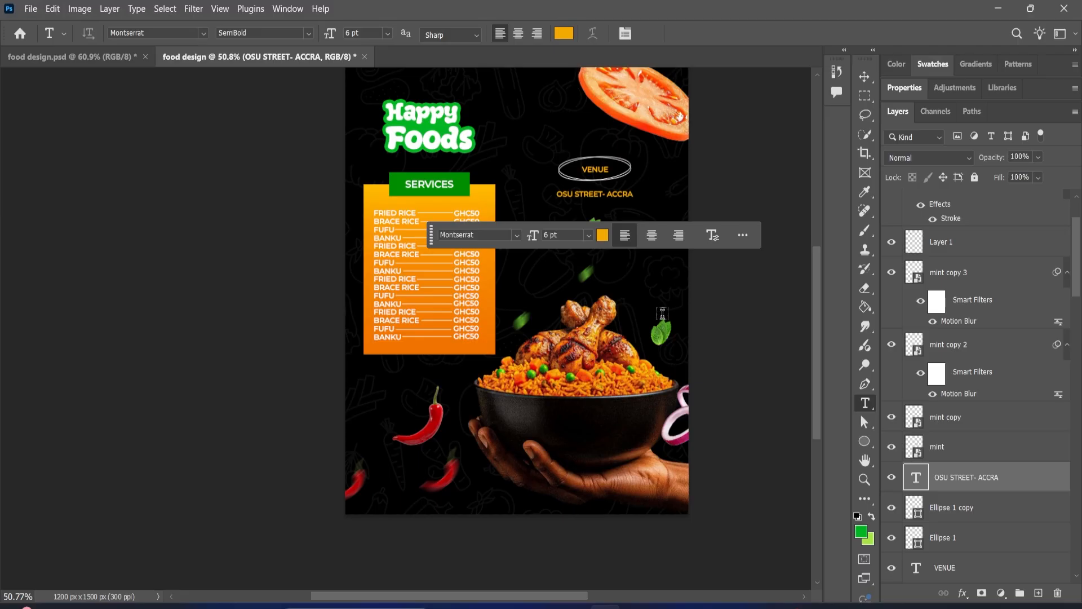
pyautogui.click(31, 9)
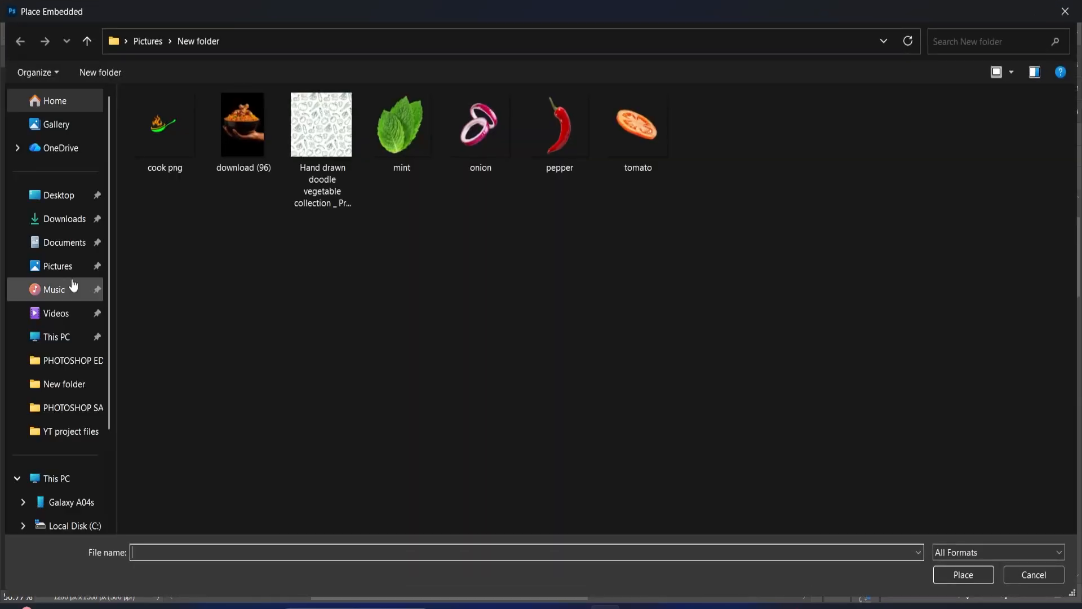
pyautogui.click(164, 128)
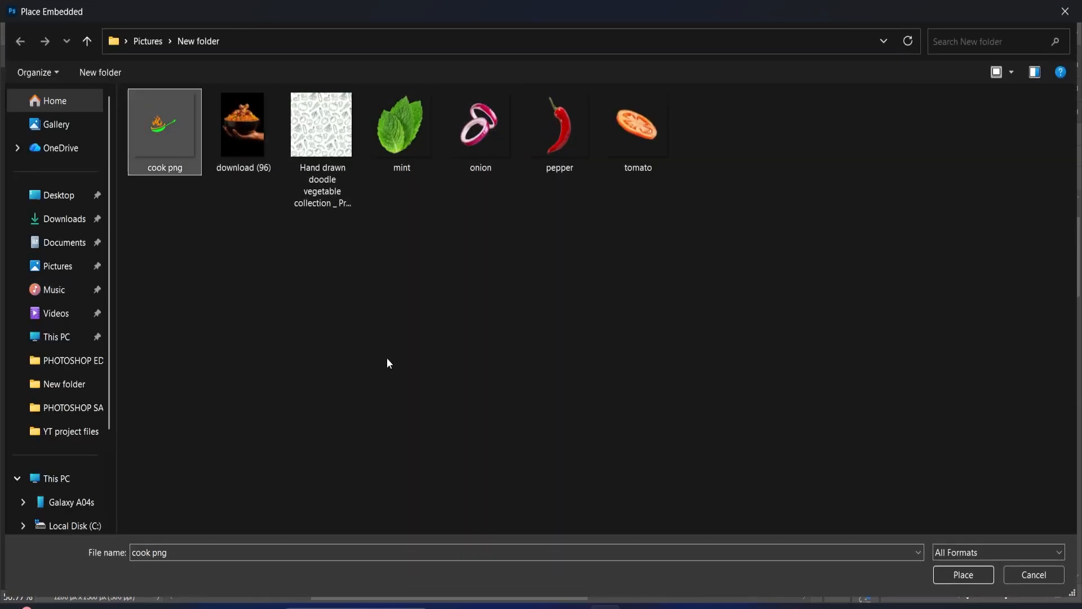
pyautogui.click(964, 575)
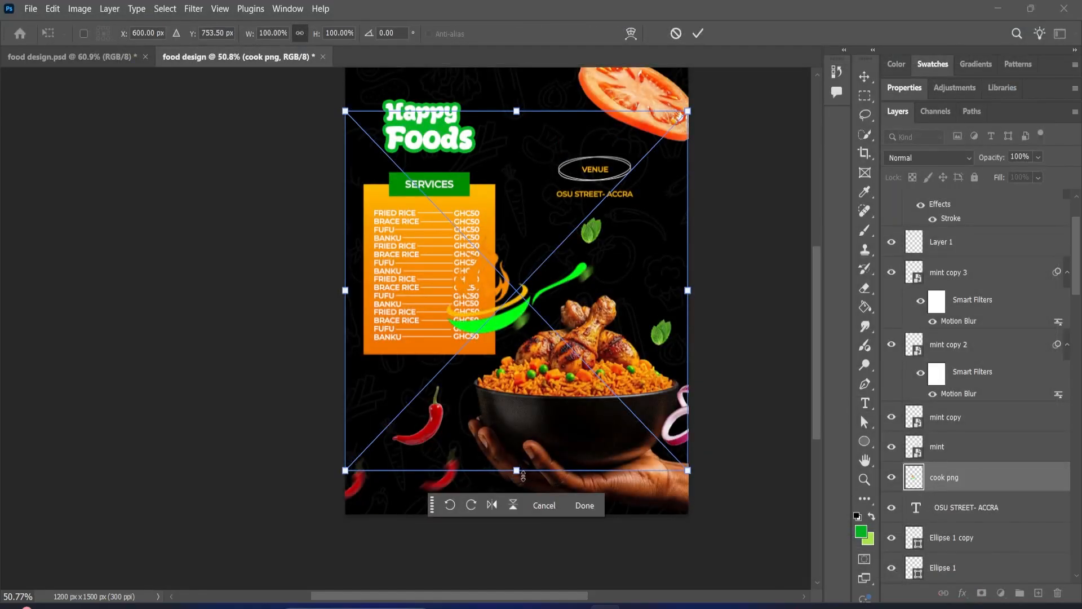
# Shrink the flaming pan image to a small icon and position it right beside the word "Happy"
pyautogui.moveTo(523, 477); pyautogui.dragTo(487, 117)
pyautogui.click(697, 33)
pyautogui.press('t')
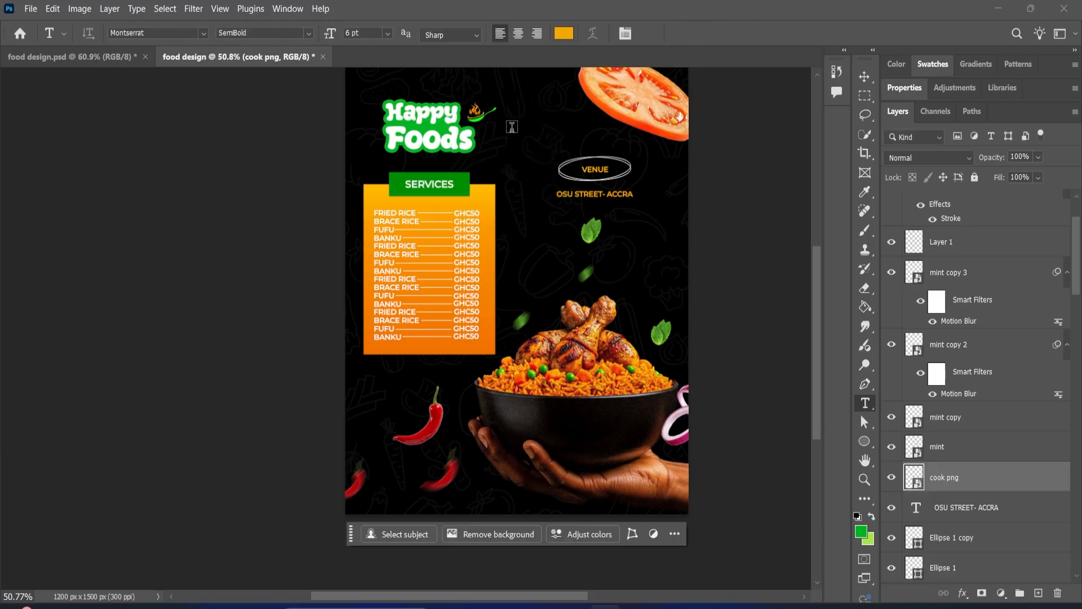
pyautogui.click(864, 77)
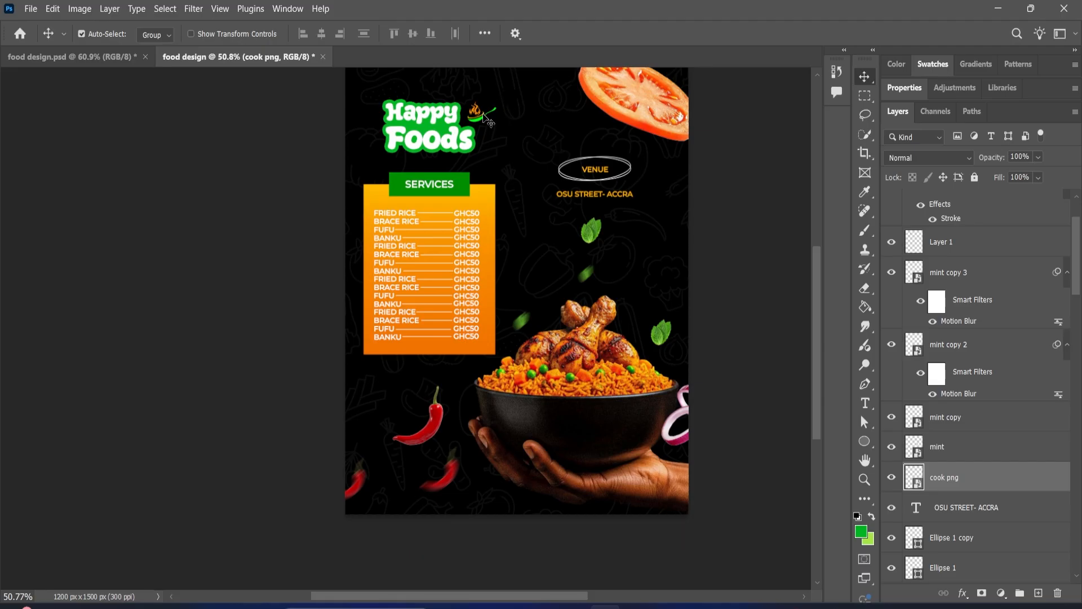
pyautogui.moveTo(483, 119); pyautogui.dragTo(479, 117)
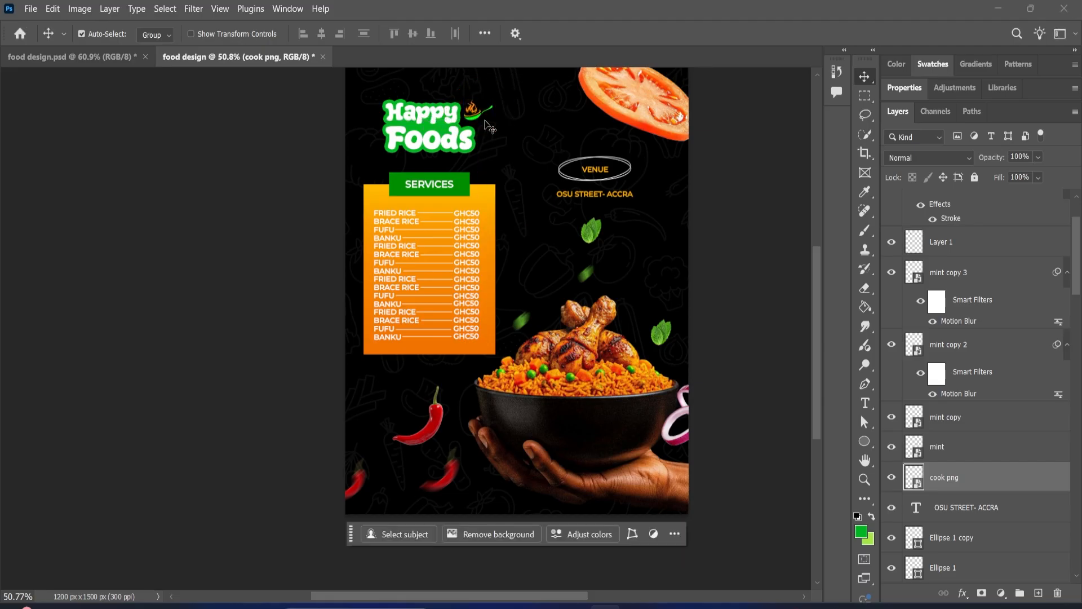
# Place another embedded "mint" image, scale it to about 20.6% and rotate it about 27°
pyautogui.click(30, 8)
pyautogui.click(62, 275)
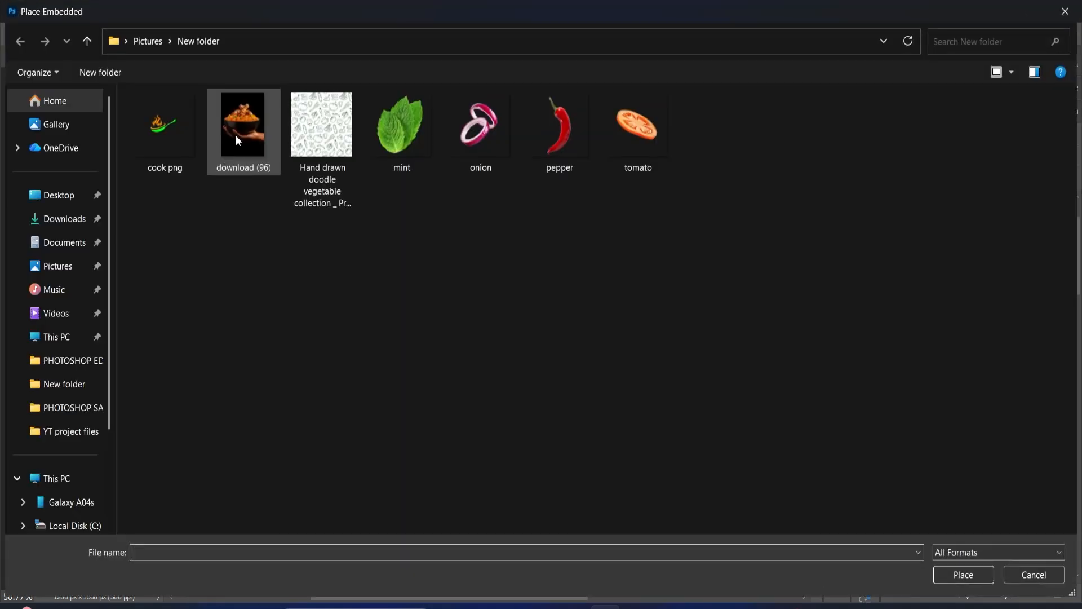
pyautogui.click(411, 146)
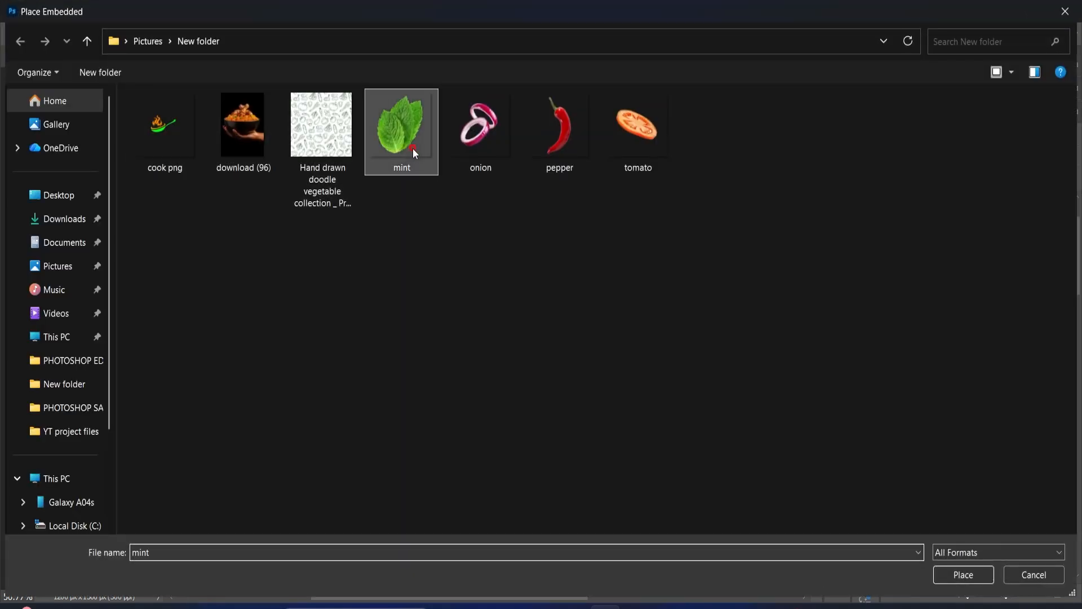
pyautogui.click(973, 573)
pyautogui.moveTo(689, 314); pyautogui.dragTo(417, 293)
pyautogui.moveTo(424, 344); pyautogui.dragTo(404, 352)
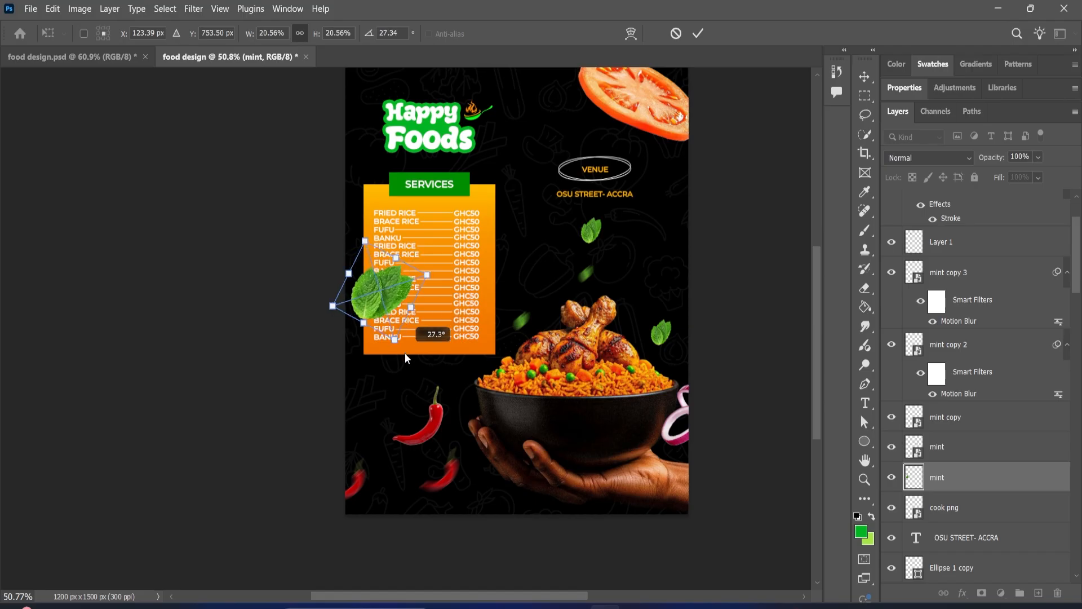
# Move the new mint leaf partly off the flyer's upper-left corner and reduce it to about 15.7% scale
pyautogui.moveTo(384, 294); pyautogui.dragTo(341, 95)
pyautogui.scroll(2, 347, 124)
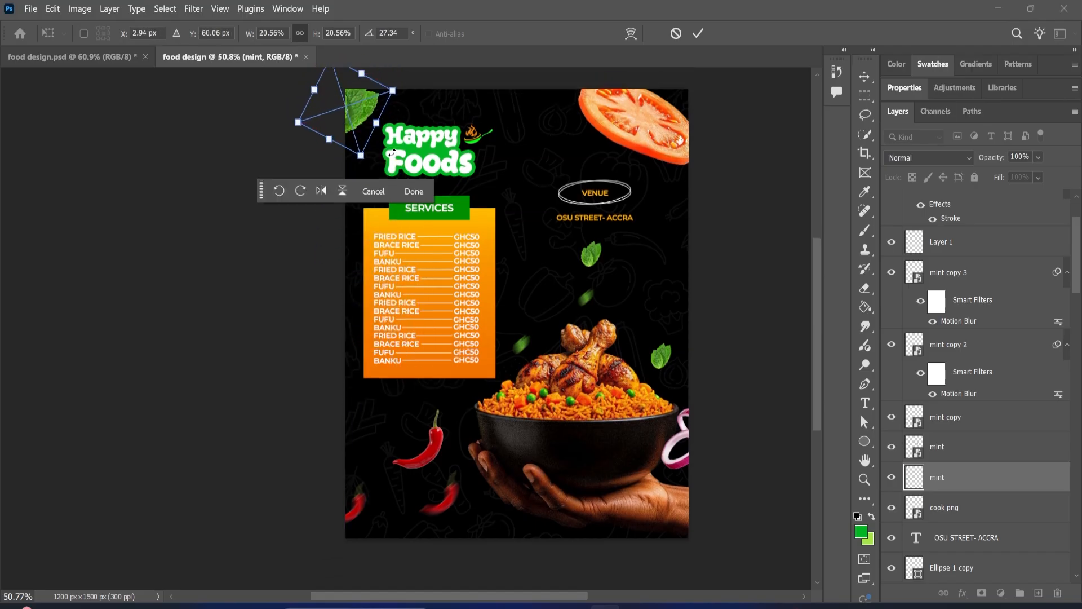
pyautogui.moveTo(378, 148); pyautogui.dragTo(364, 129)
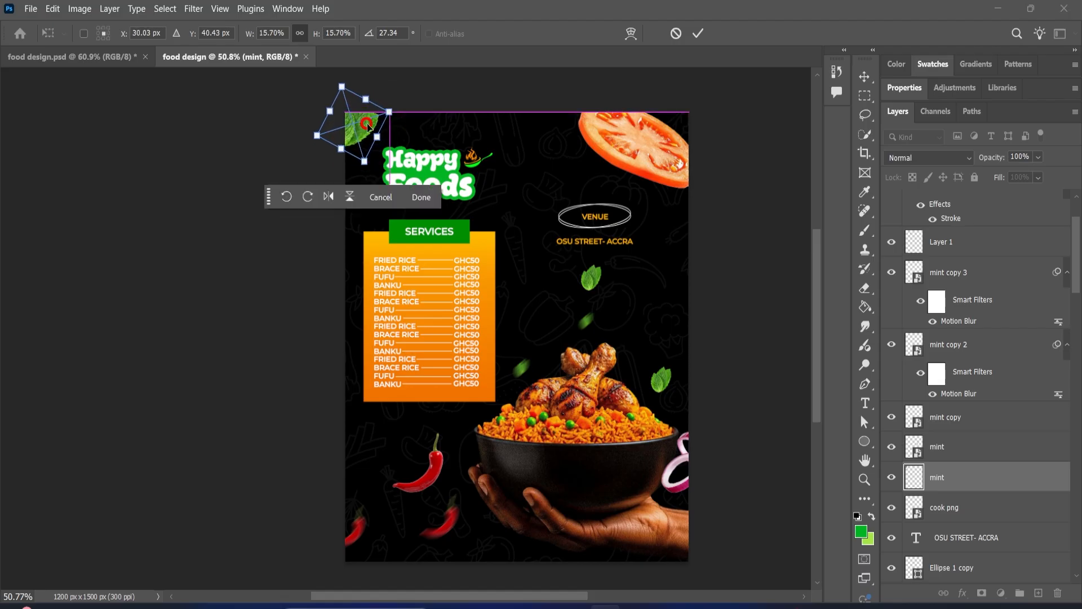
pyautogui.click(698, 34)
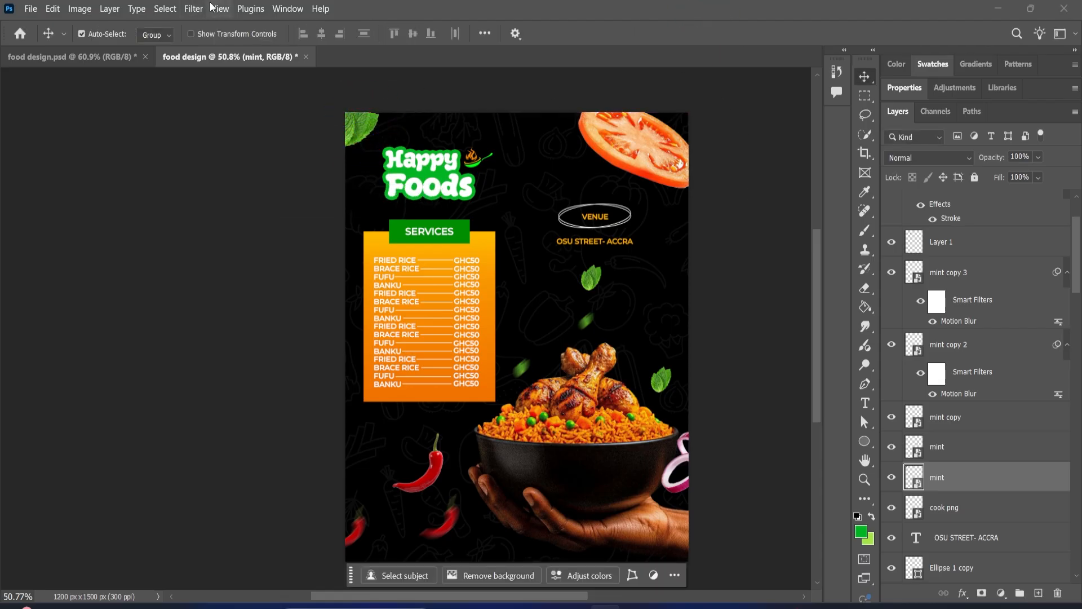
# Apply a Motion Blur filter to the corner mint leaf, adjusting the blur angle and distance
pyautogui.click(193, 9)
pyautogui.moveTo(309, 176)
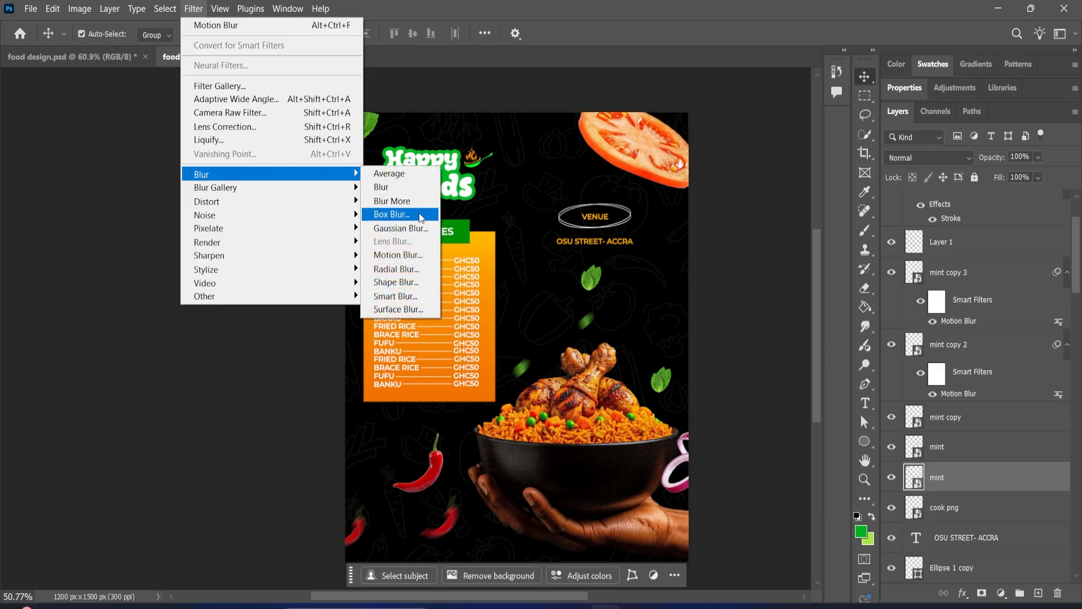
pyautogui.click(412, 255)
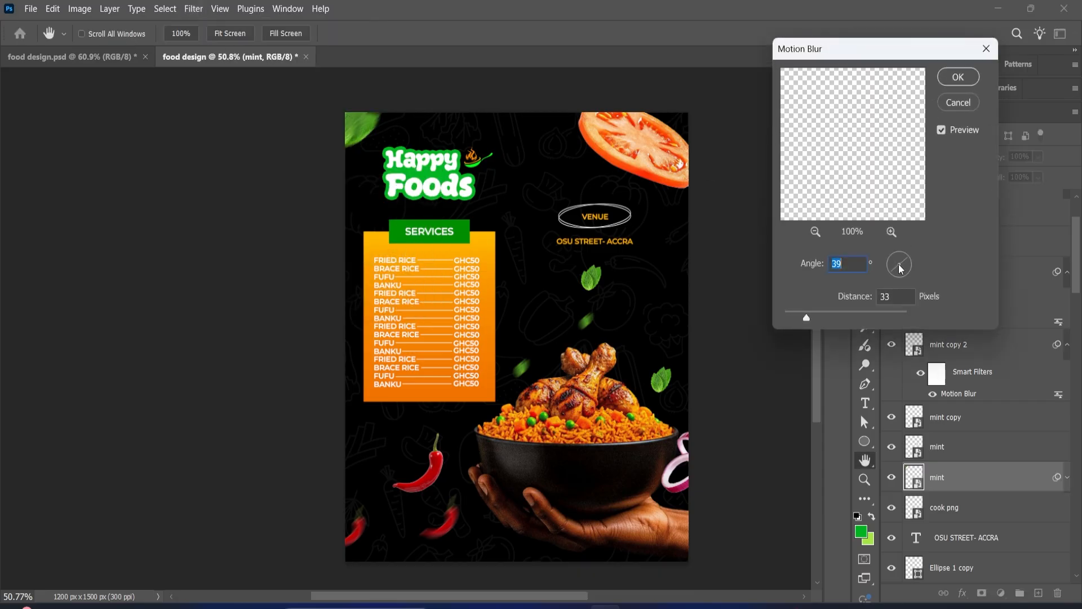
pyautogui.moveTo(891, 266)
pyautogui.mouseDown()
pyautogui.moveTo(888, 275)
pyautogui.moveTo(908, 254)
pyautogui.mouseUp()
pyautogui.moveTo(814, 316); pyautogui.dragTo(813, 316)
pyautogui.click(968, 76)
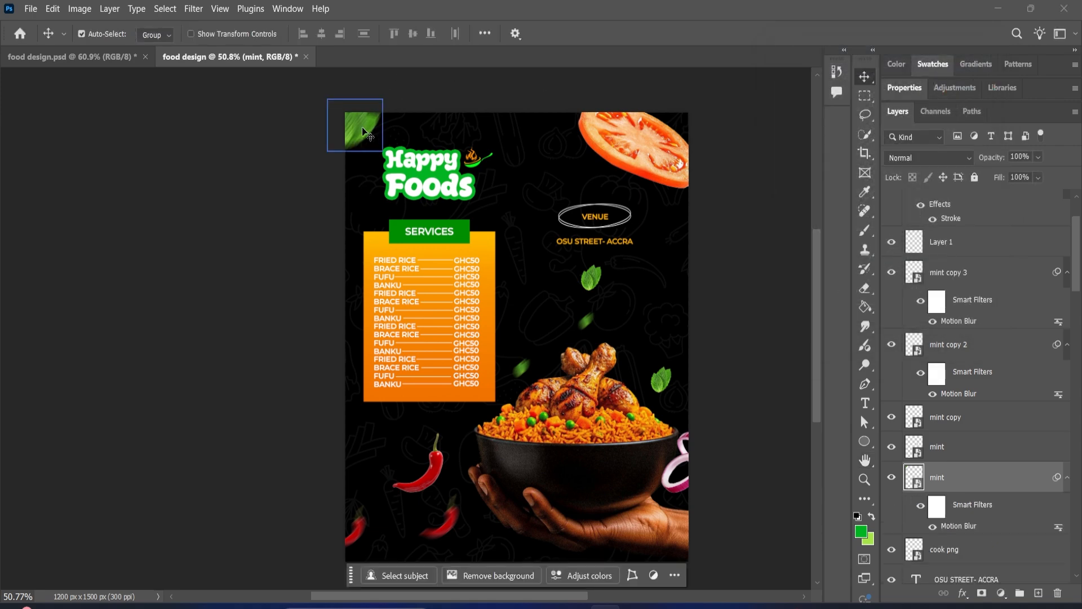
# Enlarge the blurred corner mint leaf to about 19% scale, then deselect all layers
pyautogui.click(356, 129)
pyautogui.hotkey('ctrl', 't')
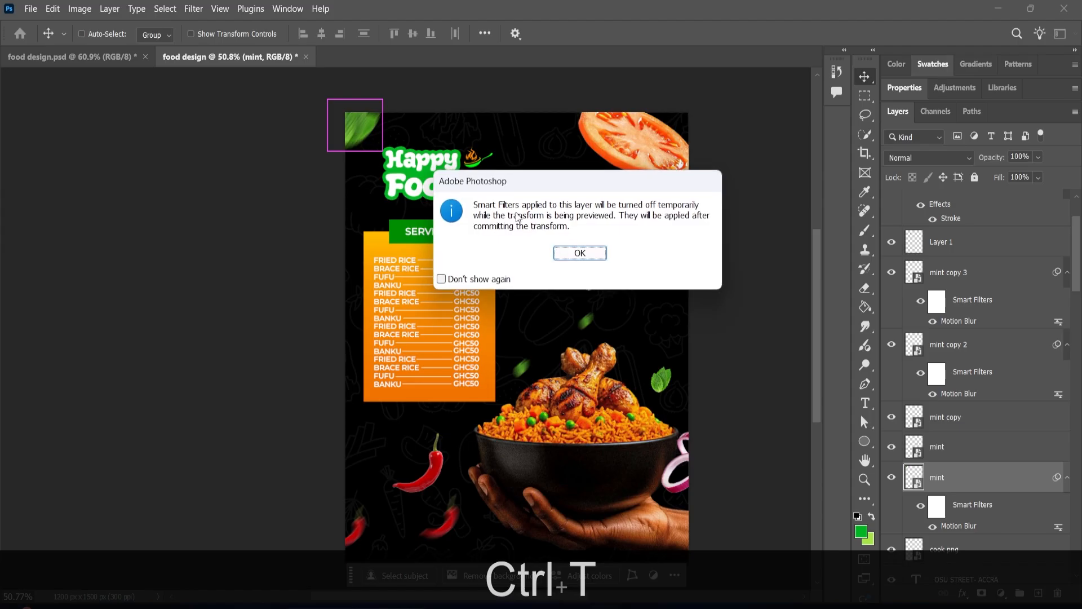
pyautogui.click(570, 260)
pyautogui.moveTo(384, 141); pyautogui.dragTo(391, 149)
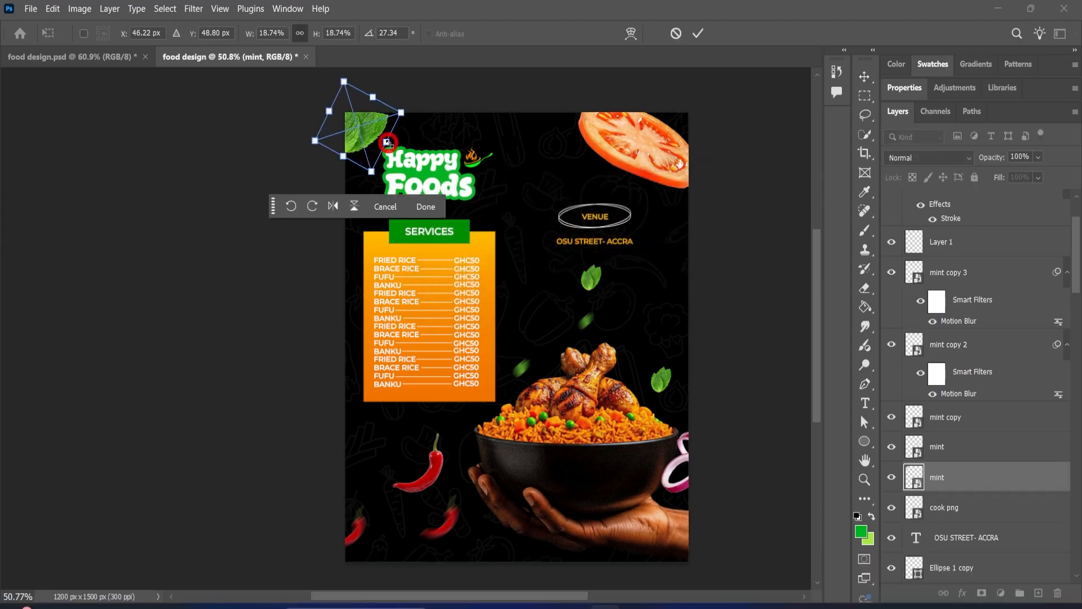
pyautogui.click(698, 34)
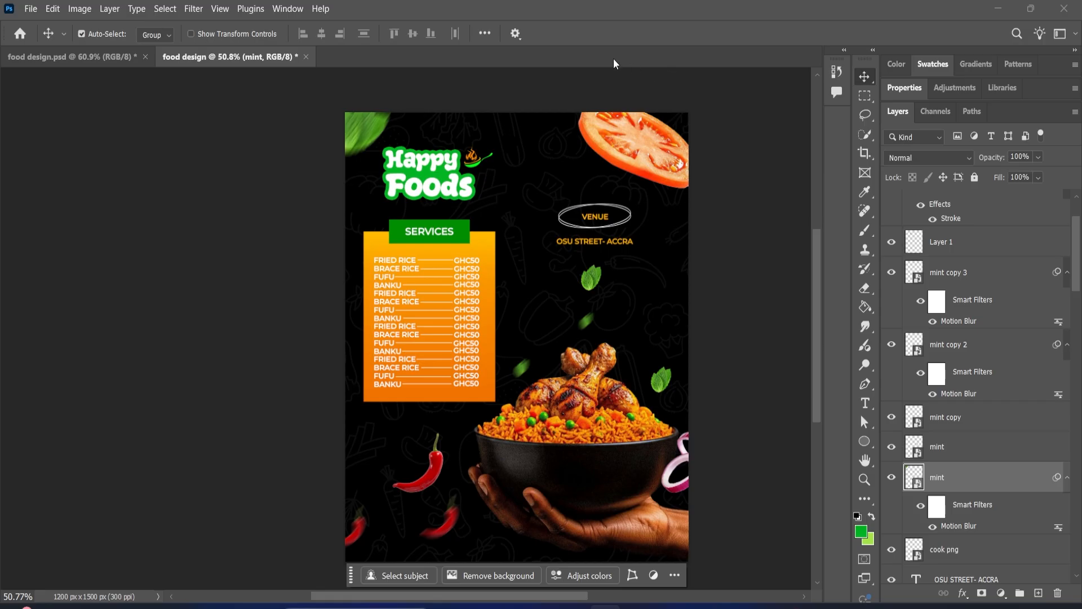
pyautogui.scroll(-1, 648, 226)
pyautogui.click(750, 284)
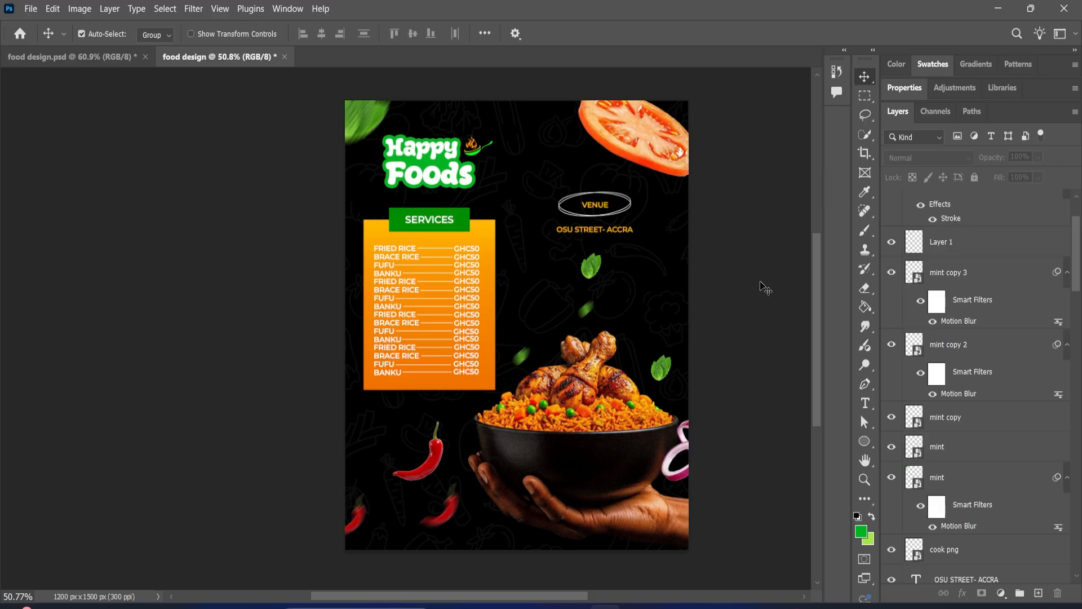
# Compare the flyer with the finished reference document food design.psd, ending back on the flyer
pyautogui.click(97, 59)
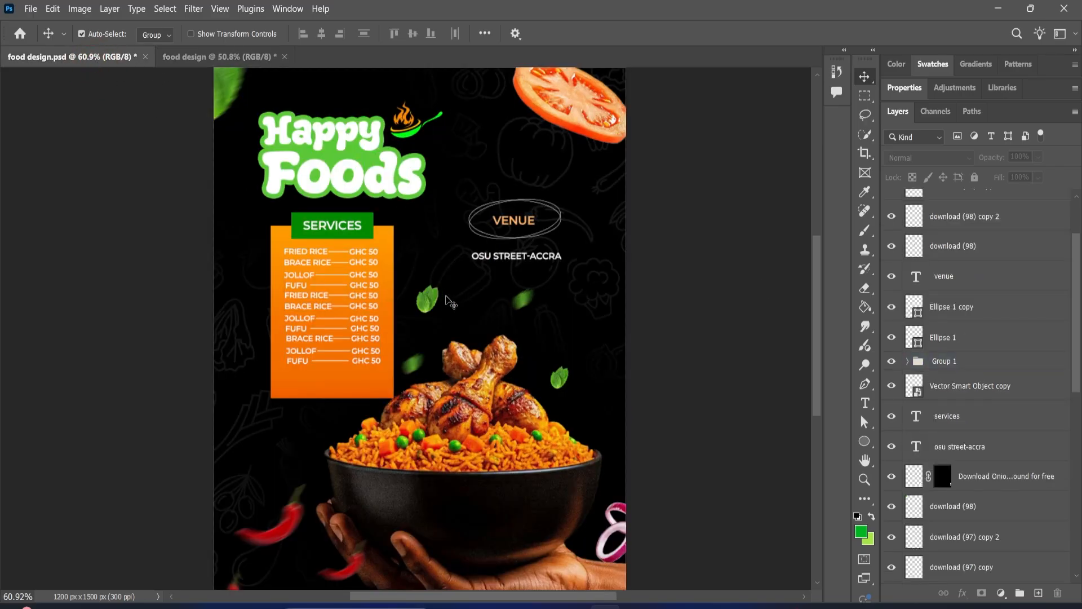
pyautogui.scroll(-1, 451, 303)
pyautogui.click(211, 50)
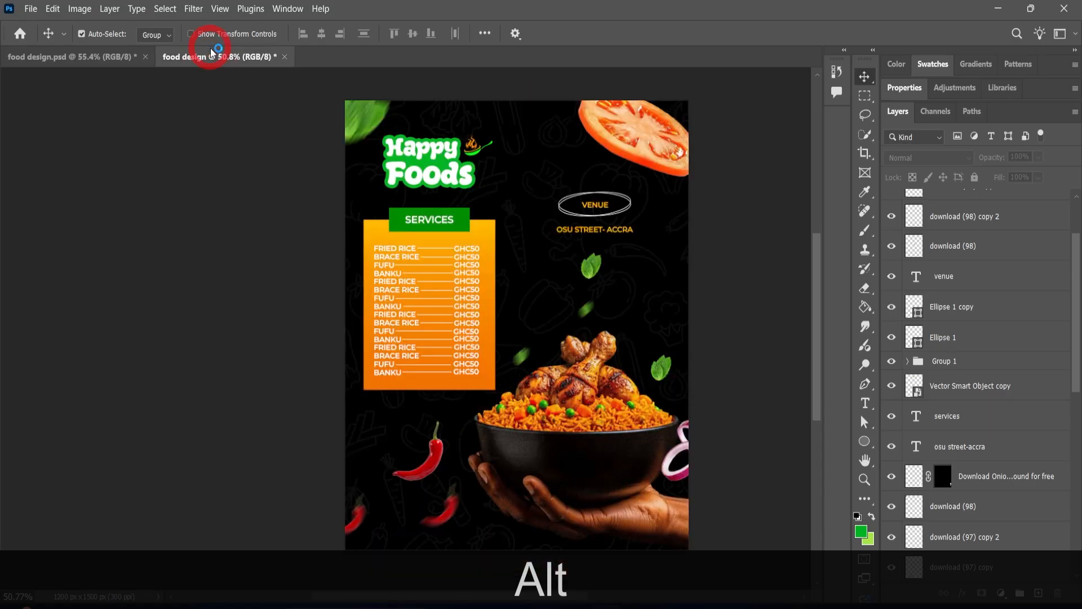
pyautogui.click(103, 59)
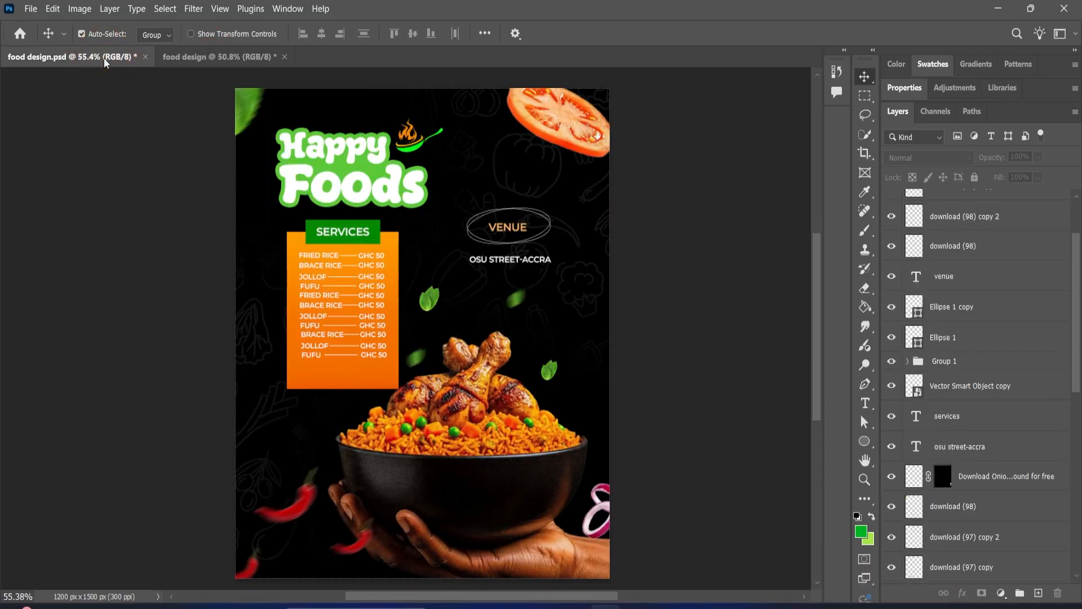
pyautogui.click(199, 58)
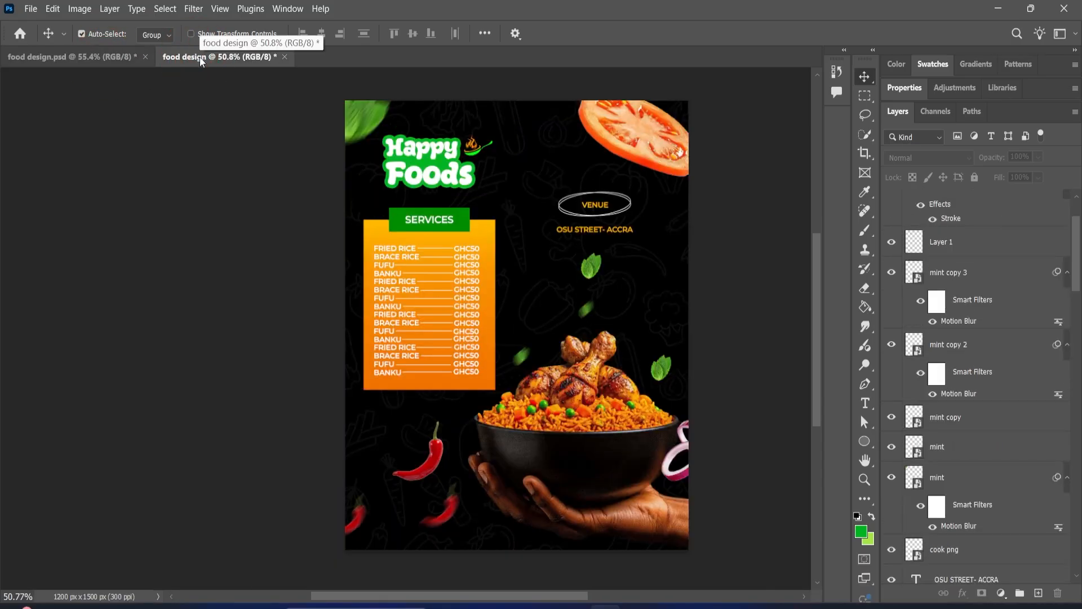